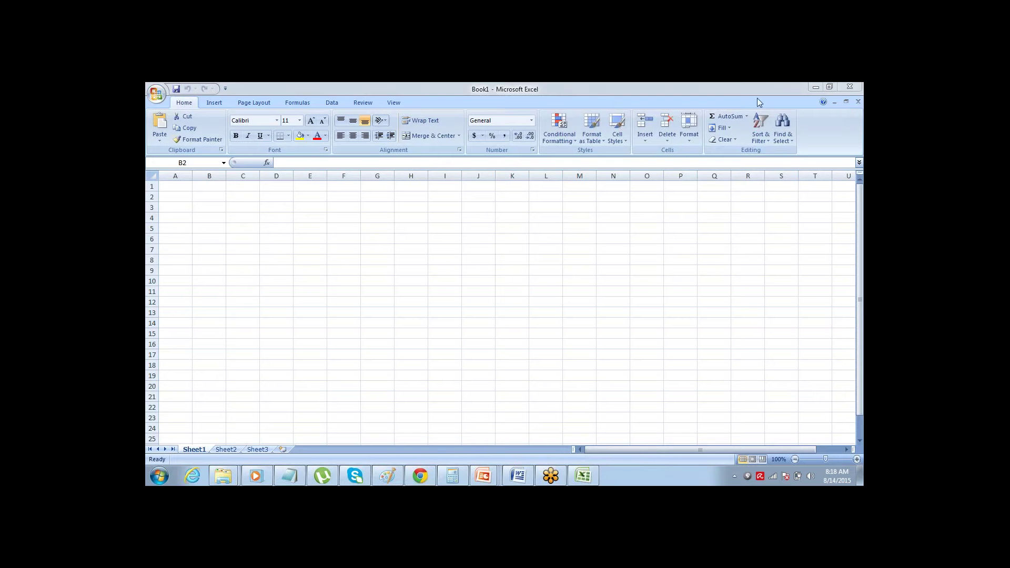
- Merge B2:Q2 and enter the bold, centred title 'Hotel Reservation App using Salesforce'
left_click(211, 198)
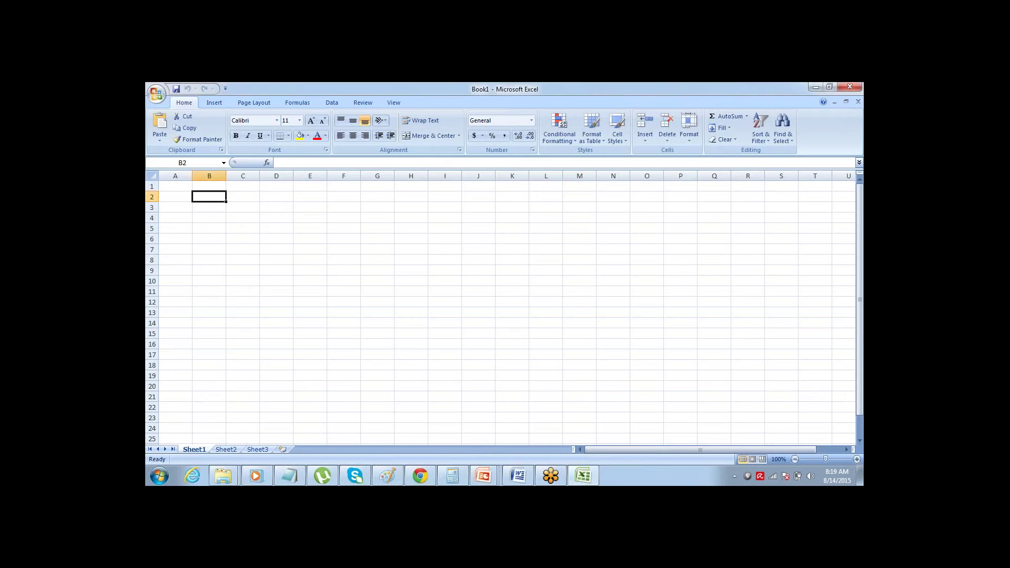
left_click_drag(210, 197, 715, 197)
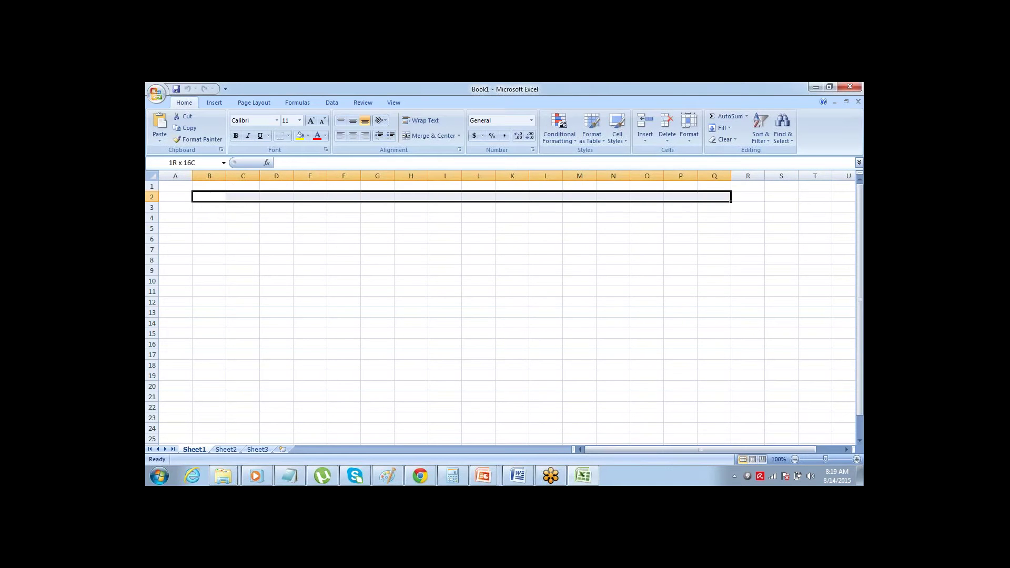
left_click(431, 135)
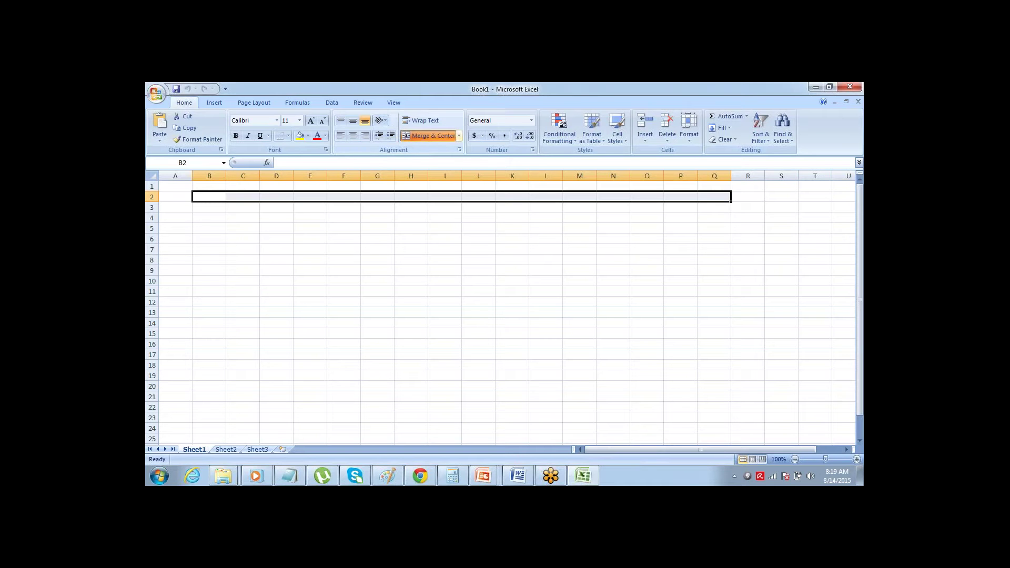
type("R")
key("BackSpace")
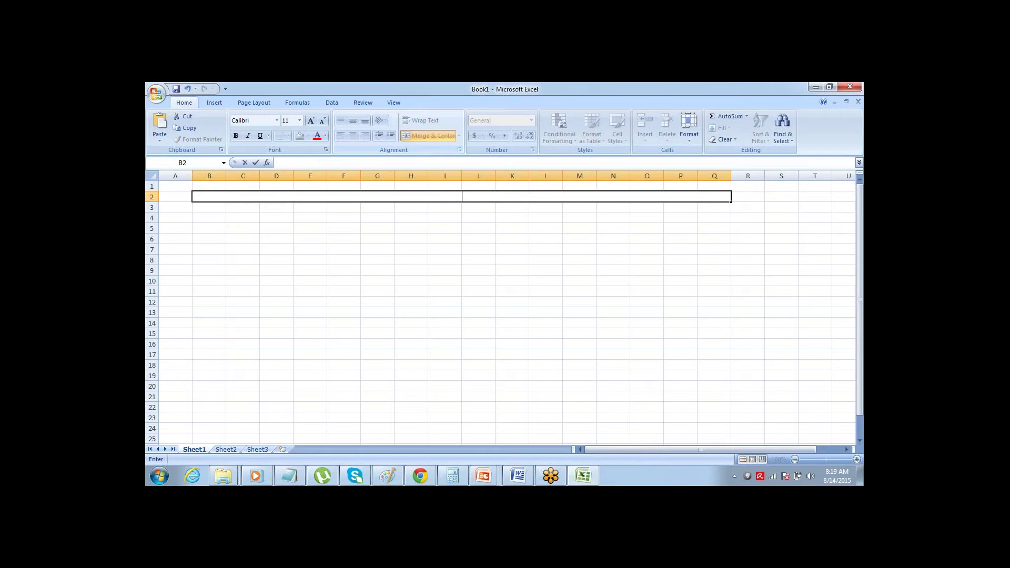
type("Hotel Reservation App u")
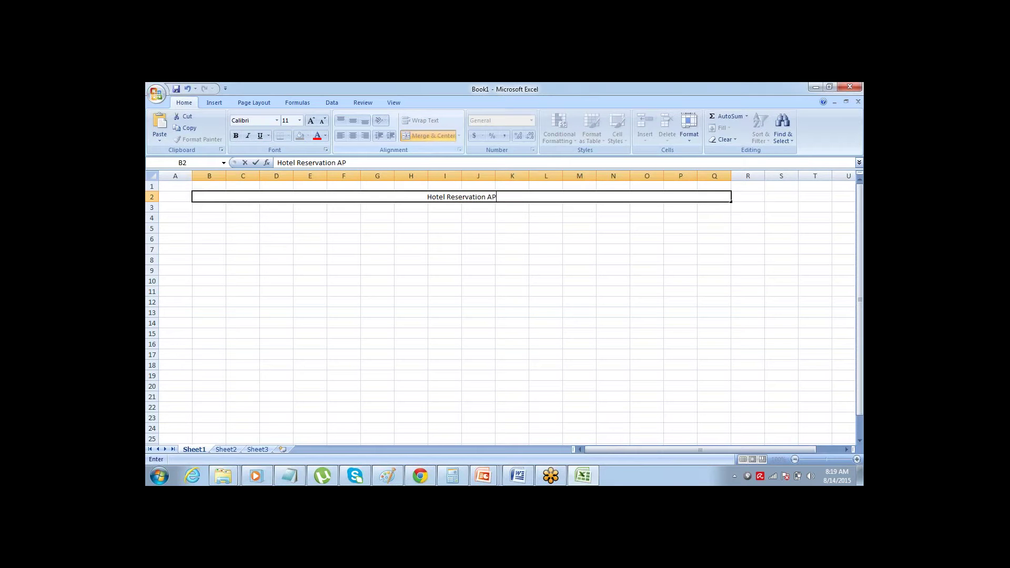
type("sing S")
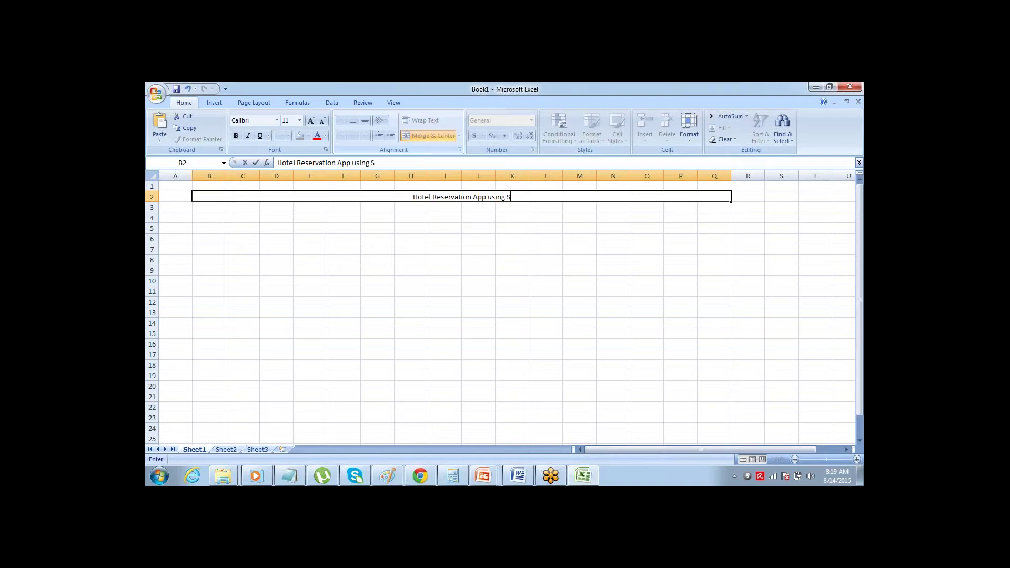
type("alesforce")
key("Right")
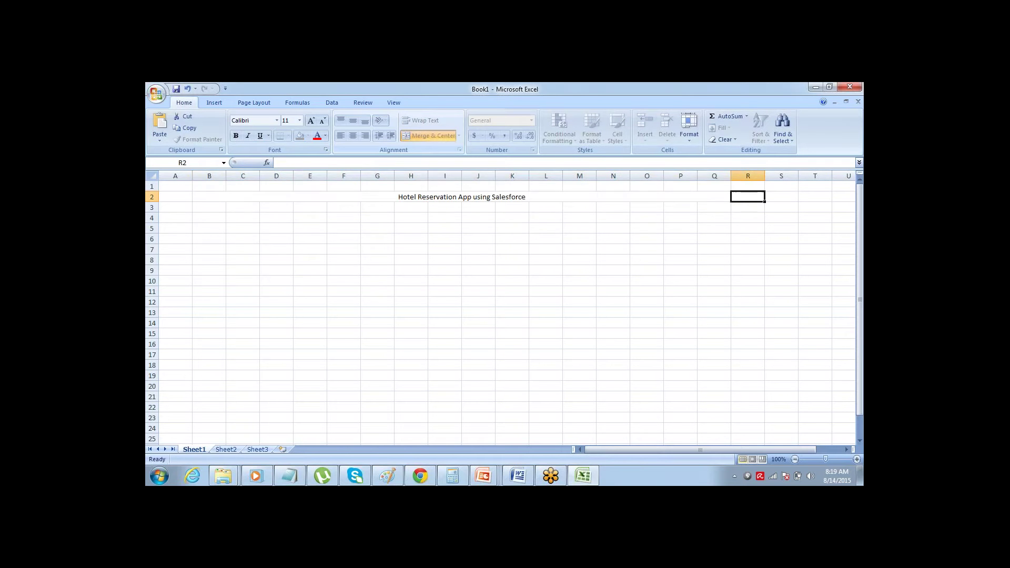
key("Left")
left_click(429, 135)
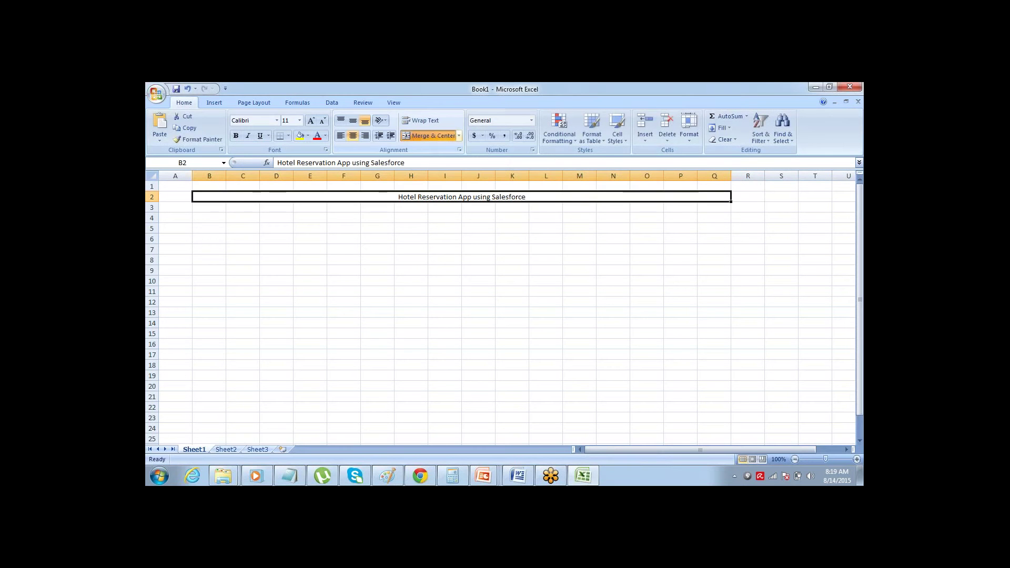
key("ctrl+b")
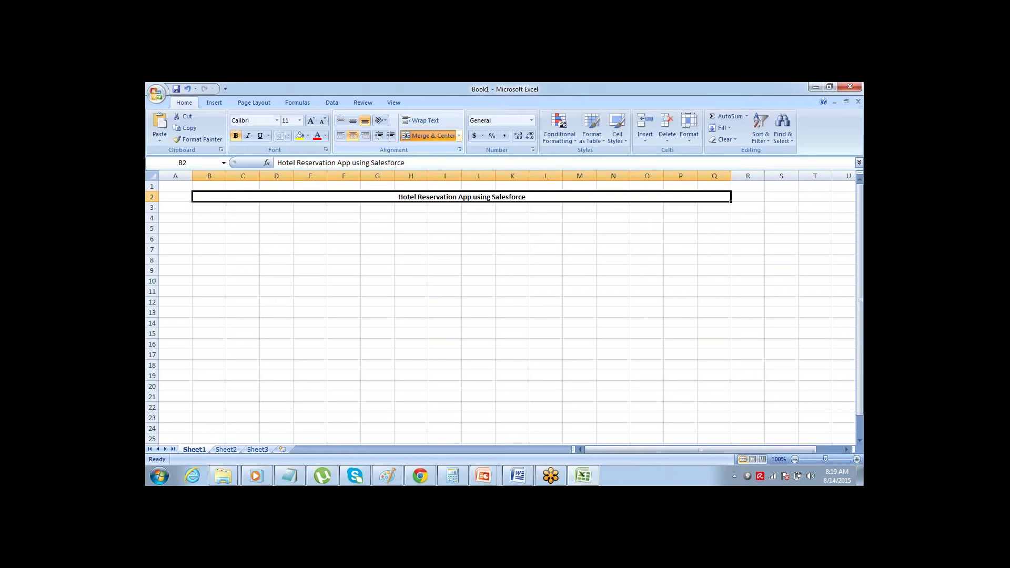
key("Down")
key("Down")
- Merge B4:C4 and enter a bold, centred 'Rooms' heading
key("Left")
key("Left")
key("Left")
key("Left")
key("Left")
key("Left")
key("Left")
key("Left")
key("Left")
key("Left")
key("Left")
key("Left")
key("Left")
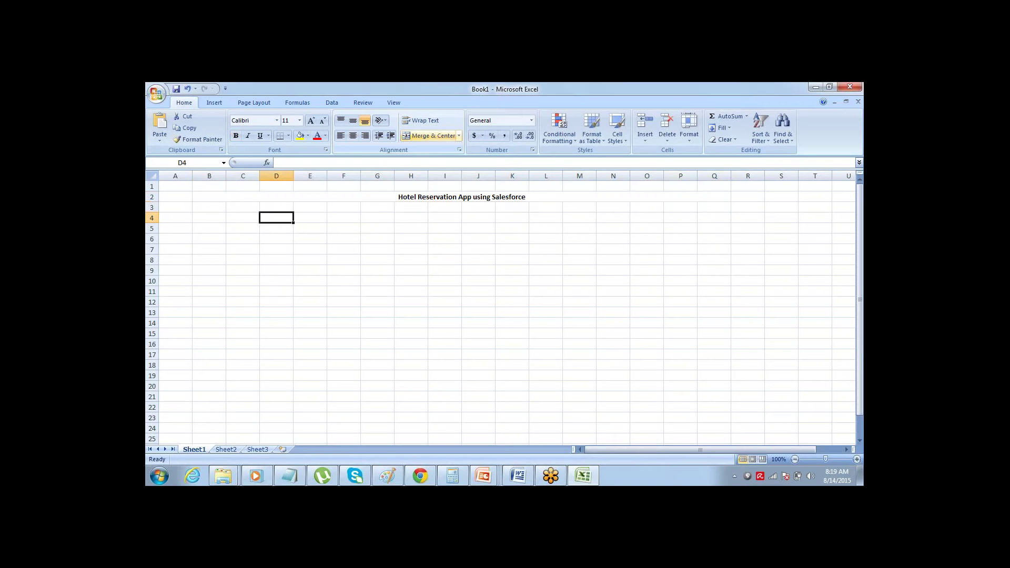
key("Menu")
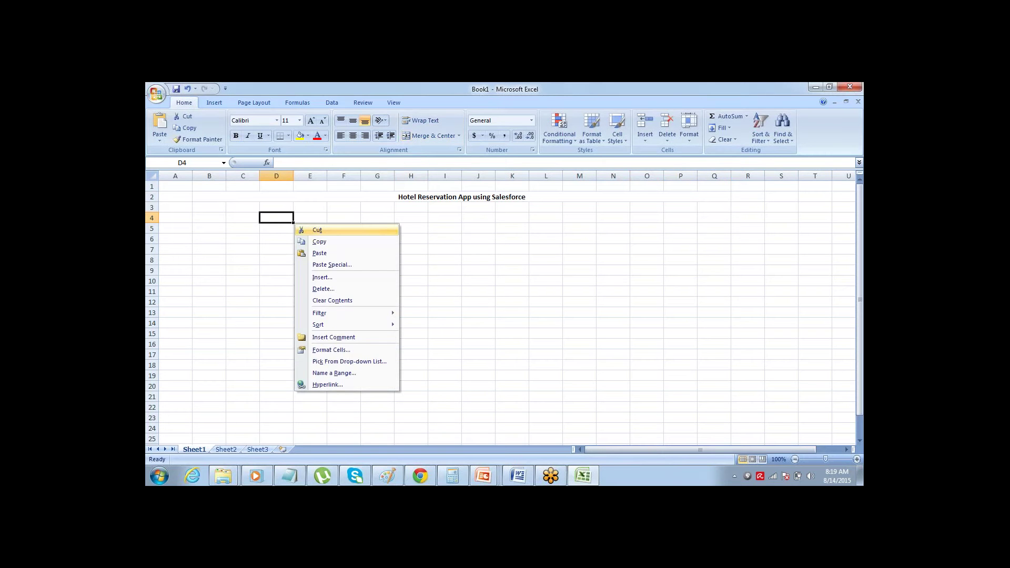
key("Escape")
key("Left")
key("Left")
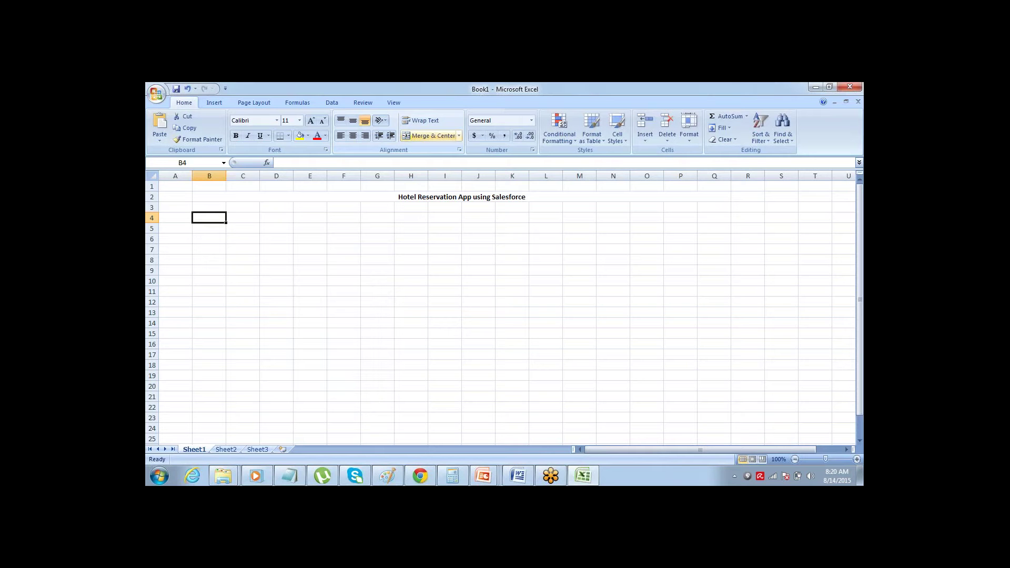
key("shift+Right")
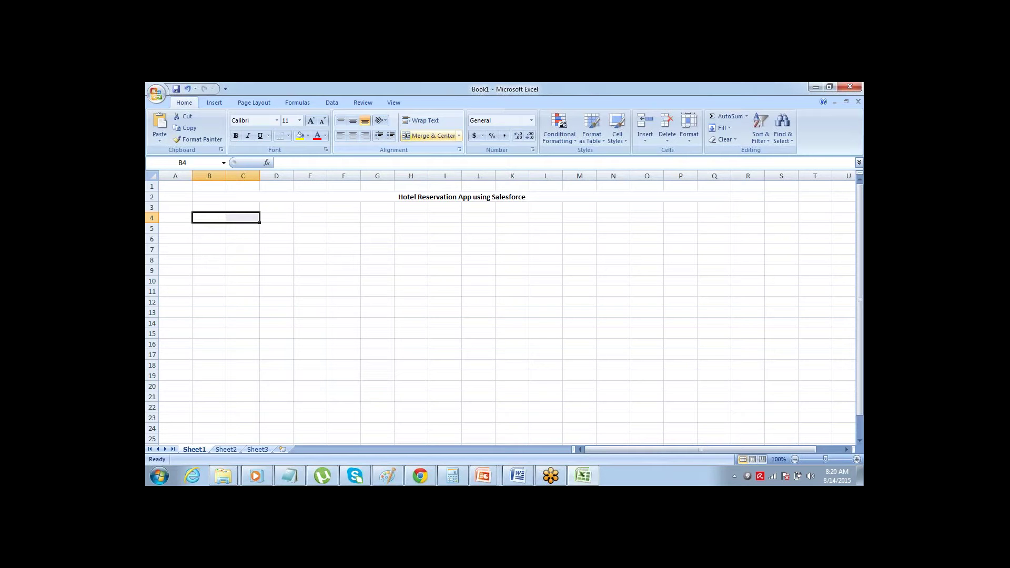
left_click(431, 136)
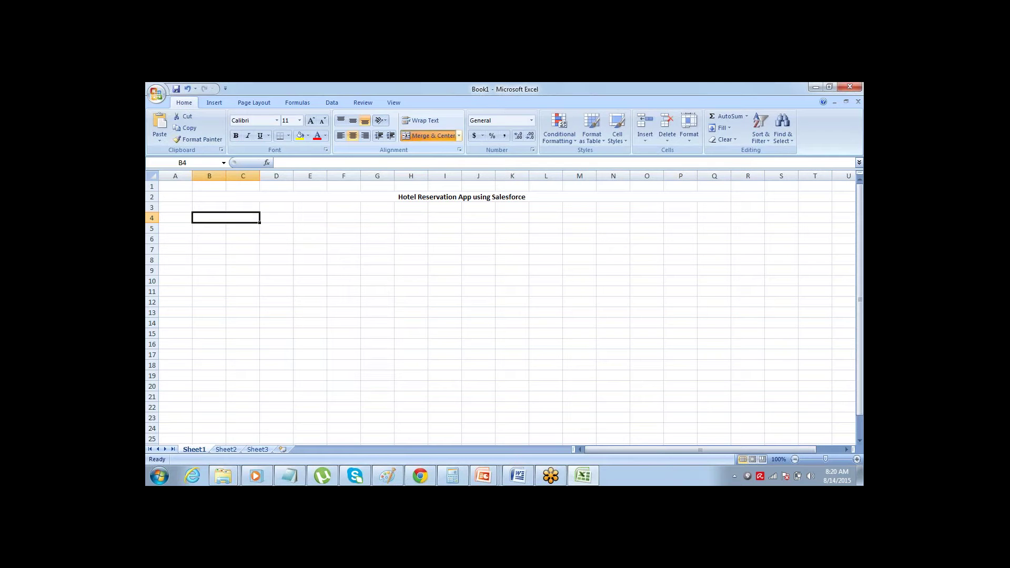
type("Rooms")
key("Return")
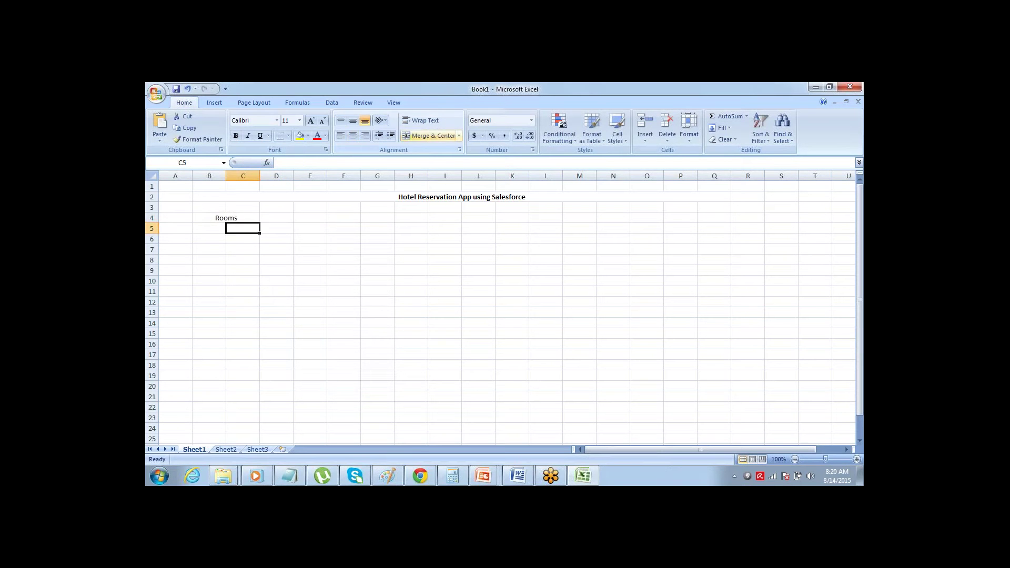
key("Up")
key("ctrl+b")
key("Down")
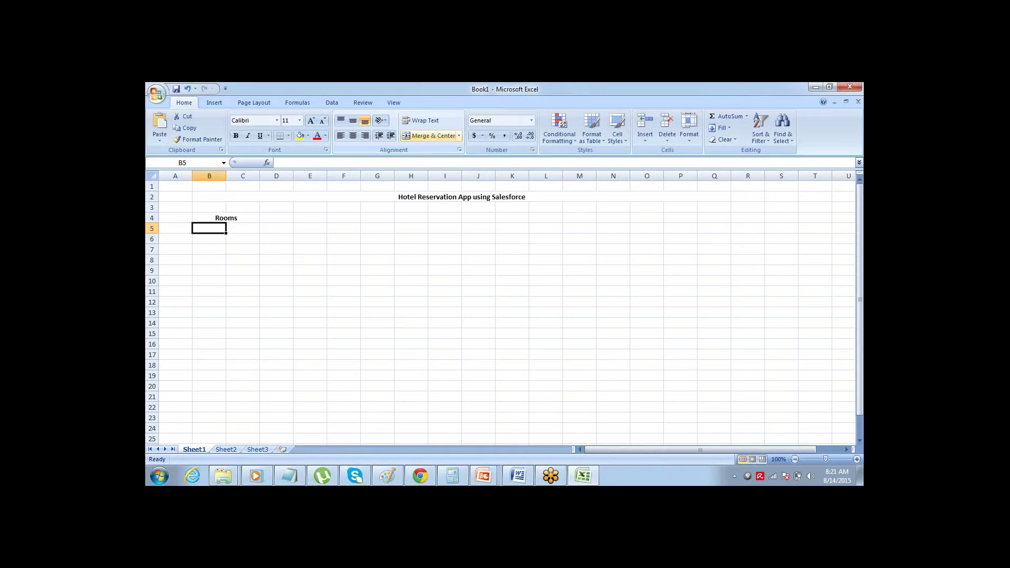
- Enter the first Room fields, ID and Type, in B5 and B6
key("Up")
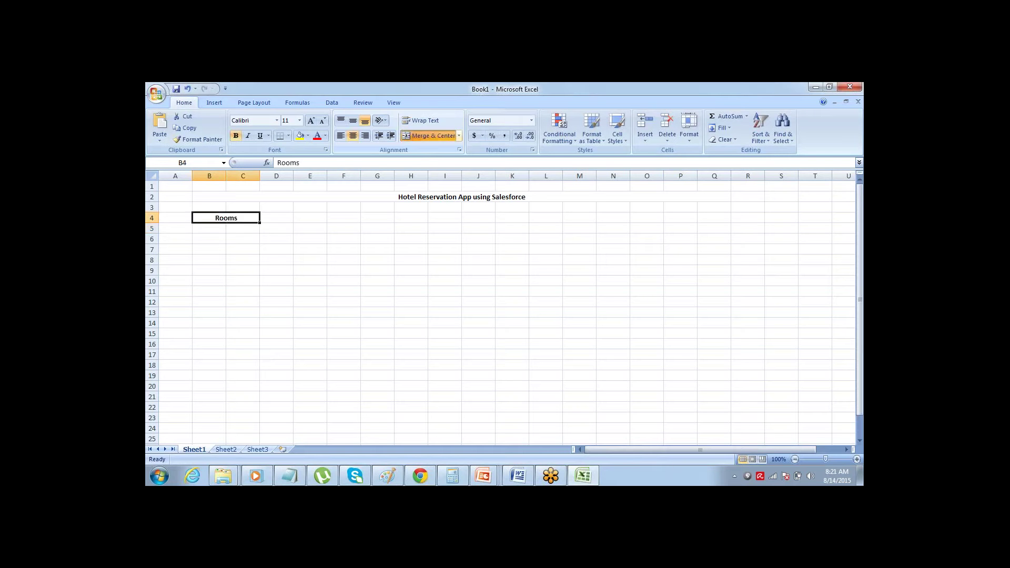
key("Down")
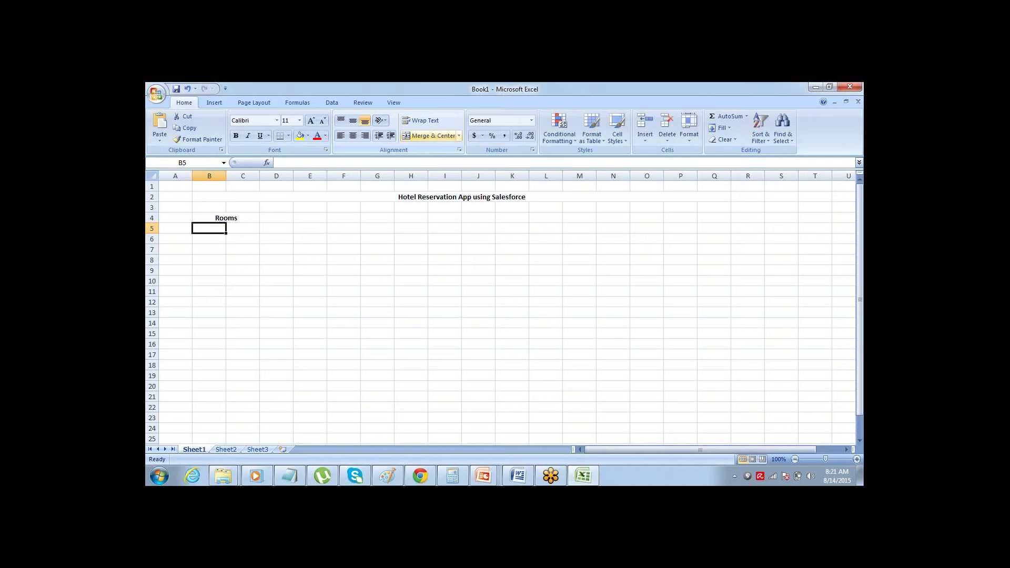
key("Up")
key("Down")
type("ID")
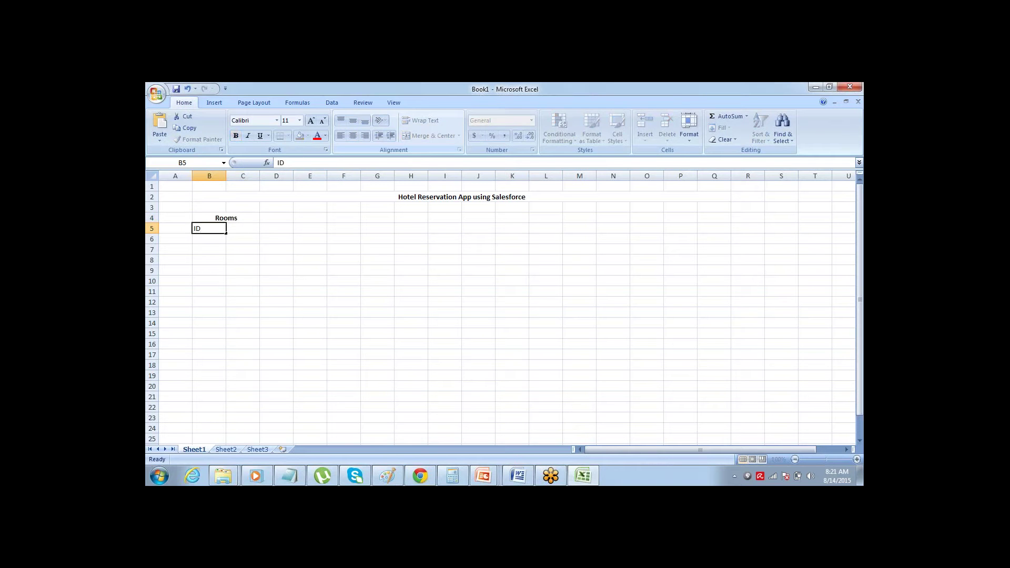
key("Return")
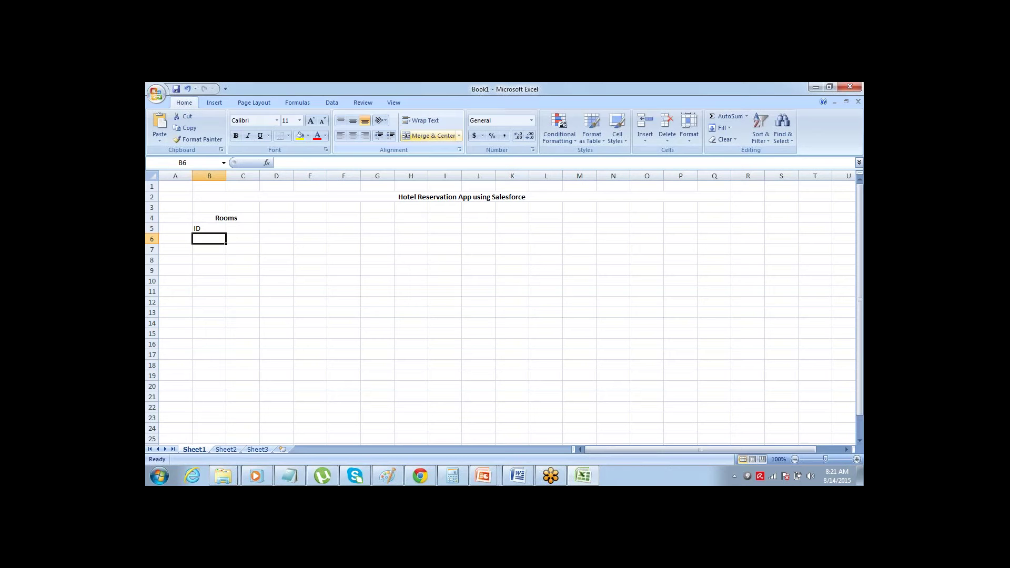
type("Type")
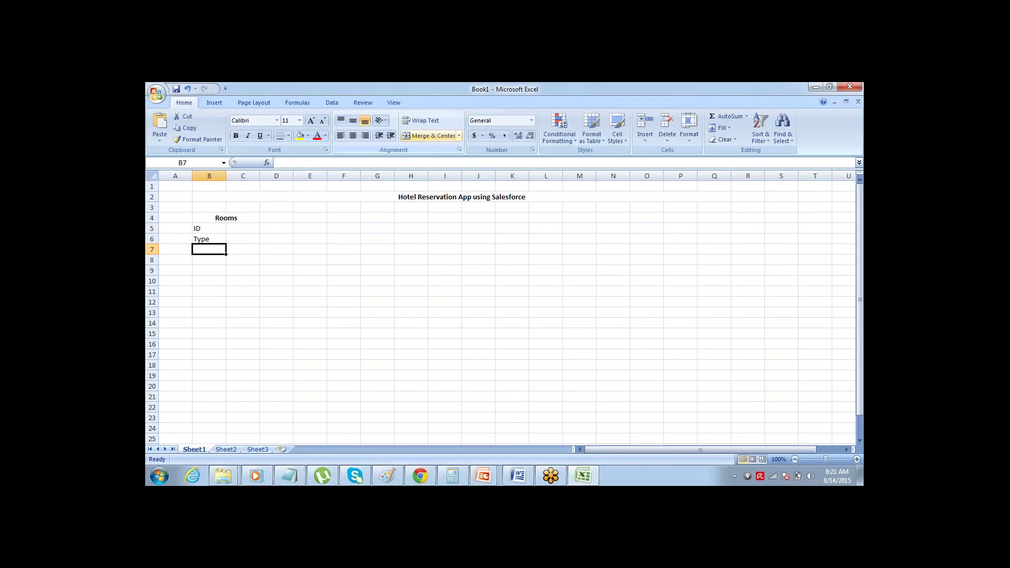
left_click(226, 218)
left_click(208, 229)
left_click(208, 239)
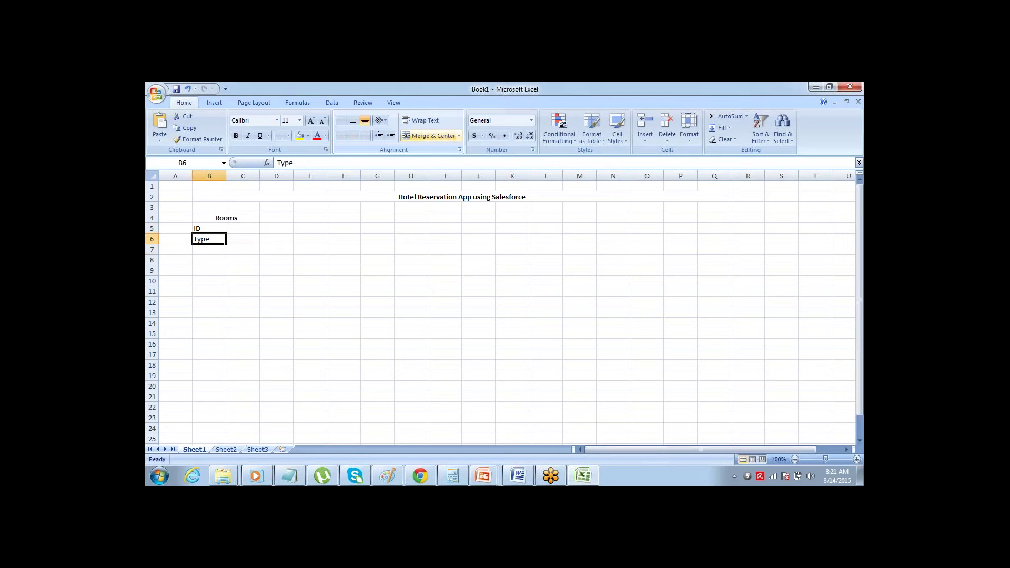
left_click(227, 218)
left_click(209, 239)
left_click(209, 250)
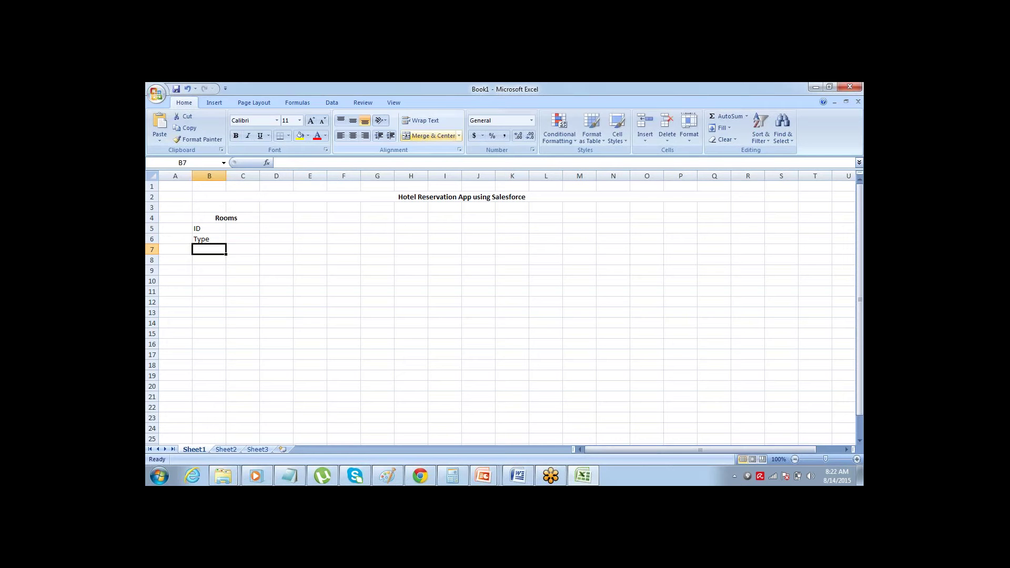
left_click(209, 228)
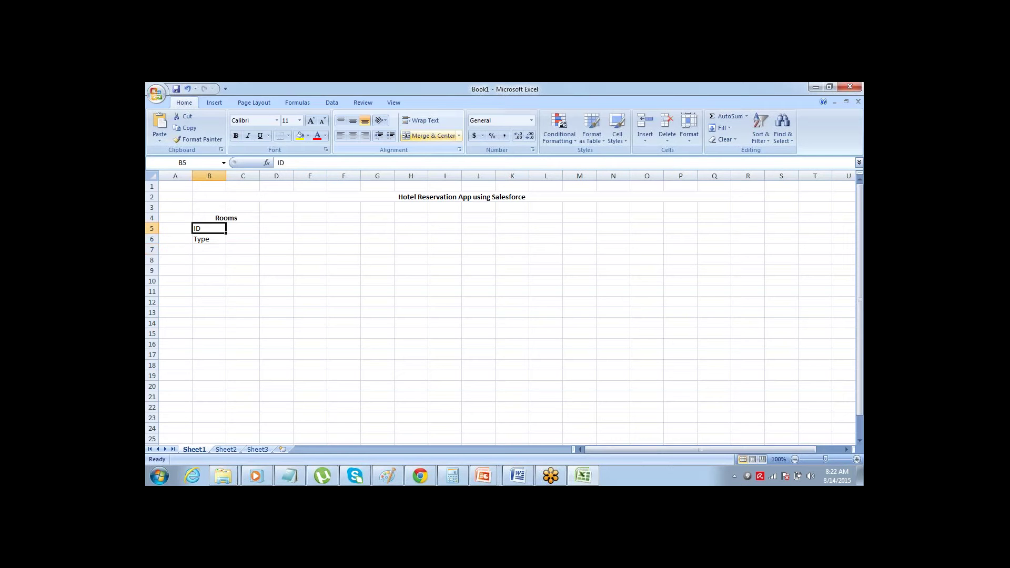
left_click(209, 239)
left_click(208, 249)
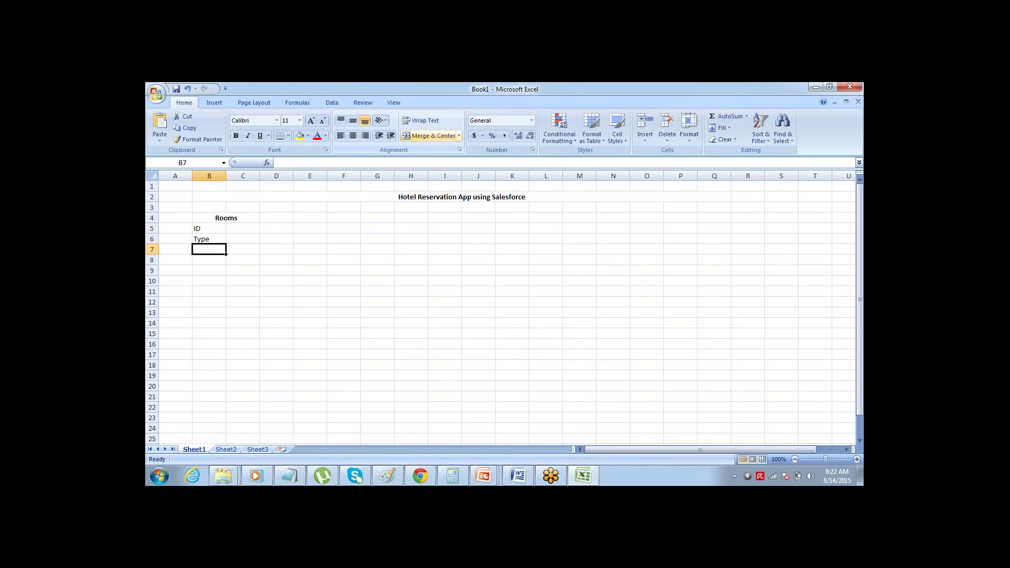
- Add Price, Status, Floor and Accessibility in B7:B10, then select the field list
type("Price")
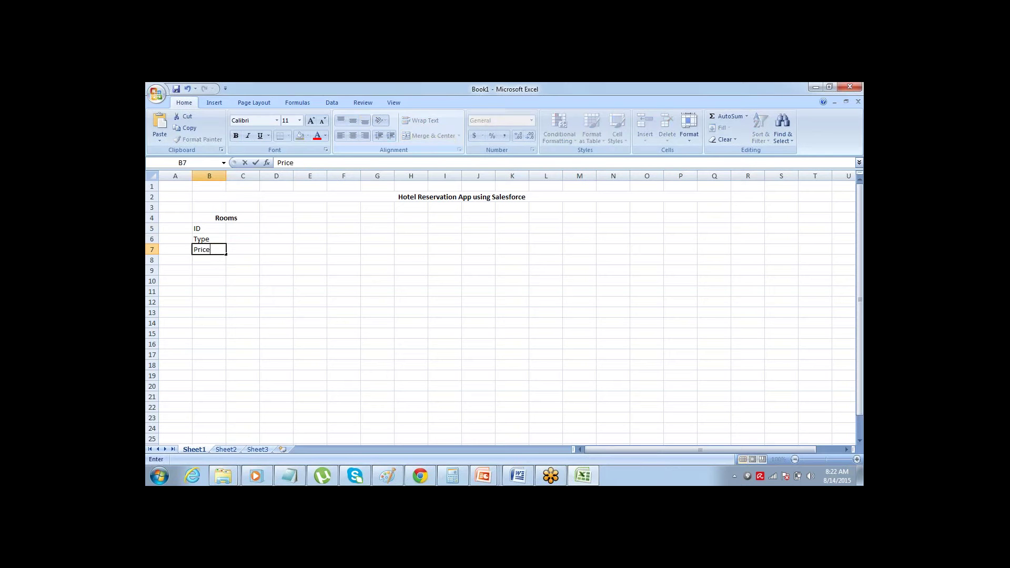
key("Return")
type("Status")
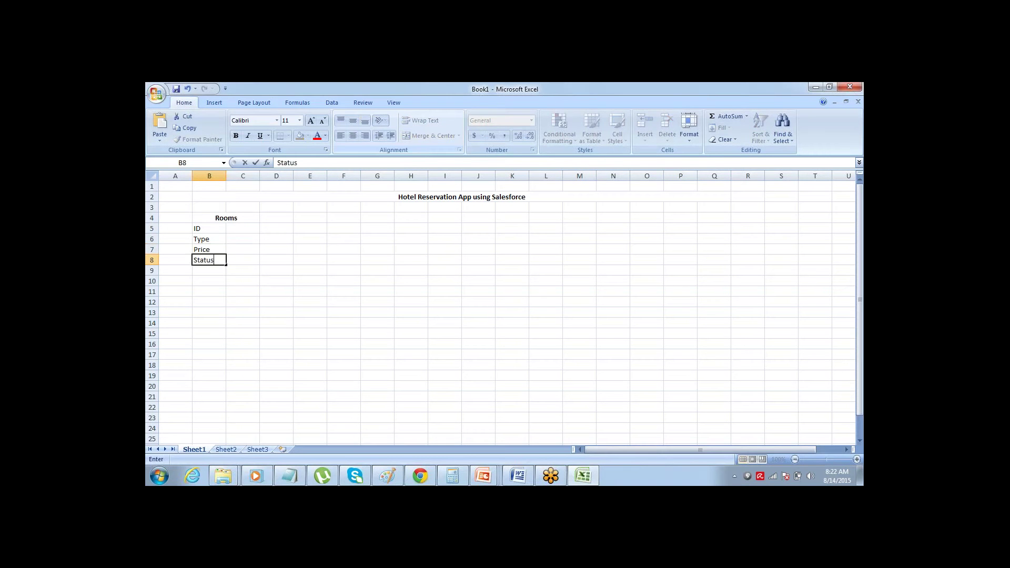
key("Return")
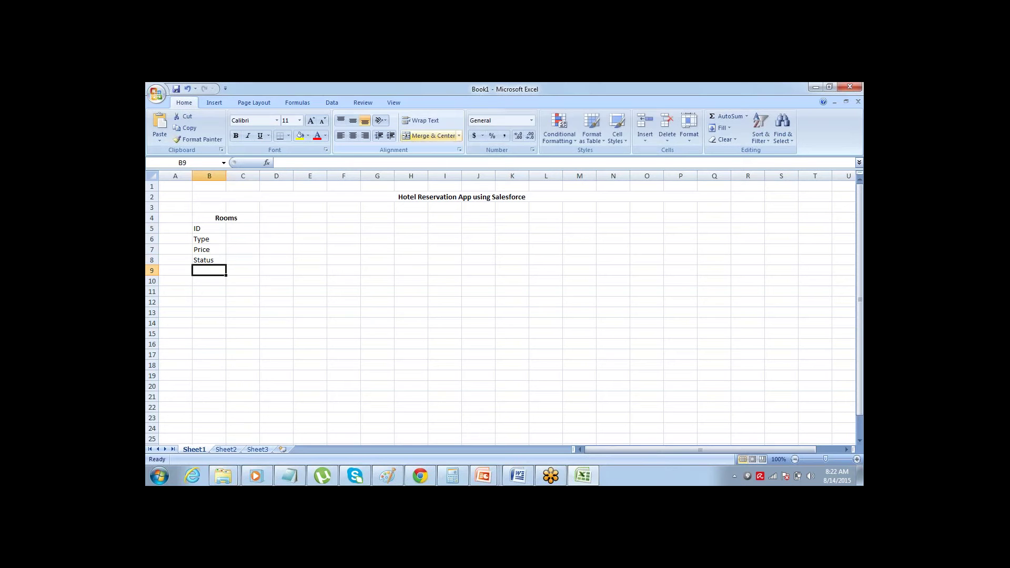
type("Flo")
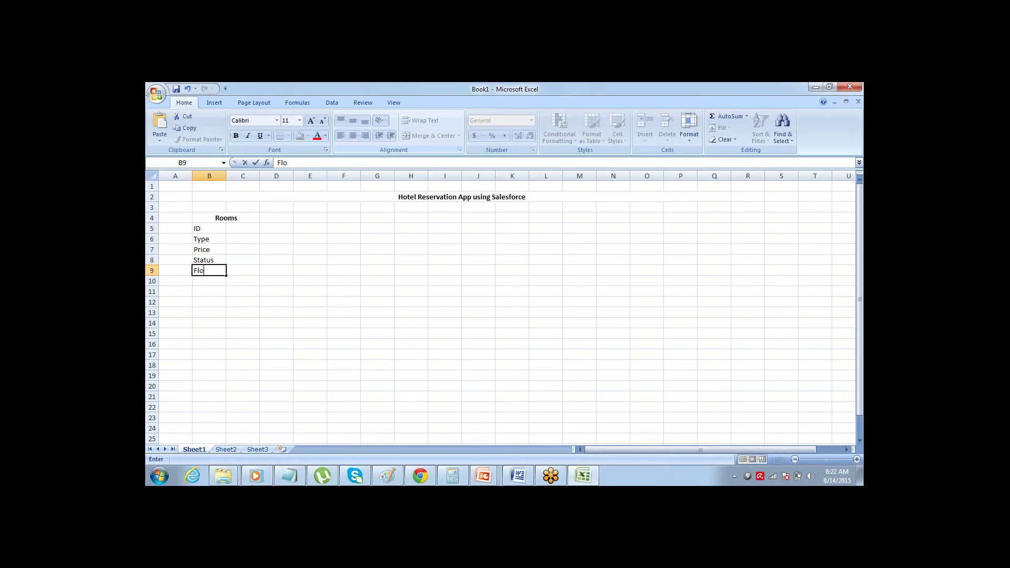
type("or")
key("Return")
type("Ac")
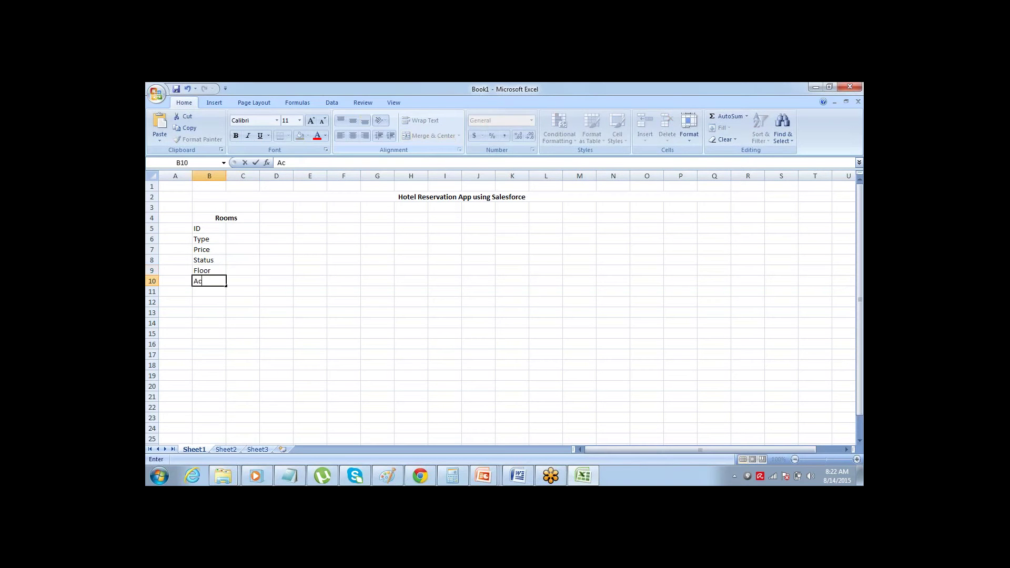
type("cessibility")
key("Up")
key("Up")
key("Up")
key("Up")
key("Up")
key("Up")
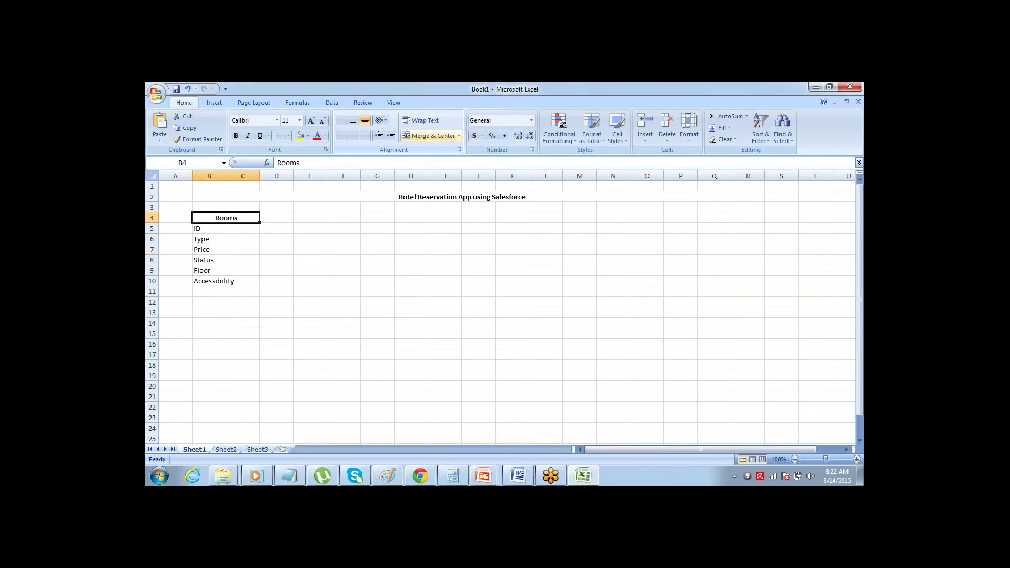
key("shift+Down")
key("shift+Down")
key("shift+Down")
key("shift+Down")
key("shift+Down")
key("shift+Down")
- Widen column B to fit the field names and give ID the type Text/ Number
key("ctrl+b")
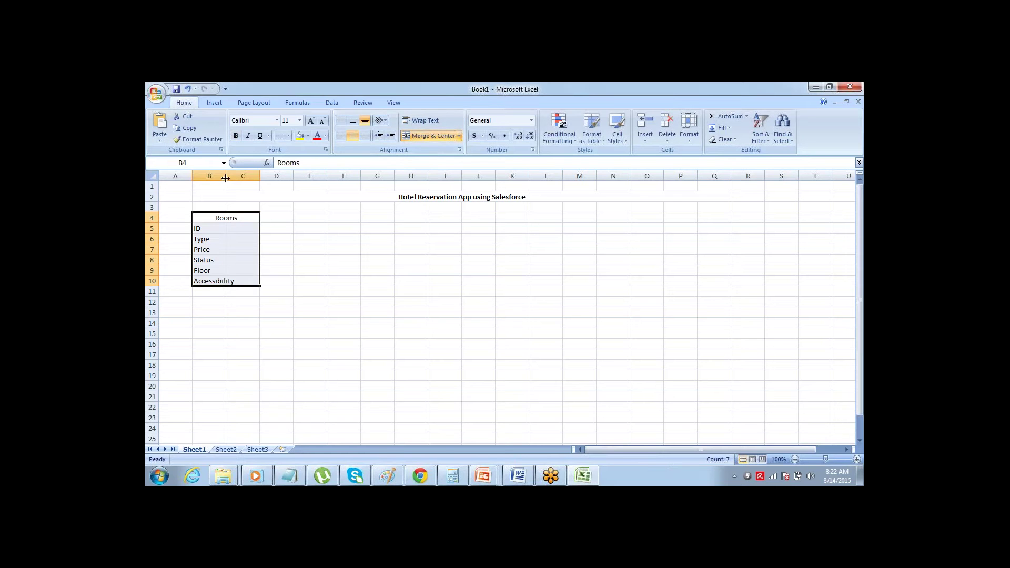
left_click_drag(226, 178, 270, 179)
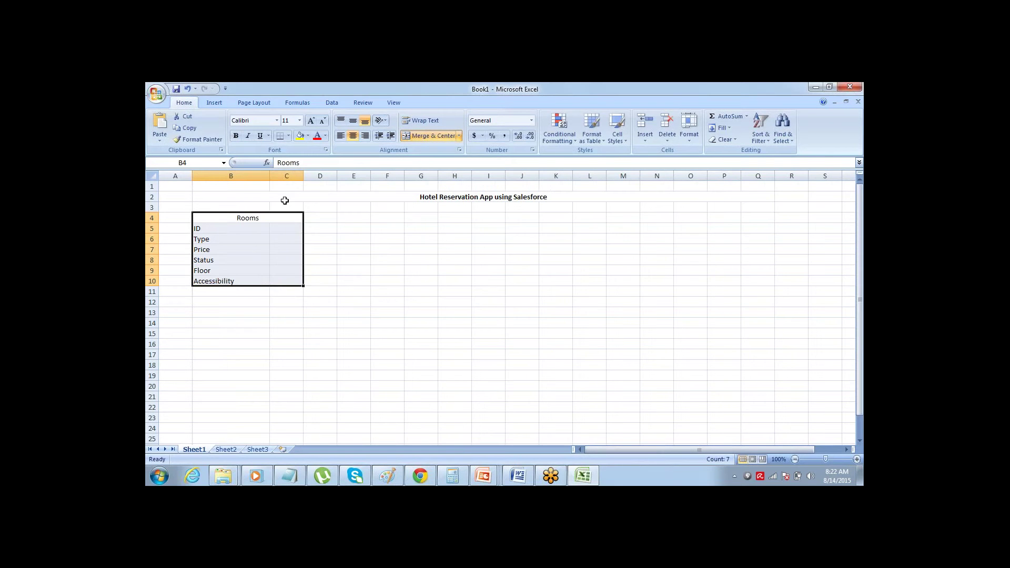
key("shift+Up")
key("shift+Up")
key("shift+Up")
key("shift+Up")
key("shift+Up")
key("shift+Up")
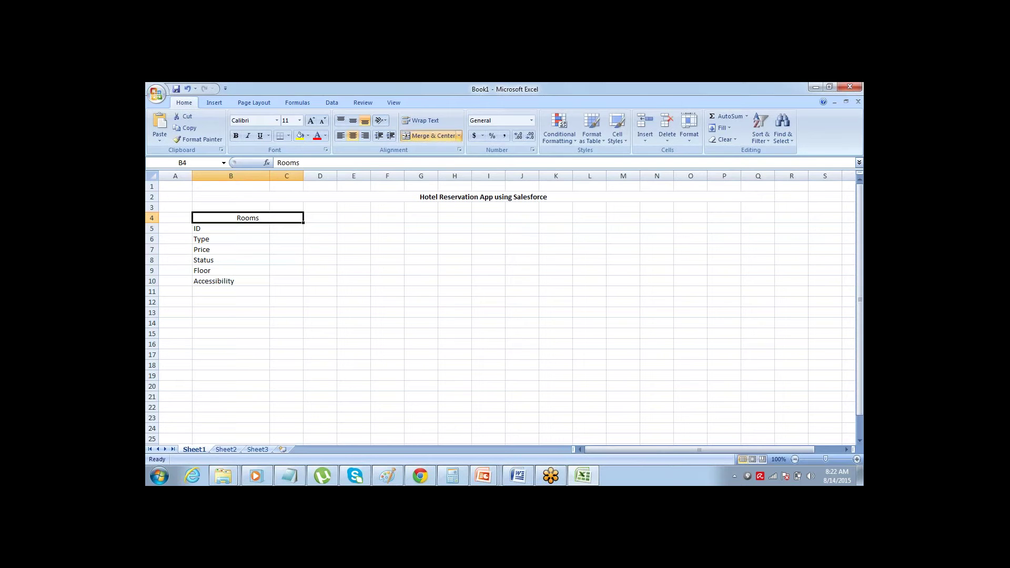
key("ctrl+b")
key("Down")
key("Right")
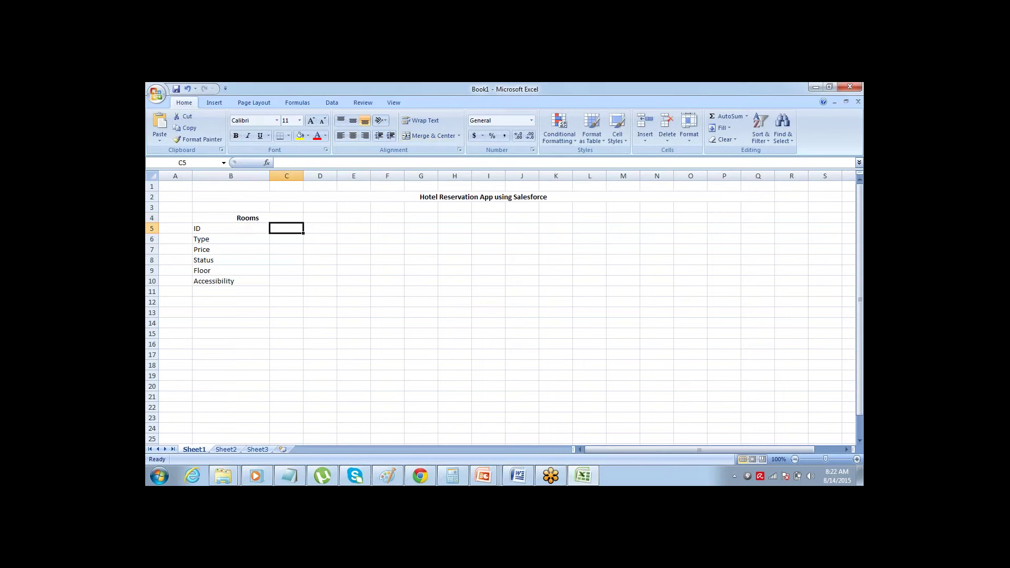
key("Down")
key("Left")
key("Left")
key("Right")
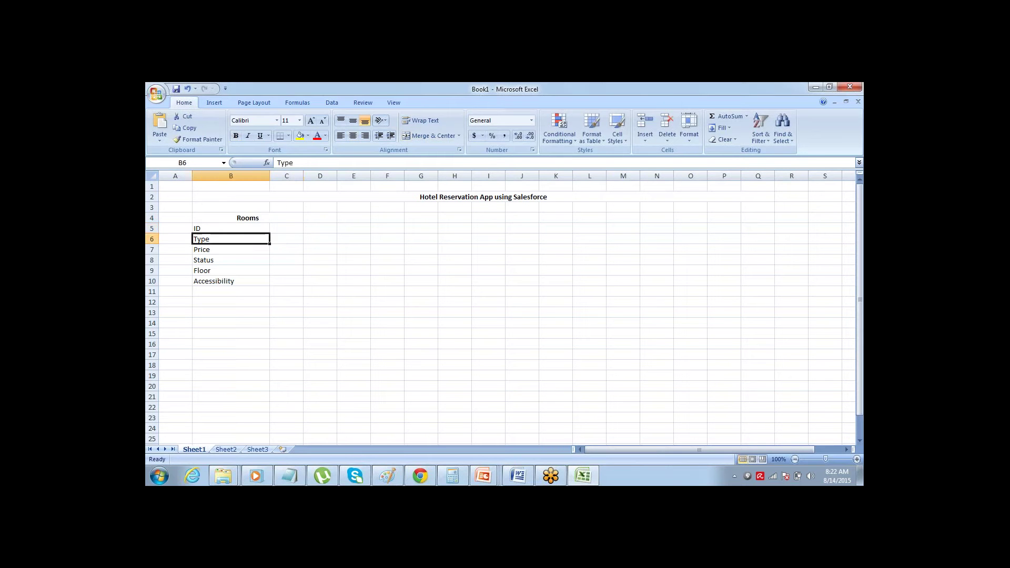
key("Right")
key("Left")
key("Up")
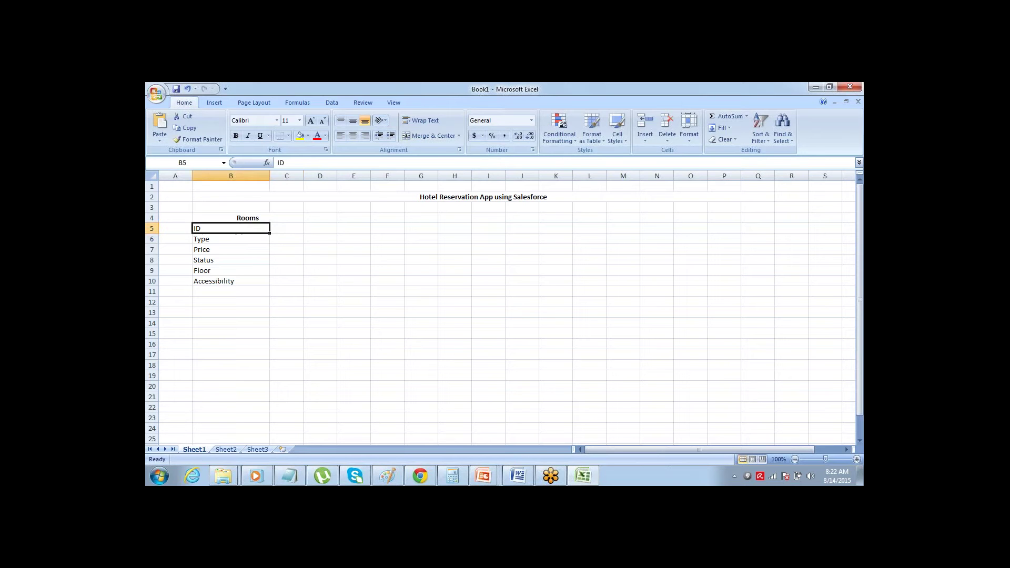
key("Right")
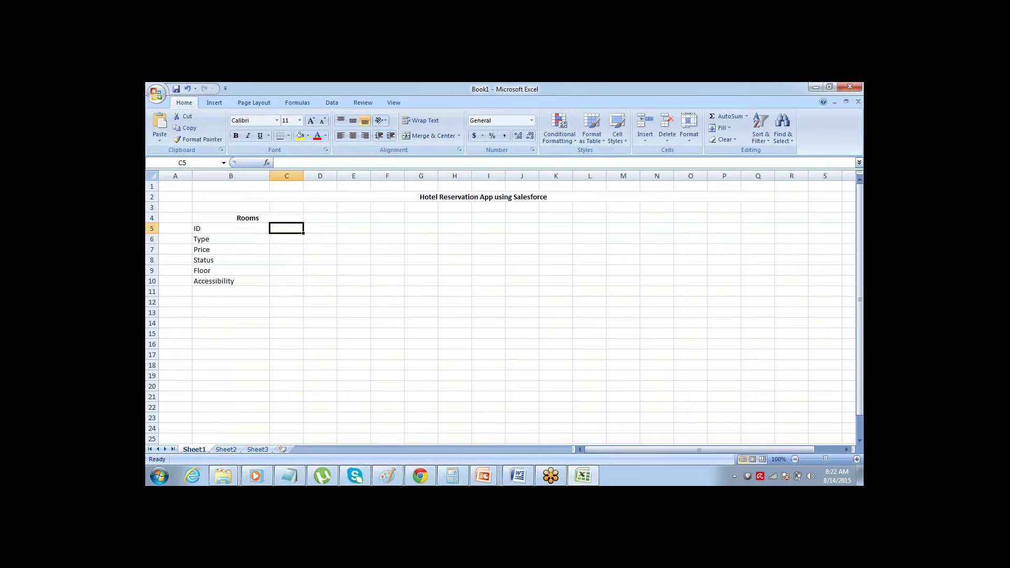
type("Text/")
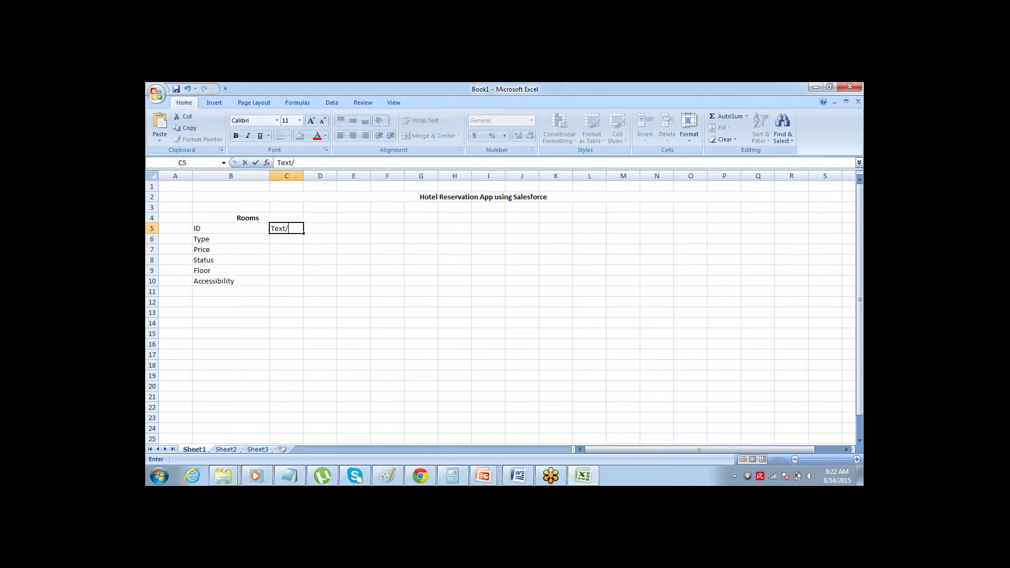
type(" Number")
key("Tab")
key("Down")
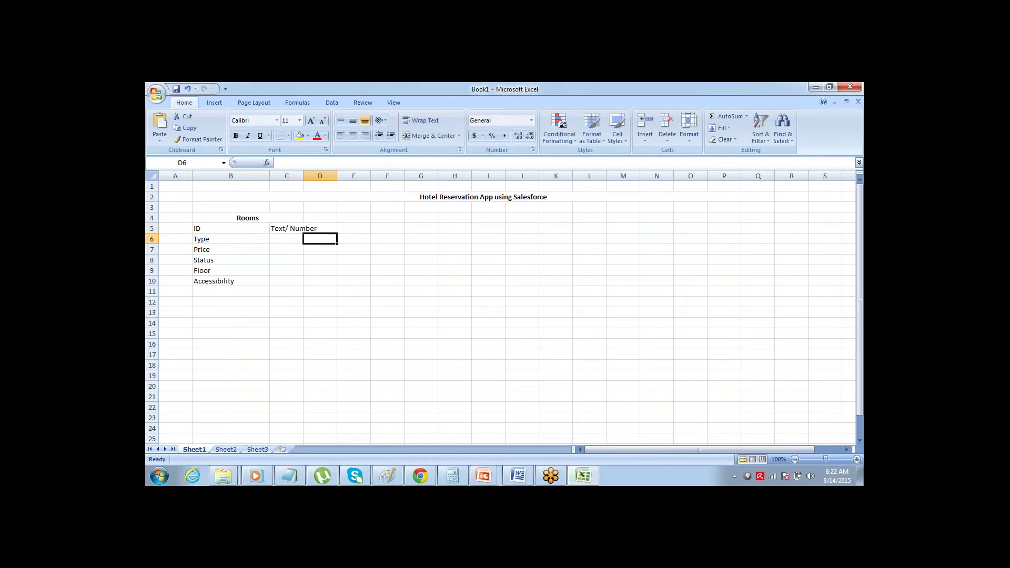
- Enter Picklist for Type, Currency for Price and Picklist for Status in column C
key("Up")
key("Left")
key("Left")
key("Down")
key("Left")
key("Right")
key("Right")
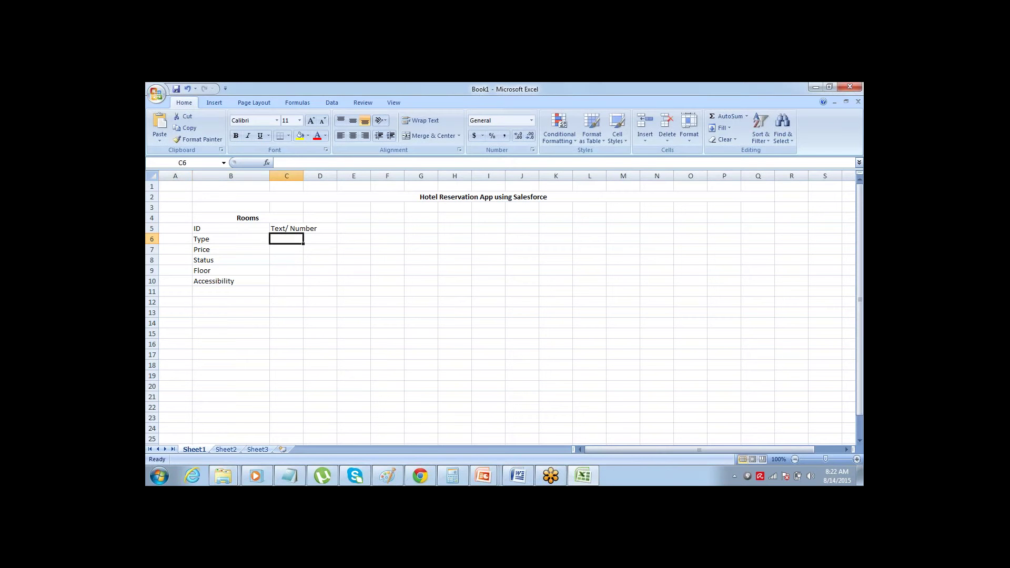
type("Picklist")
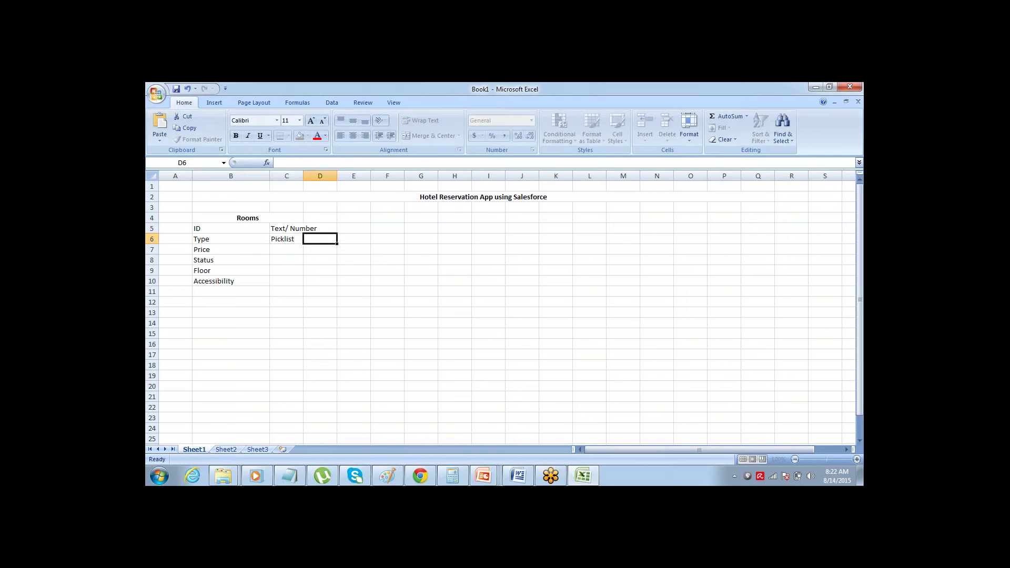
key("Return")
key("Up")
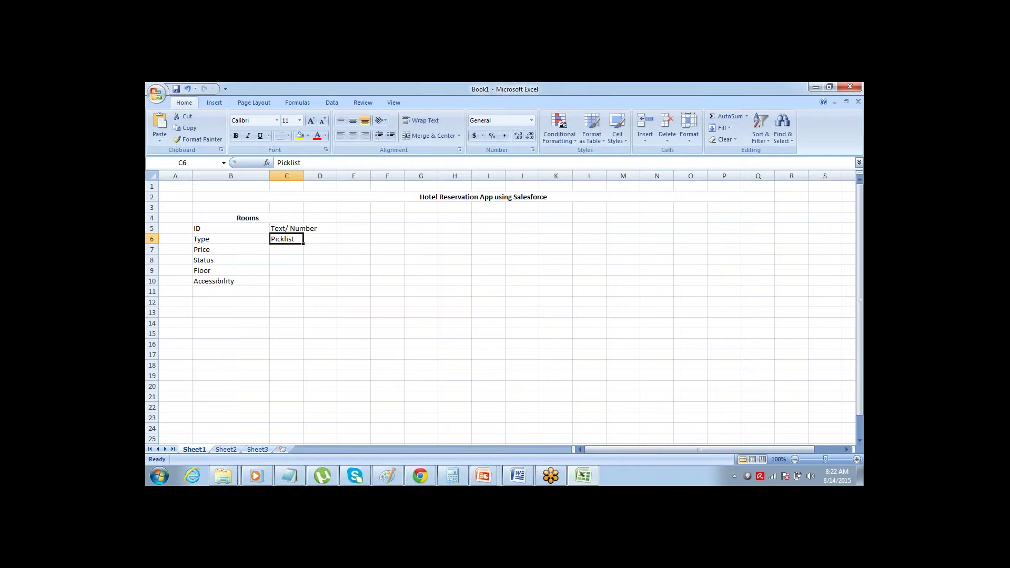
key("Left")
key("Left")
key("Down")
key("Right")
key("Left")
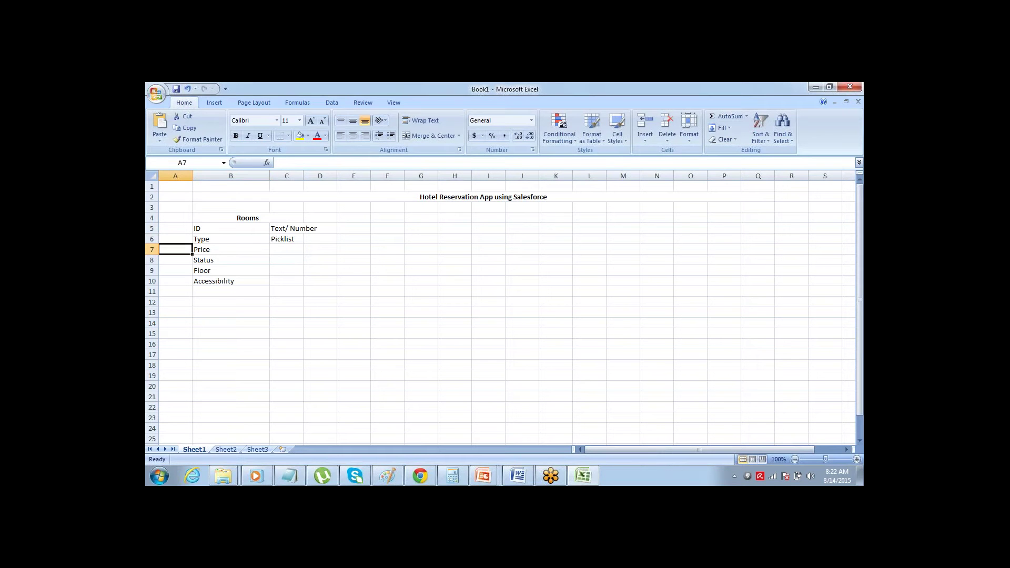
key("Right")
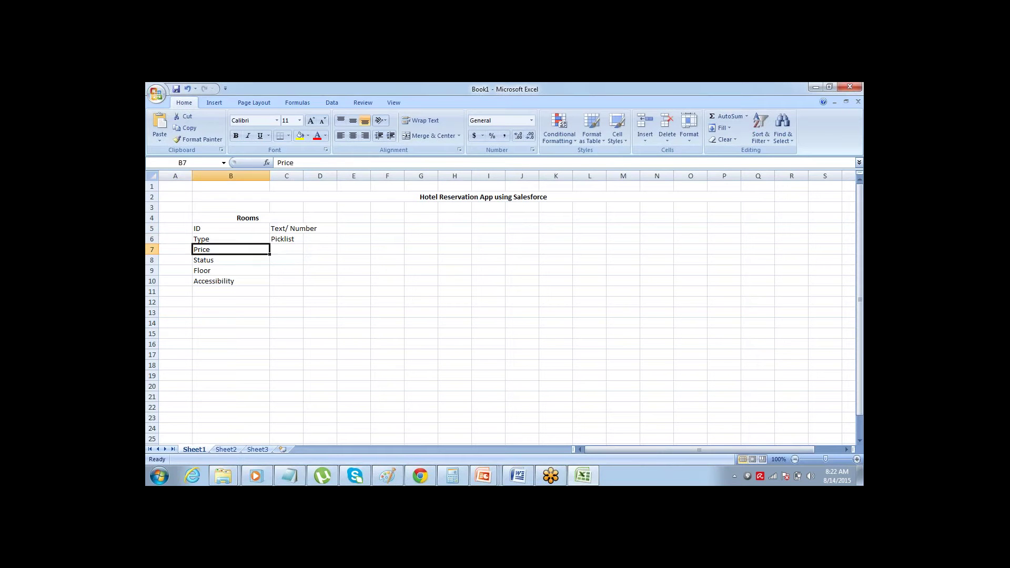
key("Left")
key("Right")
key("Left")
key("Right")
key("Left")
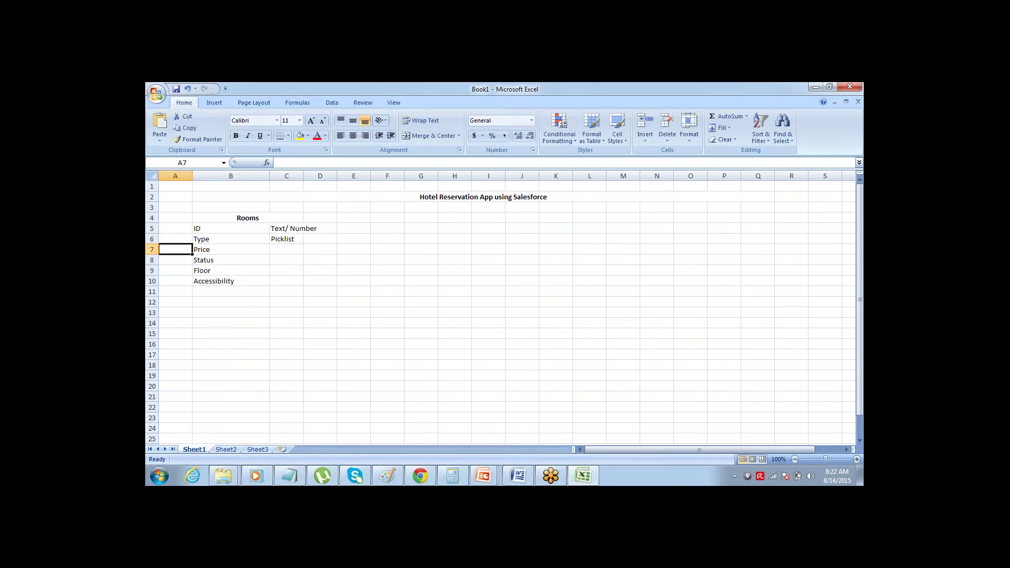
key("Right")
key("Right")
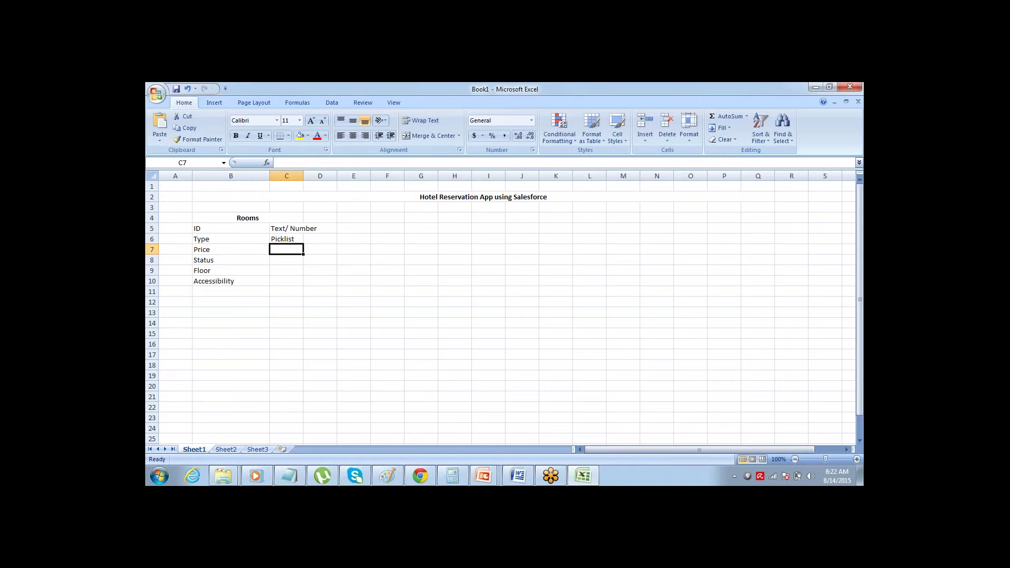
type("Currency")
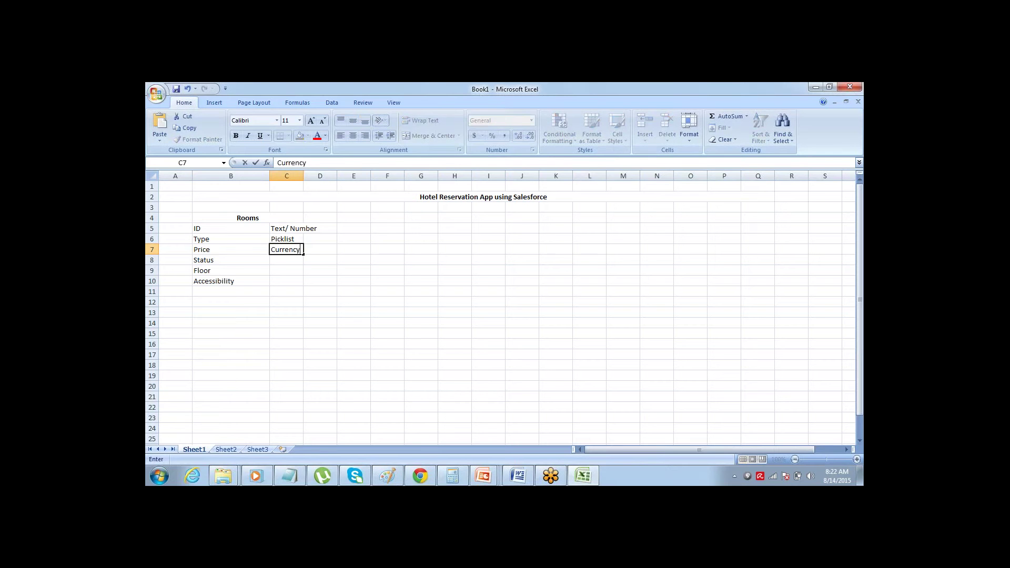
key("Return")
key("Up")
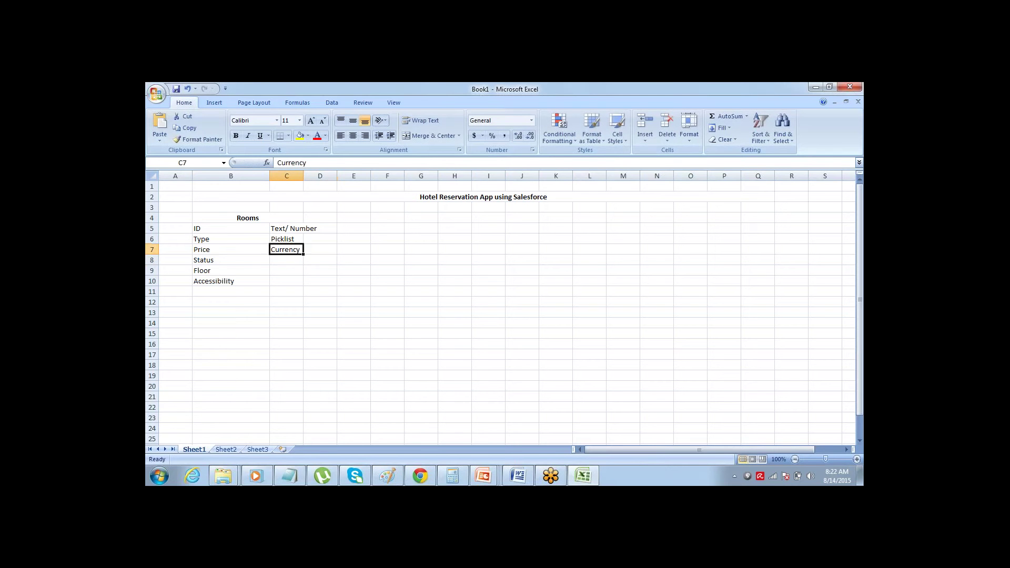
key("Up")
key("Left")
key("Down")
key("Down")
key("Right")
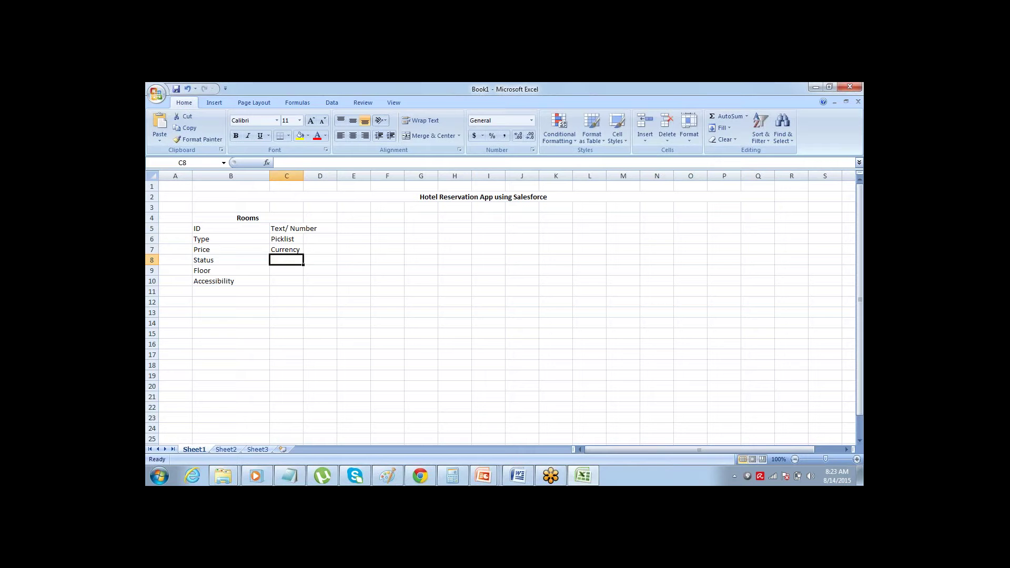
type("Picklist")
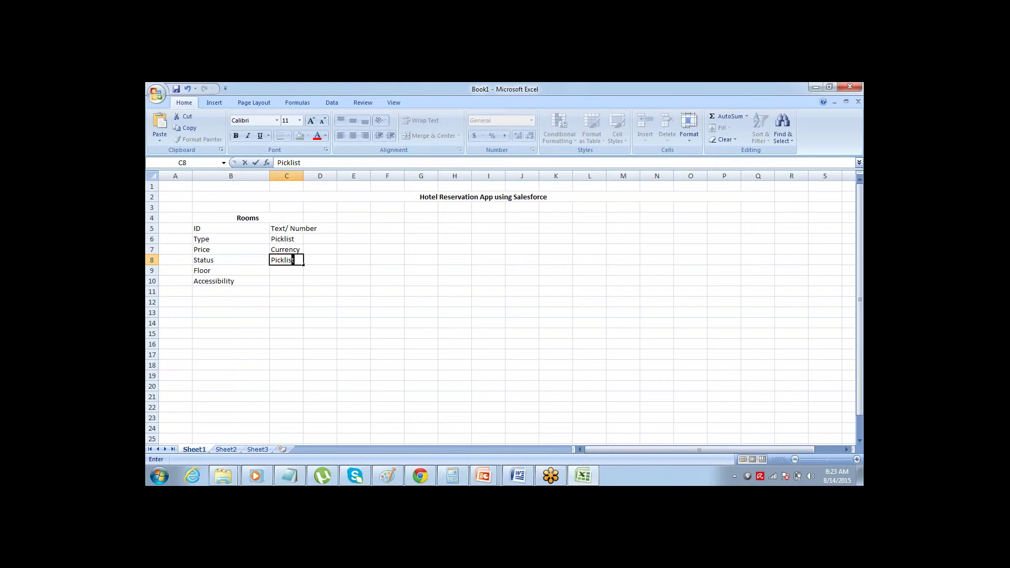
key("Return")
- Enter Picklist for Floor and Checkbox for Accessibility in column C
key("Left")
key("Left")
key("Right")
key("Right")
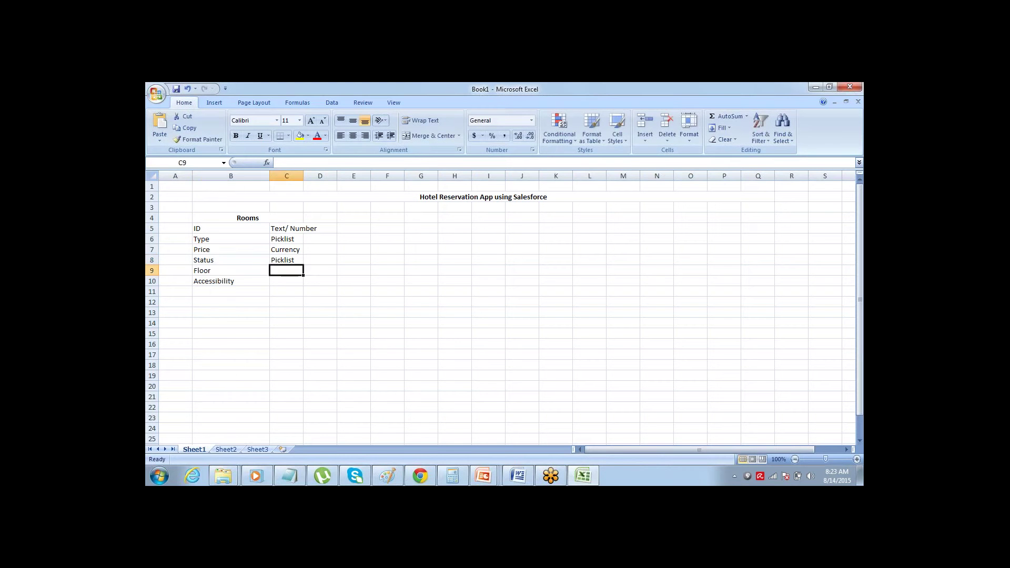
key("Right")
key("Left")
key("Left")
key("Left")
key("Right")
key("Right")
type("Picklist")
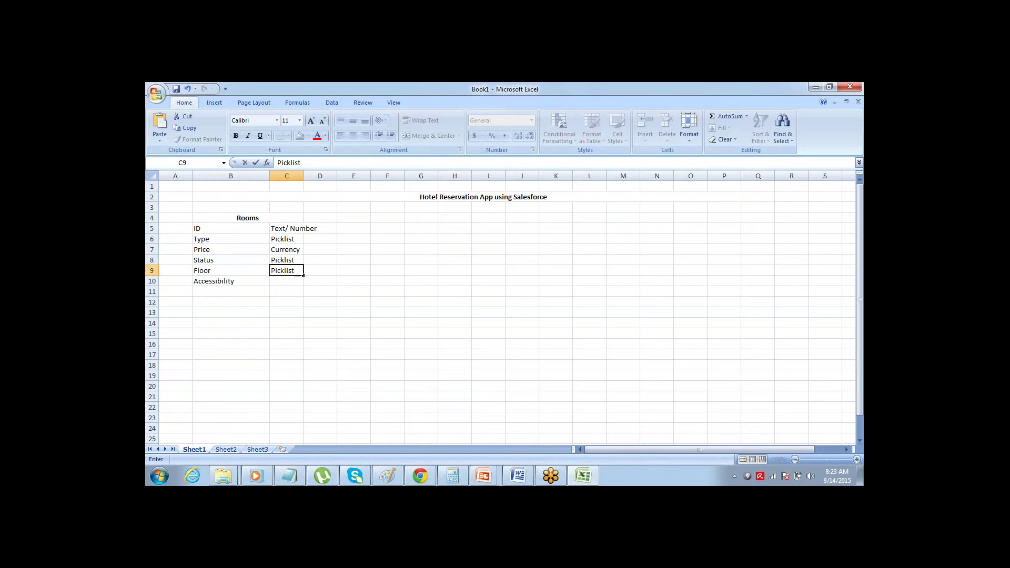
key("Right")
key("Down")
key("Left")
key("Left")
key("Left")
key("Right")
key("Right")
key("Right")
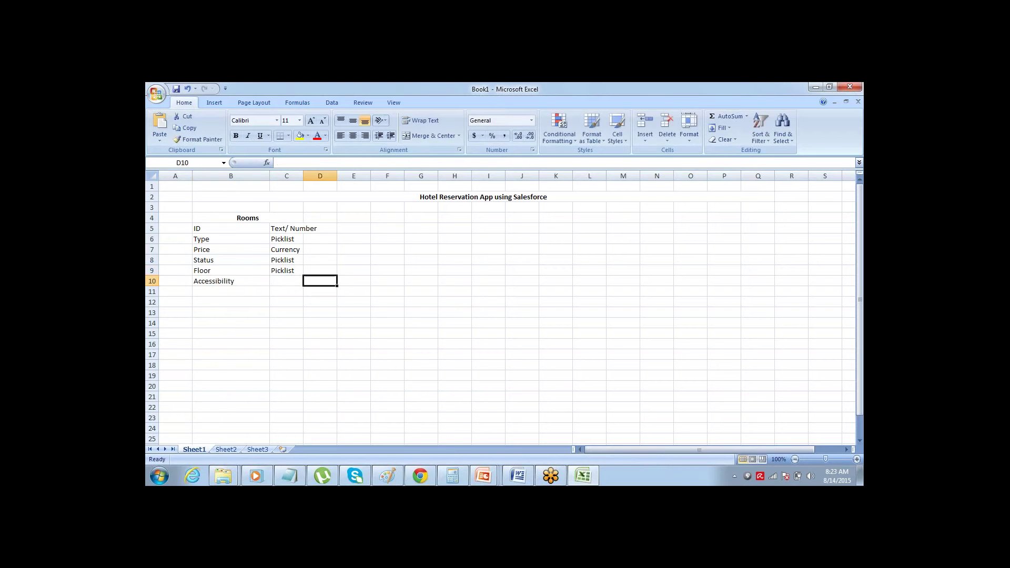
key("Left")
key("Left")
key("Left")
key("Right")
key("Right")
key("Right")
key("Left")
key("Left")
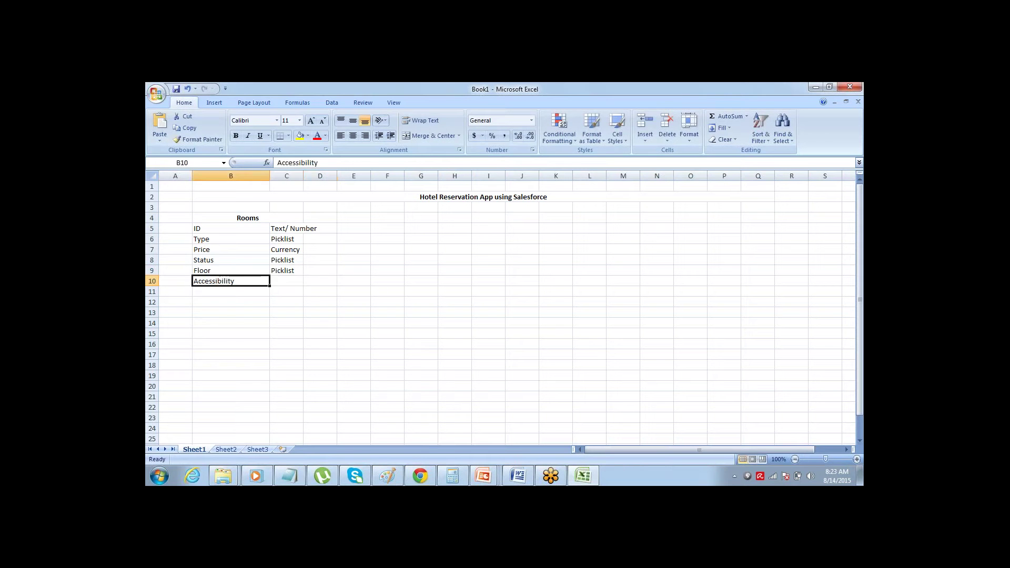
key("Left")
key("Right")
key("Right")
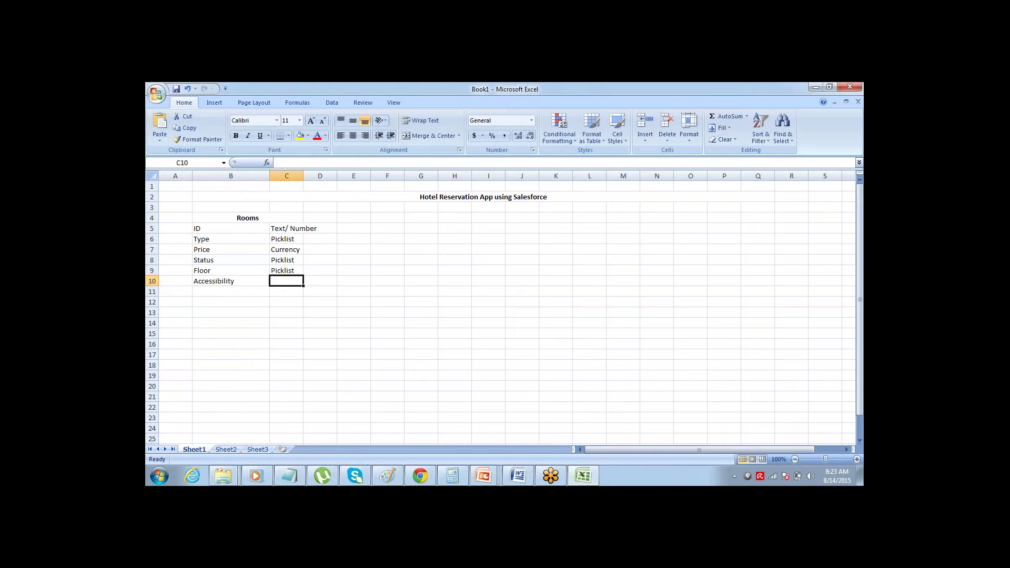
type("CHeckbo")
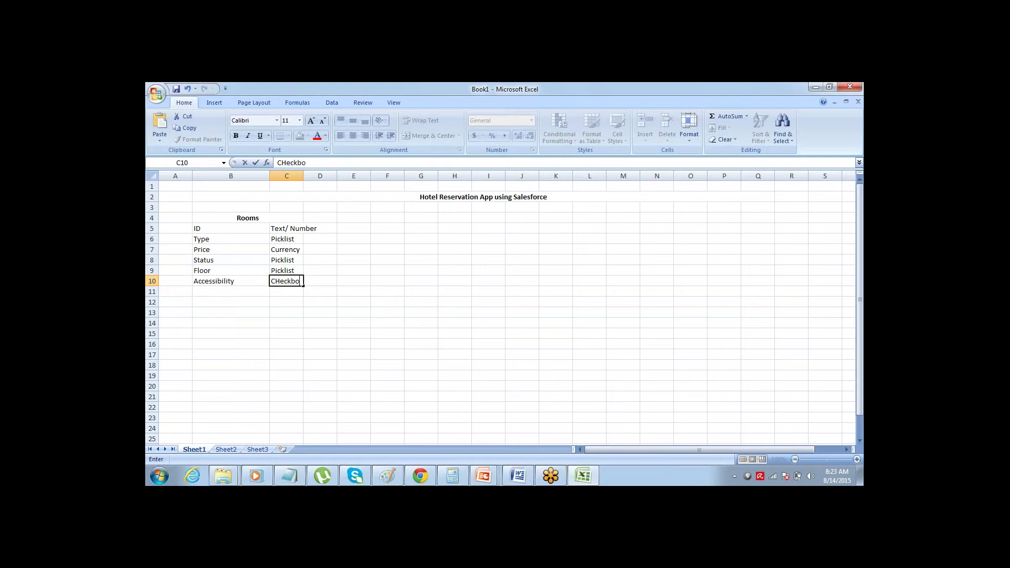
type("x")
key("Tab")
key("Left")
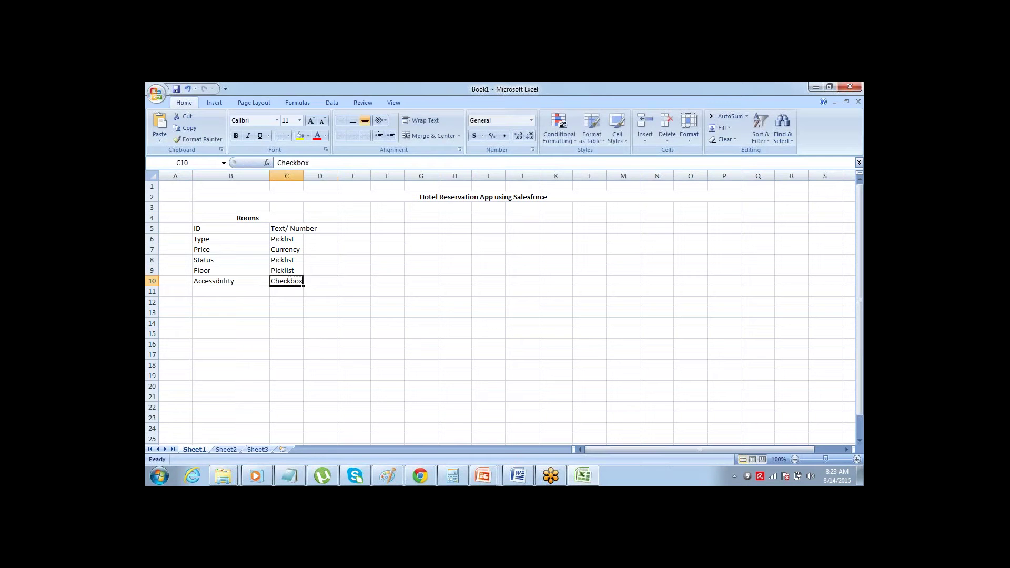
key("Up")
key("Up")
key("Up")
key("Up")
key("Up")
key("Up")
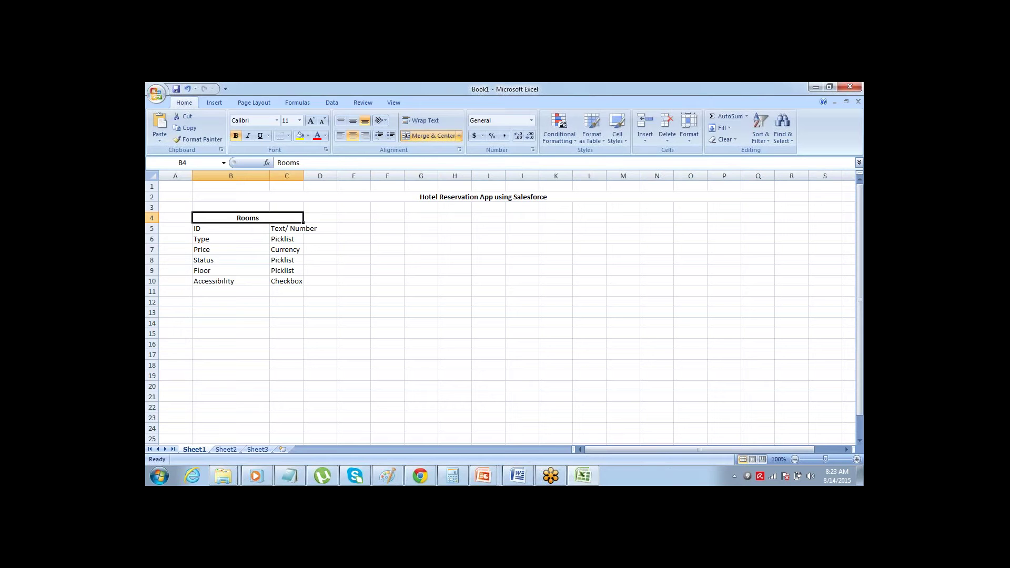
key("ctrl+shift+Down")
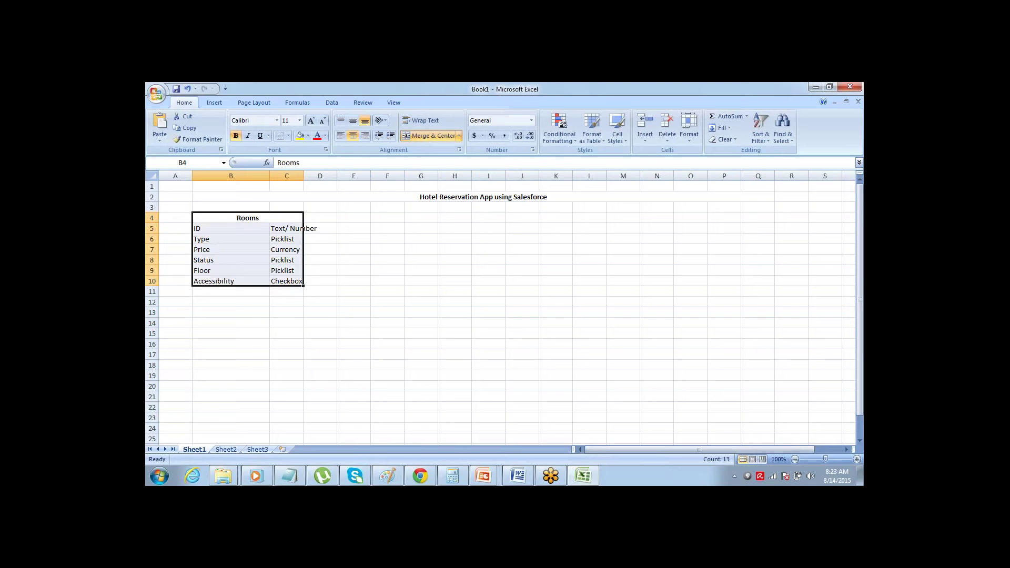
left_click(289, 136)
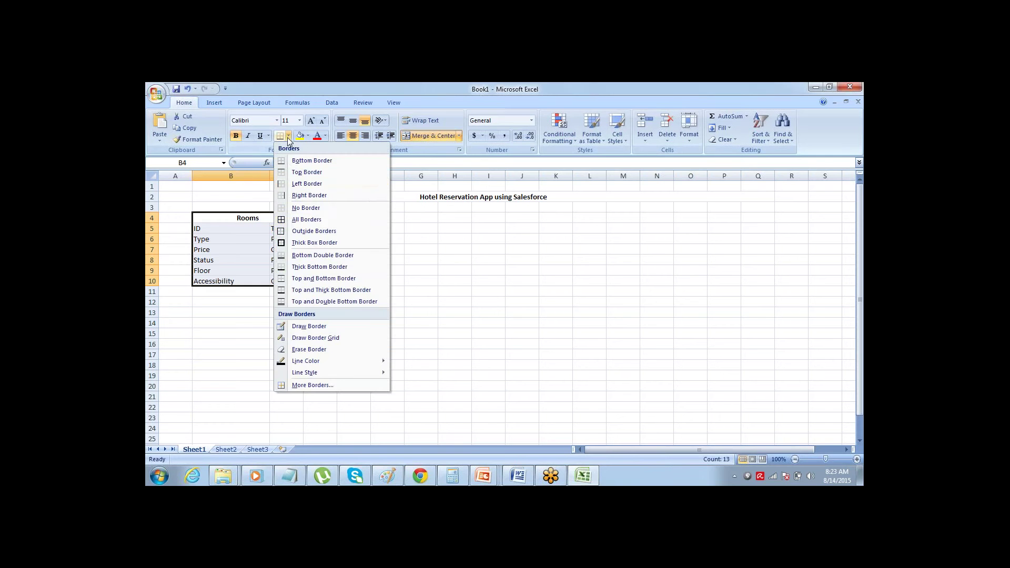
left_click(293, 218)
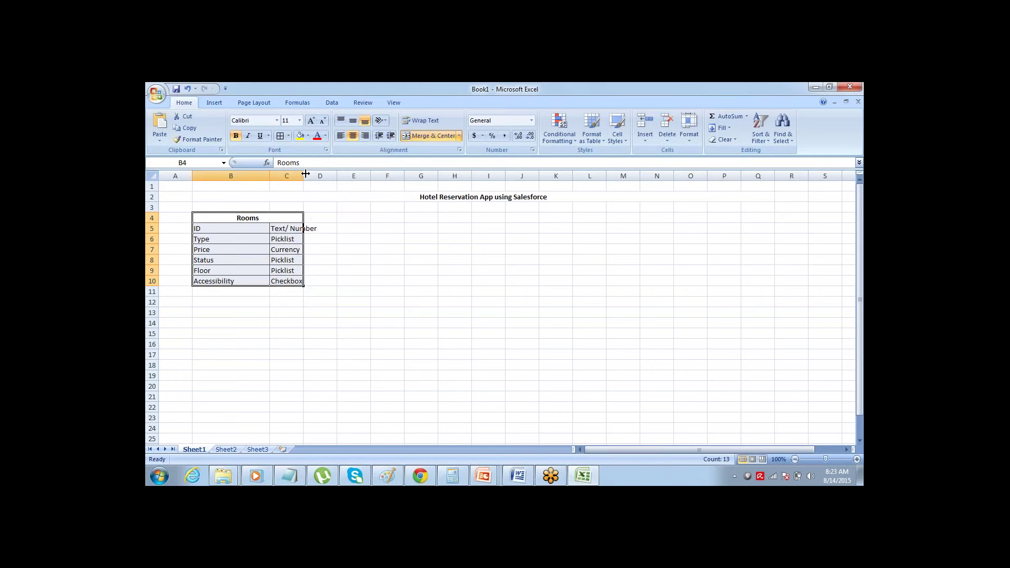
left_click_drag(304, 174, 326, 182)
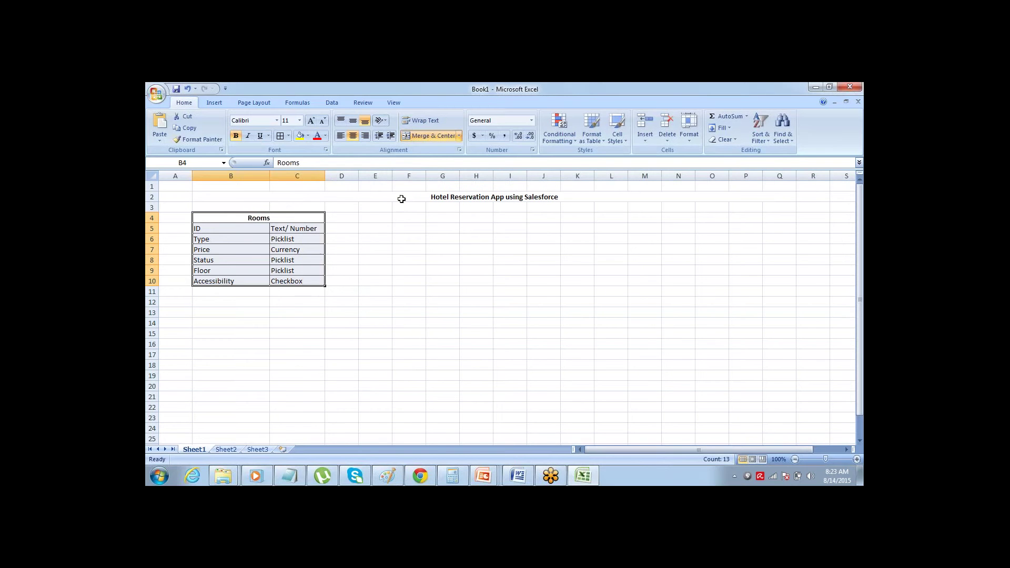
left_click(384, 220)
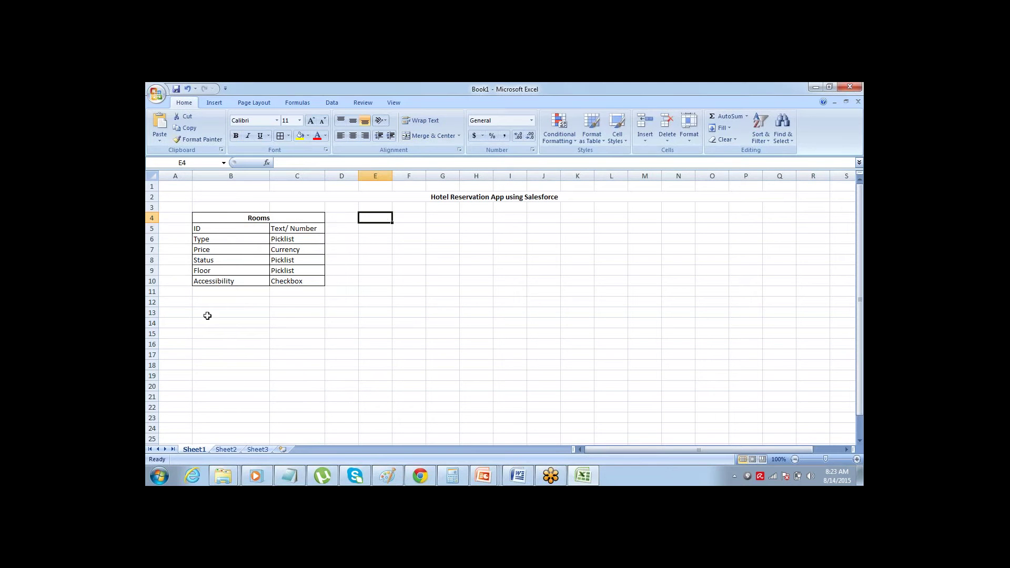
left_click(207, 314)
key("shift+Right")
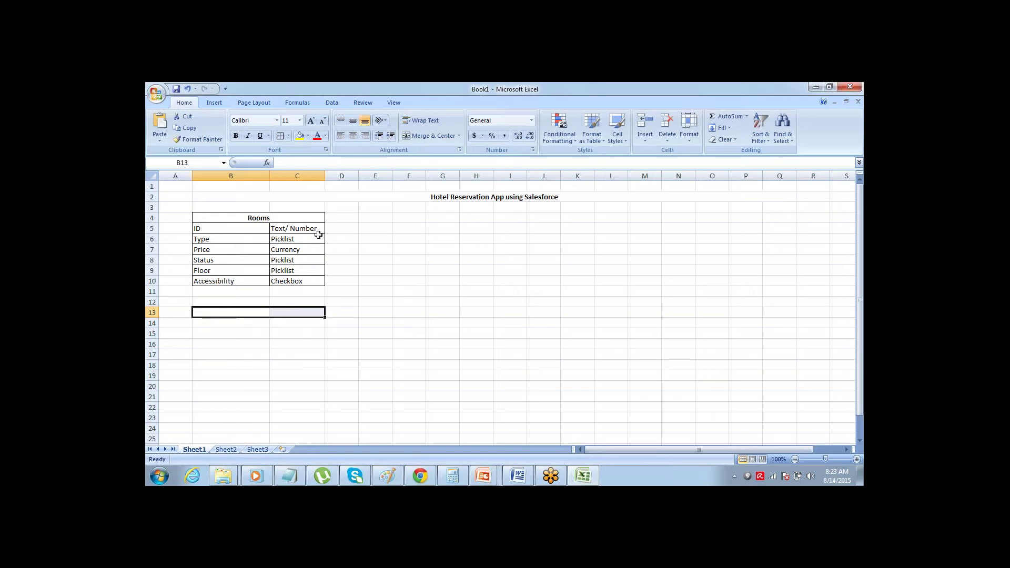
- Merge the row 13 heading cells and enter a bold, centred 'Customers' heading
left_click(431, 137)
type("C")
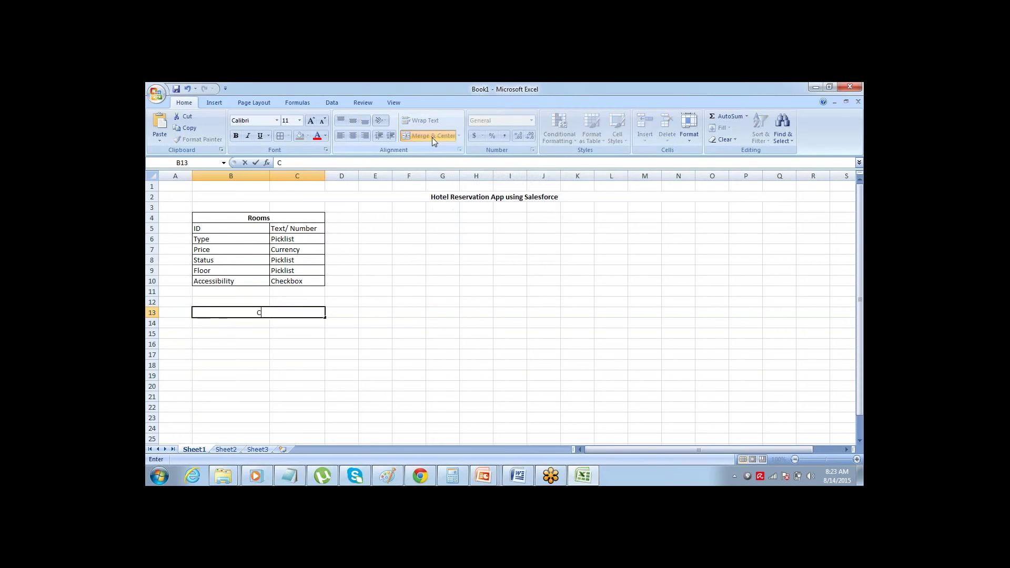
type("ustomers")
key("Return")
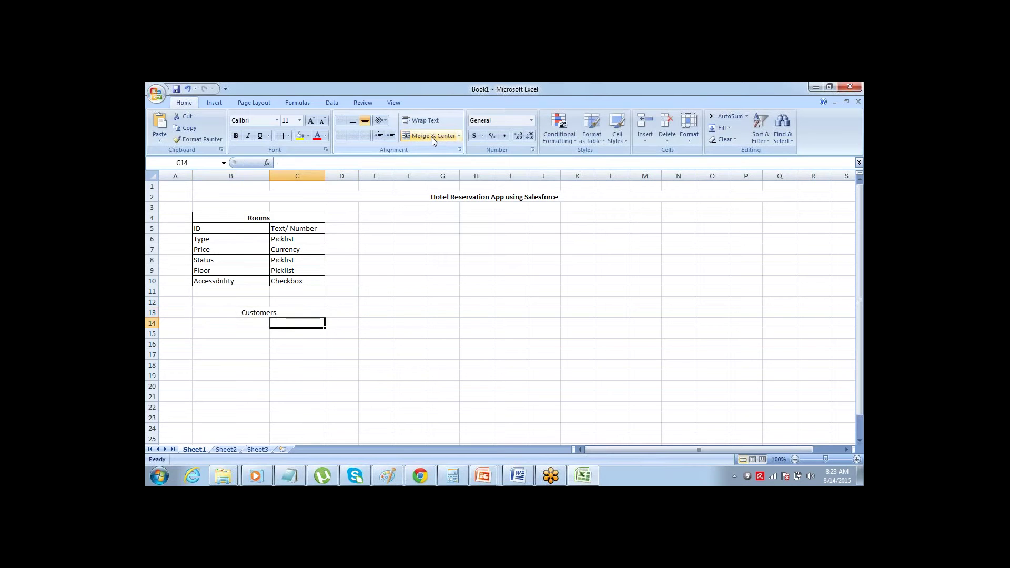
key("Left")
key("Up")
key("ctrl+b")
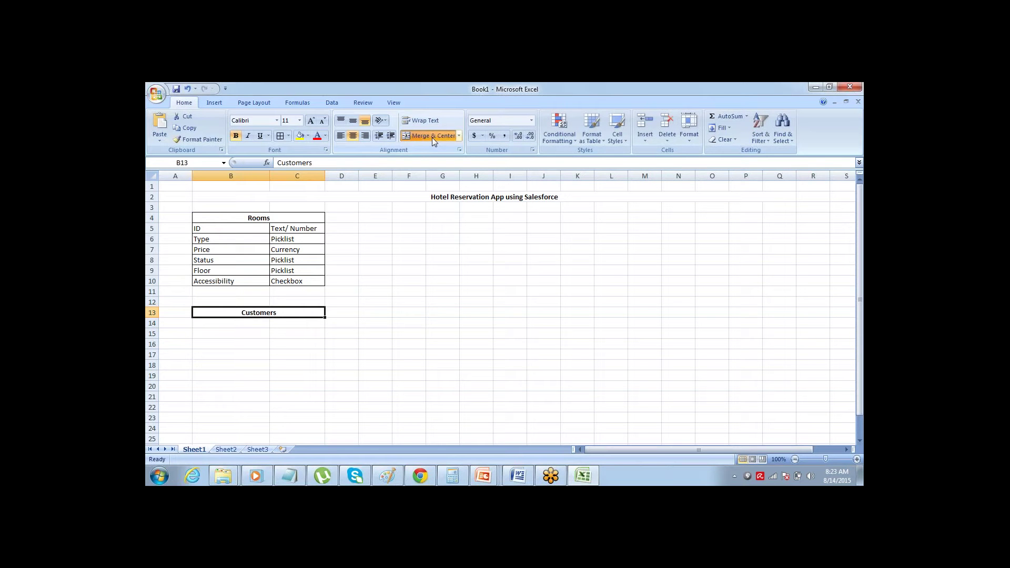
key("Down")
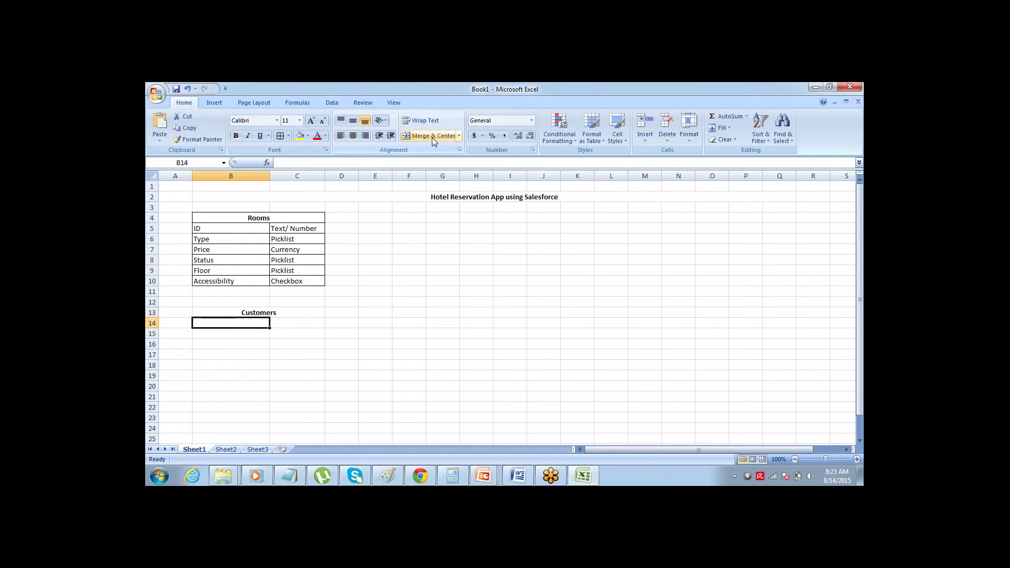
- List ID, Name, Phone and Email in B14:B17 and select the Customers table
type("ID")
key("Return")
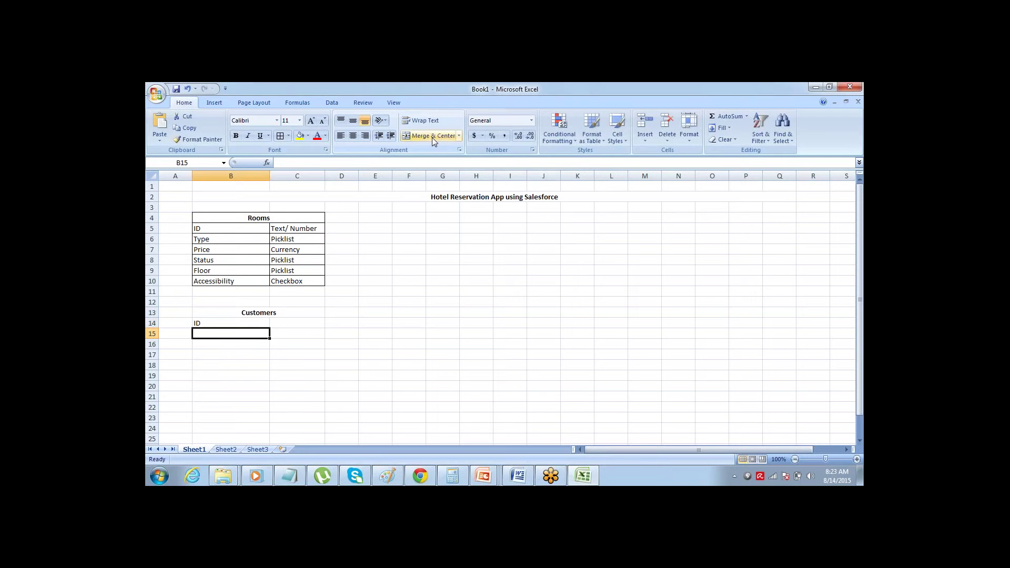
type("Name")
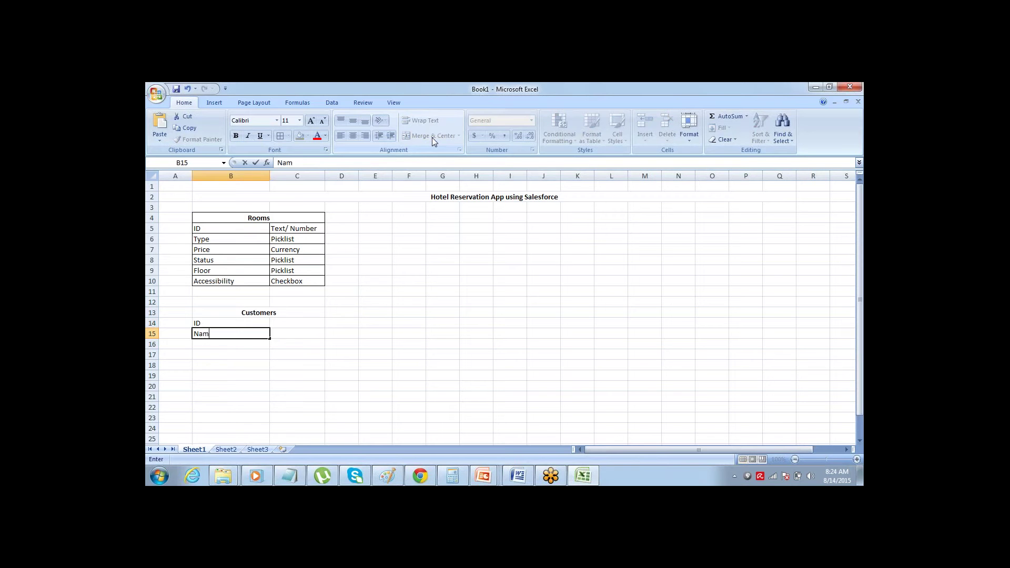
key("Tab")
key("Return")
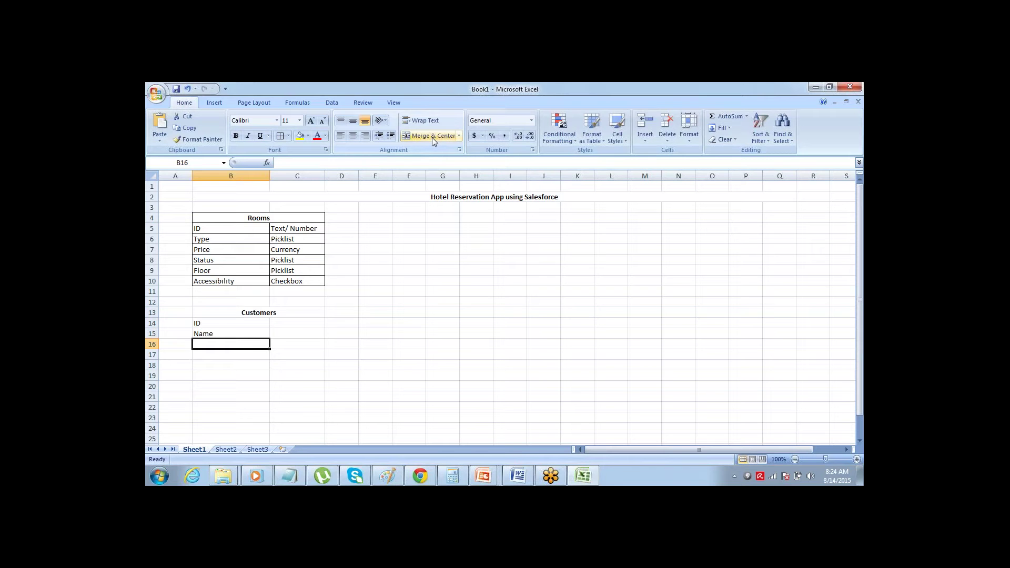
type("Phone")
key("Return")
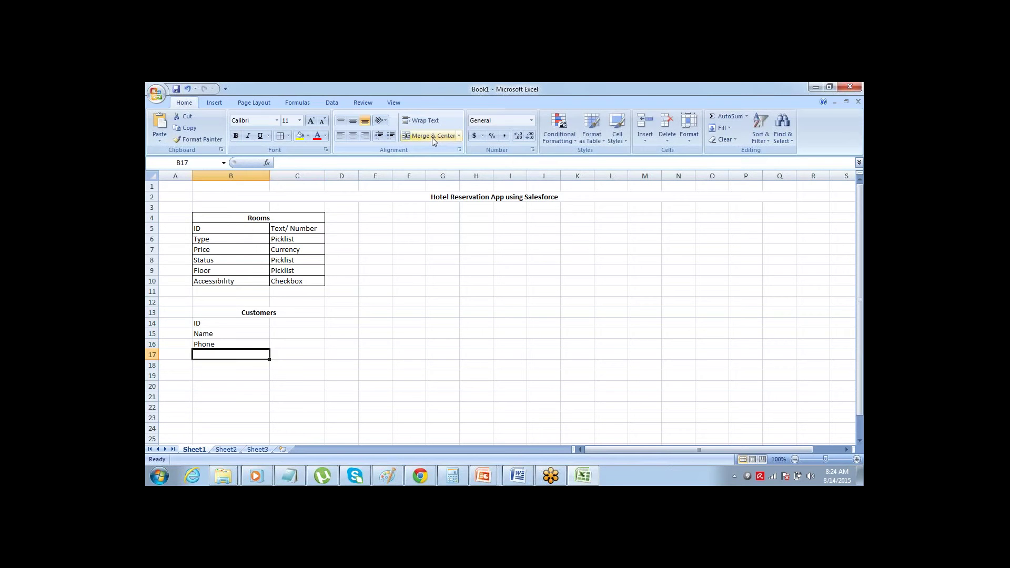
type("Email")
key("Tab")
key("shift+Tab")
key("Up")
key("Up")
key("Up")
key("Up")
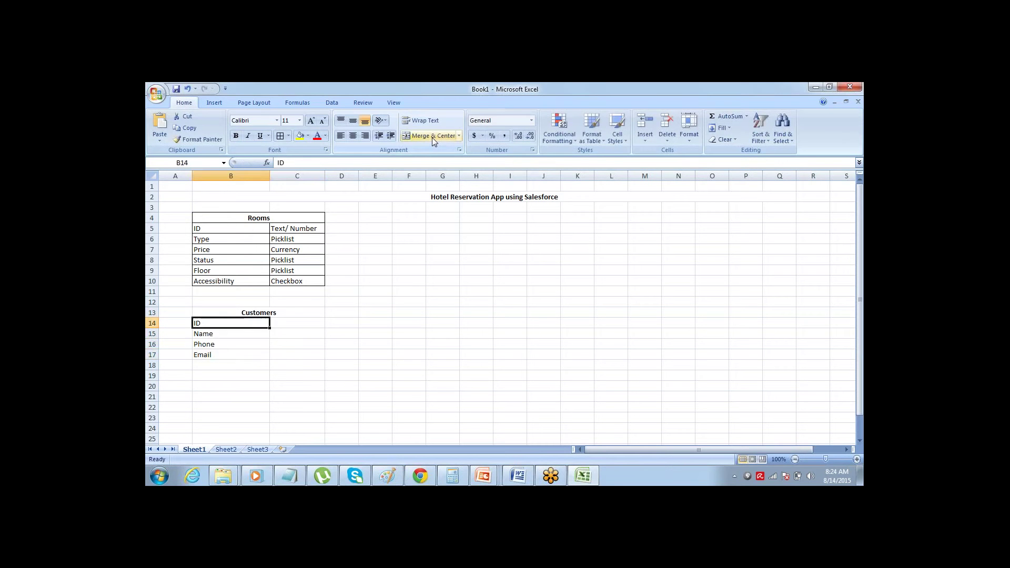
key("shift+Down")
key("shift+Down")
key("shift+Down")
key("shift+Down")
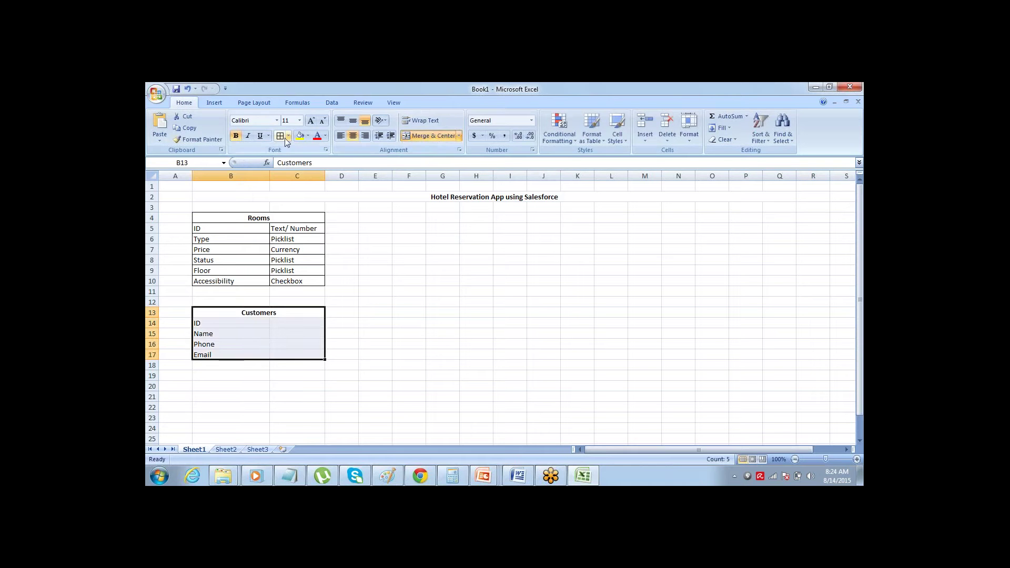
- Apply All Borders to the Customers table B13:C17 and move to the type cell beside ID
left_click(279, 136)
left_click(298, 333)
key("Up")
key("Up")
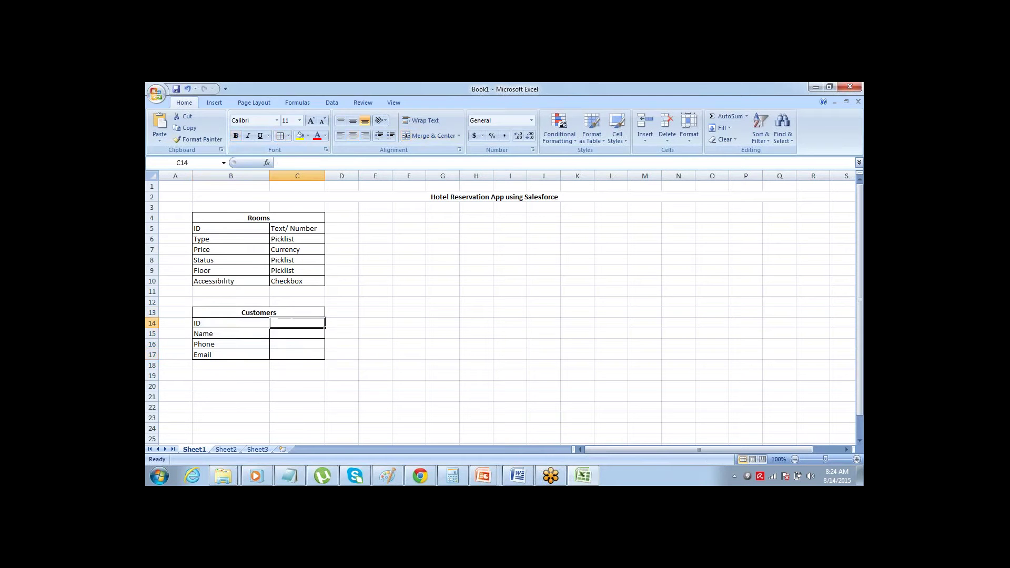
key("Left")
key("Down")
key("Right")
key("Right")
- Enter the types Alphanumeric, Text, Phone and Email in C14:C17
type("AUto")
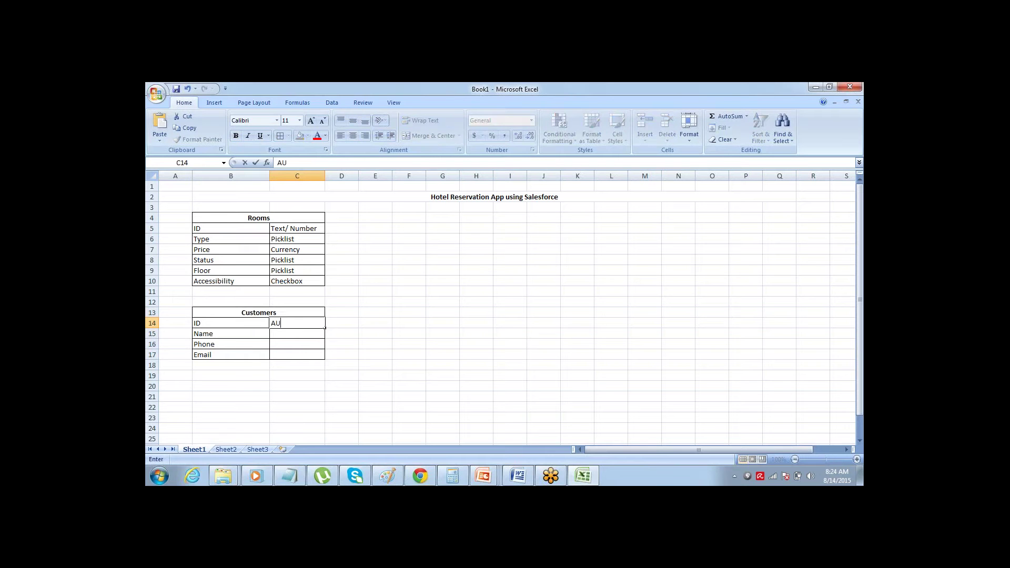
key("BackSpace")
key("BackSpace")
key("BackSpace")
type("lphanumeric")
left_click(340, 334)
key("Left")
key("Left")
left_click(297, 334)
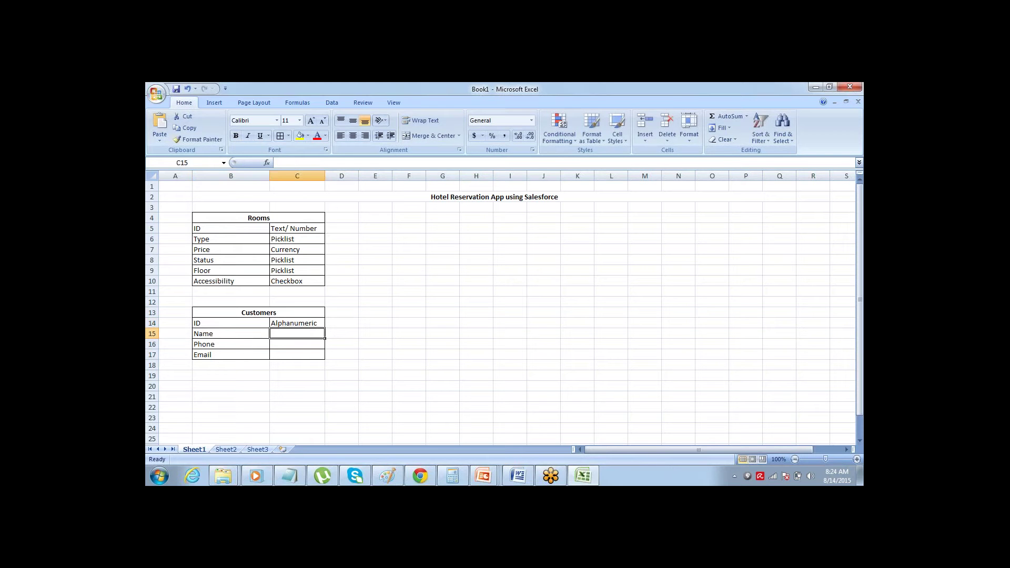
type("Text")
key("Return")
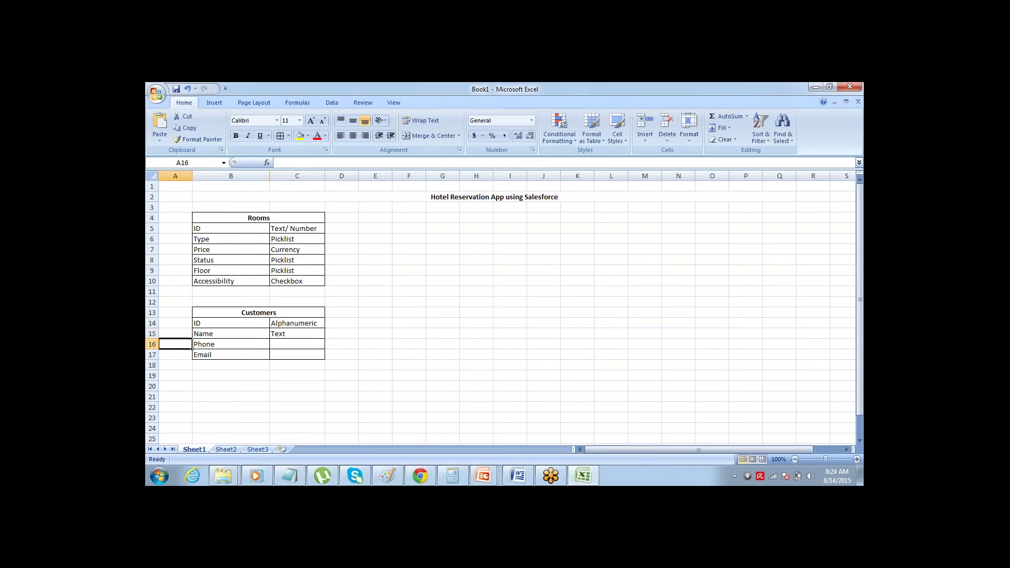
key("Tab")
key("Tab")
type("Phone")
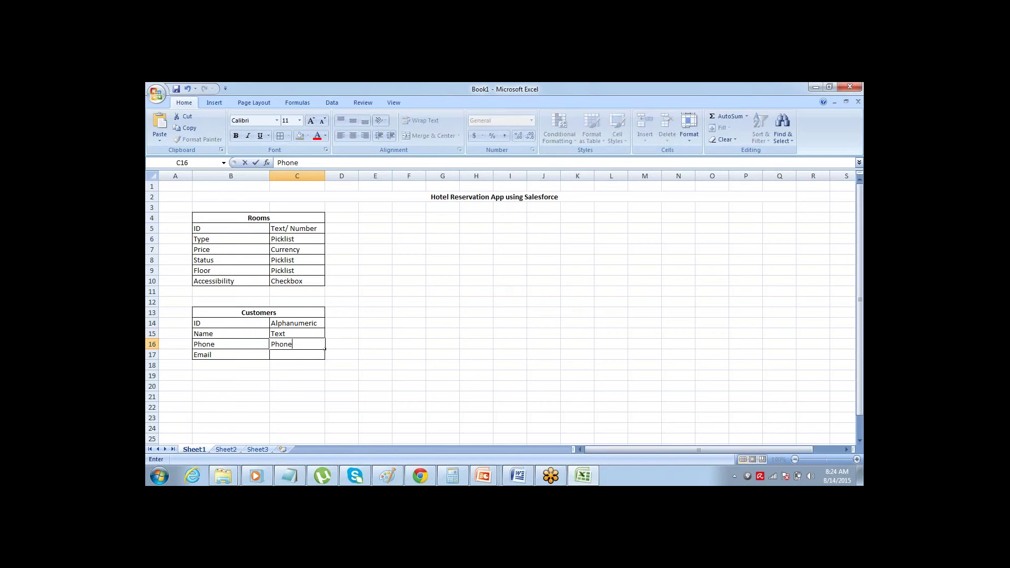
key("Return")
type("Email")
key("Tab")
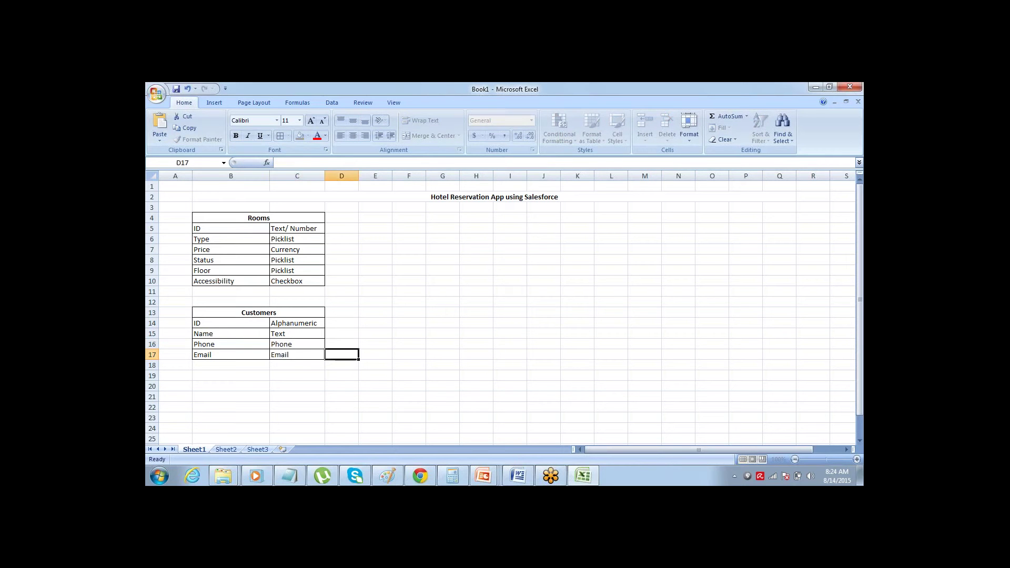
- Review column C, then select F6:G6 for the next table's heading
key("Left")
key("Up")
key("Up")
key("Up")
key("Up")
key("Up")
key("Up")
key("Up")
key("Up")
key("Up")
key("Up")
key("Up")
key("Up")
key("Up")
key("Up")
key("Up")
key("Up")
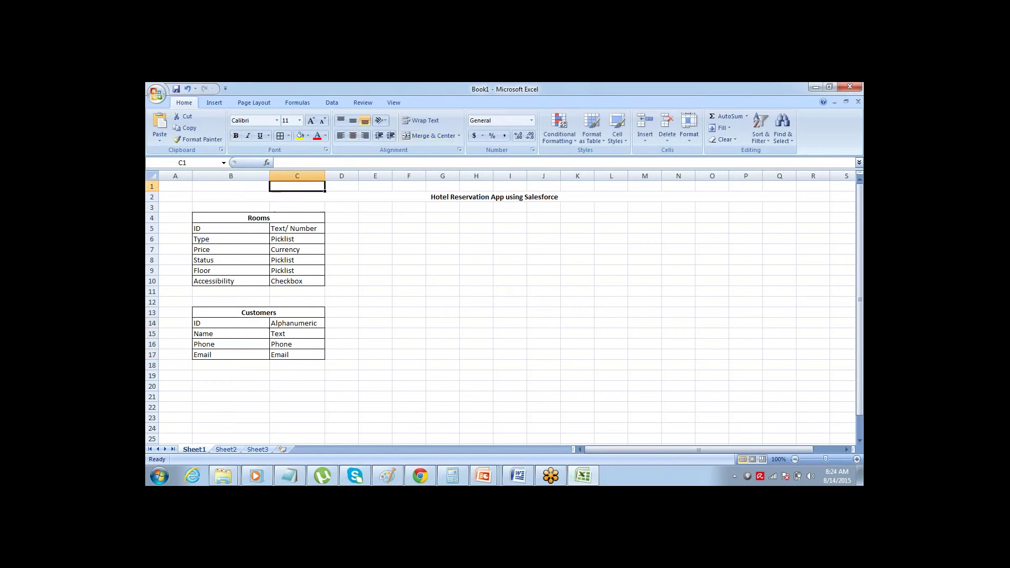
key("Down")
key("Down")
key("Down")
key("Down")
key("Down")
key("Down")
key("Down")
key("Down")
key("Down")
key("Down")
key("Down")
key("Down")
key("Down")
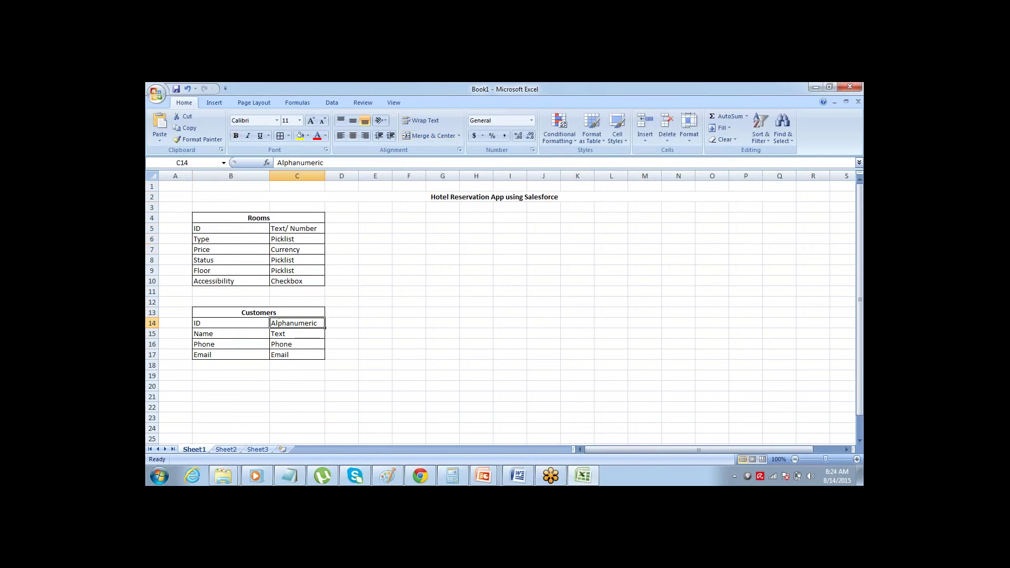
key("Up")
key("Down")
key("Down")
key("Down")
key("Down")
key("Up")
key("Up")
key("Up")
key("Up")
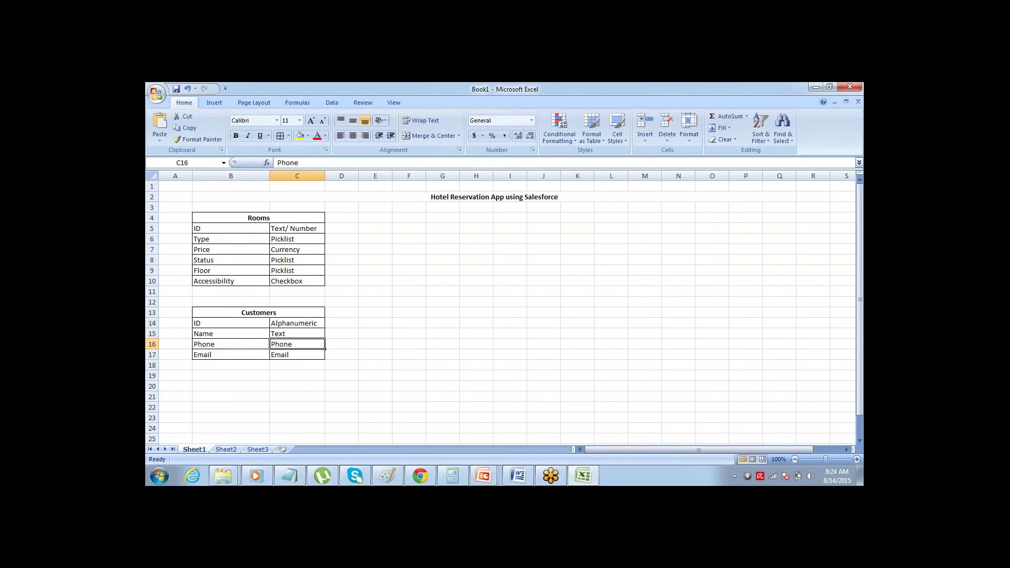
key("Right")
key("Right")
key("Right")
key("Up")
key("Up")
key("Up")
key("Up")
key("Up")
key("Up")
key("Up")
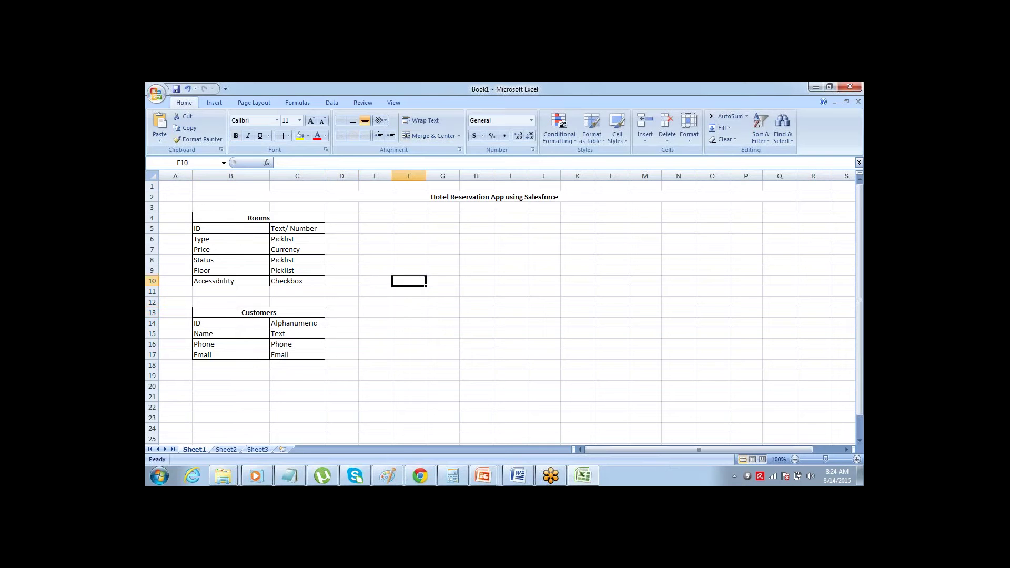
key("shift+Right")
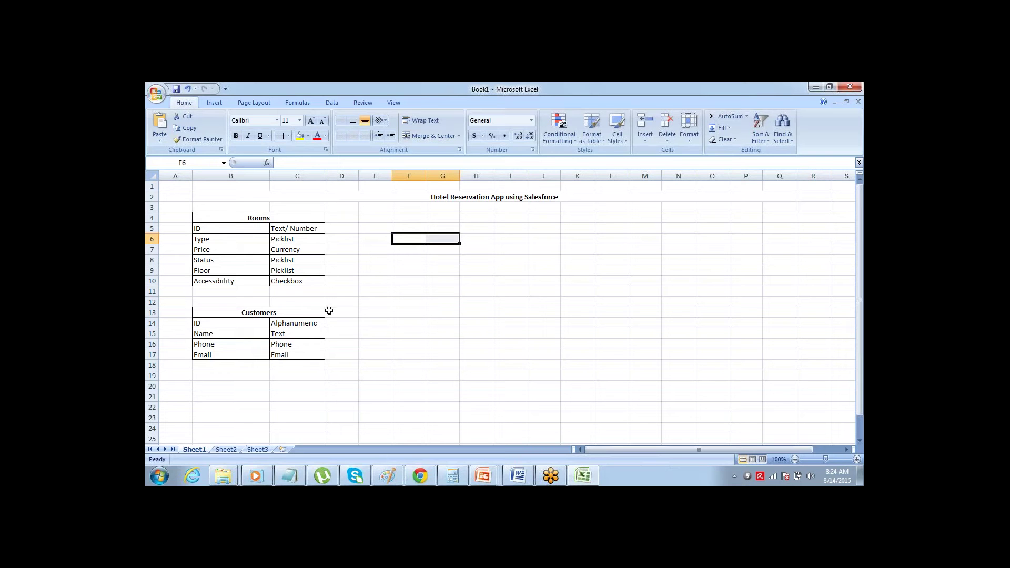
- Merge and centre F6:G6 with the heading 'Reservations'
left_click(423, 136)
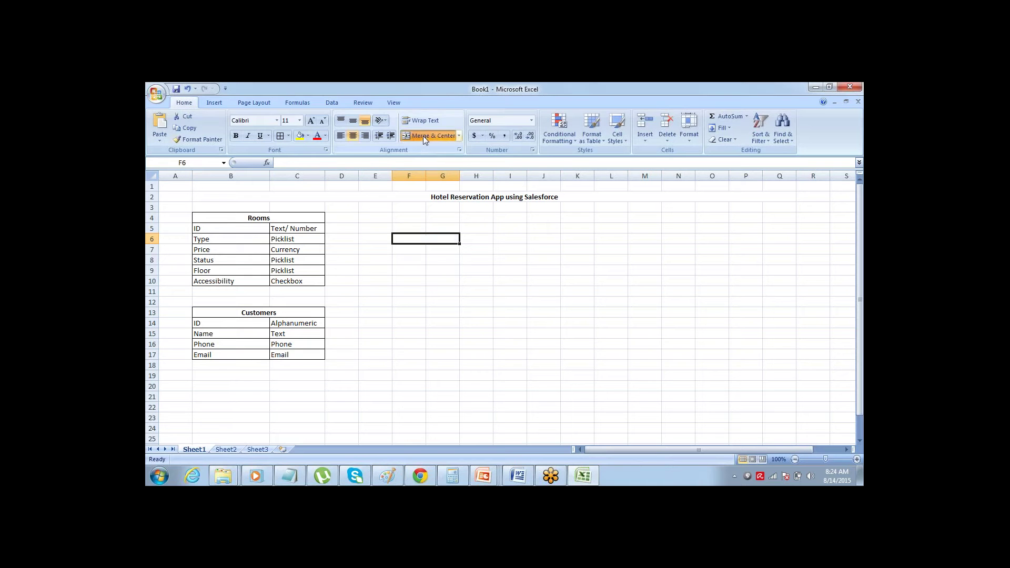
type("Reser")
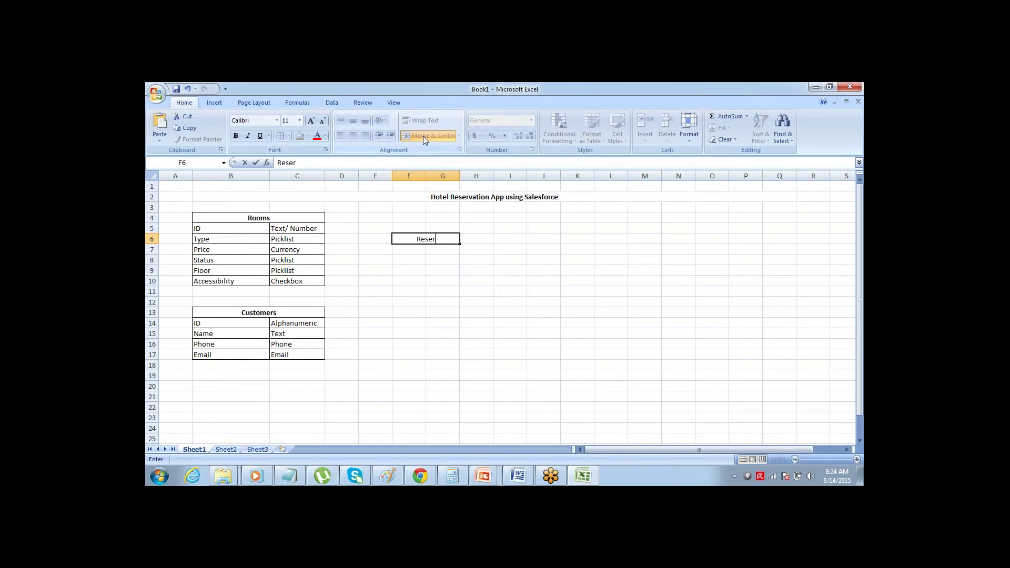
type("vations")
key("Return")
key("Up")
key("Left")
key("Down")
key("Right")
key("Down")
key("Up")
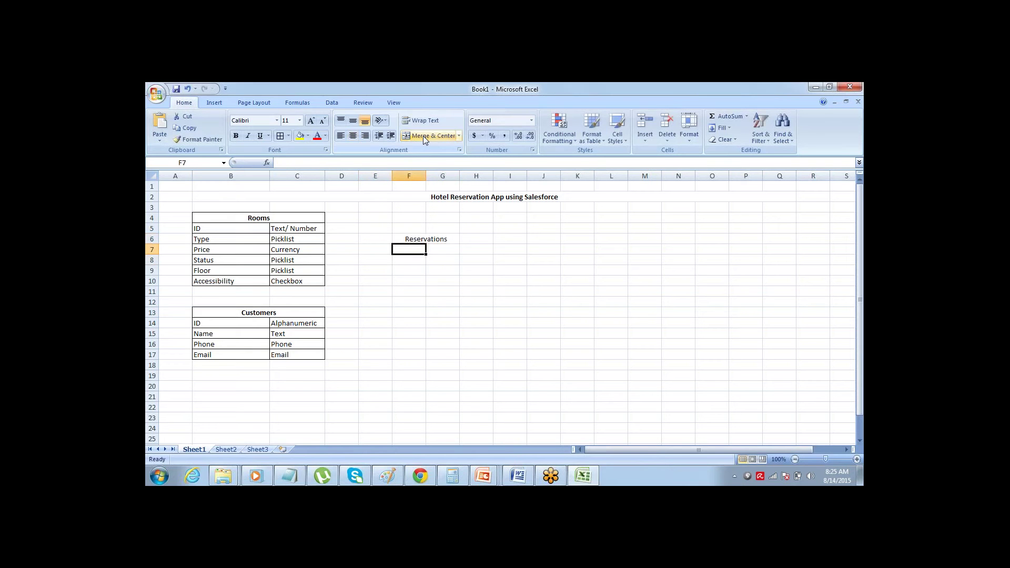
- List ID in F7 and the reservation date field as DOR in F8
type("ID")
key("Return")
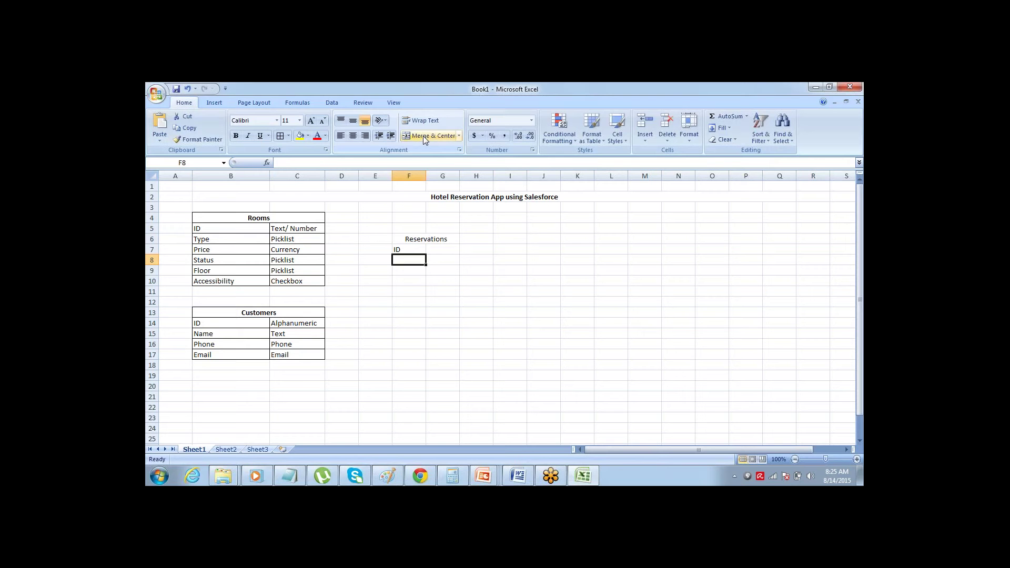
type("Date of Rese")
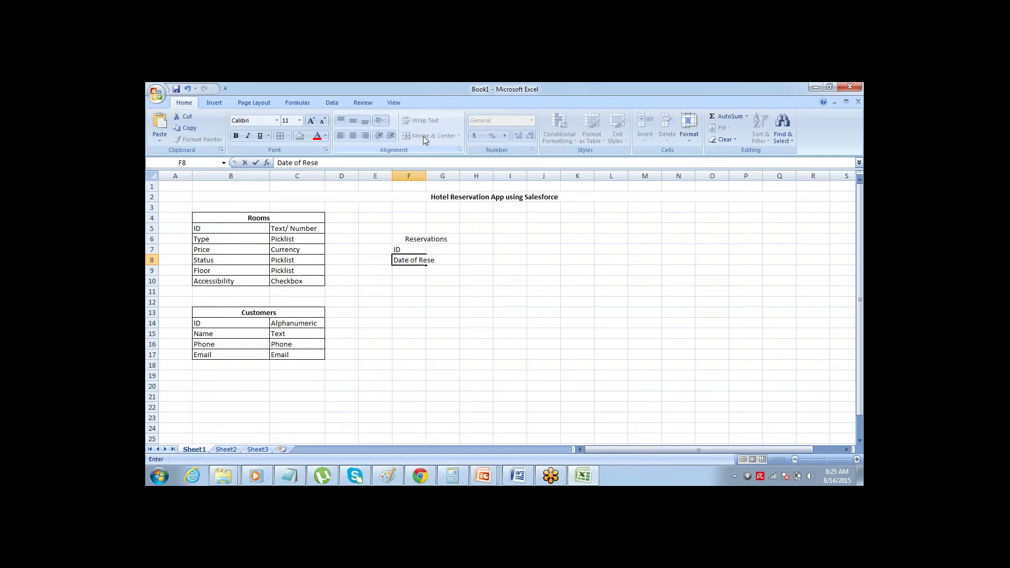
key("ctrl+shift+Left")
key("Right")
key("Left")
key("F2")
key("ctrl+shift+Left")
key("ctrl+shift+Left")
key("ctrl+shift+Left")
type("O")
key("BackSpace")
type("DOR")
key("ctrl+Return")
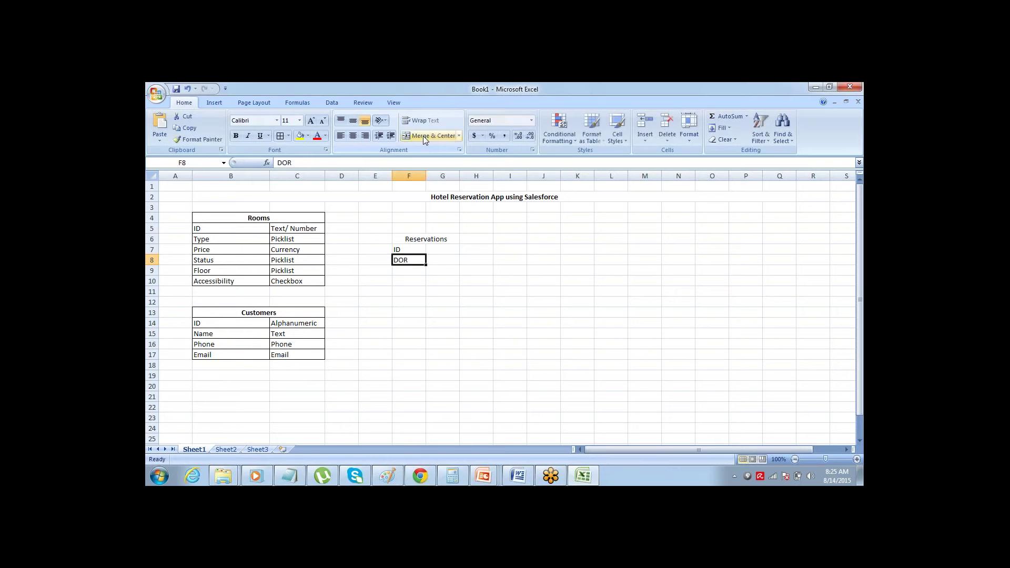
- Add CID and COD in F9 and F10
key("Return")
type("C")
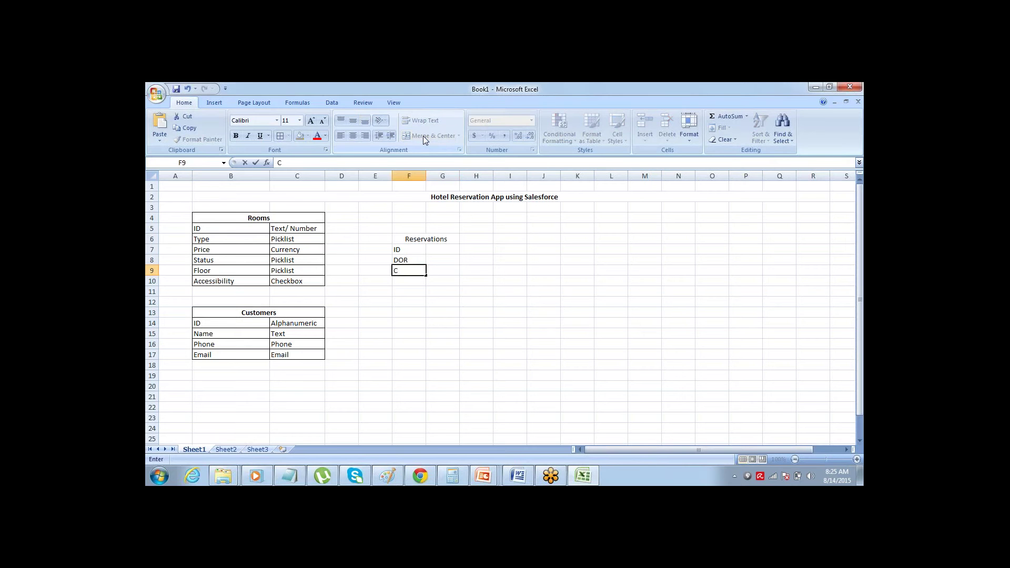
type("ID")
key("Return")
type("C")
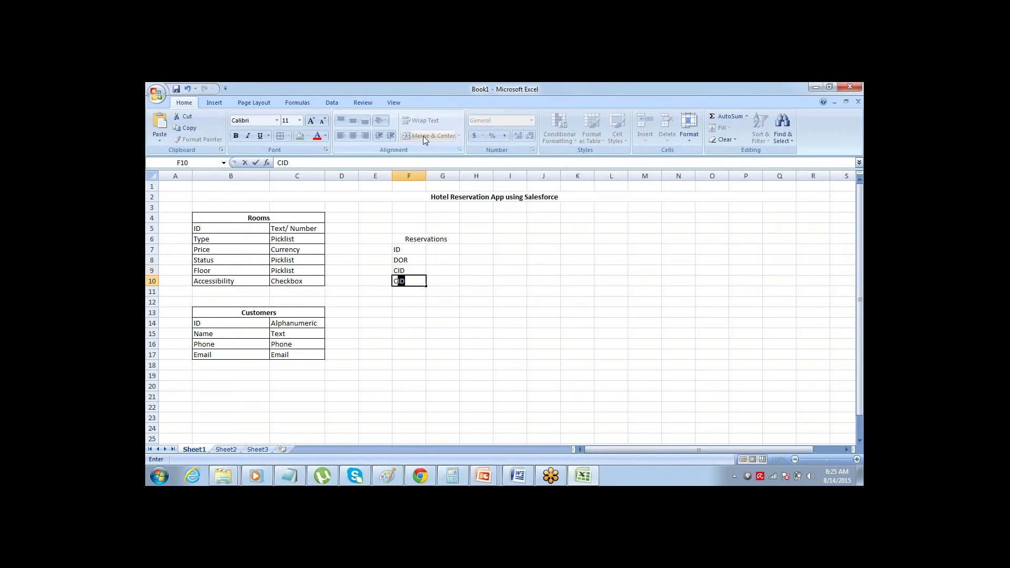
type("OD")
key("Return")
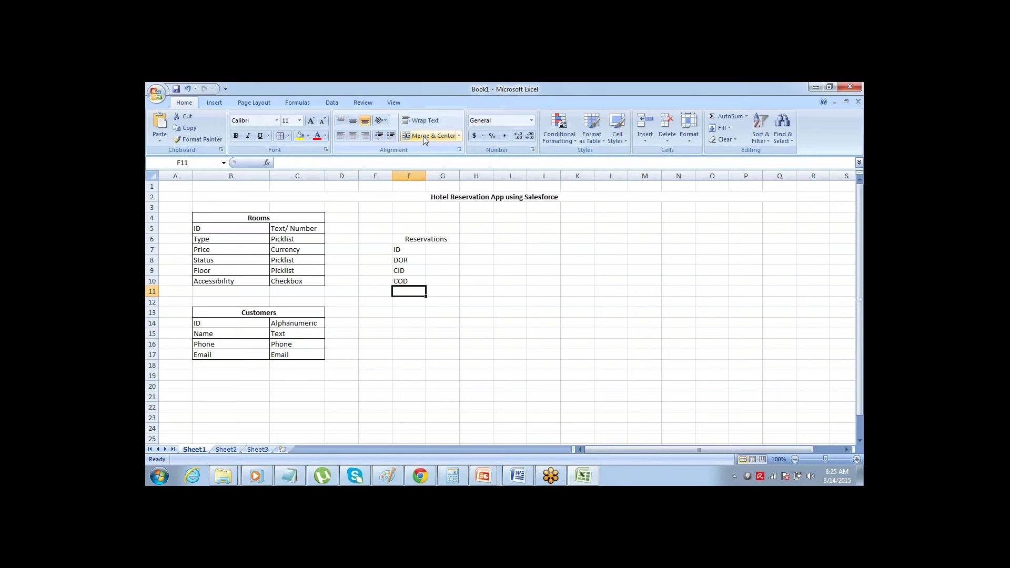
- Enter Customer in F11 and Room in F12
key("Up")
key("Up")
key("Up")
key("Up")
key("Up")
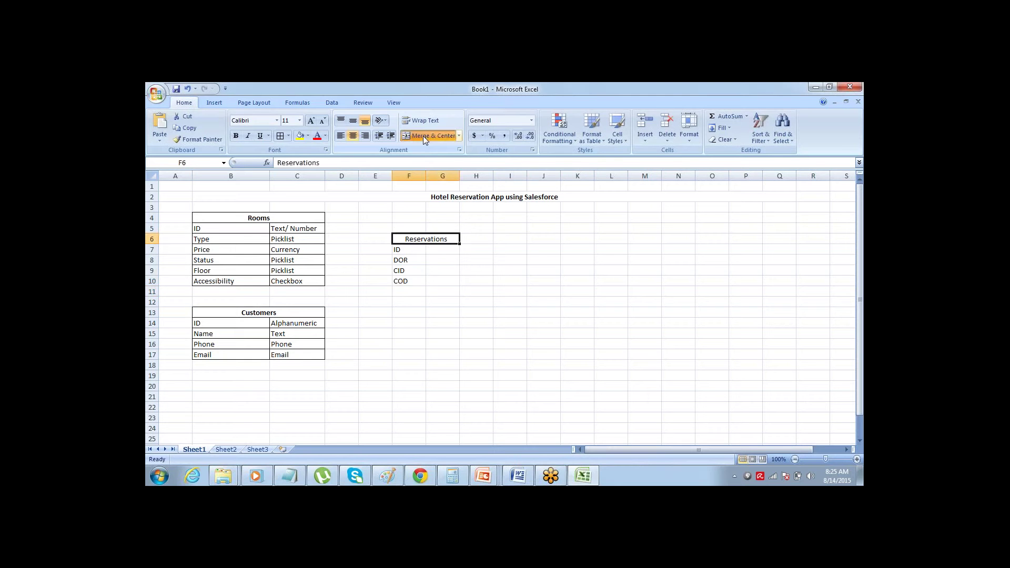
key("shift+Down")
key("shift+Down")
key("shift+Down")
key("shift+Down")
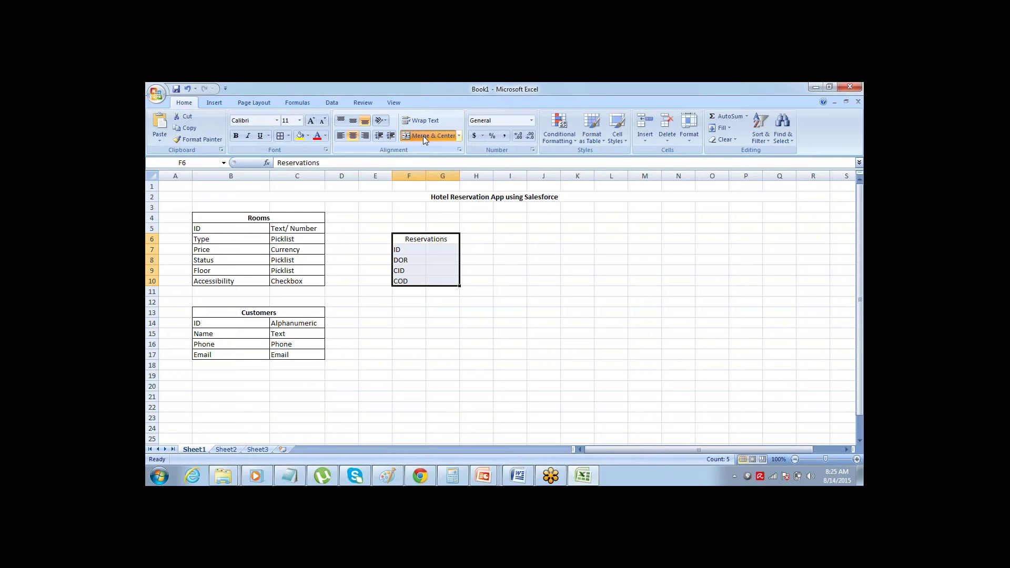
key("Down")
key("Down")
key("Down")
key("Down")
key("Down")
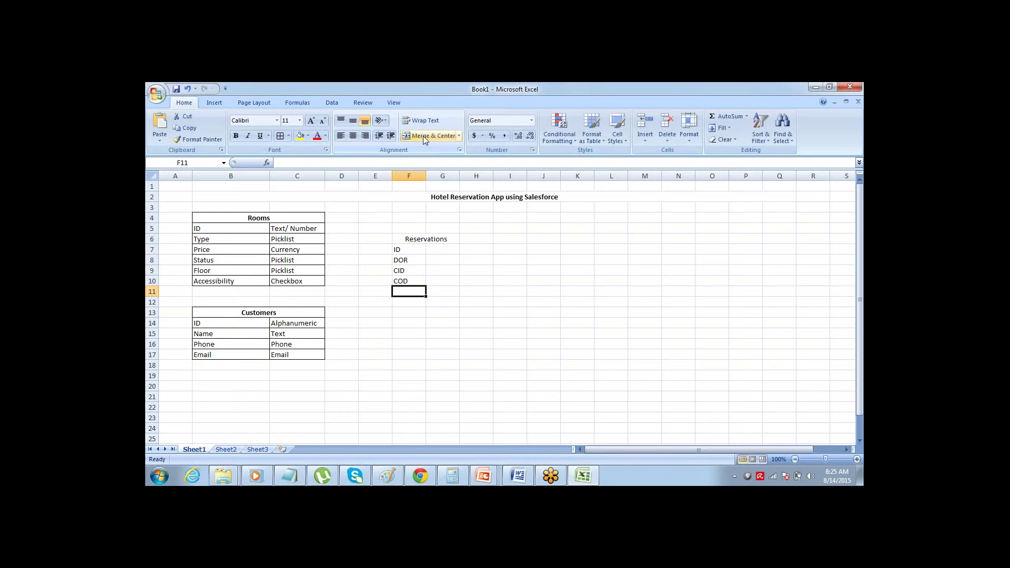
type("Customer")
key("Tab")
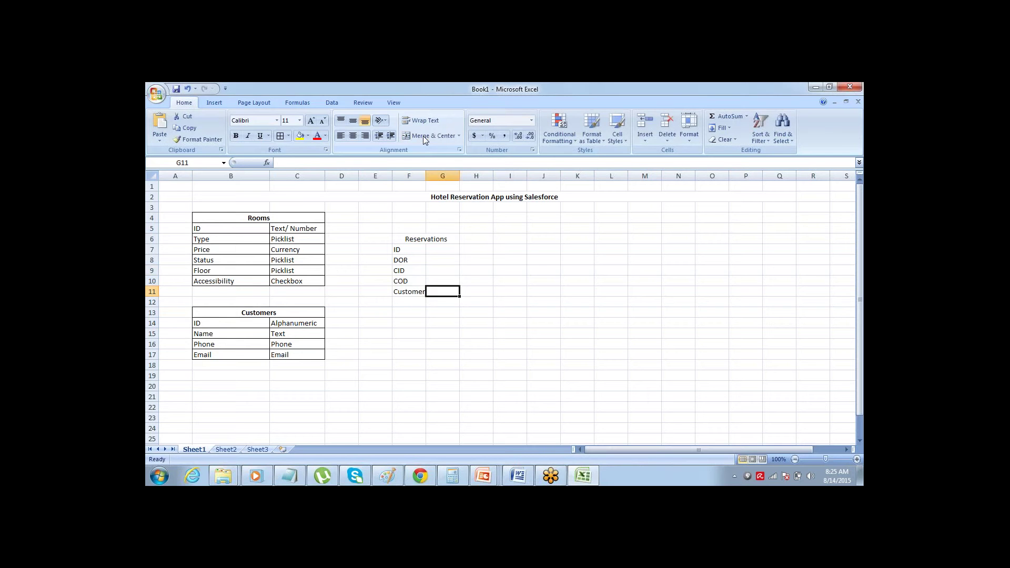
key("Return")
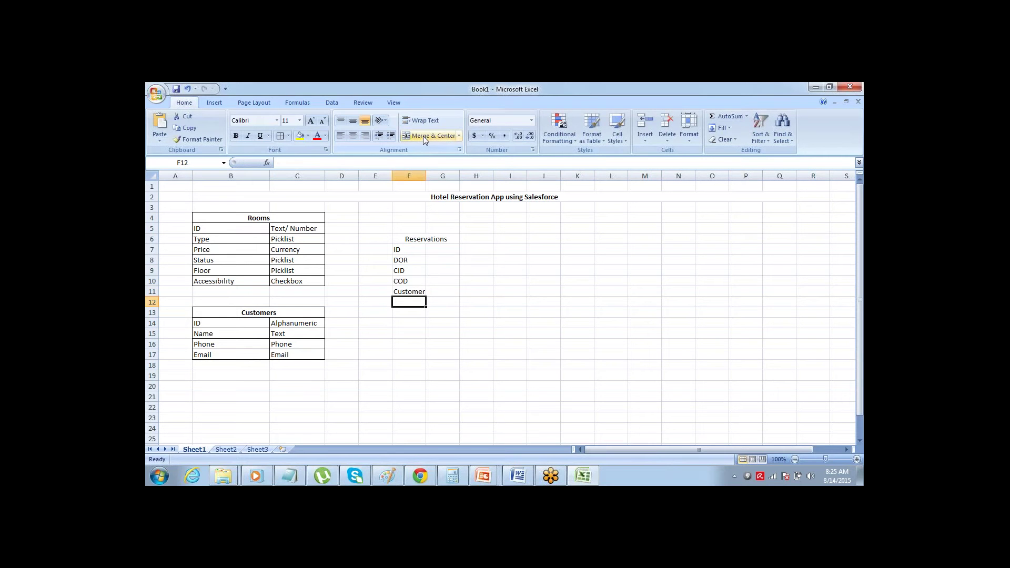
type("Room")
key("Return")
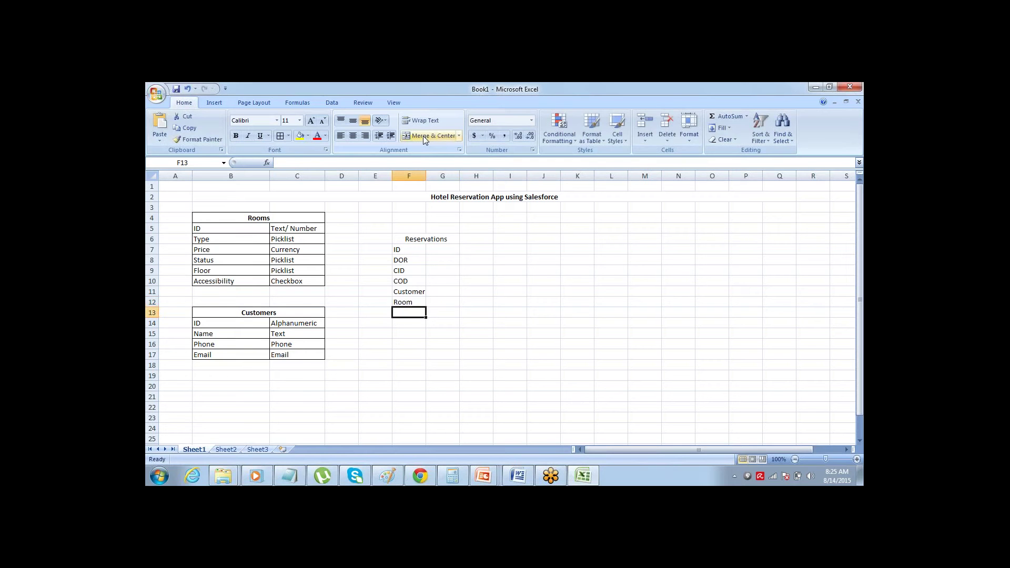
key("Up")
key("Up")
key("Up")
key("Up")
key("Up")
key("Up")
key("Up")
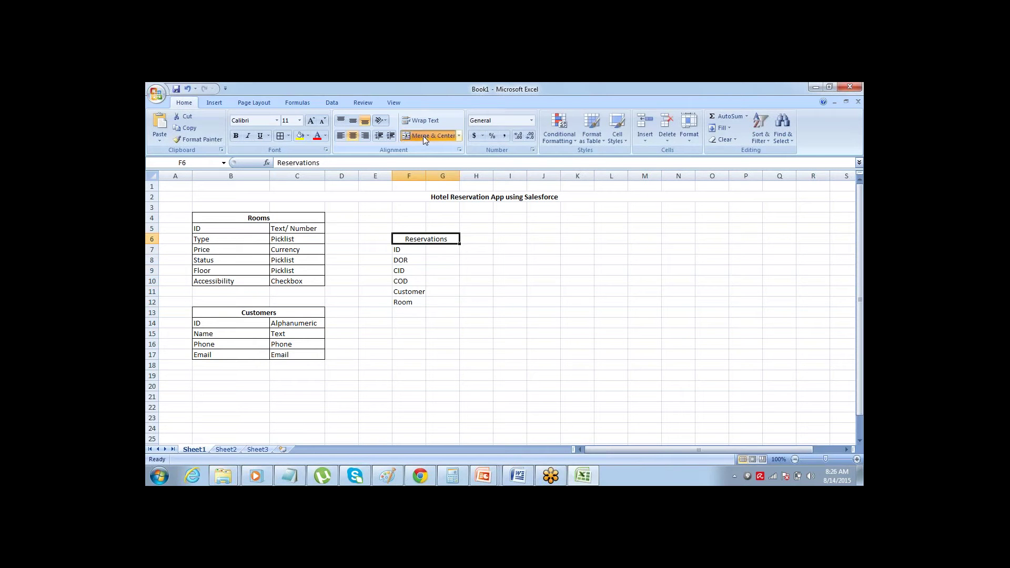
- Widen column F and re-merge the title from B2:Q2 to B2:M2
key("shift+Down")
key("shift+Down")
key("shift+Down")
key("shift+Down")
key("shift+Down")
key("shift+Down")
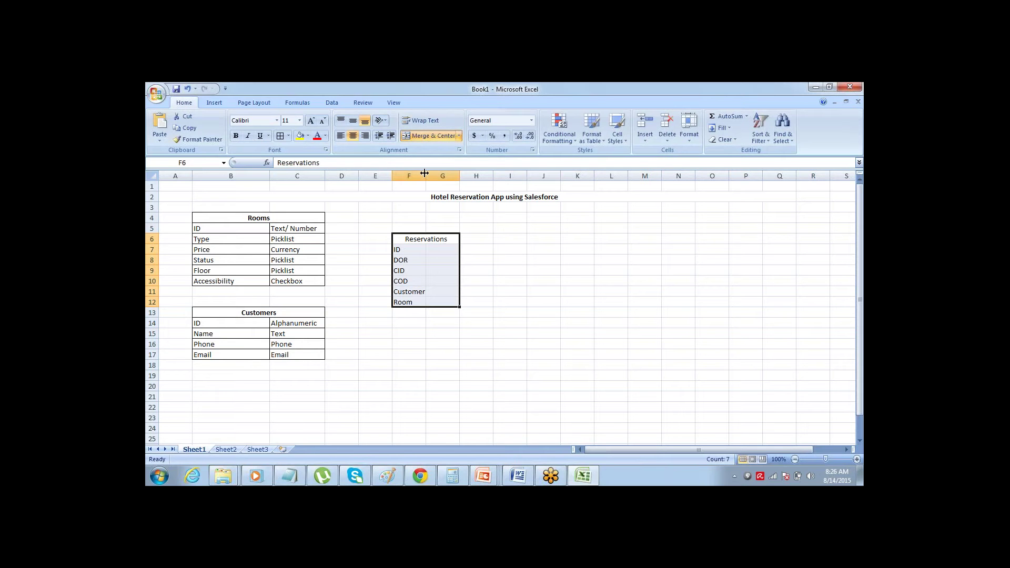
left_click_drag(424, 174, 453, 173)
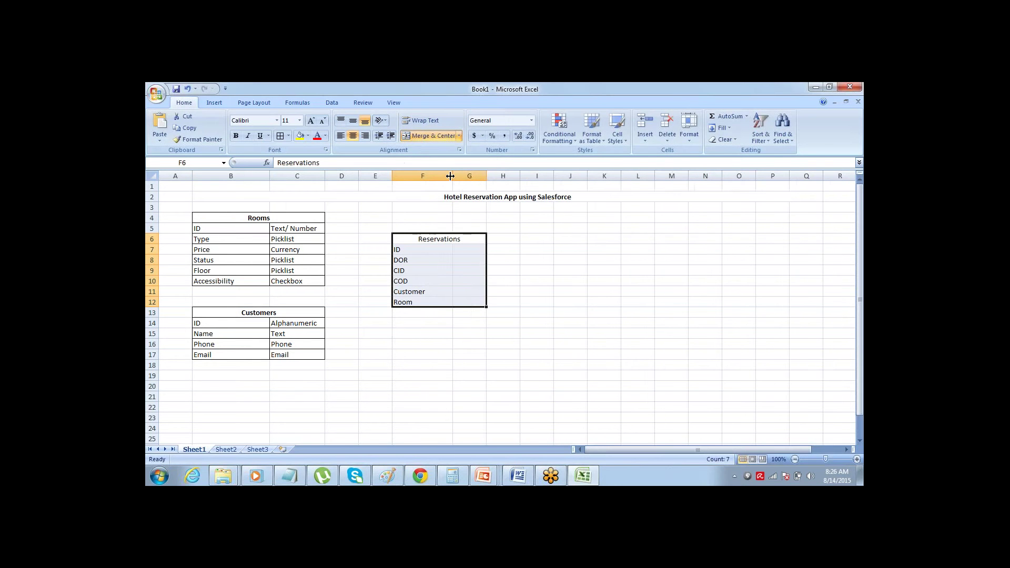
left_click(423, 197)
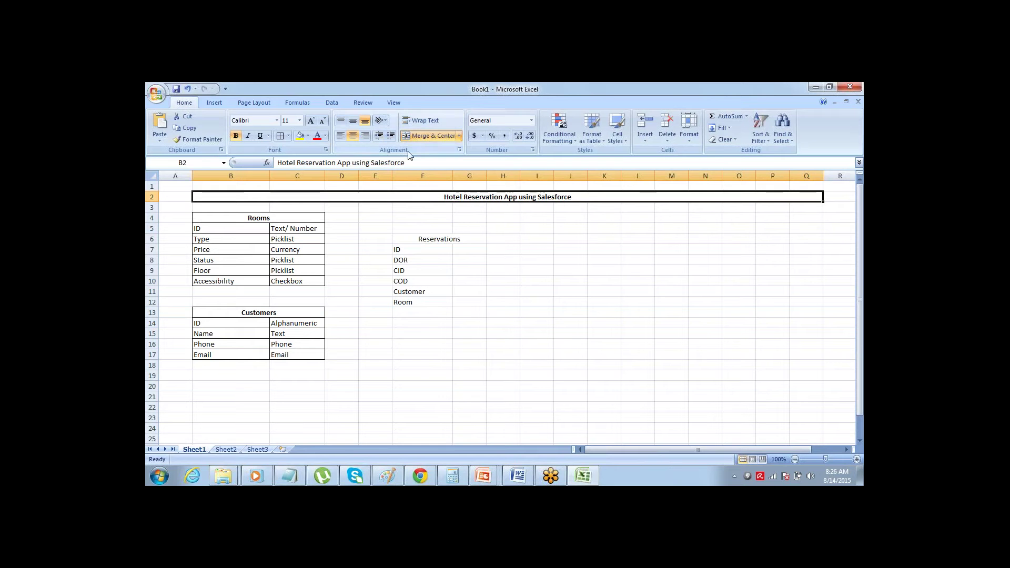
left_click(416, 138)
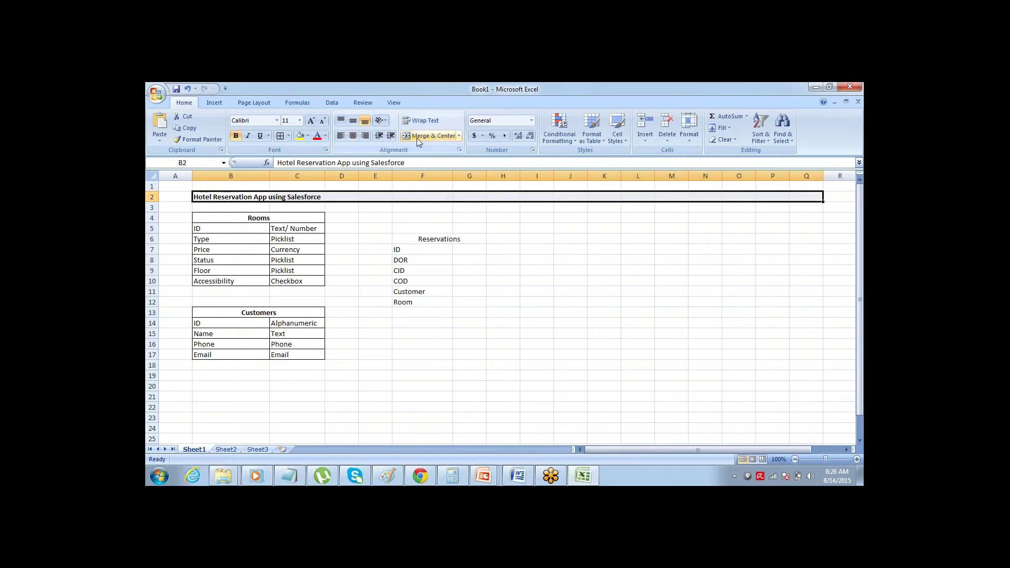
left_click_drag(231, 197, 679, 198)
left_click(428, 136)
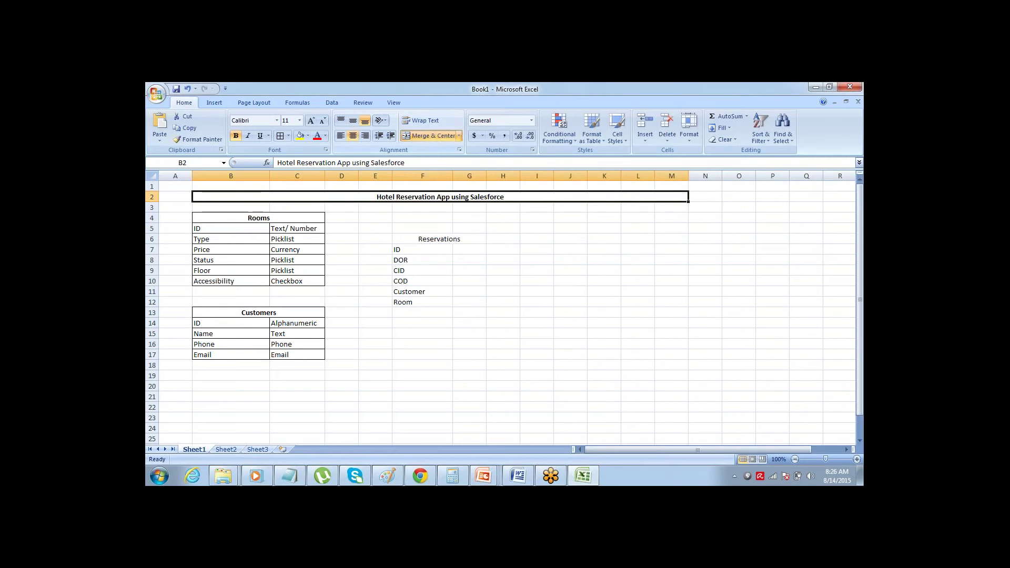
- Select the Rooms and Customers tables in turn, ending with Reservations F6:G12 selected
left_click(447, 272)
key("Up")
key("Up")
key("Up")
key("Left")
key("Left")
key("Left")
key("Left")
key("Left")
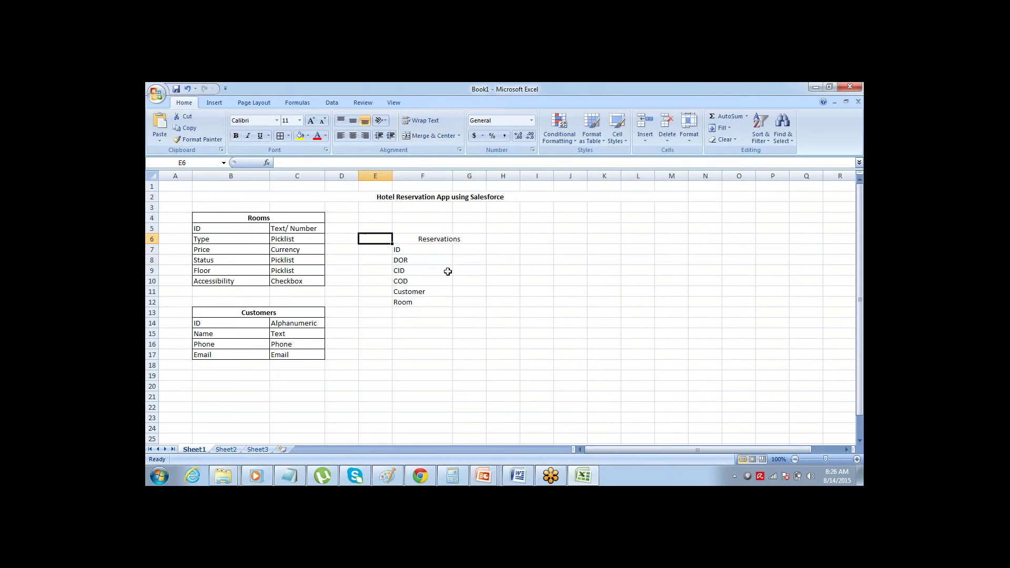
key("Right")
key("Up")
key("Up")
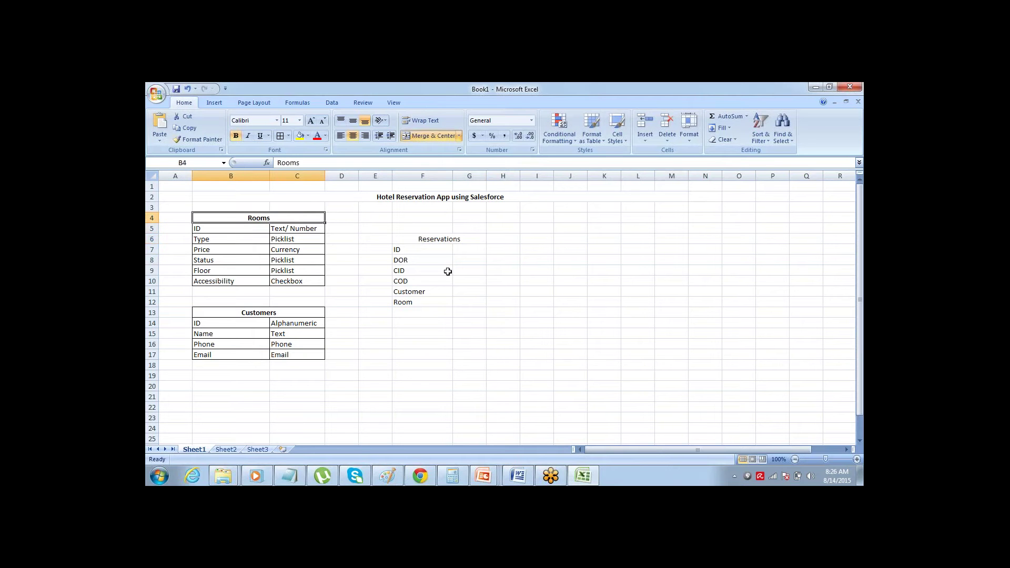
key("ctrl+shift+Down")
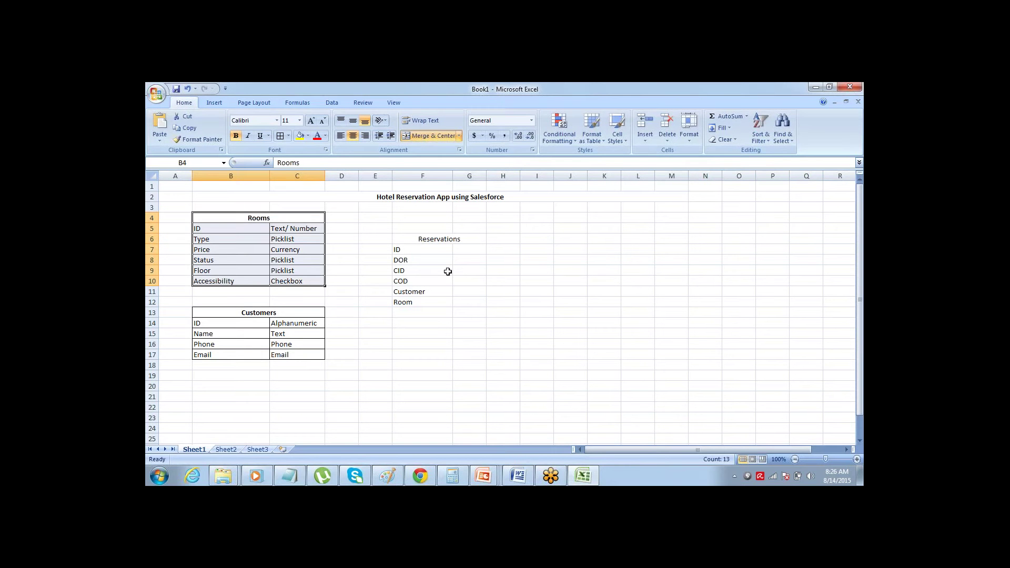
key("Down")
key("Down")
key("Down")
key("Down")
key("Down")
key("Down")
key("Down")
key("Down")
key("Down")
key("ctrl+shift+Down")
key("Right")
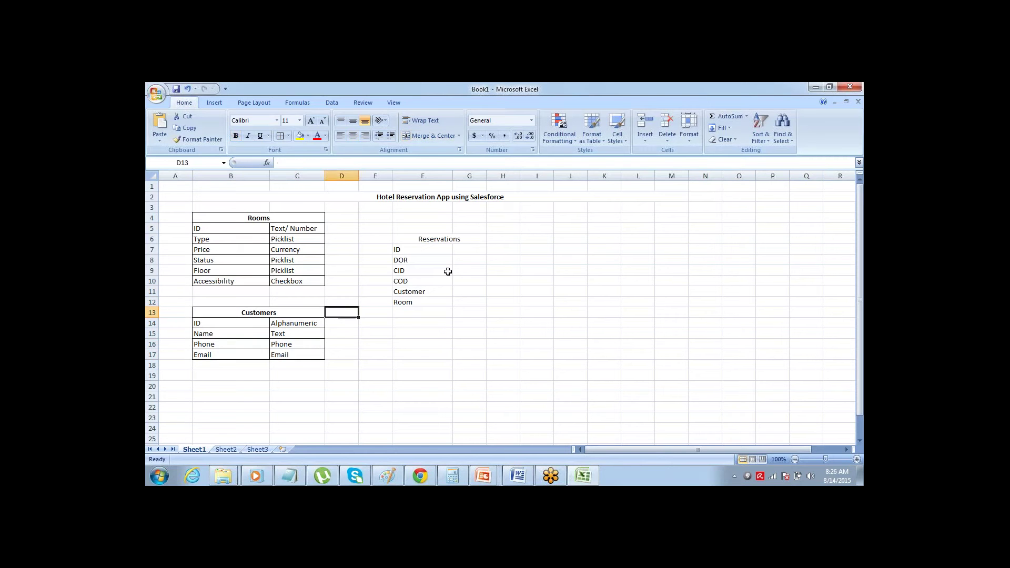
key("Right")
key("Right")
key("Up")
key("Up")
key("Up")
key("Up")
key("Up")
key("Up")
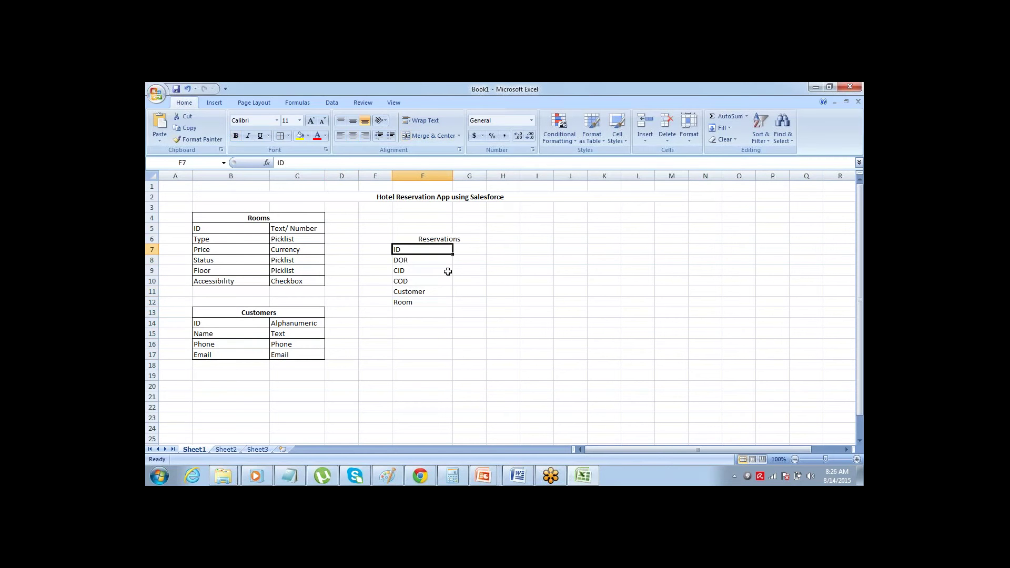
key("Up")
key("ctrl+shift+Down")
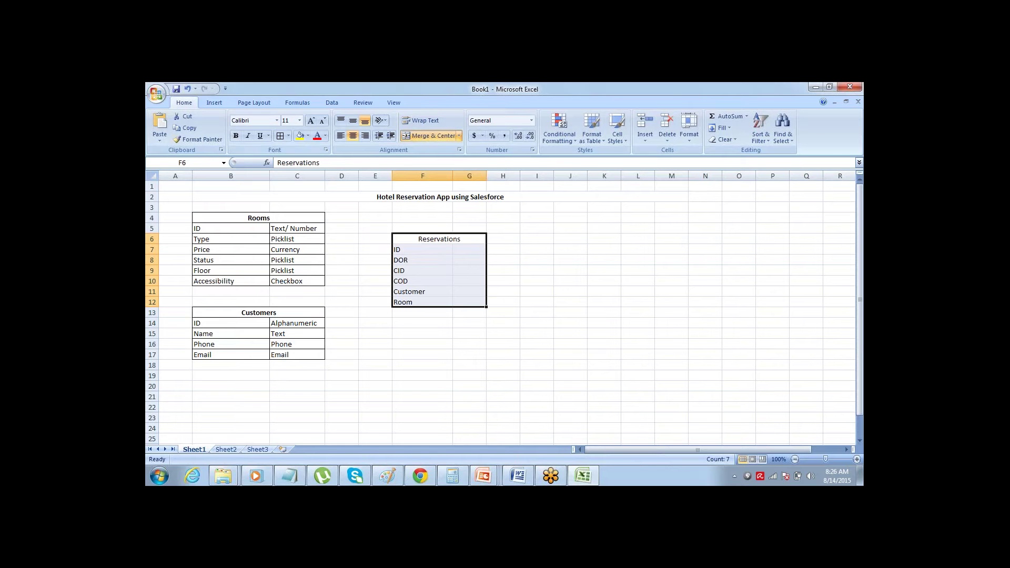
- Give F6:G12 All Borders and widen column G for the field types
left_click(277, 140)
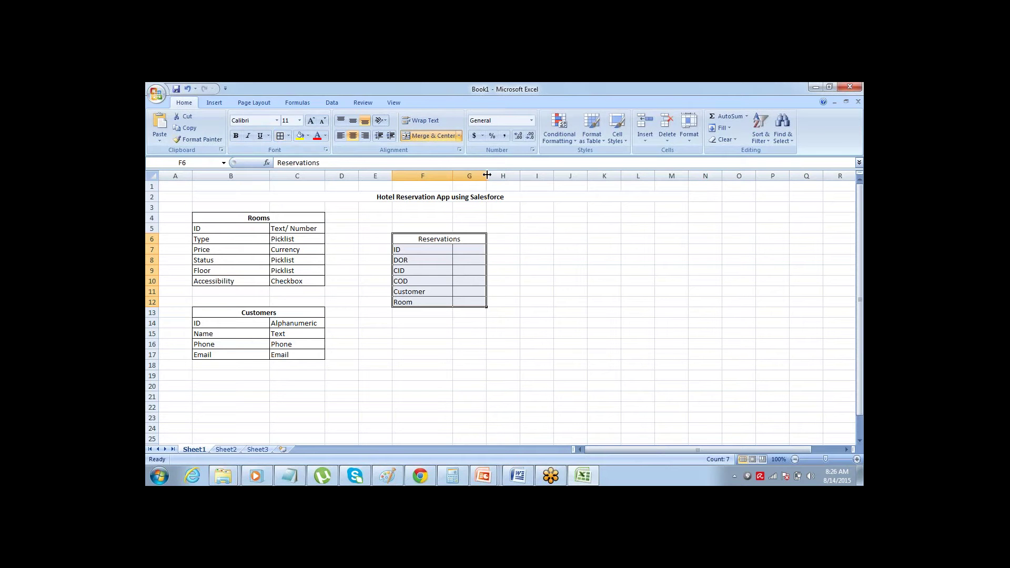
left_click_drag(486, 177, 513, 179)
left_click(497, 248)
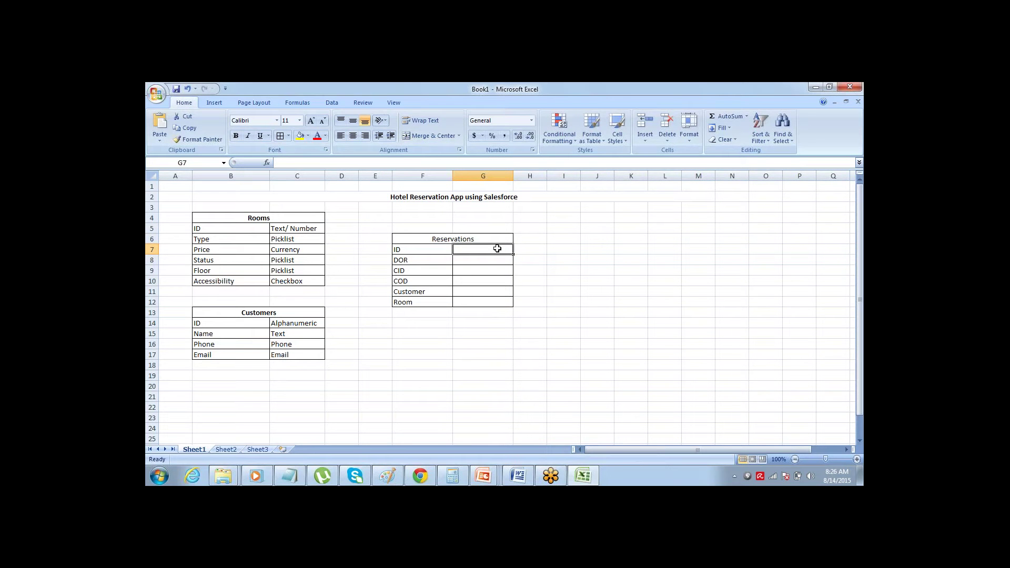
- Enter Alphanumeric in G7 and Date in G8
type("ALphanu")
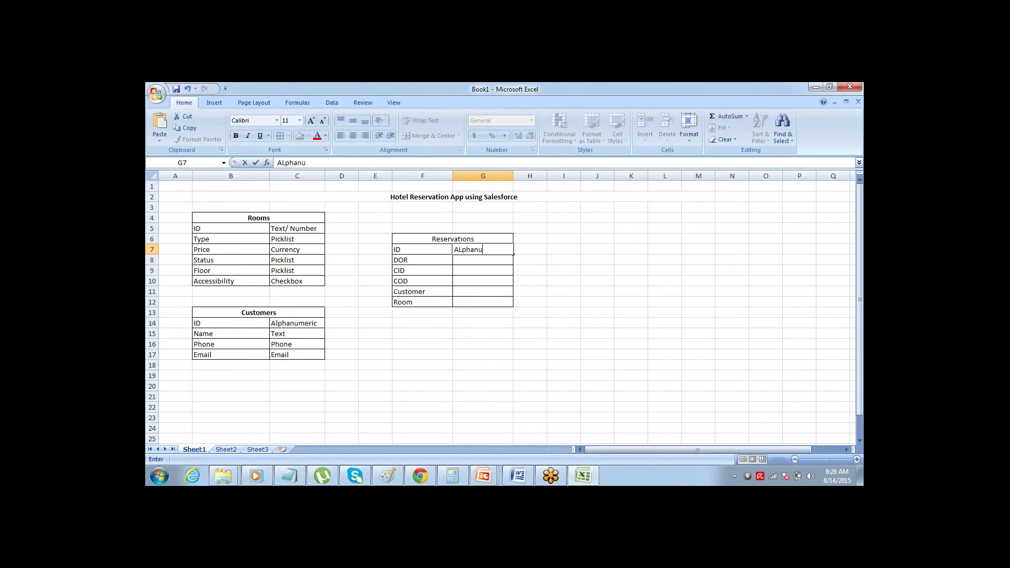
type("meric")
key("Return")
left_click(450, 263)
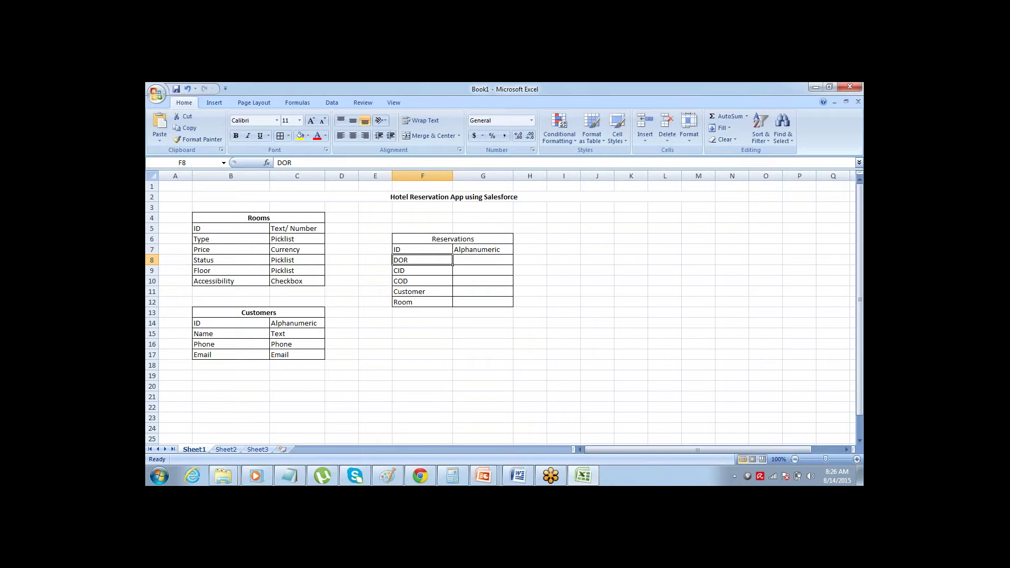
left_click(483, 260)
type("Date")
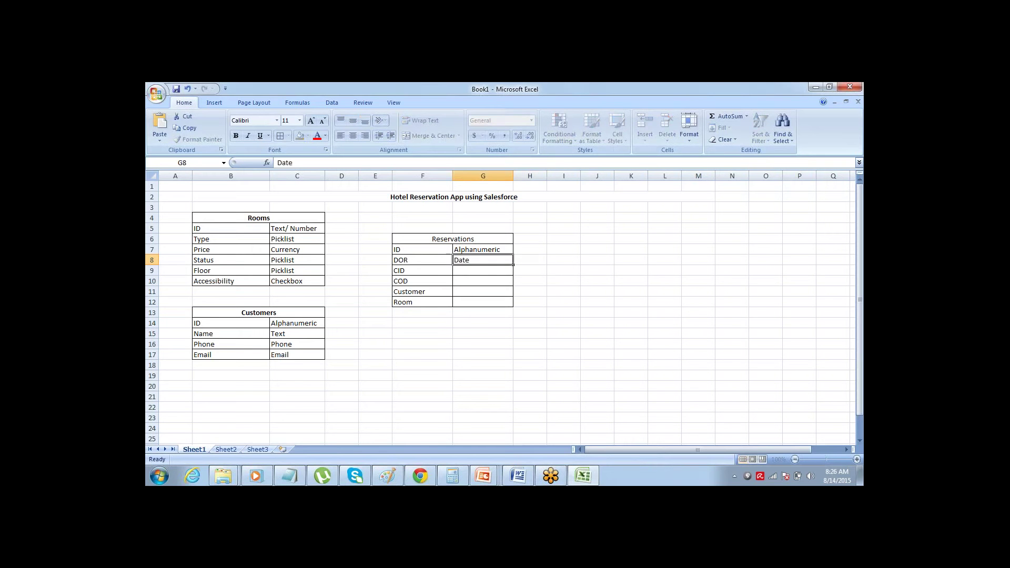
left_click(451, 274)
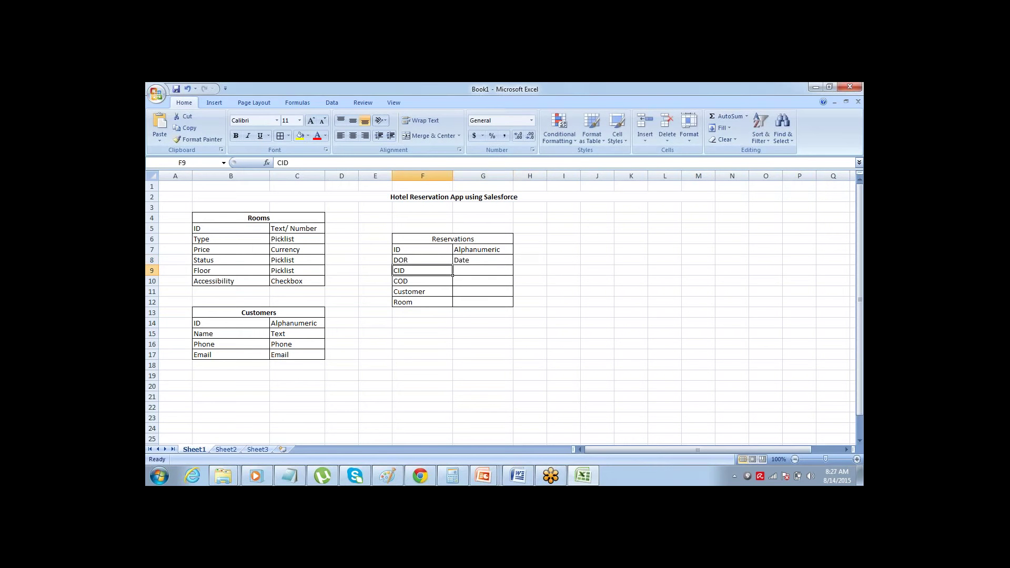
- Fill Date down into G9:G10 and enter Lookup in G11
left_click_drag(483, 271, 483, 260)
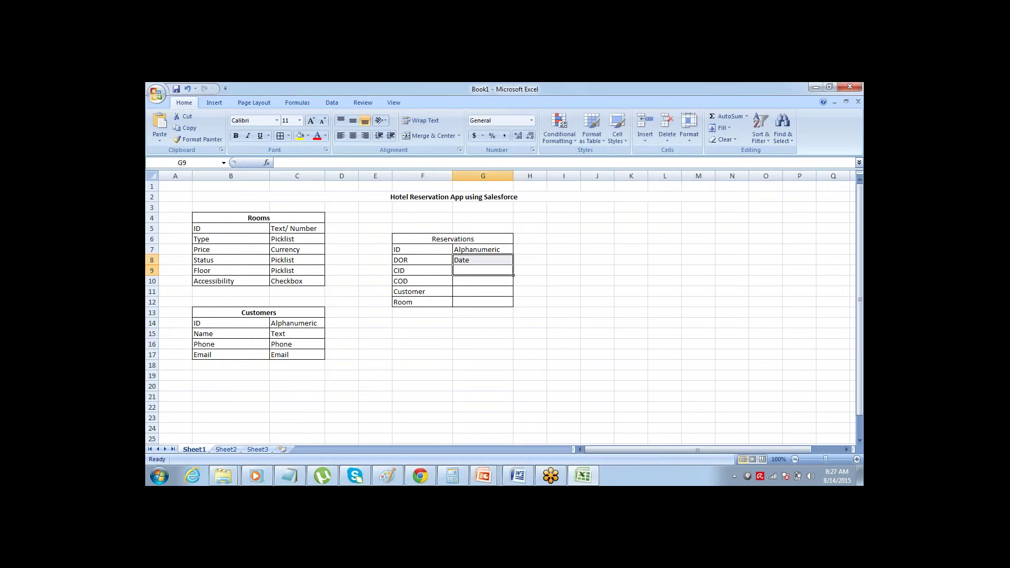
key("ctrl+d")
key("Down")
key("shift+Up")
key("ctrl+d")
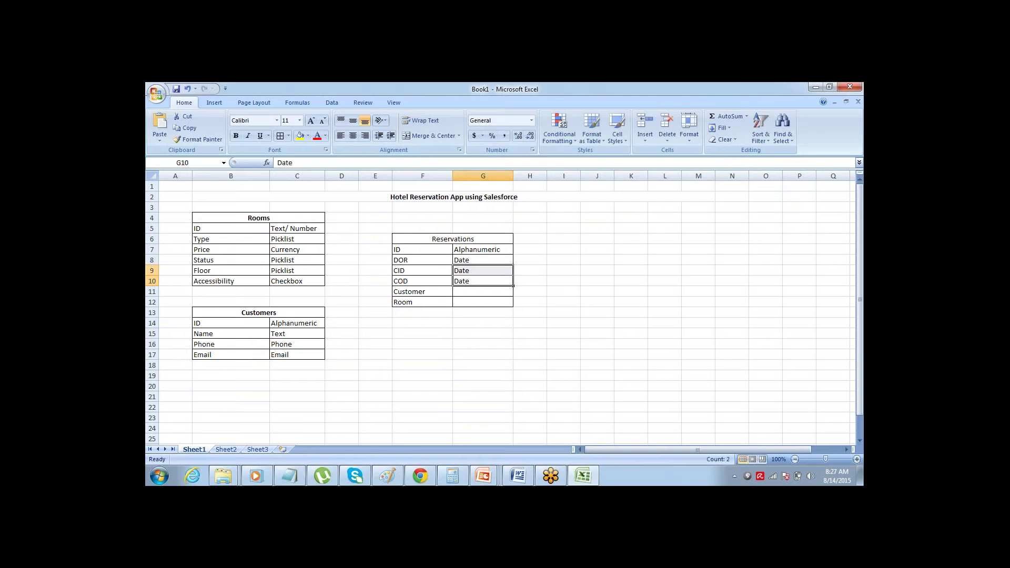
key("Down")
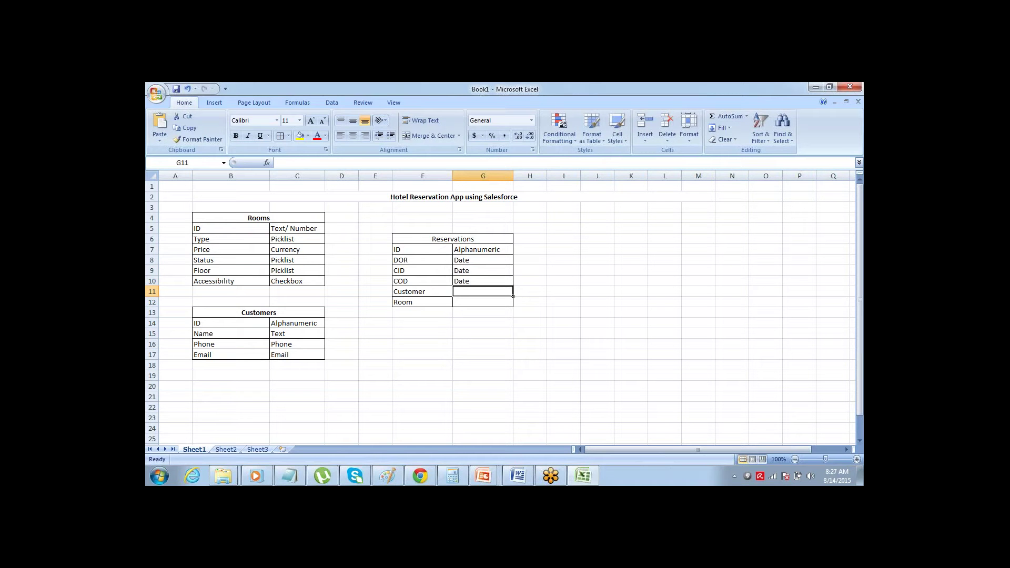
type("Lookup")
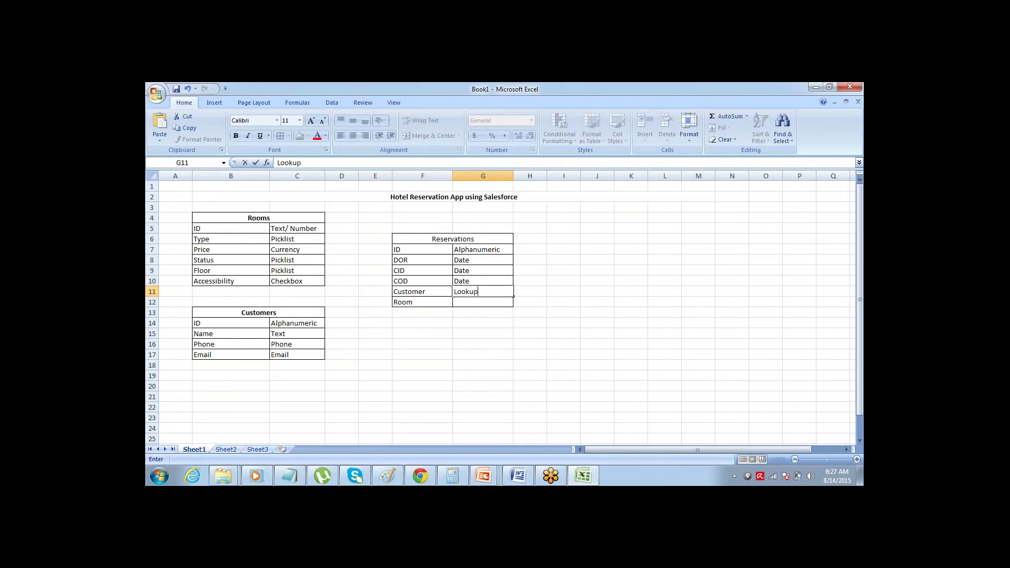
key("Tab")
key("Left")
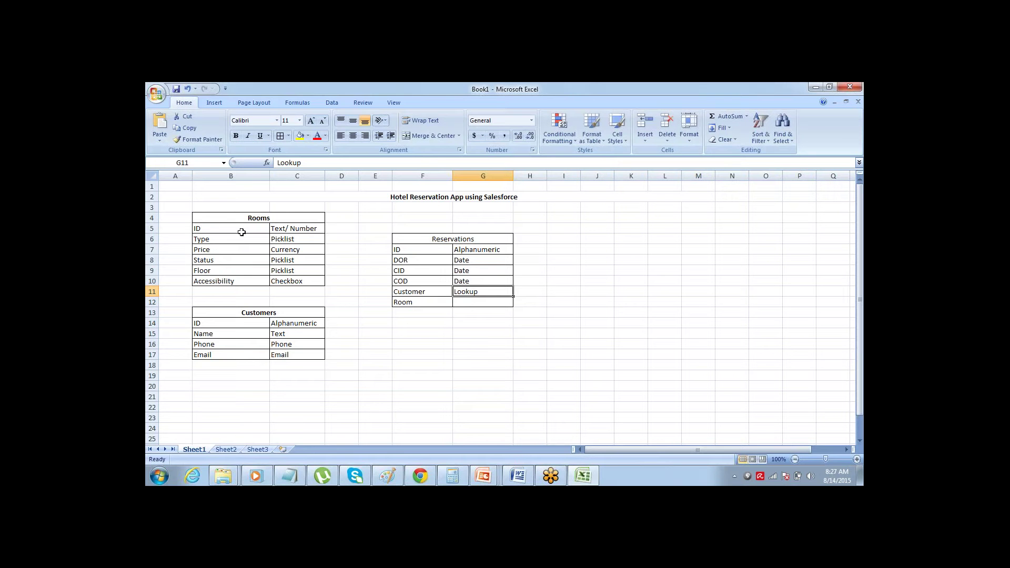
- Change G11 to Lookup(Customer)
left_click(420, 292)
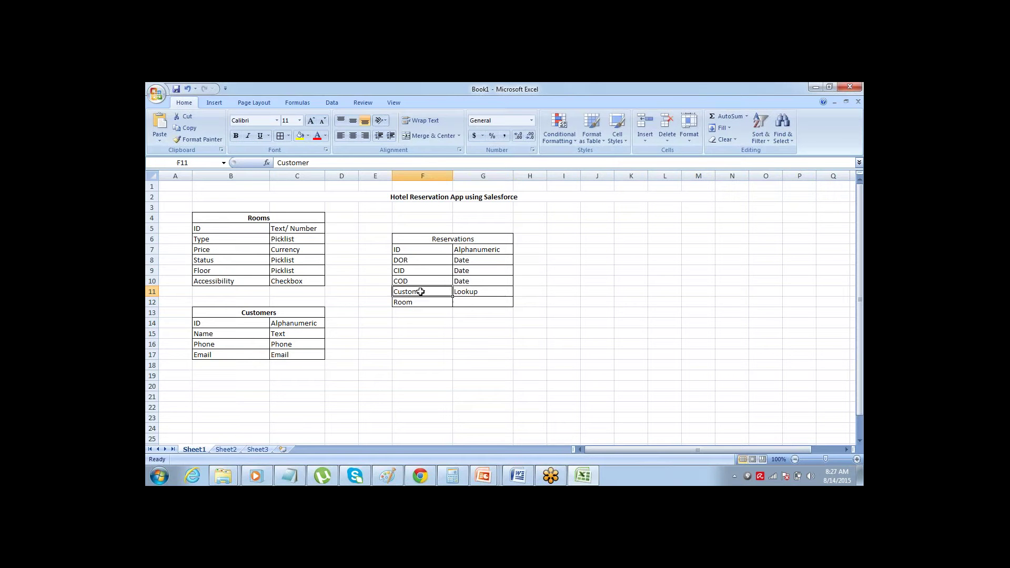
left_click(480, 290)
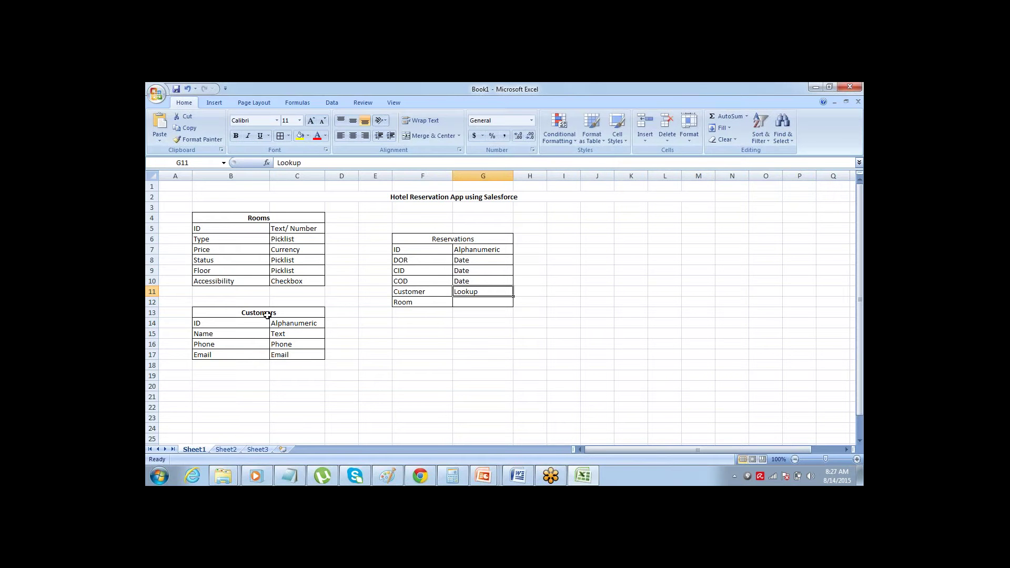
left_click_drag(268, 315, 268, 355)
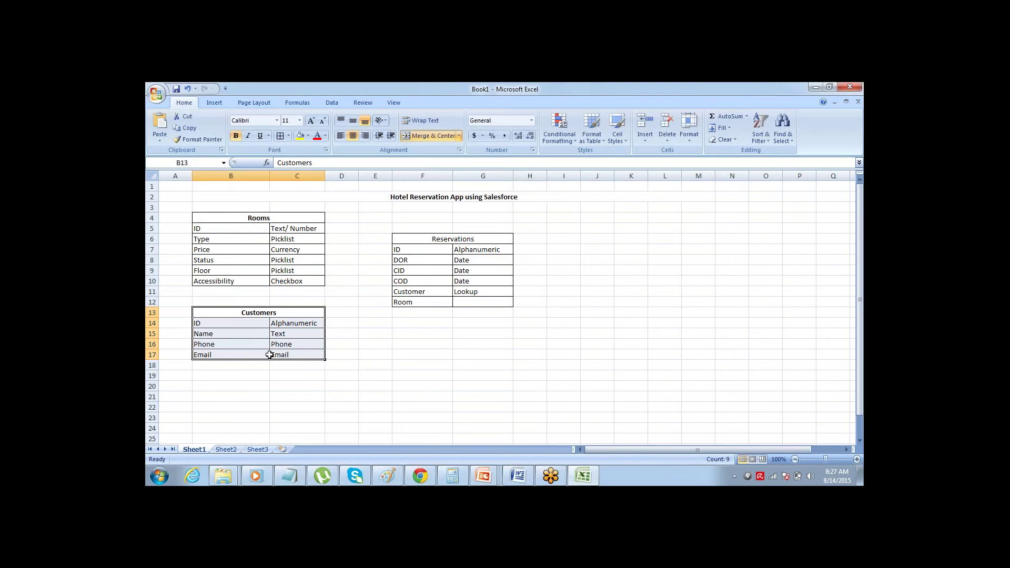
left_click(484, 292)
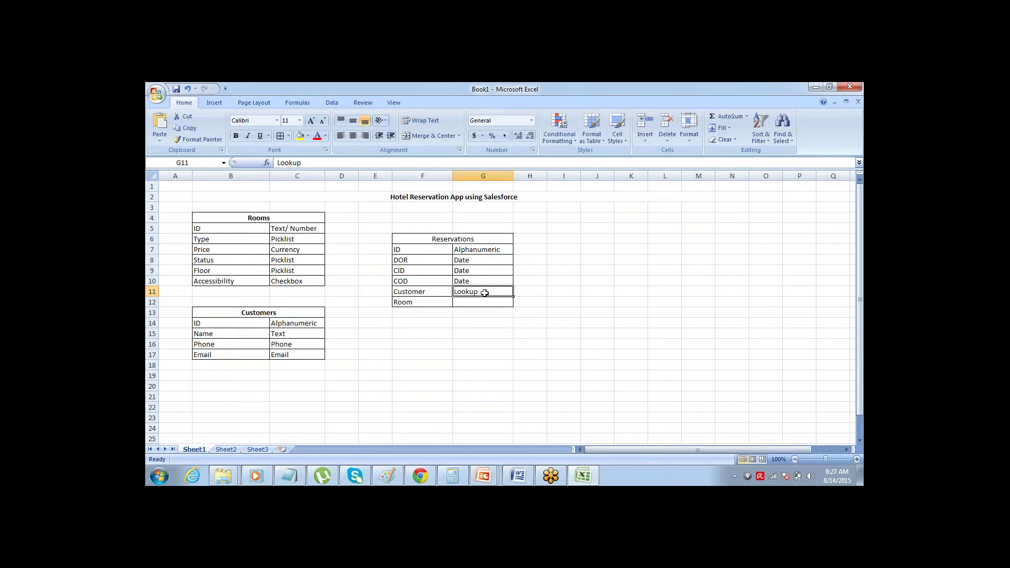
double_click(484, 293)
type("(Cust")
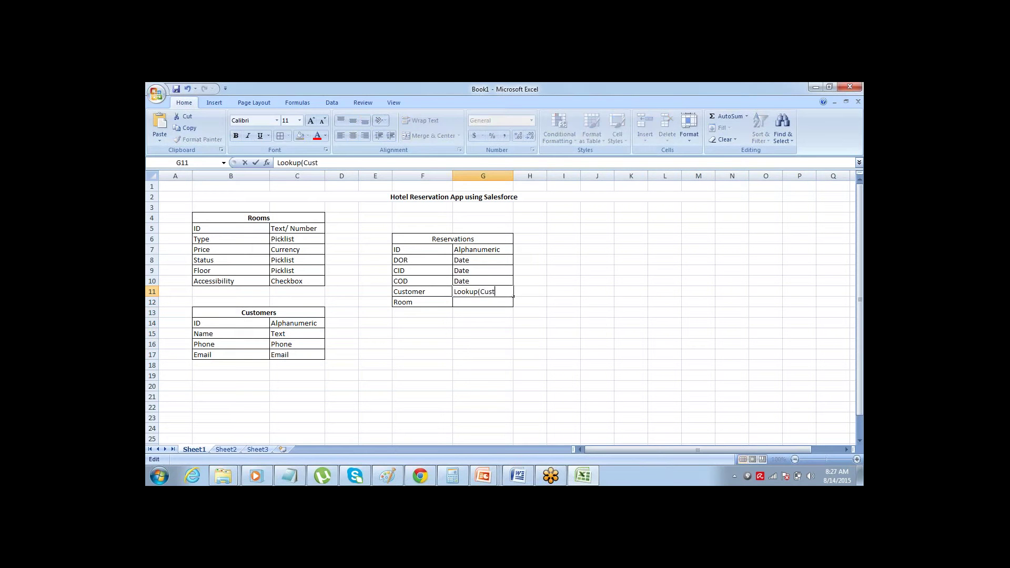
type("omer)")
key("Tab")
- Enter Lookup(Room) in G12
key("Return")
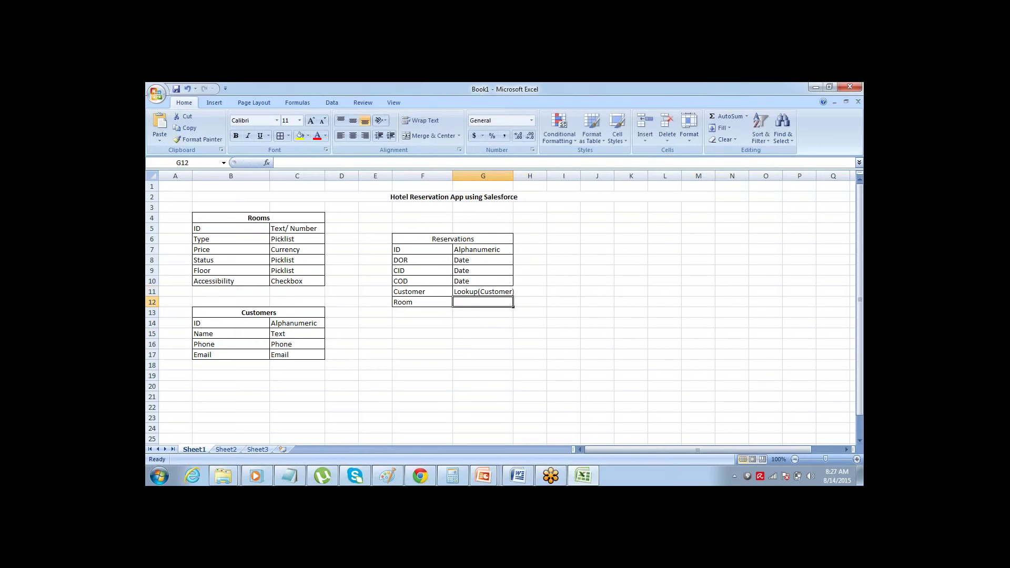
type("Looh")
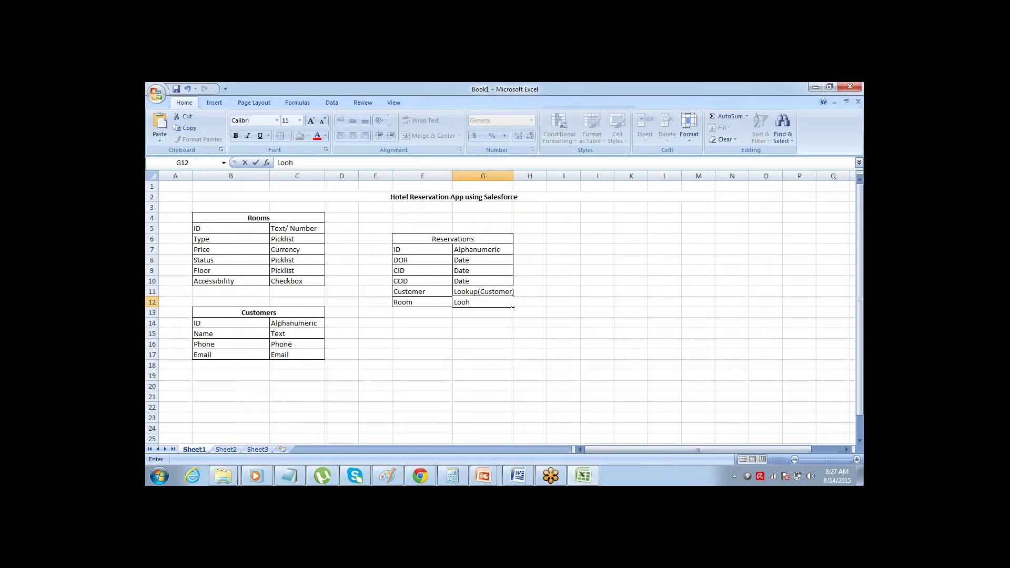
key("BackSpace")
type("kup")
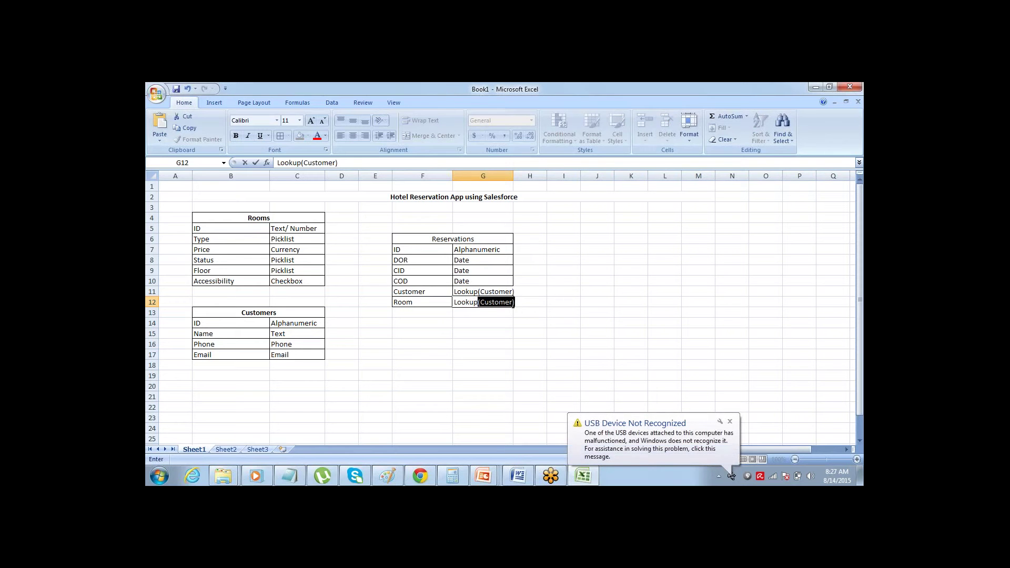
type("(")
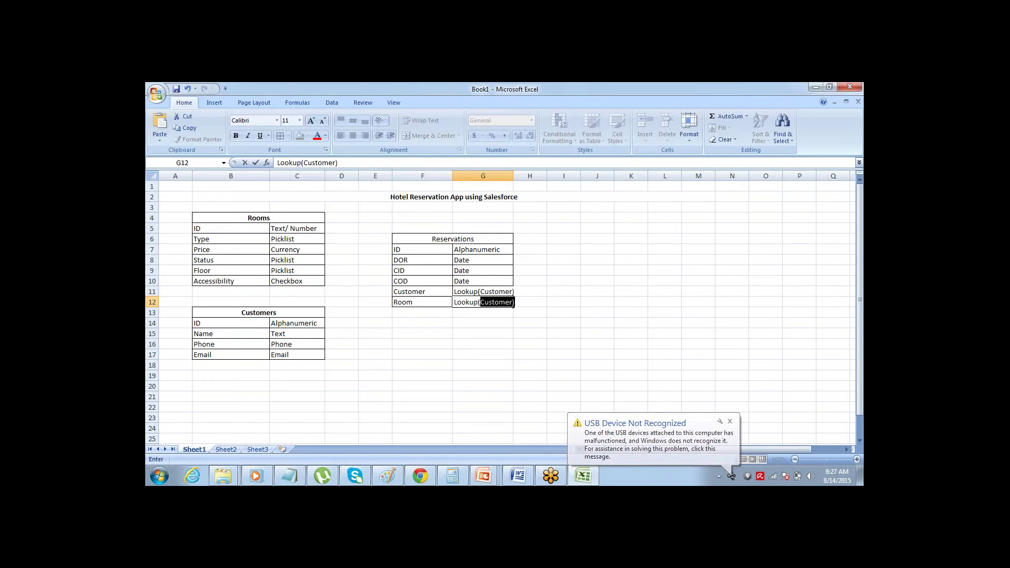
left_click(731, 421)
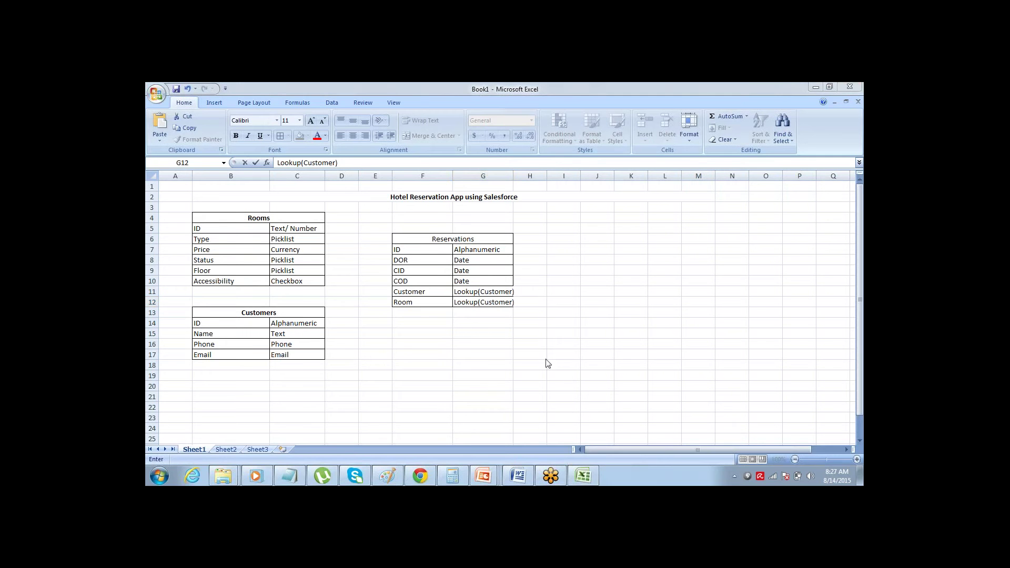
double_click(511, 303)
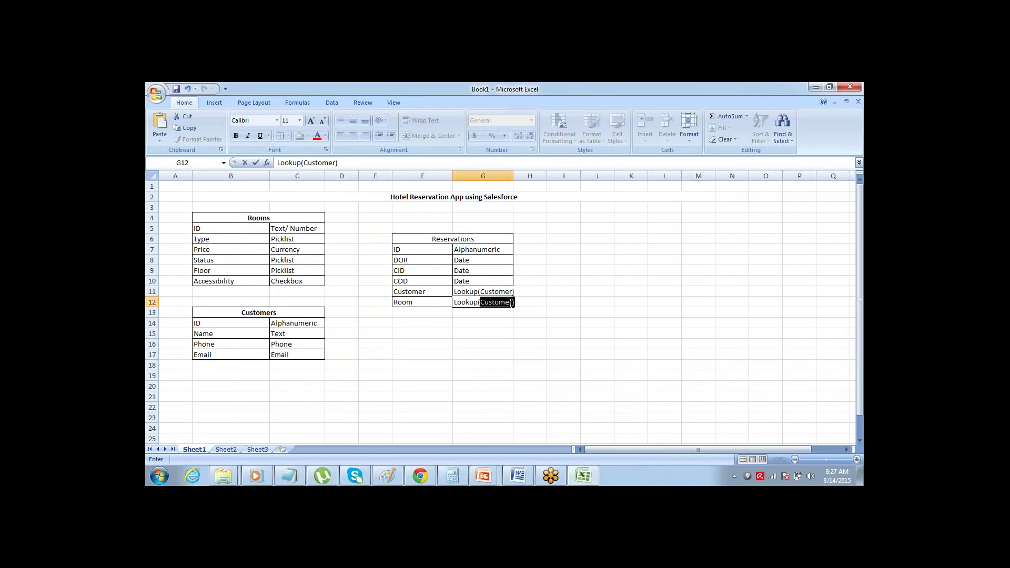
left_click(451, 304)
left_click(512, 304)
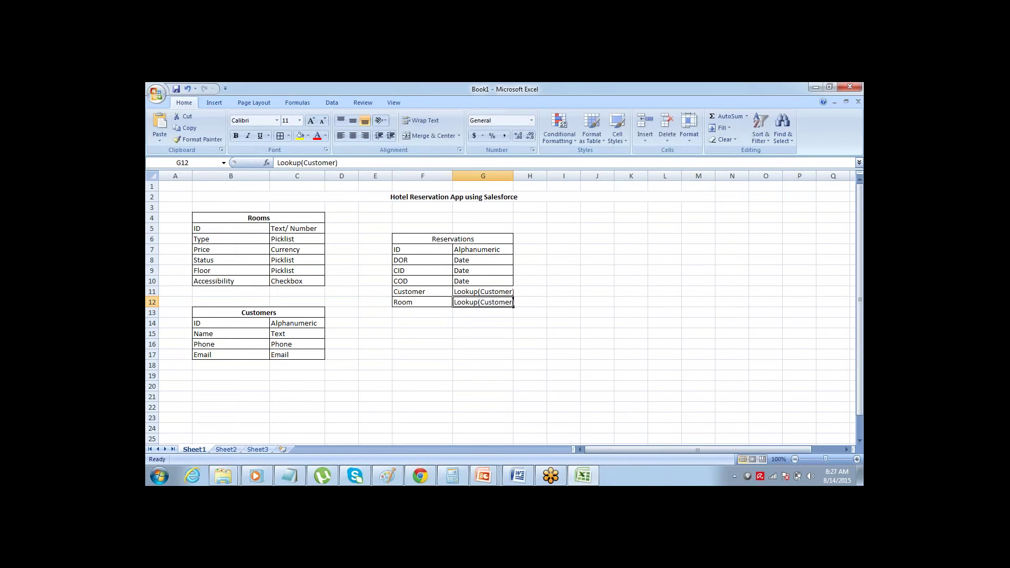
double_click(513, 304)
left_click_drag(513, 303, 480, 303)
type("Room")
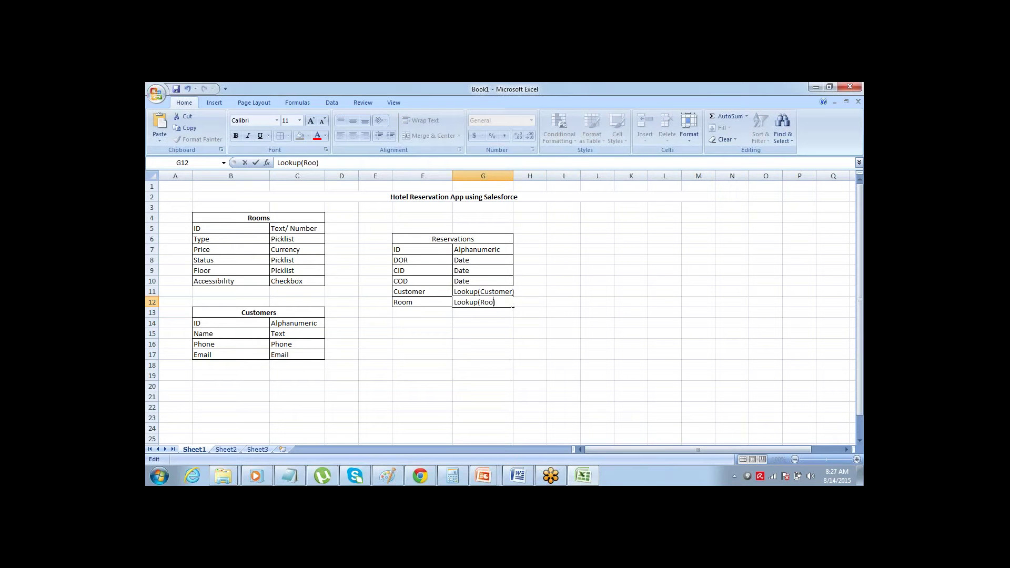
key("ctrl+Return")
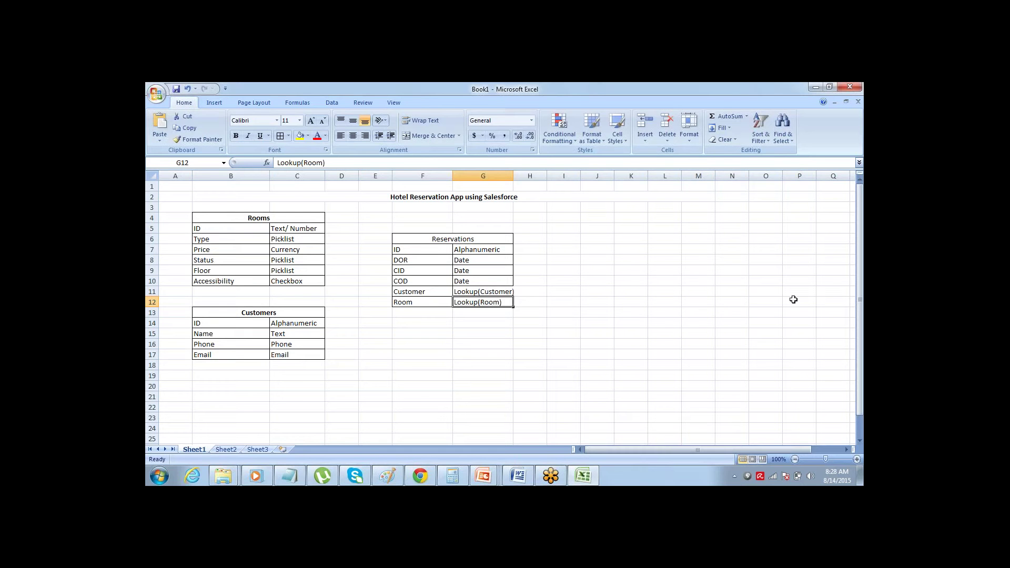
- Write 'Objects' and 'Fields' on separate lines in Notepad, then return to Excel
left_click(828, 273)
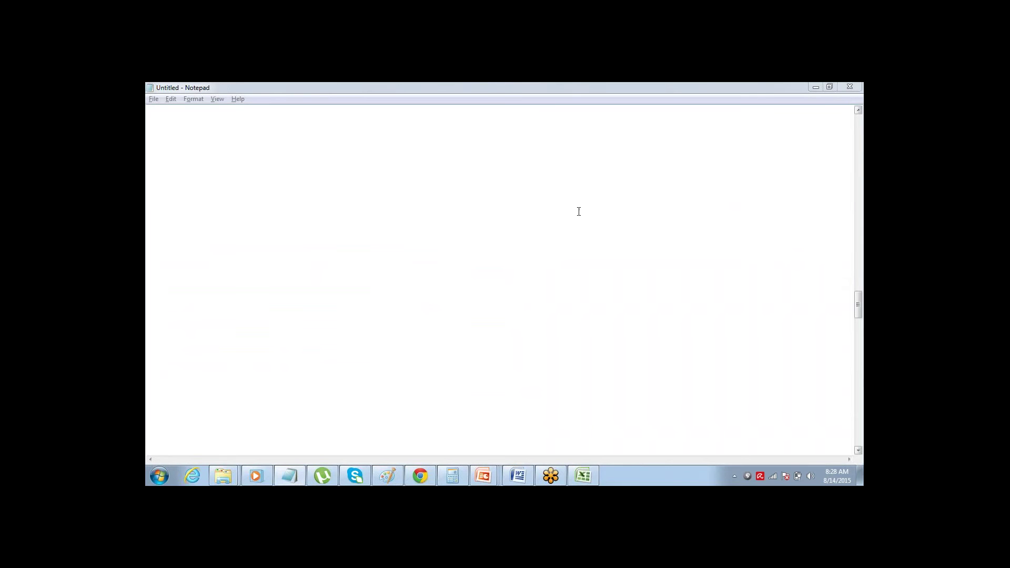
left_click(150, 126)
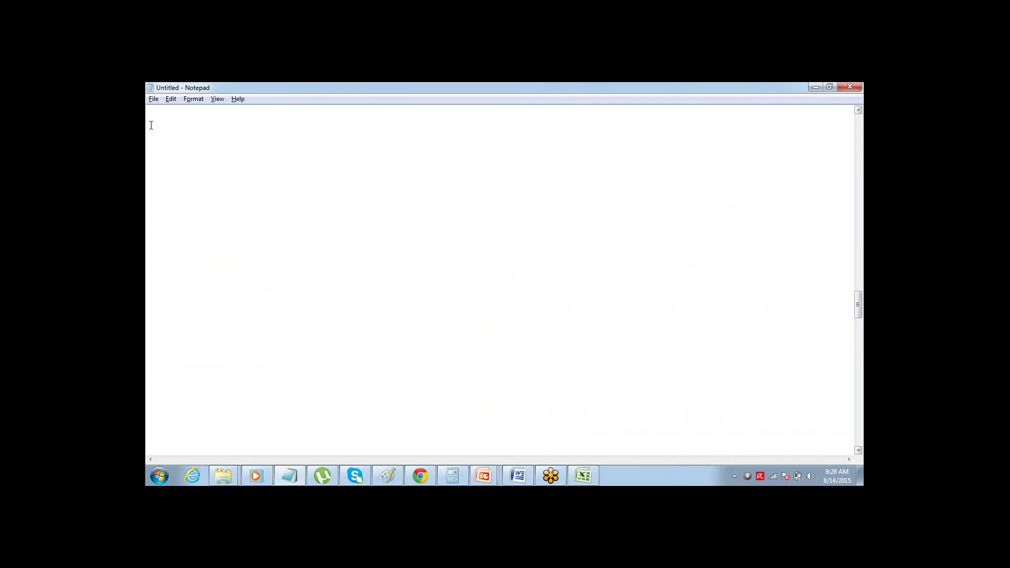
key("Return")
type("Objects")
type("Fields")
key("alt+Tab")
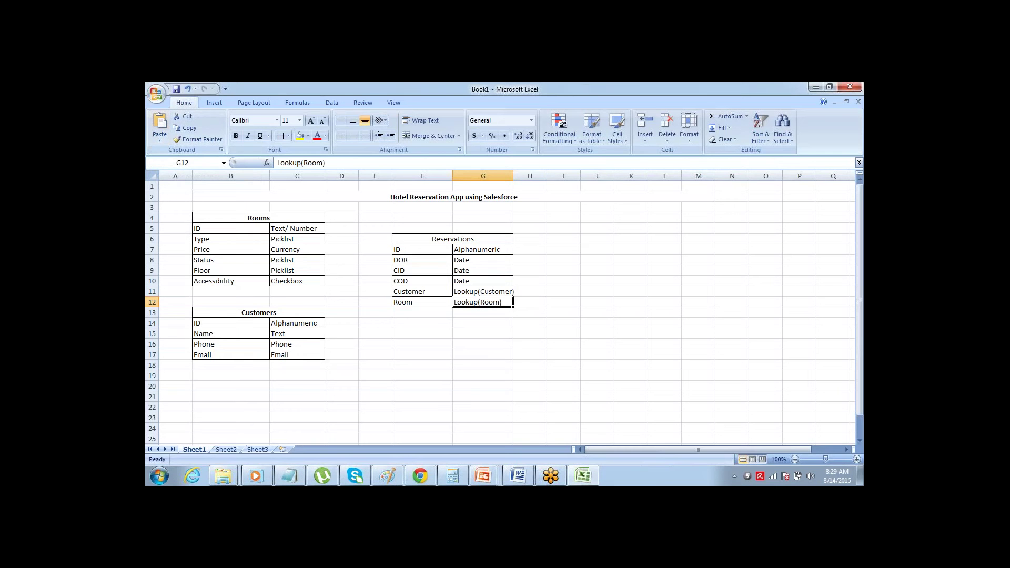
- Bold the Reservations heading in F6, select B5:B10, and switch back to Notepad
left_click(246, 219)
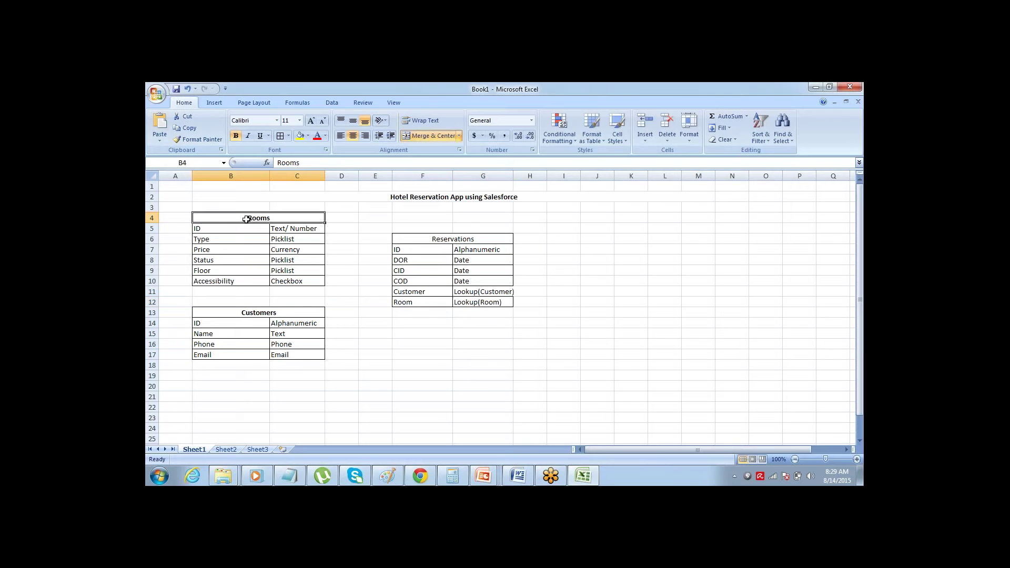
left_click(241, 311)
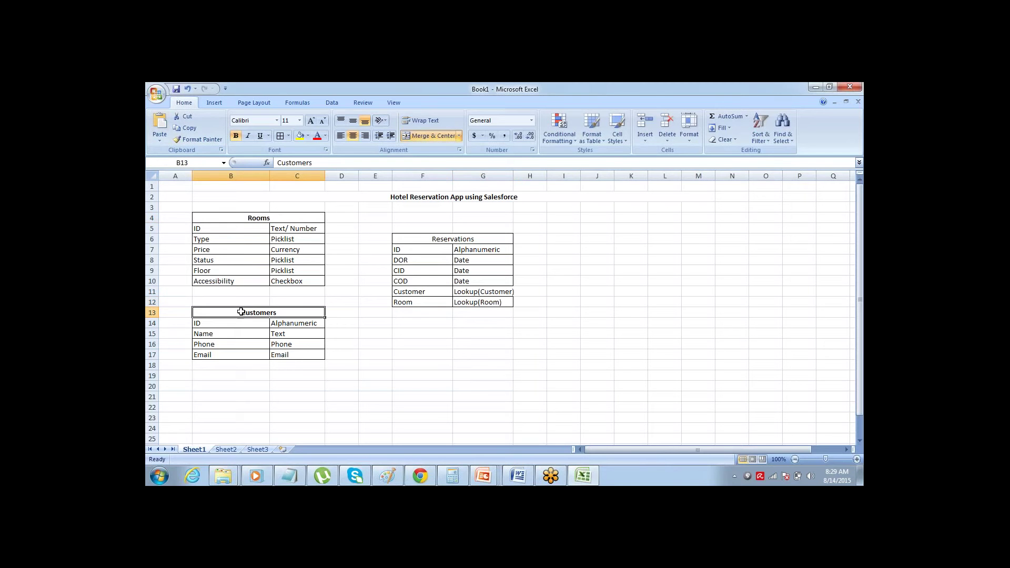
left_click(415, 240)
key("ctrl+b")
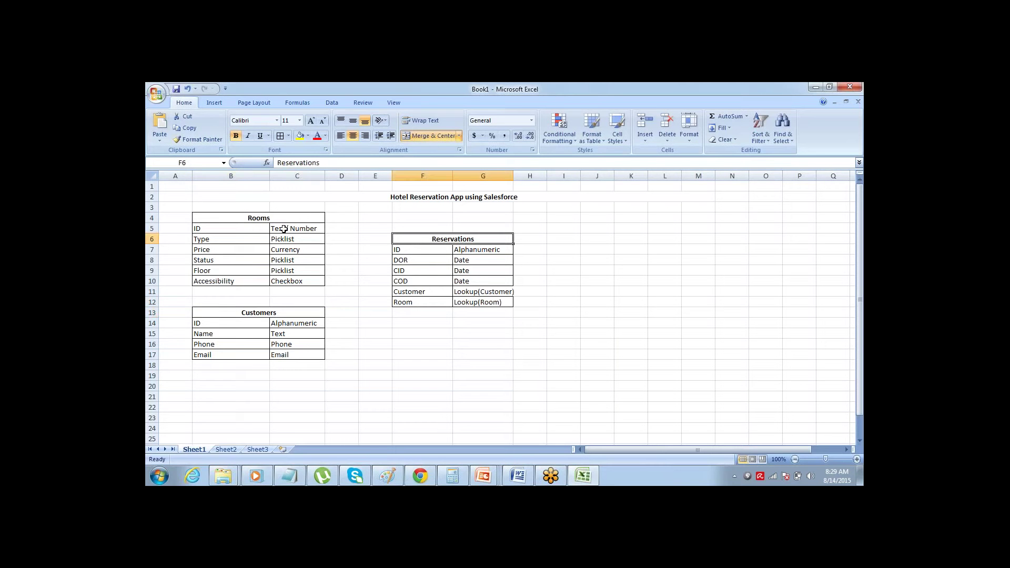
left_click_drag(249, 230, 251, 279)
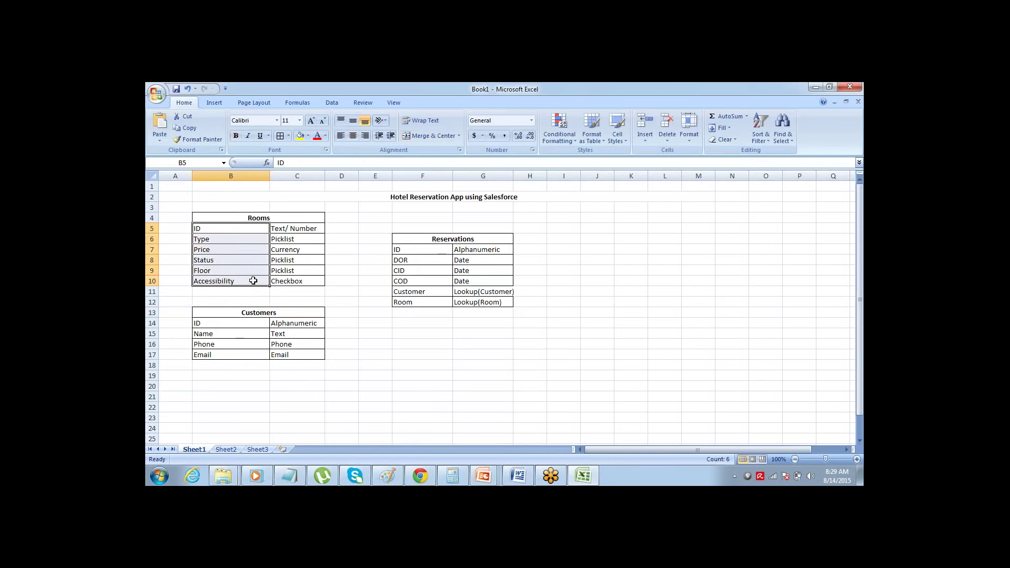
key("alt+Tab")
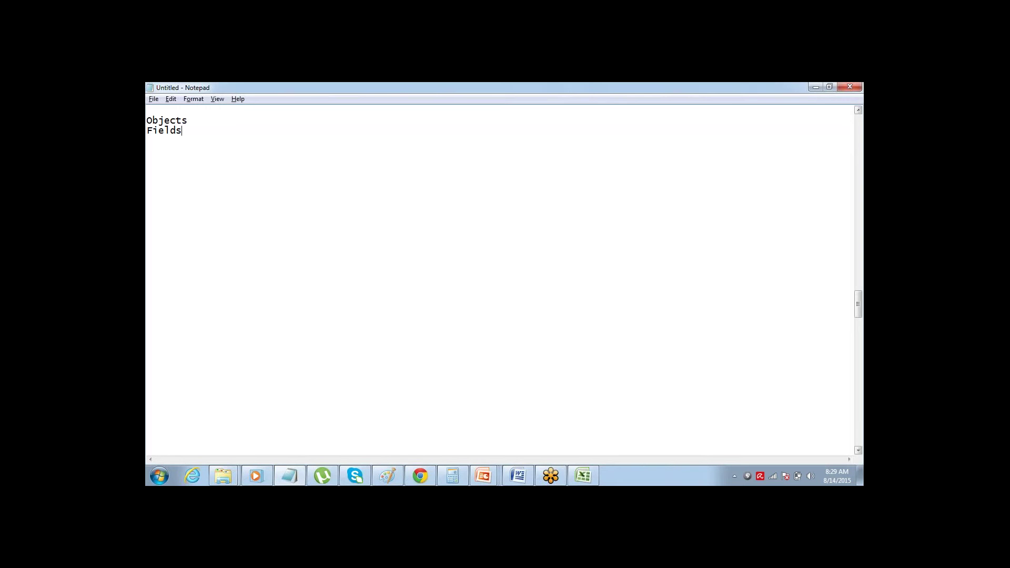
- Add the Notepad note 'Tabs - Buttons to connect to DB Object', correcting the misspelled word
type("Tabs - COonector")
key("ctrl+shift+Left")
type("Buttons to connect to ")
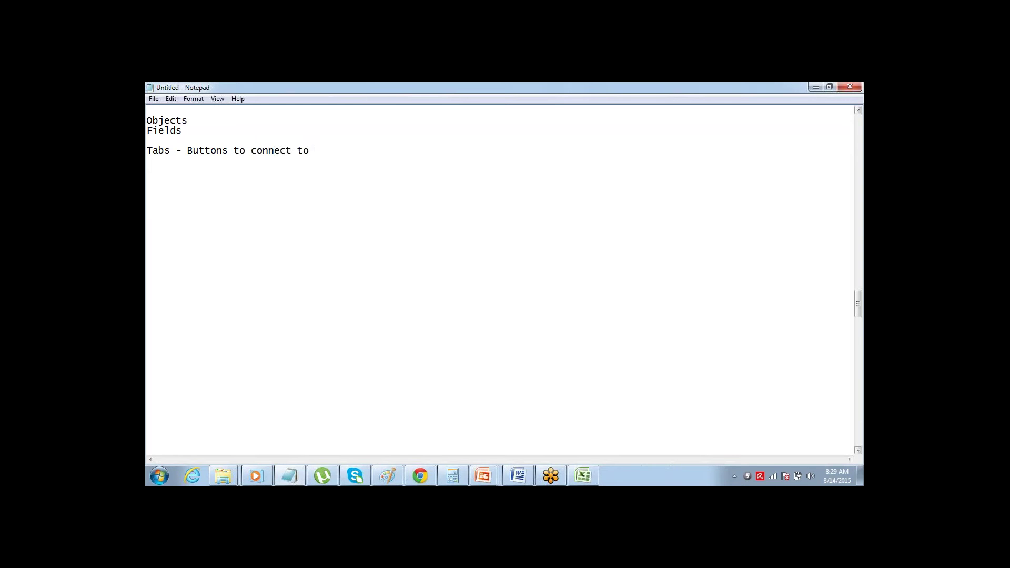
type("DB Object")
- Check the Excel workbook, start an 'App' line in Notepad, and bring up Salesforce's Force.com Home
key("alt+Tab")
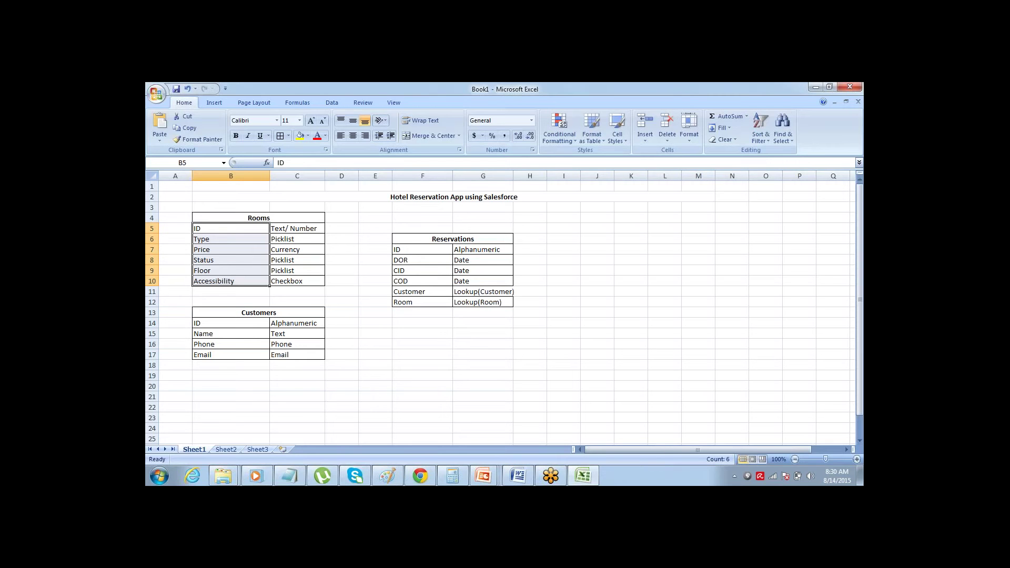
key("alt+Tab")
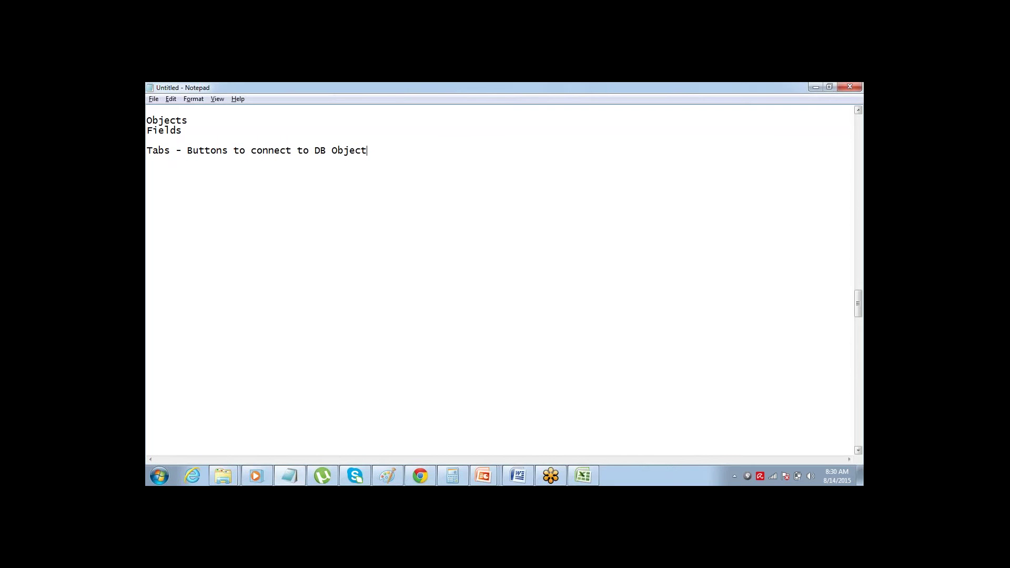
key("alt+Tab")
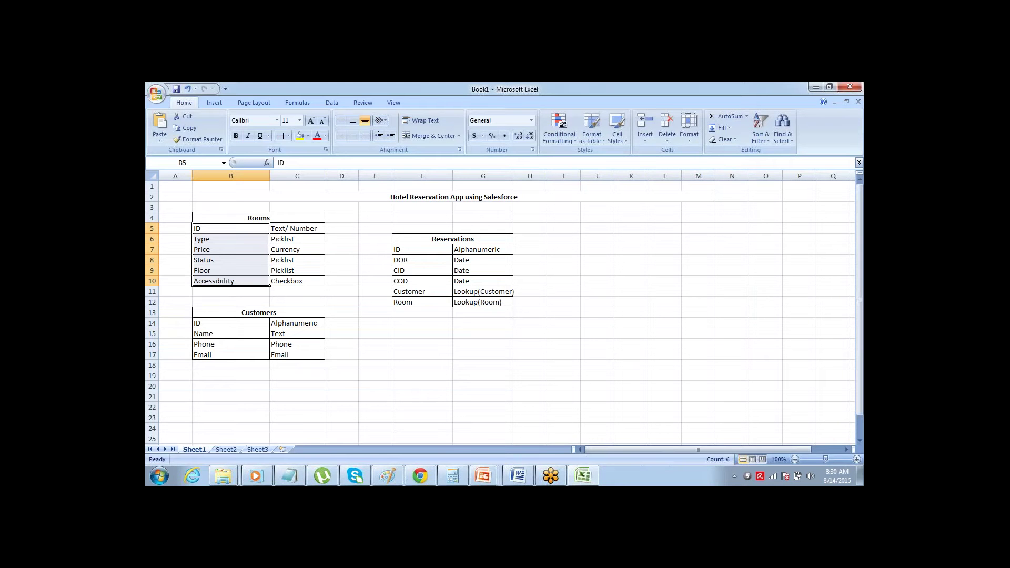
key("alt+Tab")
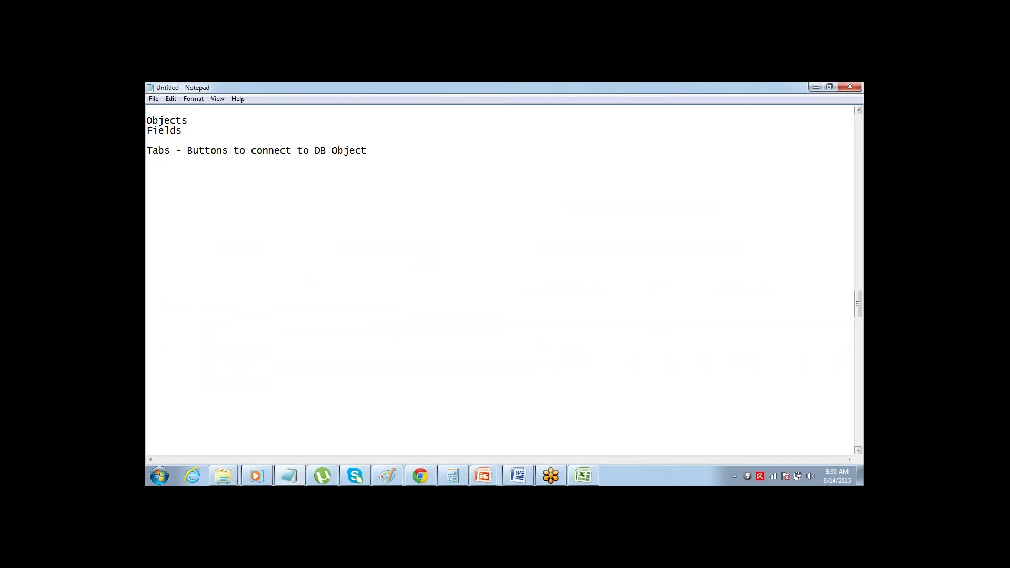
key("Return")
key("Return")
type("App")
left_click(412, 473)
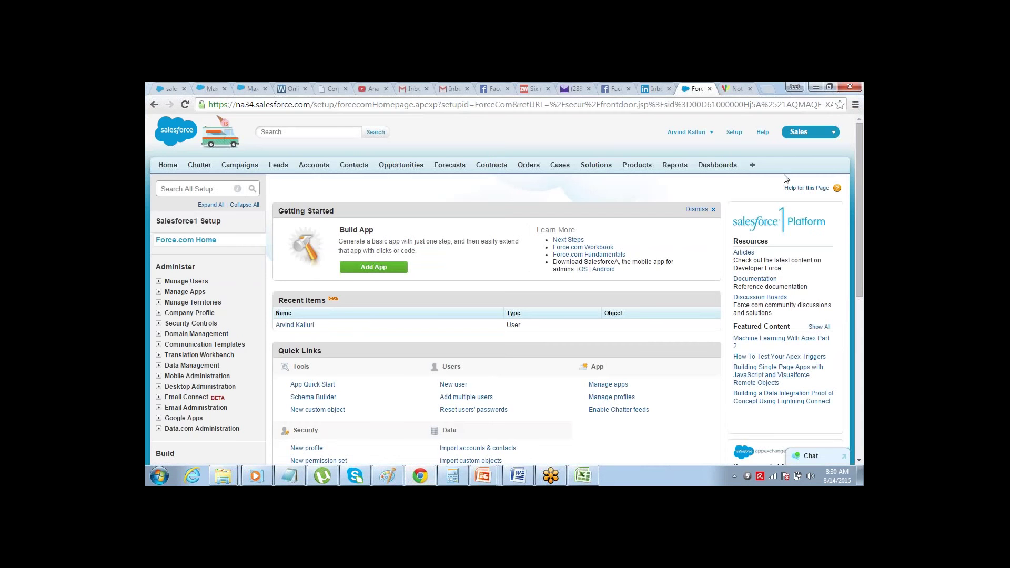
- Review Salesforce's app list (Call Center, Marketing, etc.) and finish the note 'App - Collection of Tabs'
left_click(815, 135)
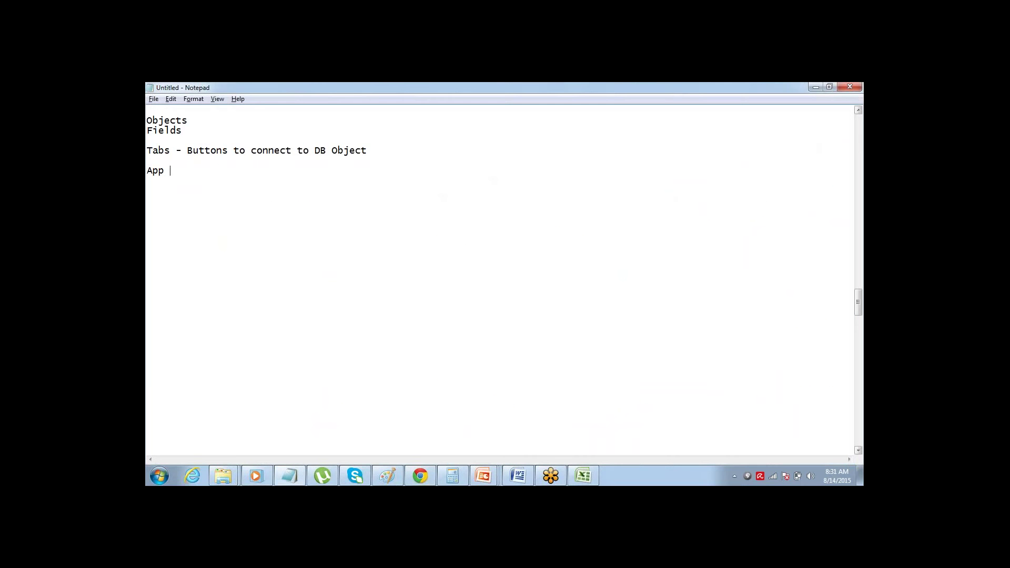
type("- Collection of Tabs")
- Write the plan steps '1> Ceate an App', '2> Create Object' and '3> Create Tab' in Notepad
key("ctrl+shift+Left")
key("ctrl+shift+Left")
key("ctrl+shift+Left")
key("ctrl+shift+Left")
key("ctrl+shift+Left")
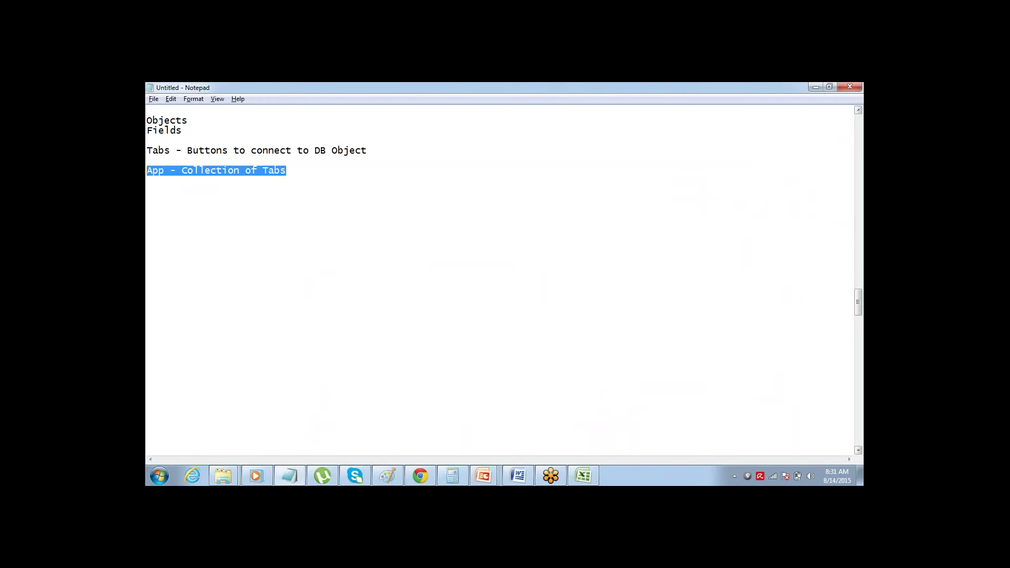
key("Right")
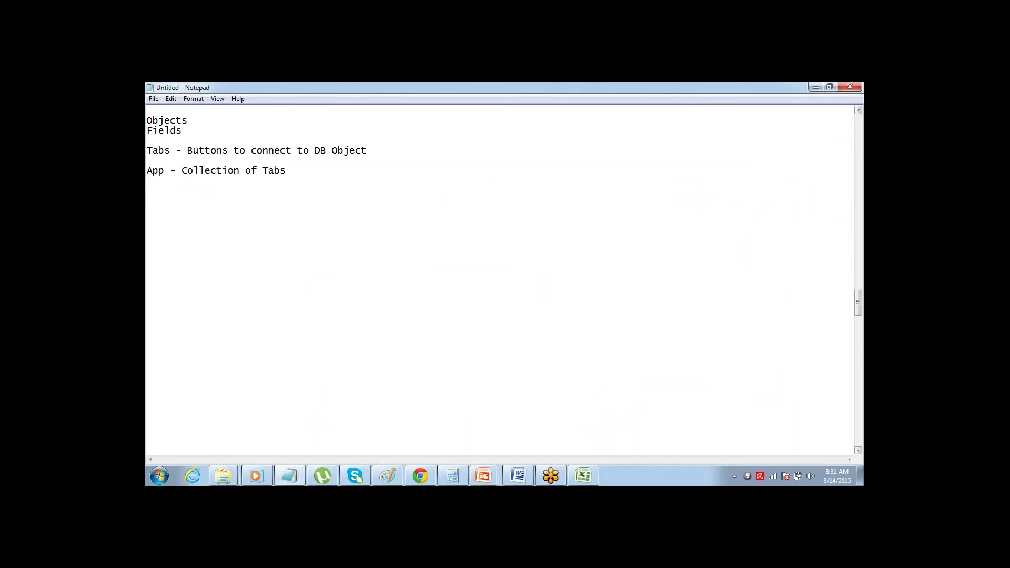
key("ctrl+shift+Left")
key("ctrl+shift+Left")
key("ctrl+shift+Left")
key("ctrl+shift+Left")
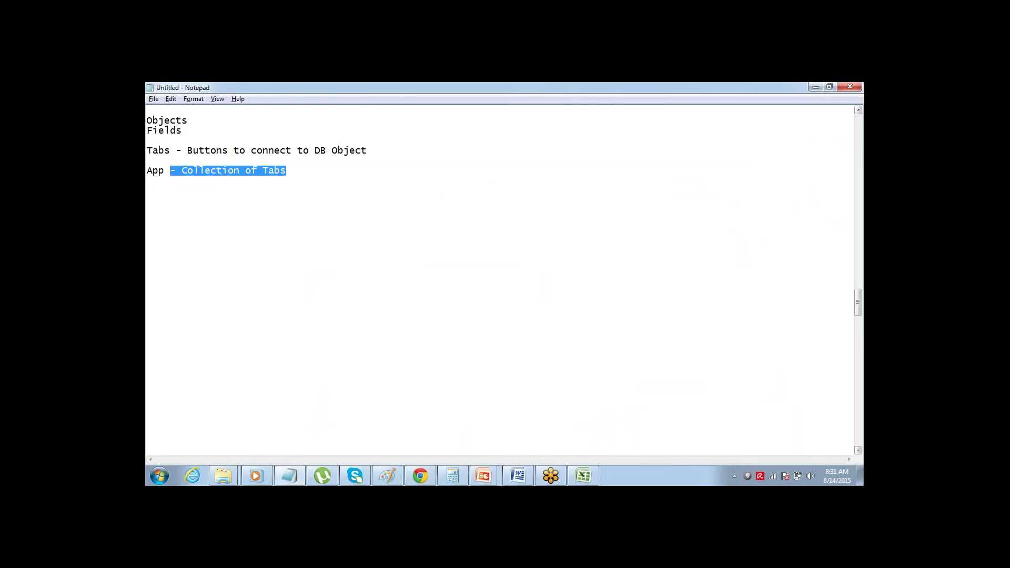
key("Right")
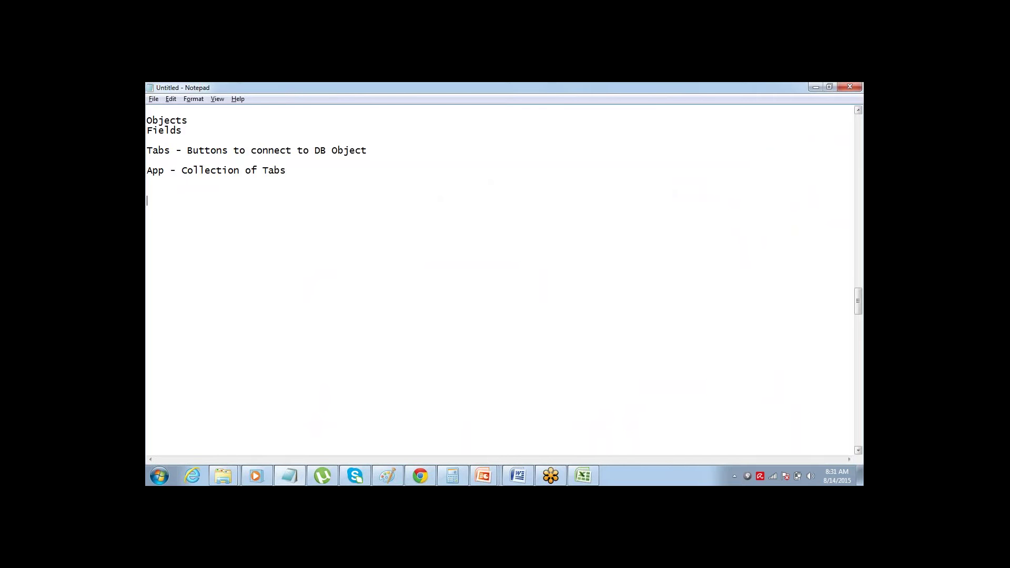
type("1> ")
type("Ceate an A")
type("pp ")
type("2>")
type(" Create")
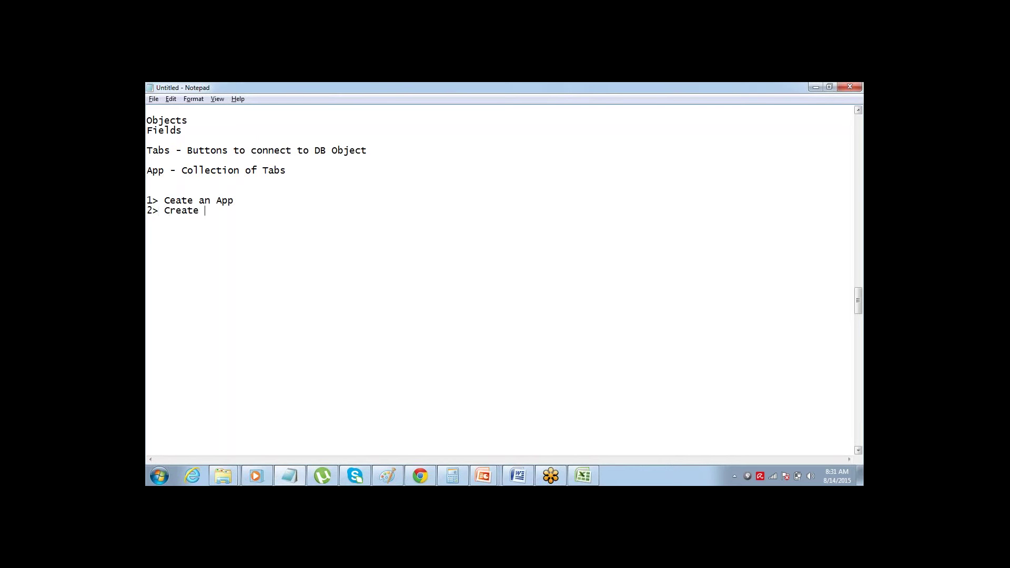
type(" Object")
key("Return")
type("3> Create Tab")
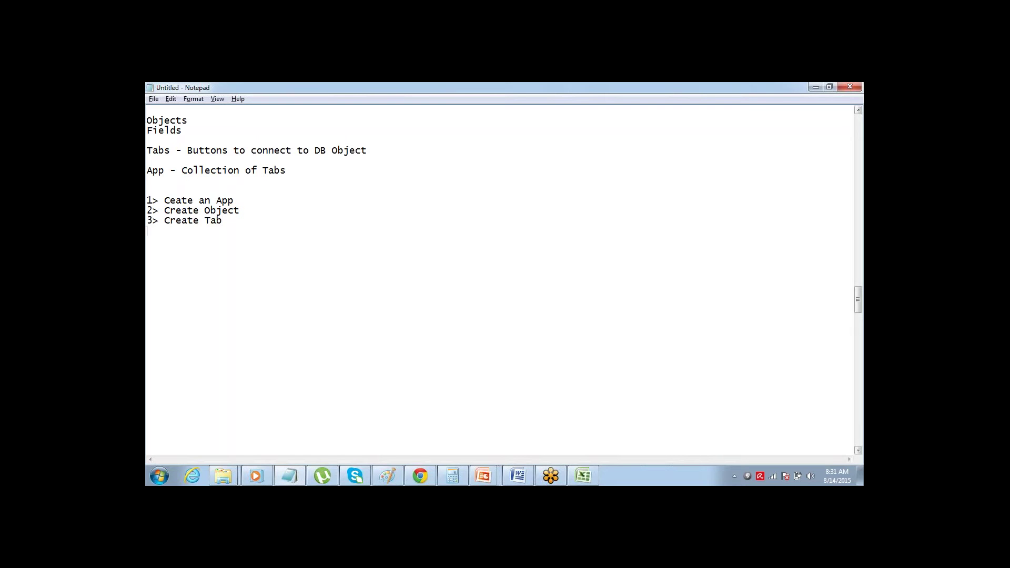
- Add '4> Repeat Step 2 & 3', extend step 2 to 'Create Object & Fields', and return to Salesforce
type("4> Repeat ")
type("Step")
type(" 2 & 3")
type("& Fields")
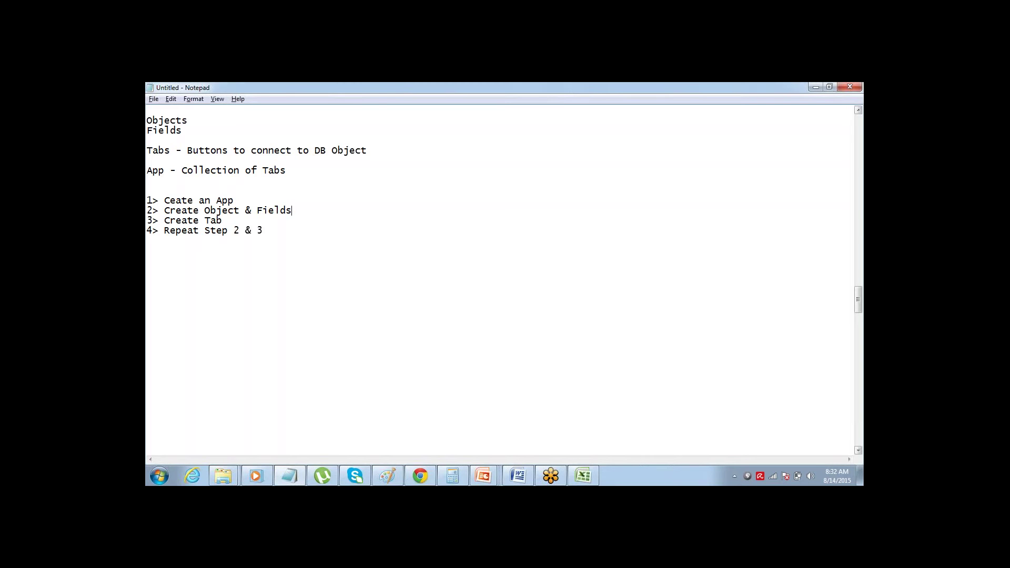
key("alt+Tab")
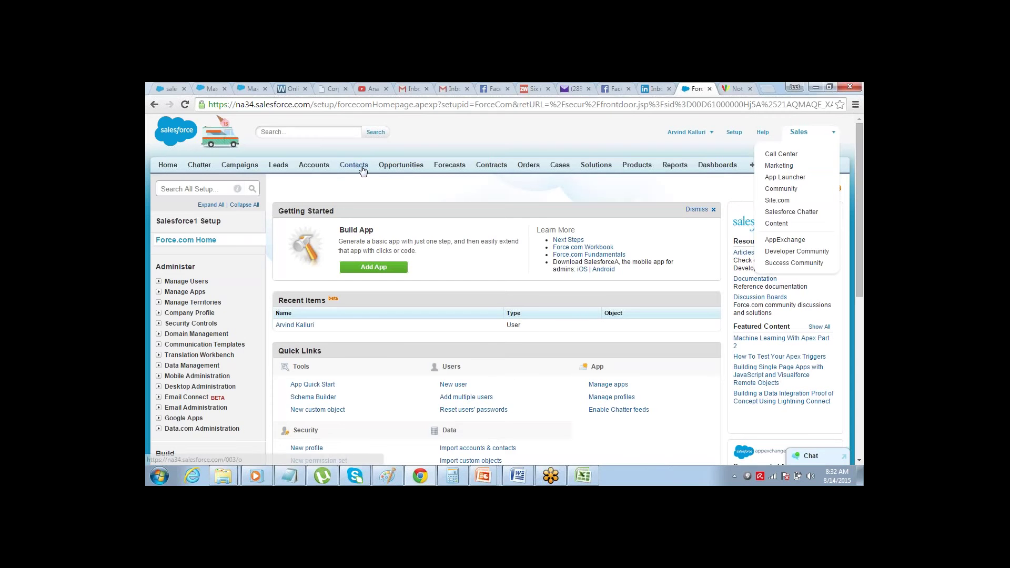
- Close the Sales app menu, reload Force.com Home, and scroll to the Build options Customize, Create, Develop
left_click(419, 189)
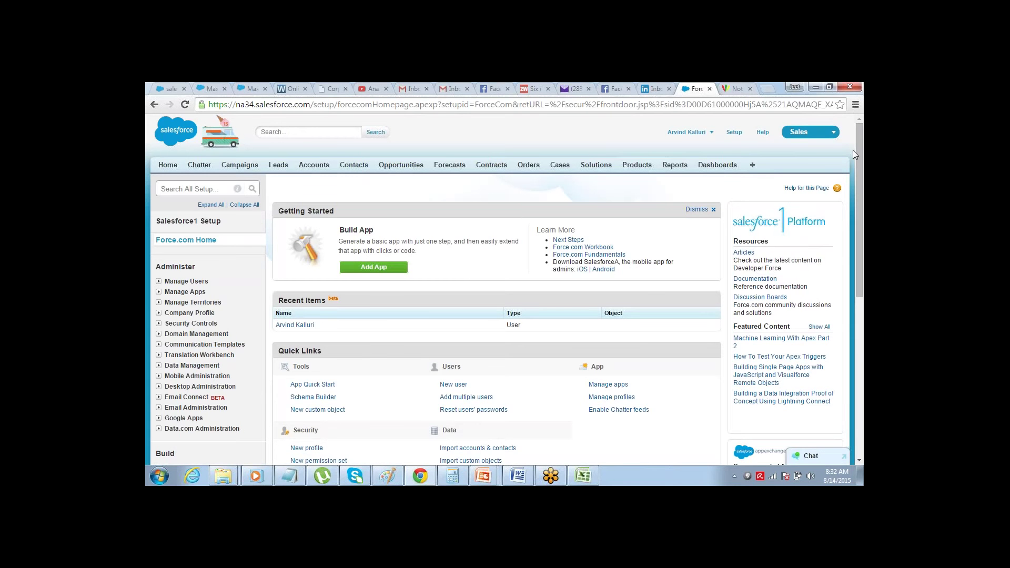
scroll(854, 178, "down", 3)
scroll(854, 177, "up", 2)
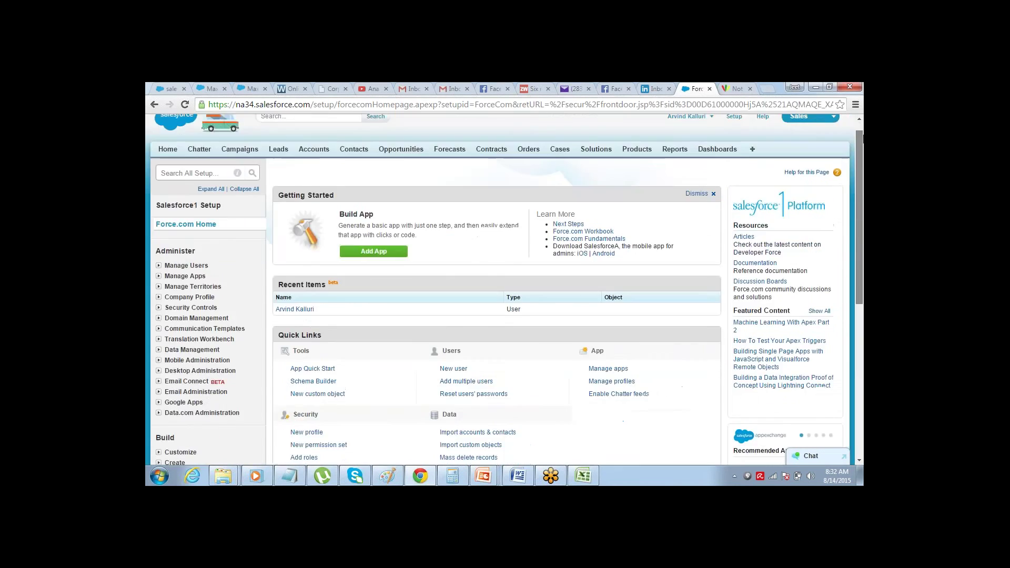
left_click_drag(863, 138, 863, 130)
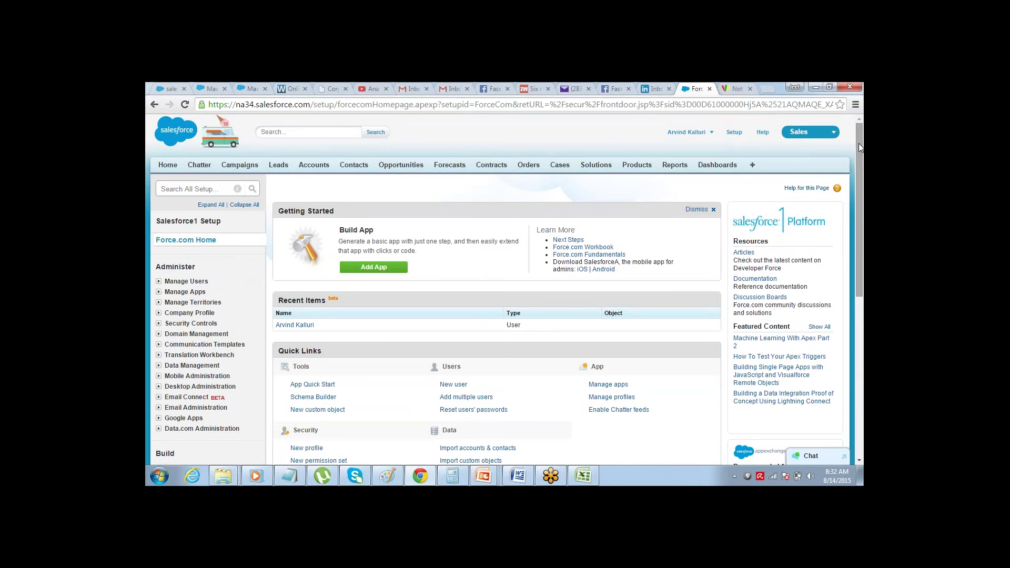
left_click_drag(859, 144, 828, 266)
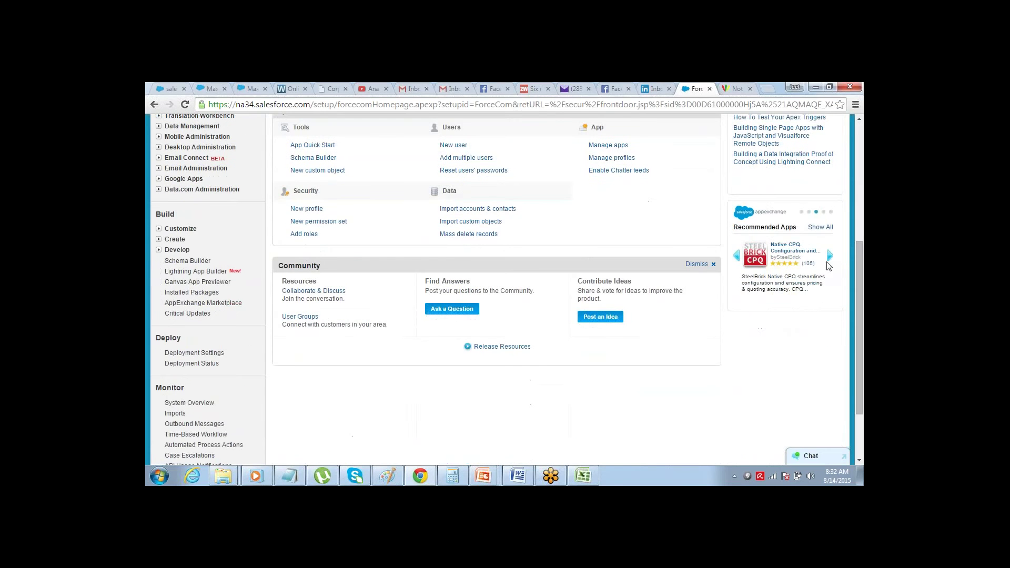
left_click_drag(858, 399, 841, 281)
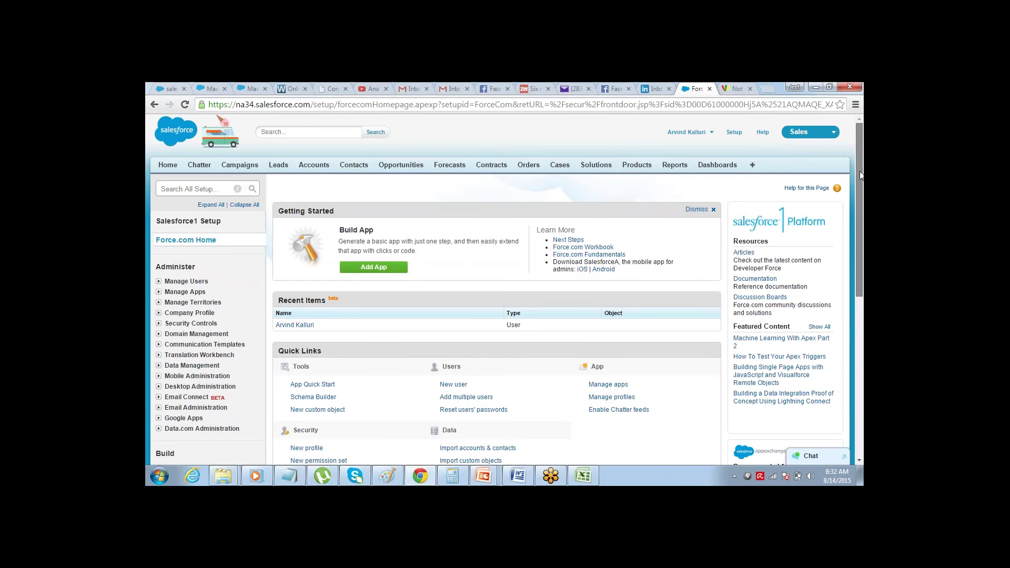
mouse_move(858, 174)
left_mouse_down()
mouse_move(848, 184)
mouse_move(859, 160)
mouse_move(834, 294)
mouse_move(858, 292)
mouse_move(861, 163)
left_mouse_up()
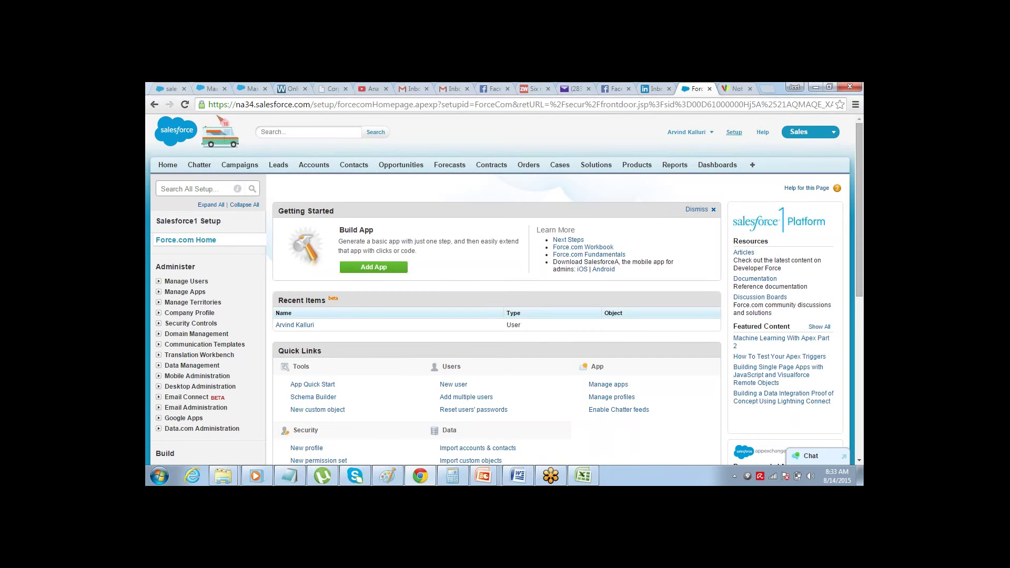
left_click(734, 132)
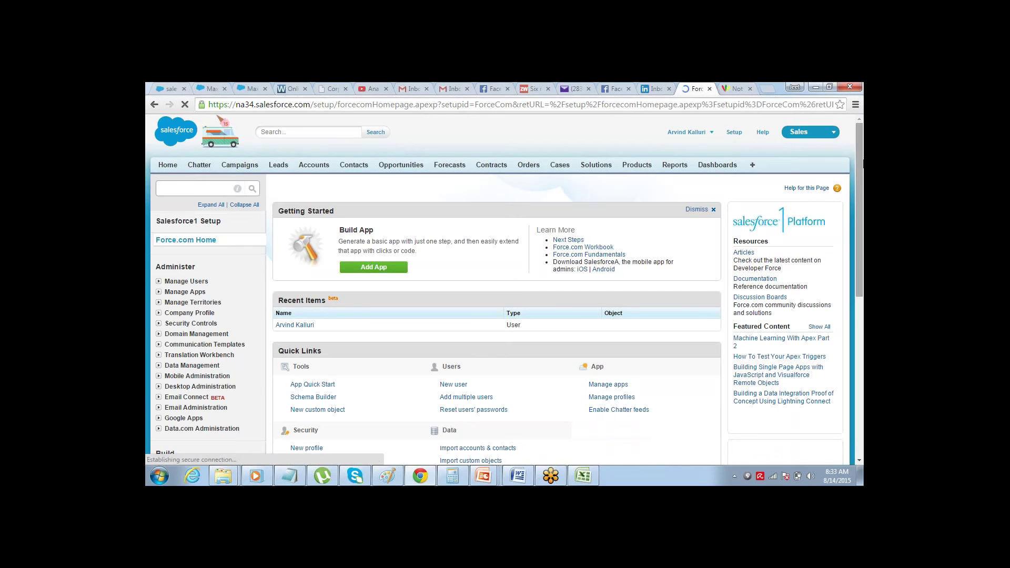
left_click_drag(855, 147, 851, 201)
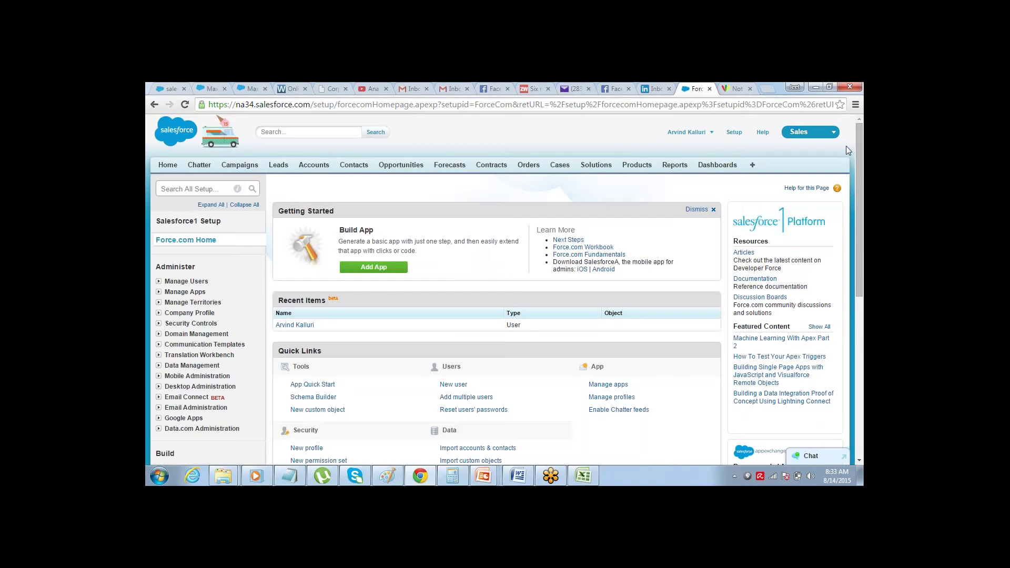
scroll(850, 191, "down", 3)
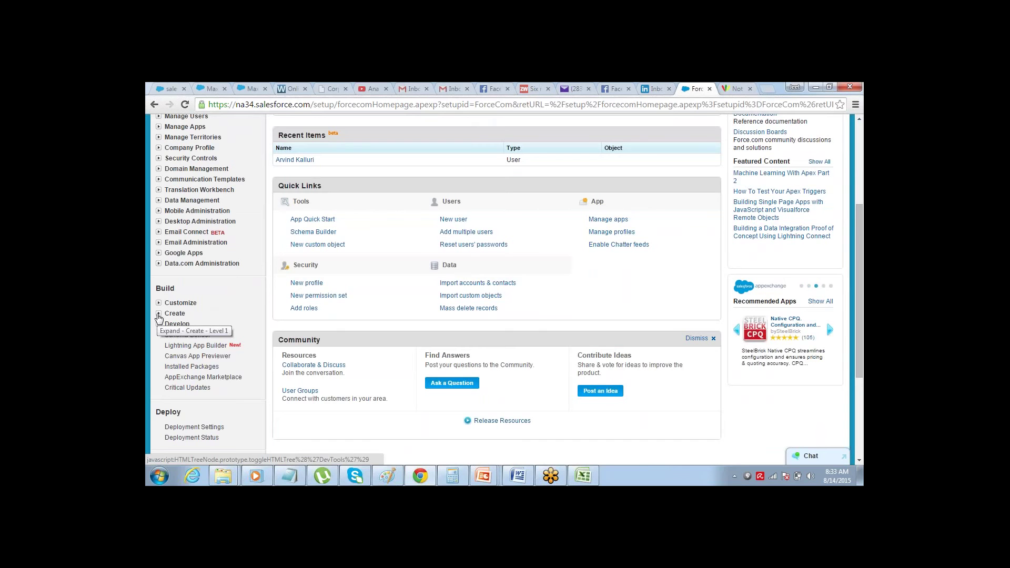
- Go to Build > Create > Apps and click New, reaching Step 1 Select Type with Custom app
left_click(159, 314)
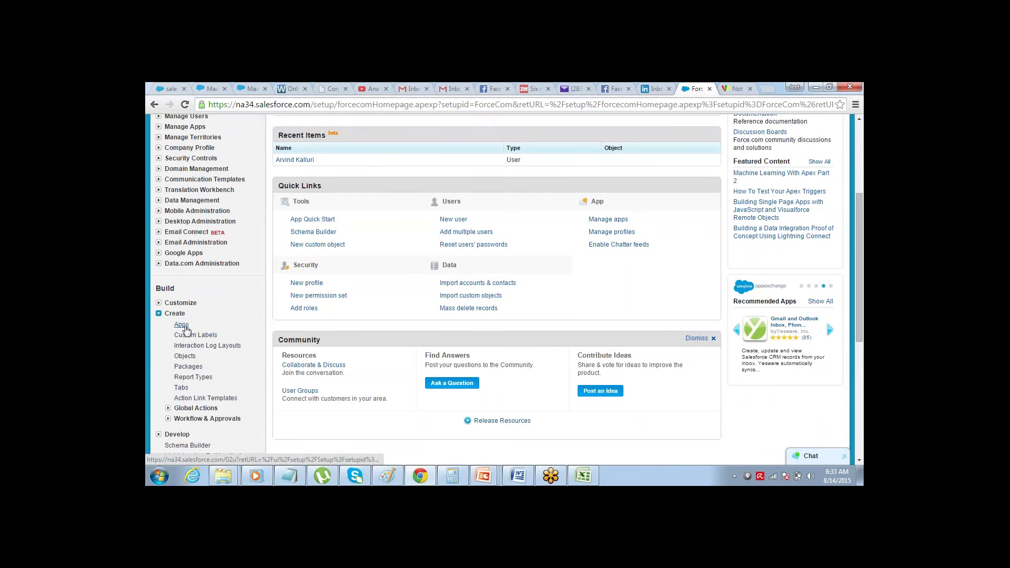
left_click(184, 326)
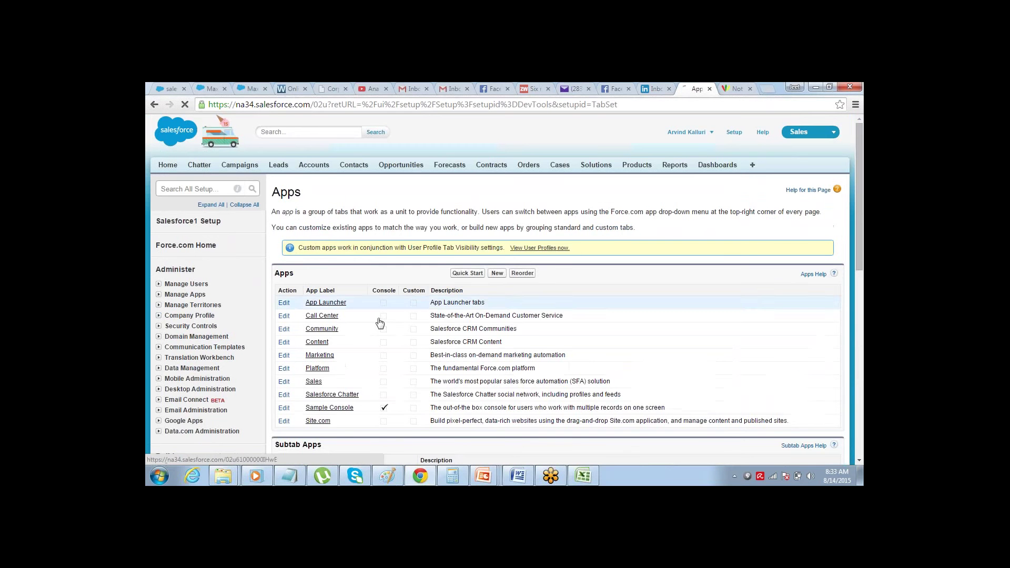
left_click(497, 274)
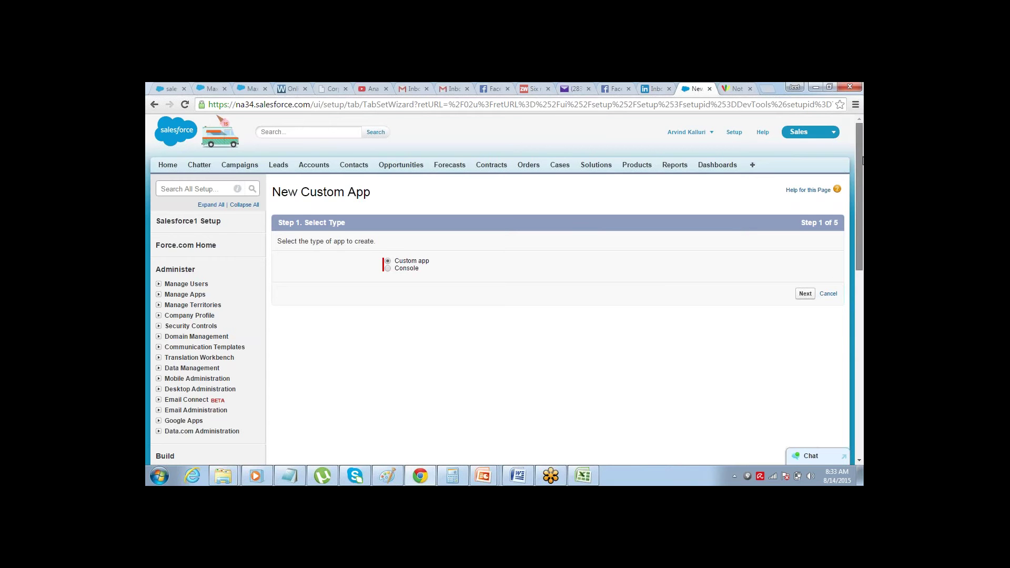
- Return via Build > Create > Apps to the Apps list showing App Launcher, Call Center, Marketing and Sales
left_click_drag(859, 174, 847, 217)
scroll(847, 218, "down", 2)
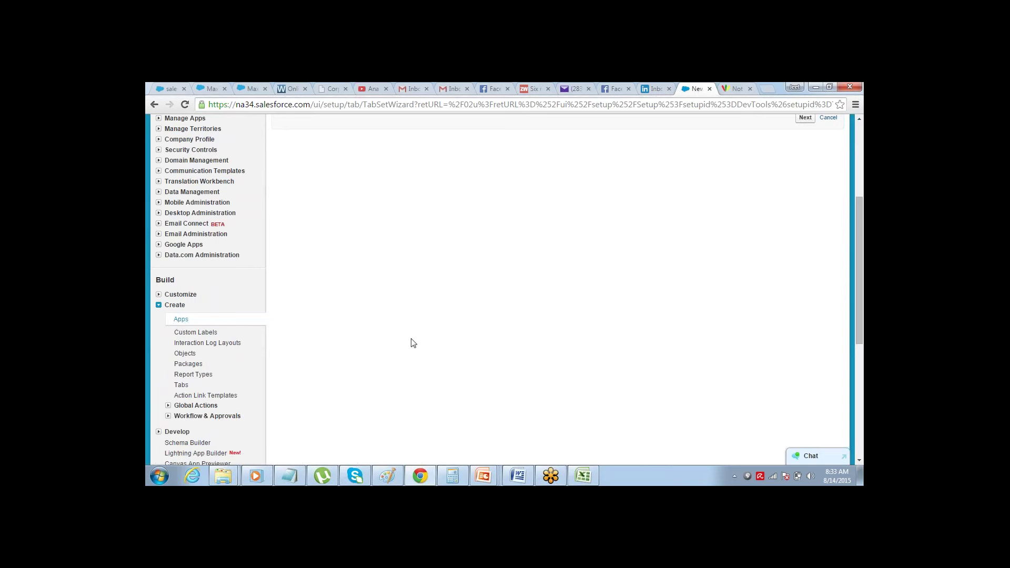
left_click(181, 319)
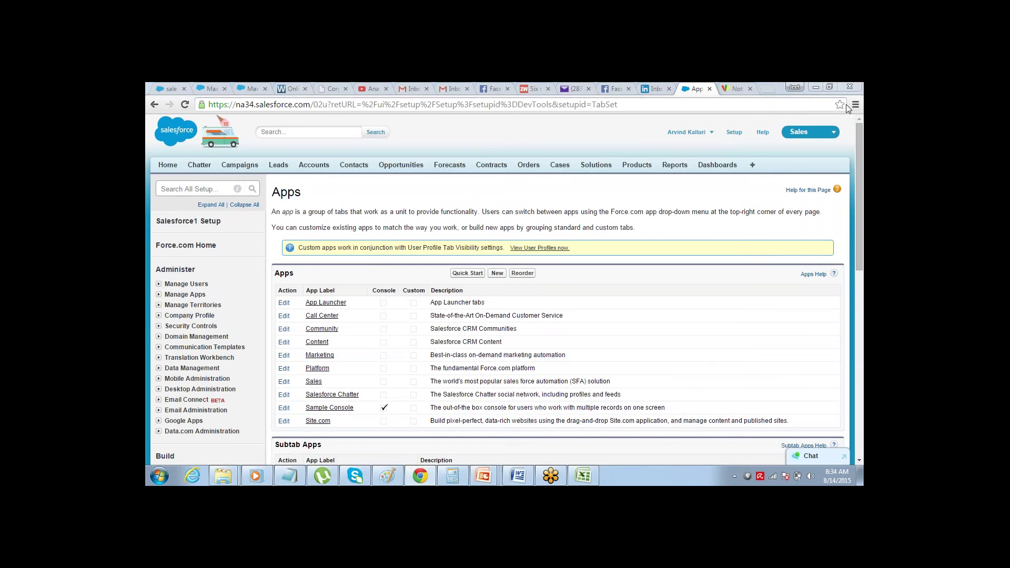
- Start a New custom app with the Custom app type and advance to Step 2, Enter the Details
scroll(859, 160, "down", 1)
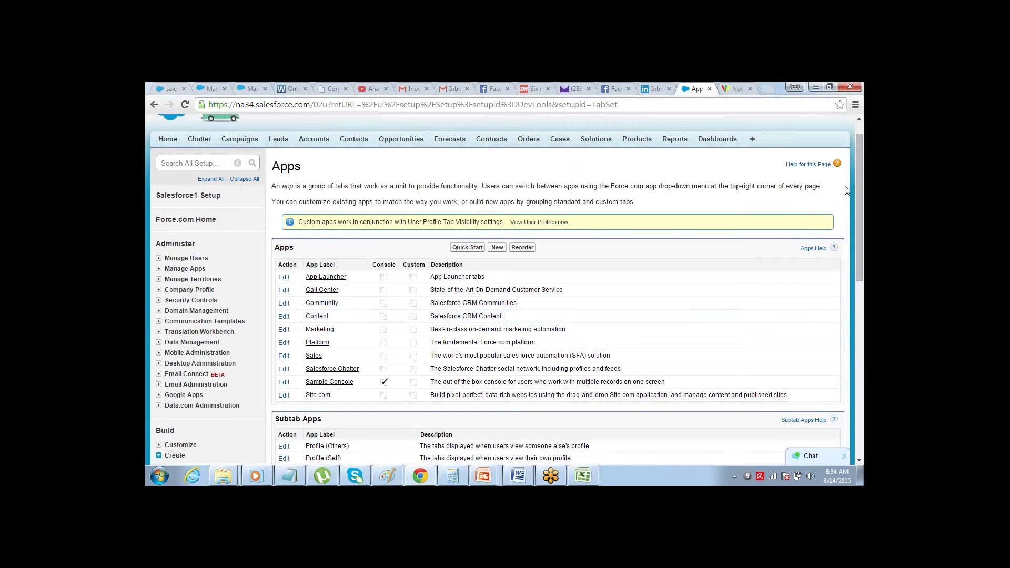
left_click(845, 104)
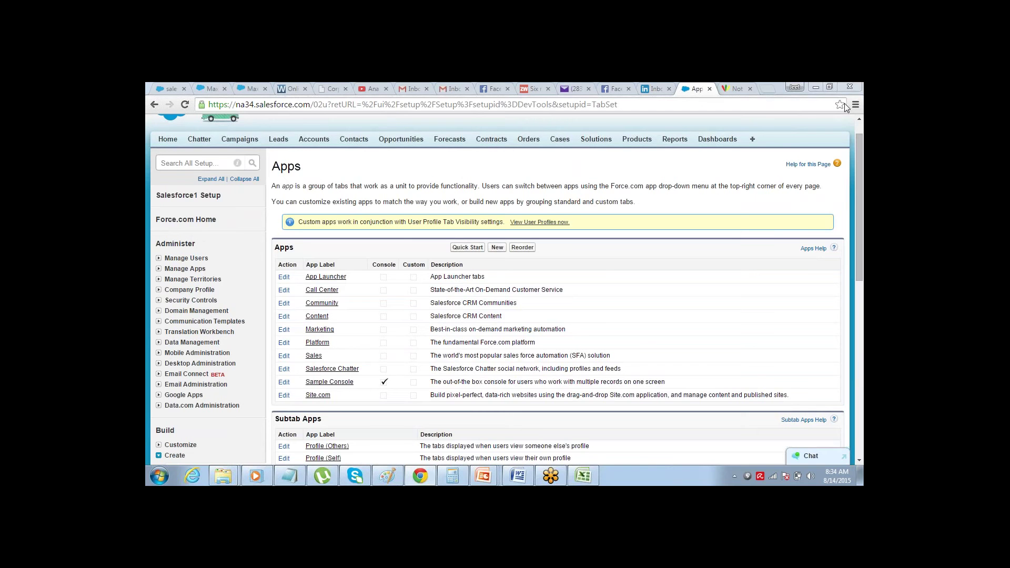
left_click_drag(860, 162, 862, 168)
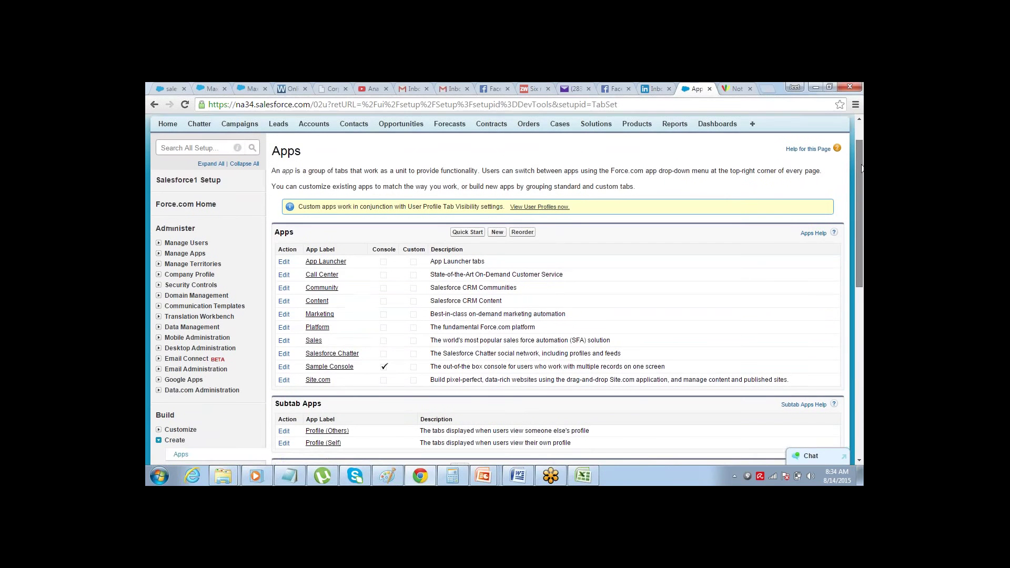
left_click(498, 231)
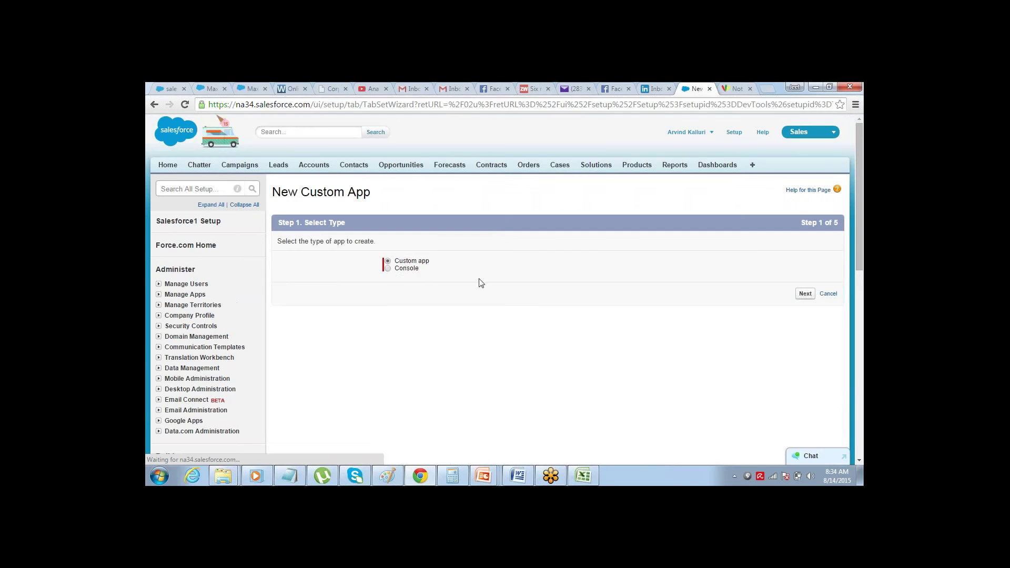
left_click(806, 294)
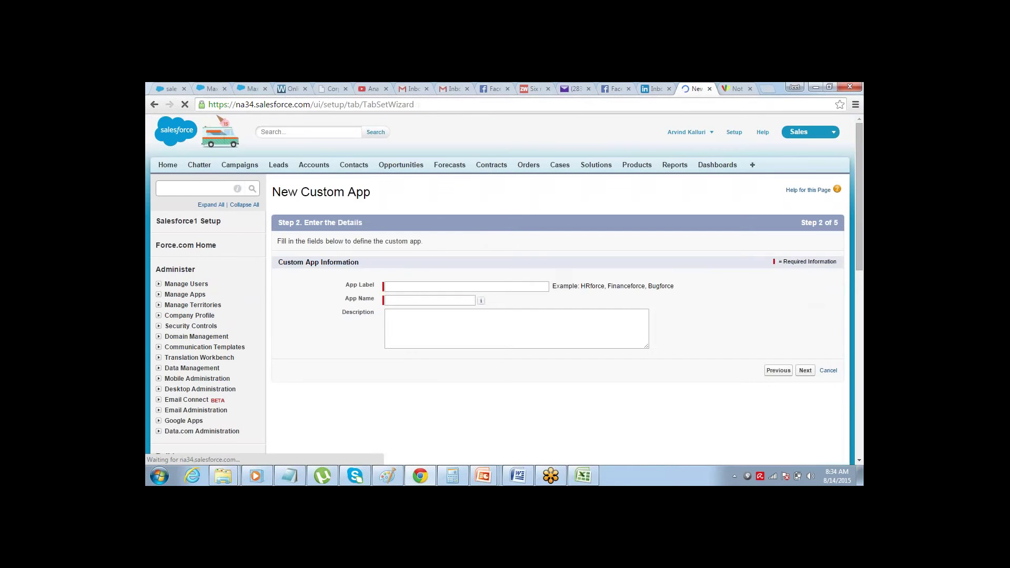
left_click(514, 288)
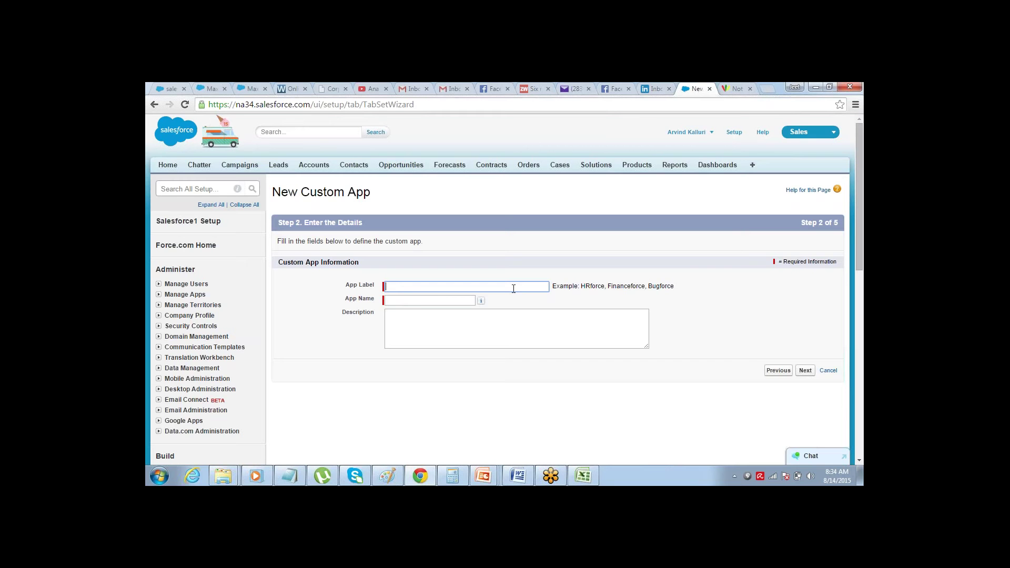
- Enter the App Label 'Hotel Reservation App', correcting the misspelled 'Rserevation'
type("Hotel Rserevation App")
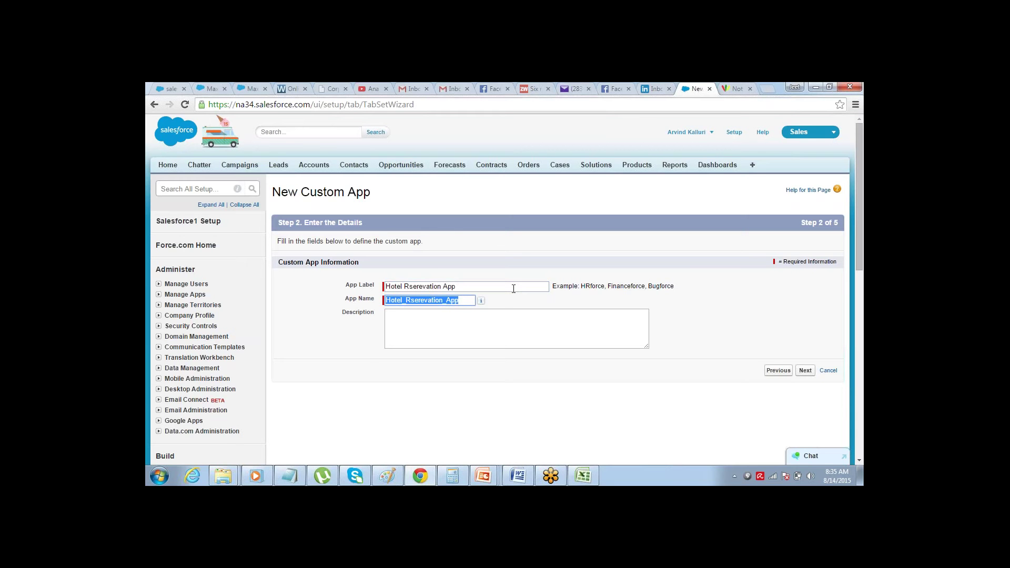
triple_click(513, 289)
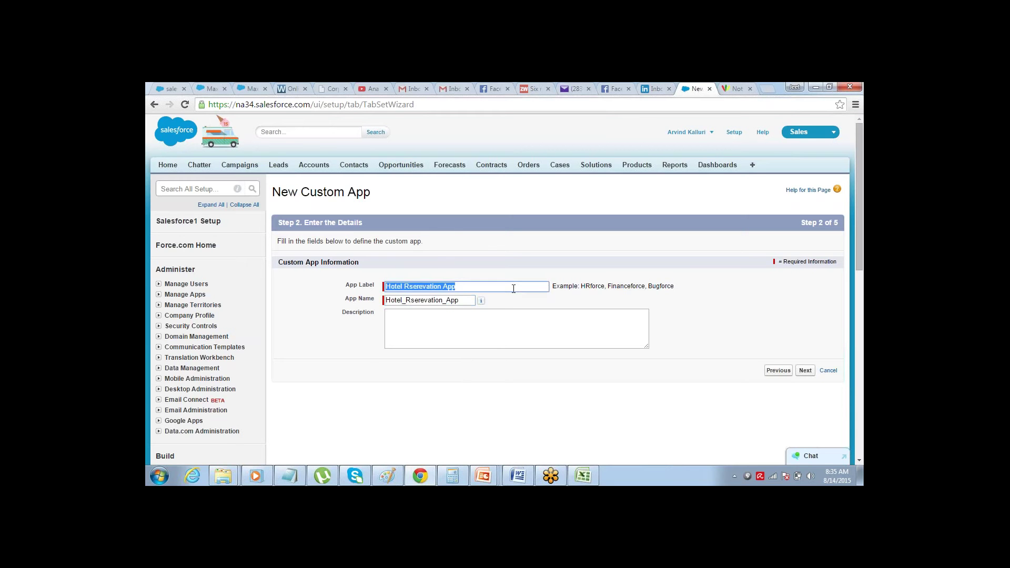
left_click(513, 289)
key("ctrl+shift+Left")
type("Reservat")
type("ion")
key("Tab")
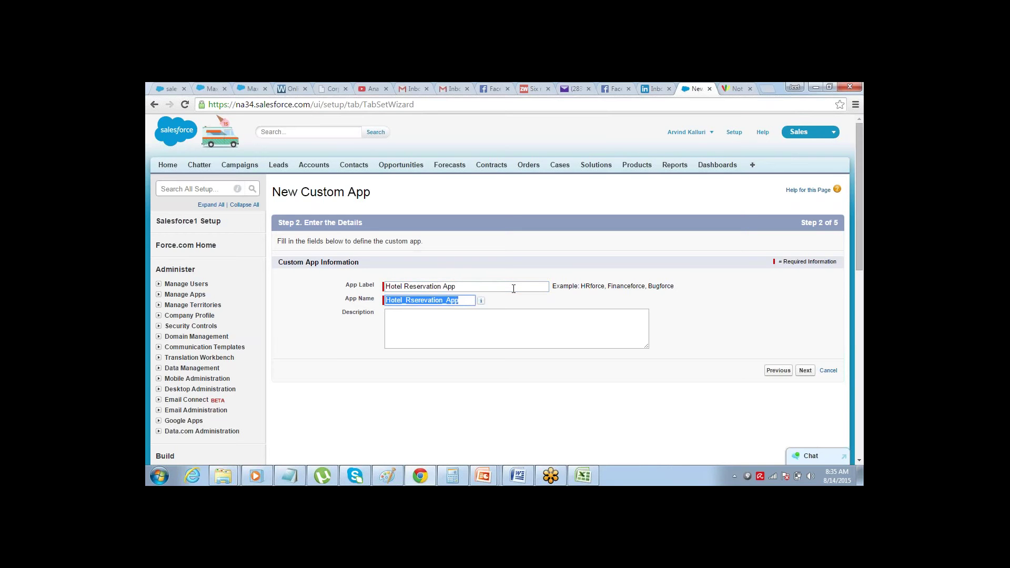
- Set the App Name to 'HRA' and continue to the Step 3 logo page
type("Hotel")
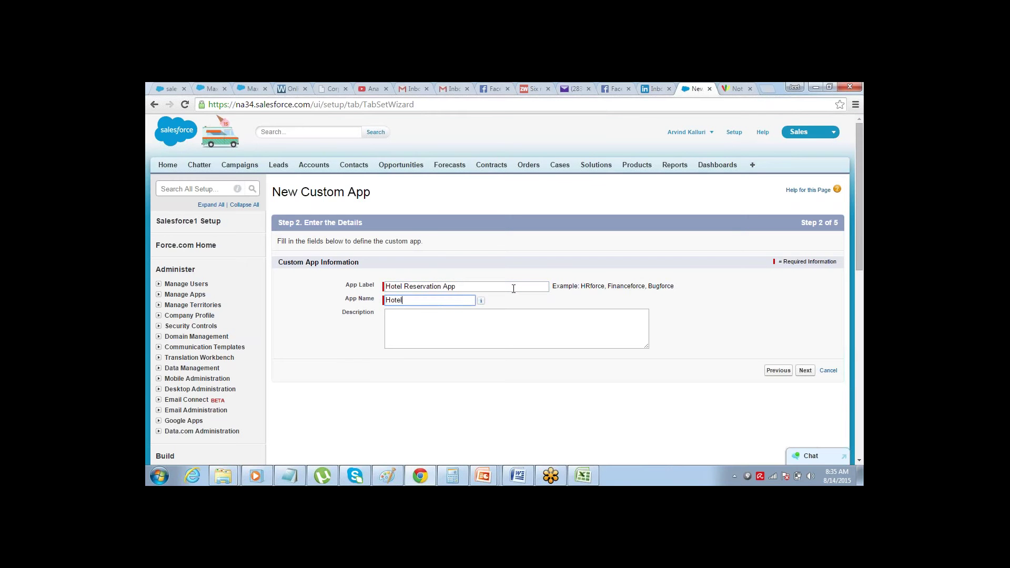
triple_click(513, 289)
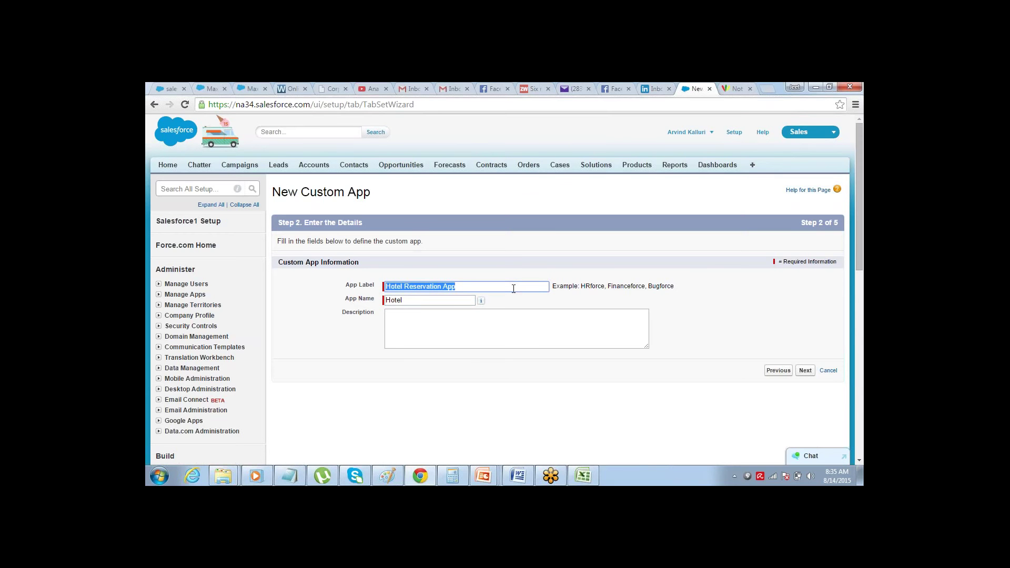
left_click(471, 287)
key("Tab")
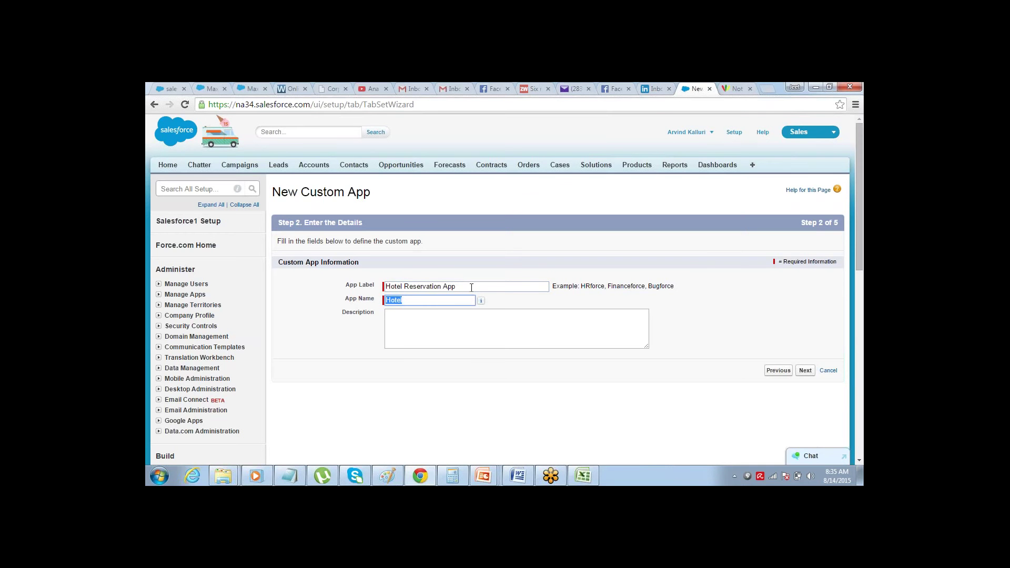
type("HRA")
left_click(807, 373)
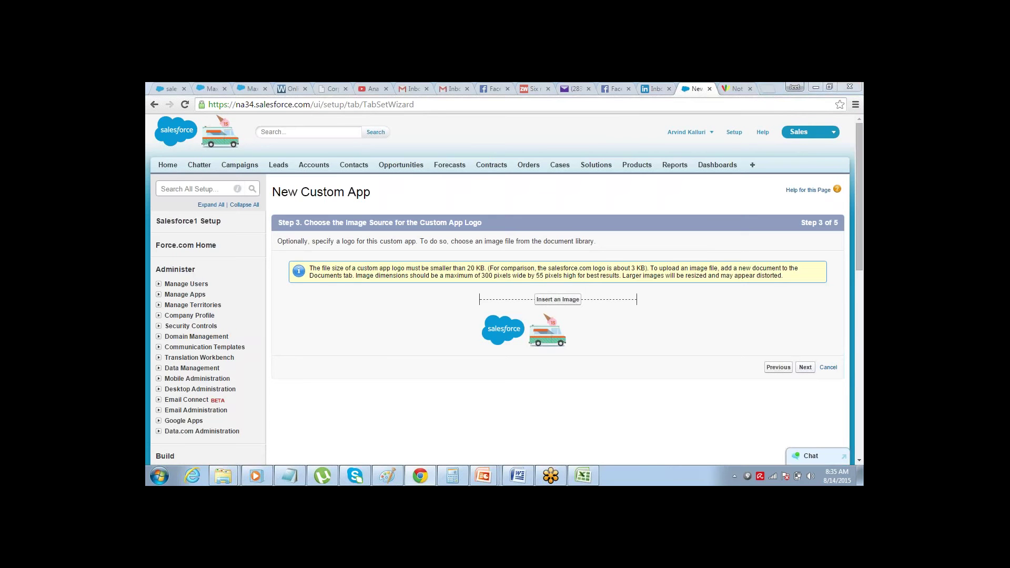
- Skip the logo, keep Home as the only selected tab, and advance to Step 5 Assign to Profiles
left_click(806, 368)
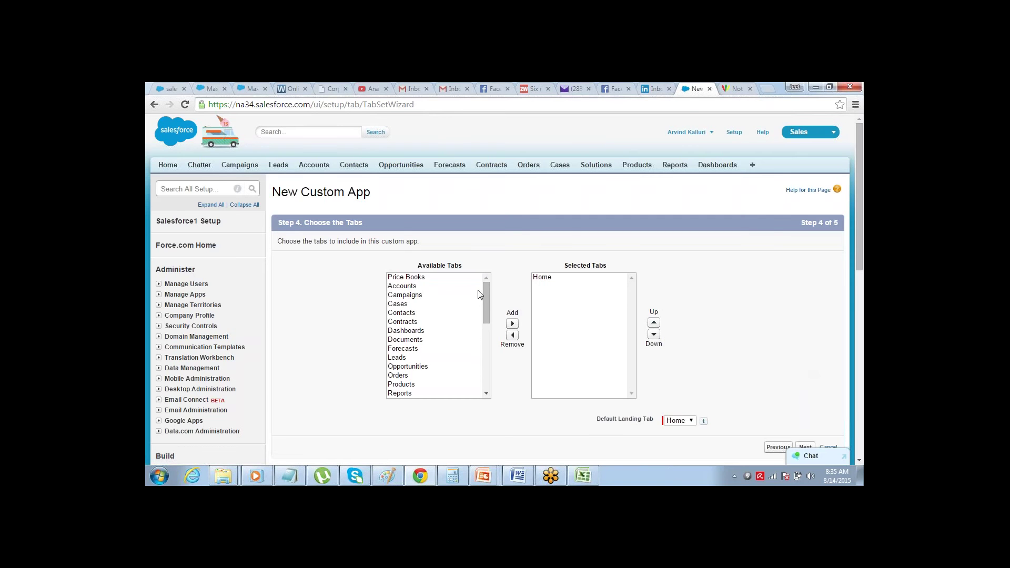
mouse_move(485, 294)
left_mouse_down()
mouse_move(486, 380)
mouse_move(488, 284)
left_mouse_up()
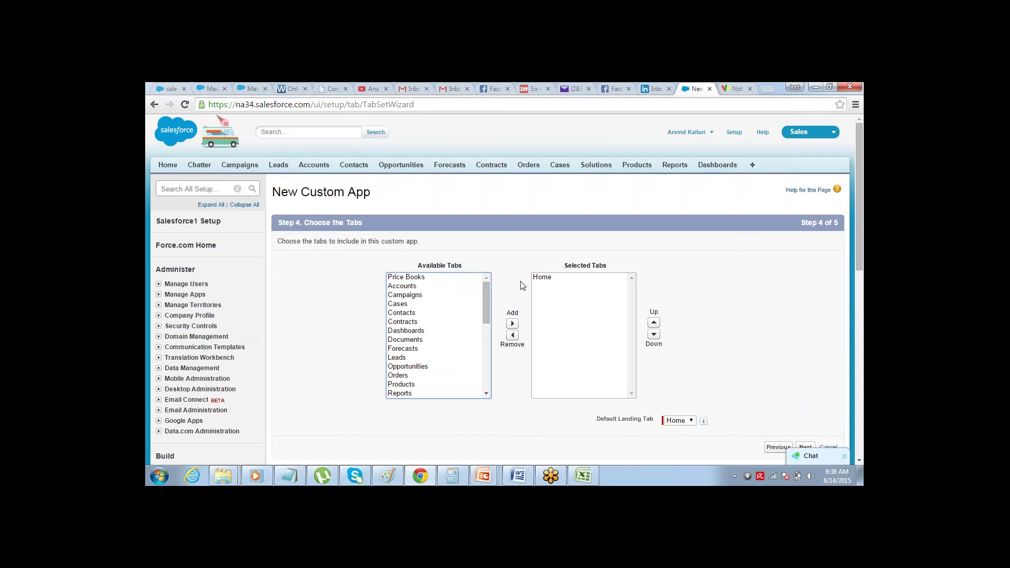
left_click(544, 279)
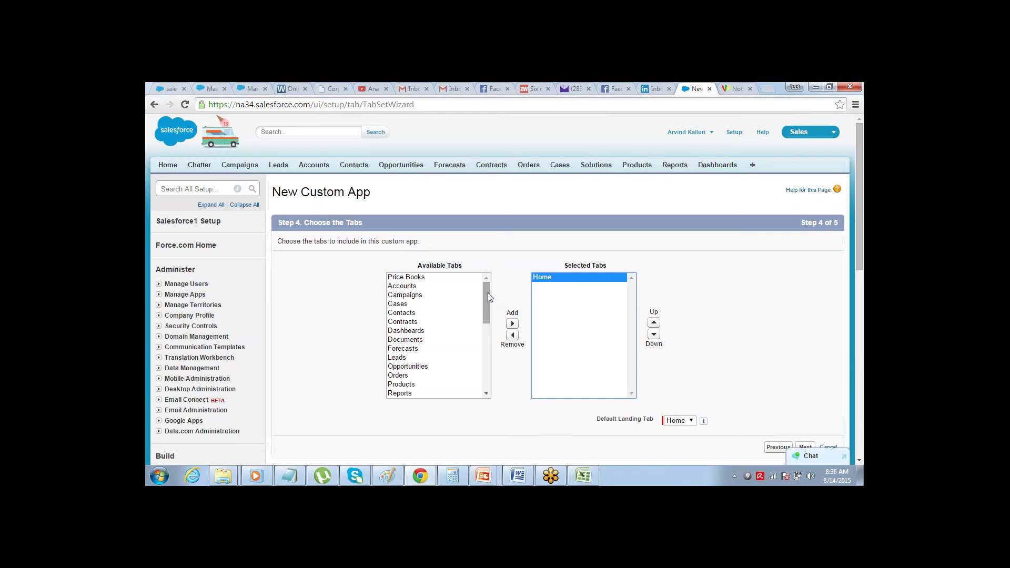
mouse_move(487, 293)
left_mouse_down()
mouse_move(484, 379)
mouse_move(490, 282)
left_mouse_up()
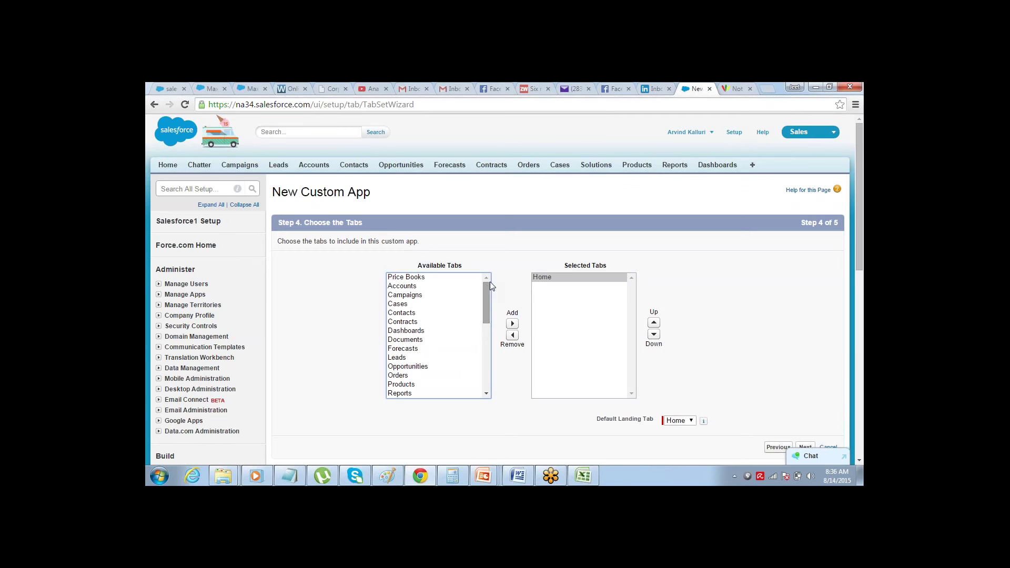
left_click(516, 255)
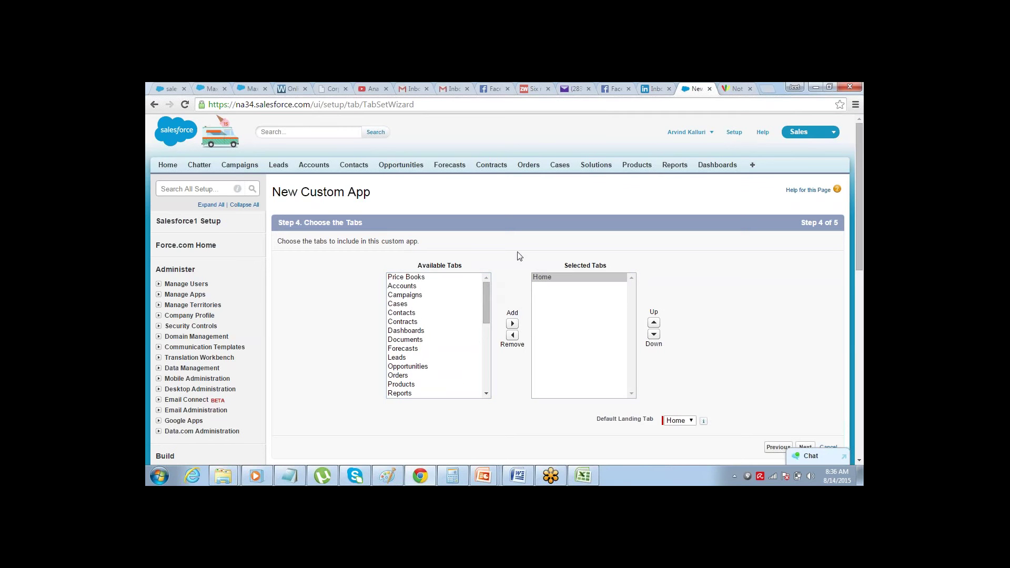
left_click(859, 461)
left_click(805, 426)
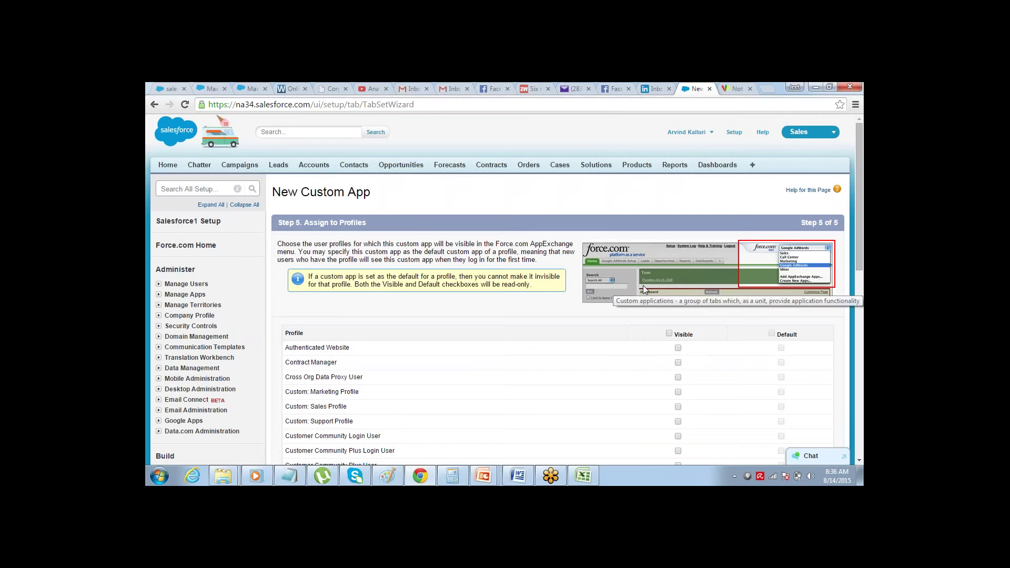
- Tick the Visible header checkbox to expose the app to all profiles, then save it
left_click(669, 333)
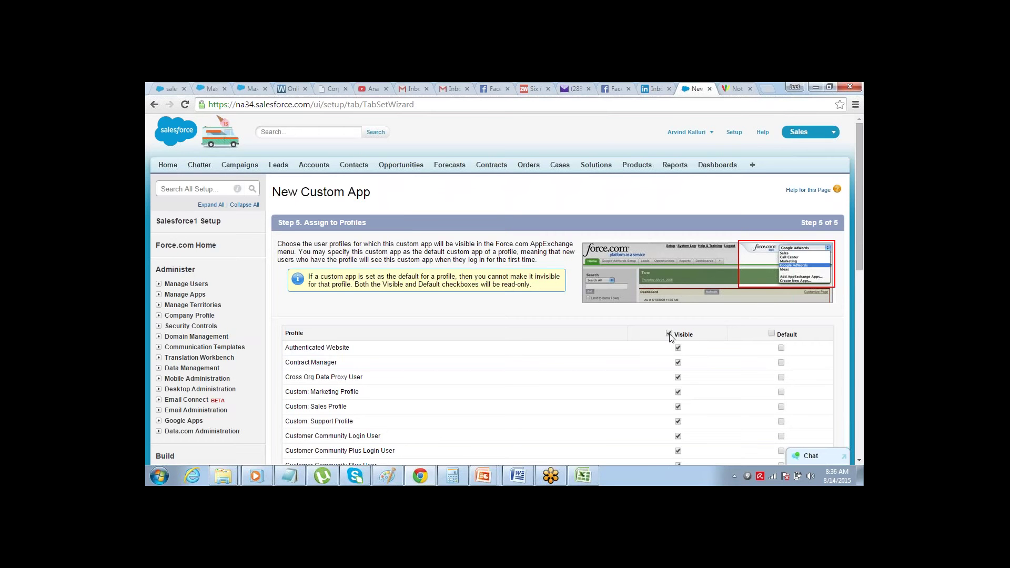
scroll(823, 284, "down", 5)
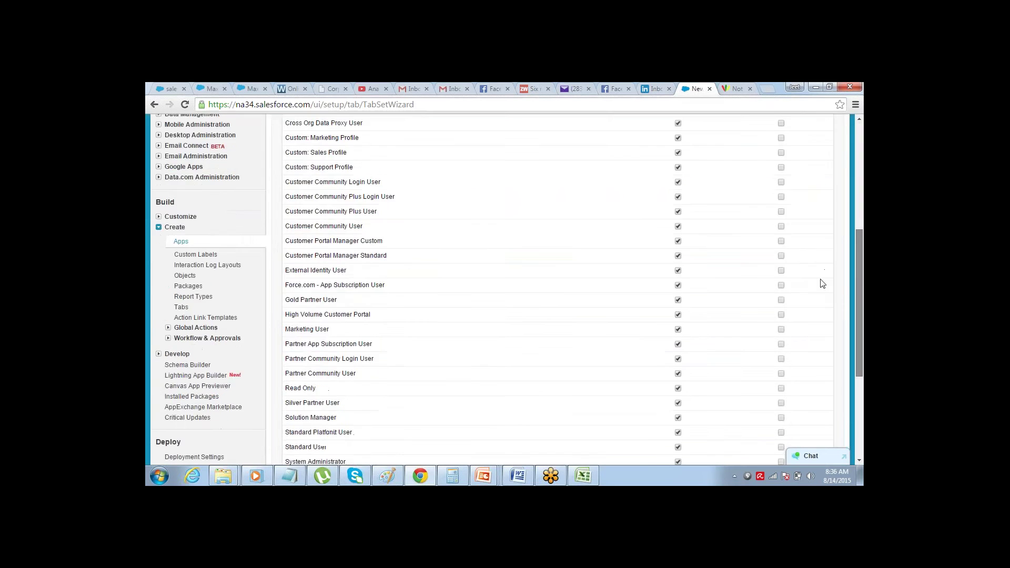
scroll(821, 295, "down", 1)
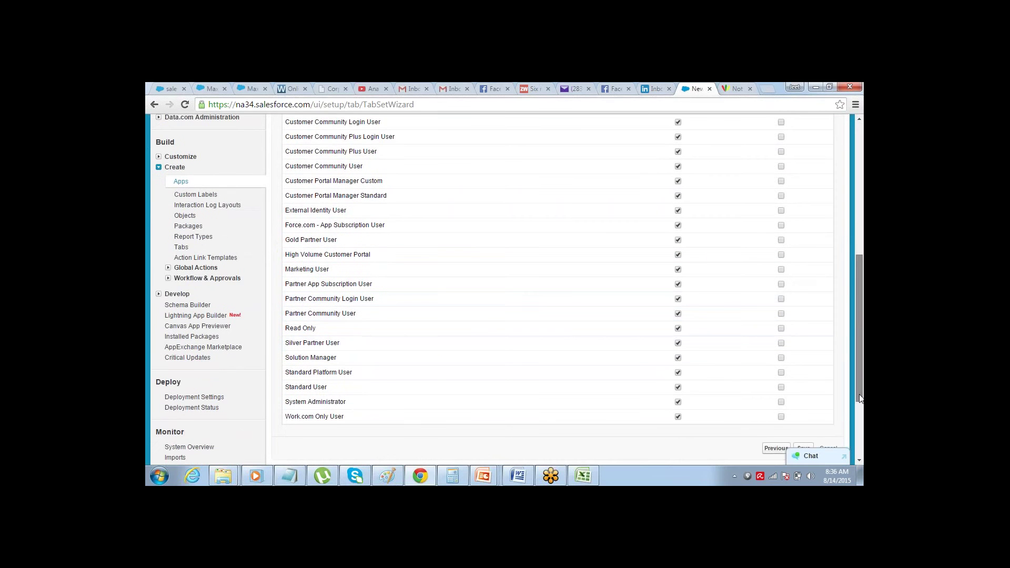
scroll(860, 372, "down", 1)
left_click(803, 416)
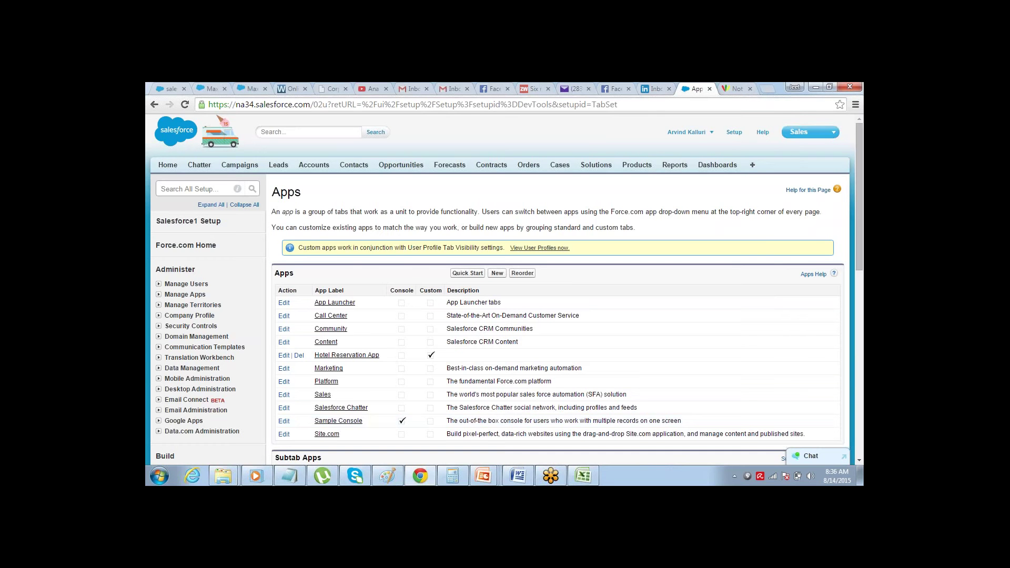
- Switch Salesforce to the Hotel Reservation App, then bring the Excel table plan forward
left_click(832, 134)
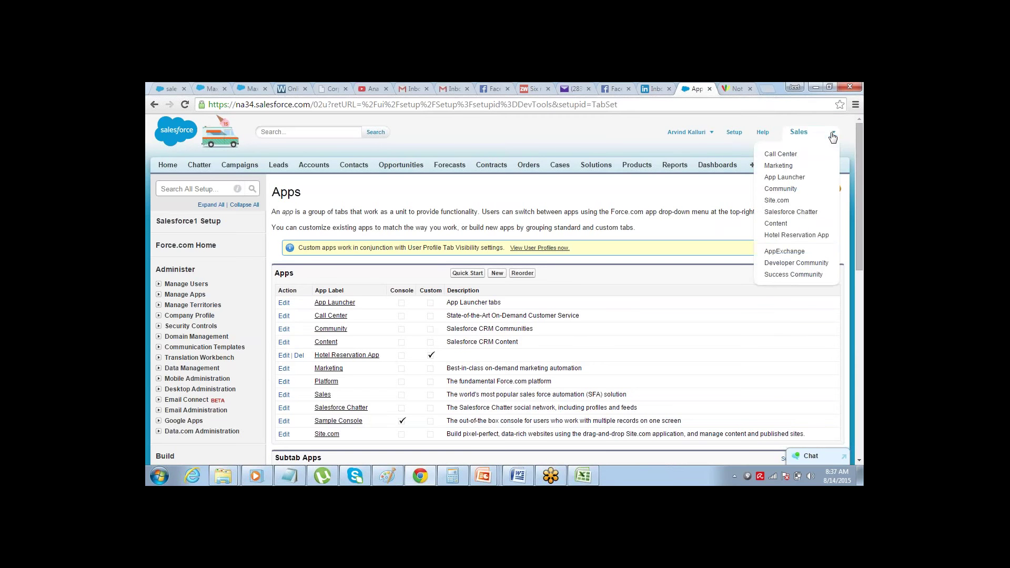
left_click(801, 236)
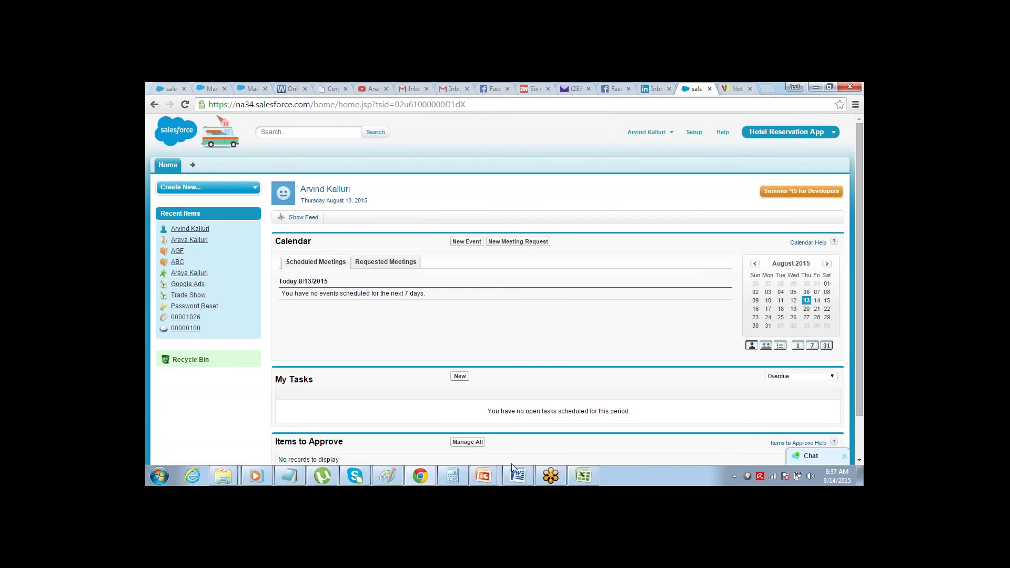
left_click(584, 477)
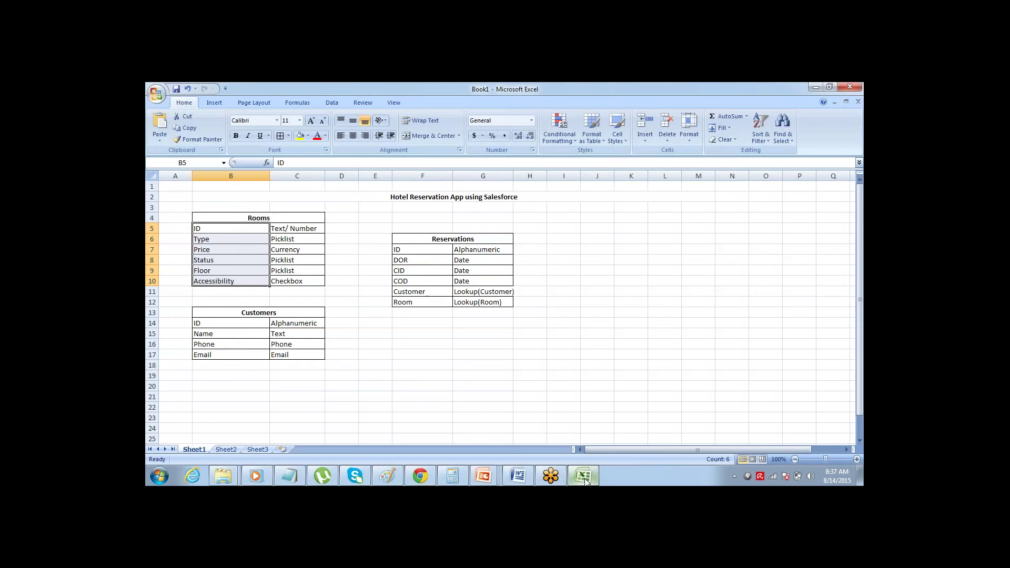
- Minimise Excel to get back to the Hotel Reservation App home page
left_click(583, 477)
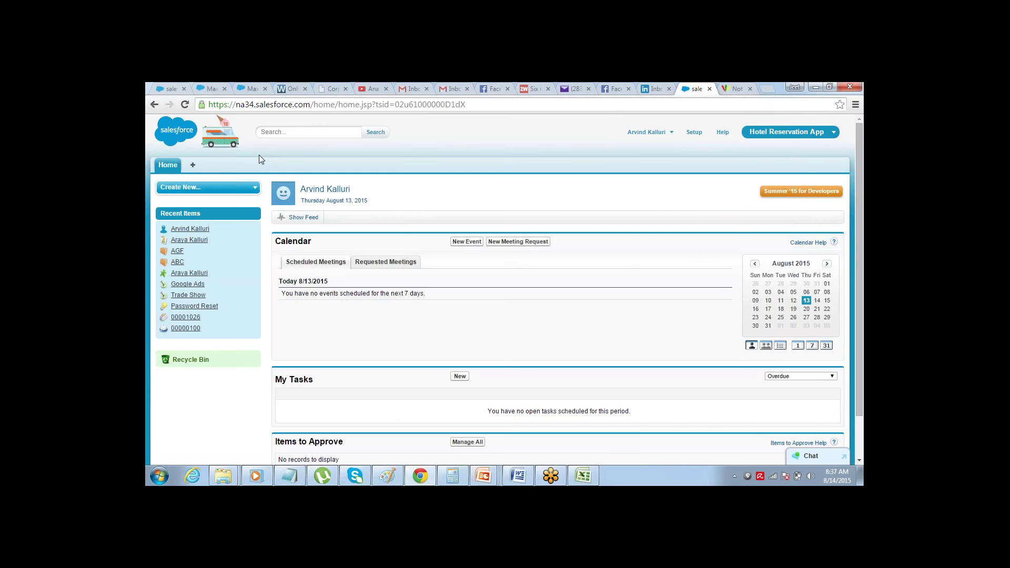
- Go to Setup and open Build > Create > Objects, which lists no custom objects yet
key("alt+Tab")
key("alt+Tab")
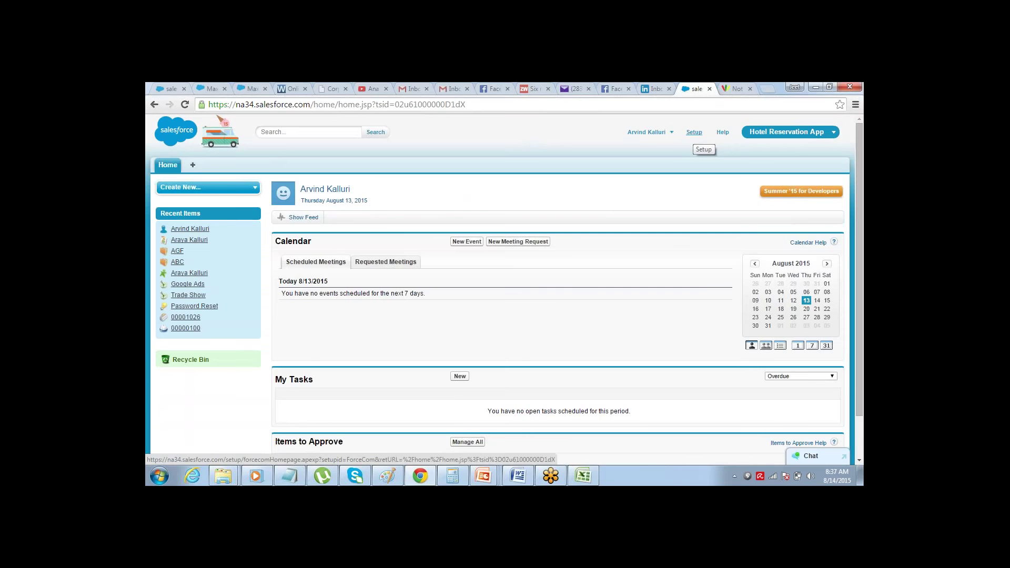
left_click(695, 132)
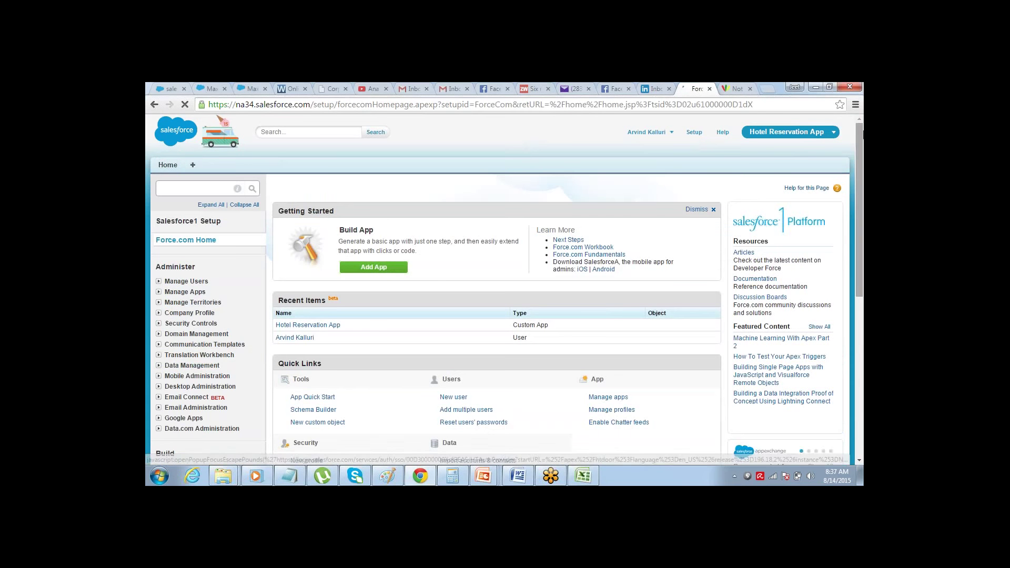
scroll(859, 130, "down", 4)
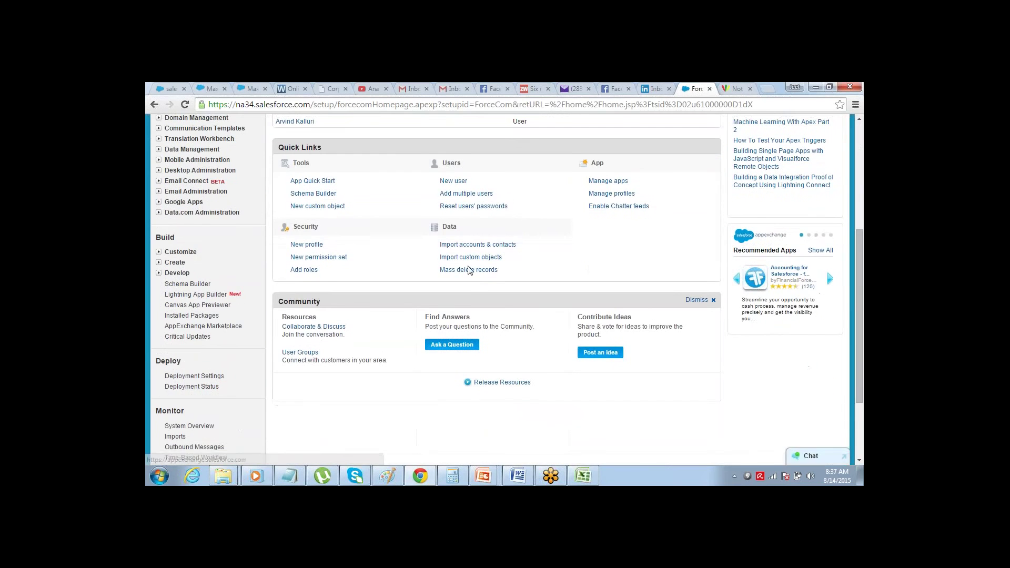
left_click(157, 263)
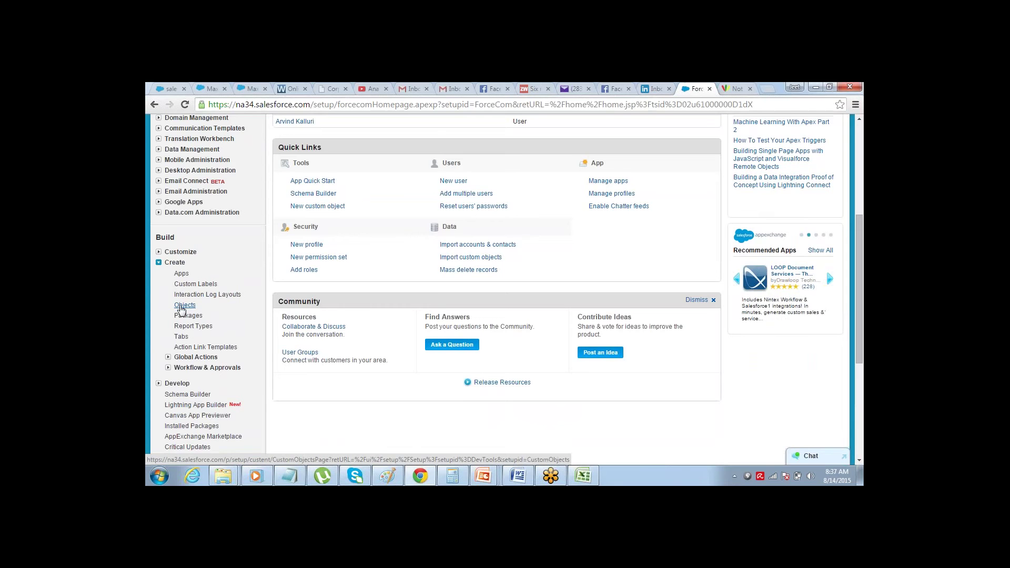
left_click(180, 308)
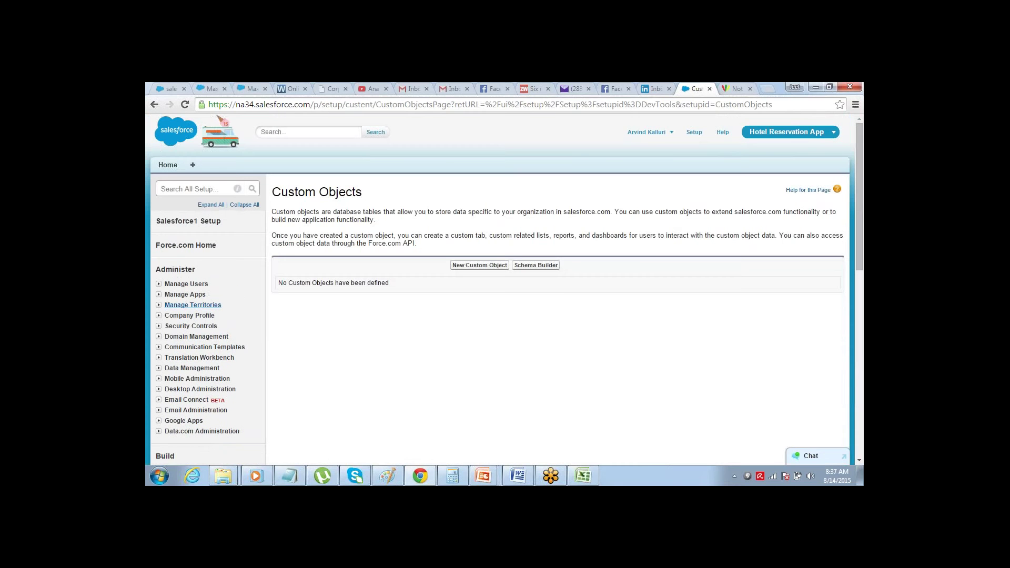
- Create a new custom object with label 'Room' and plural label 'Rooms', and save it
left_click(476, 271)
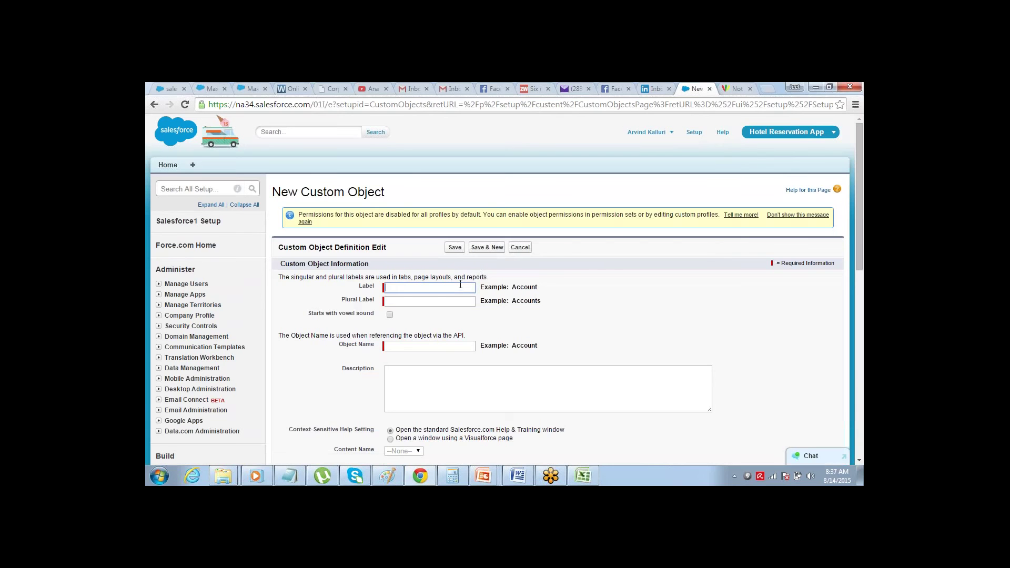
type("Room")
key("Tab")
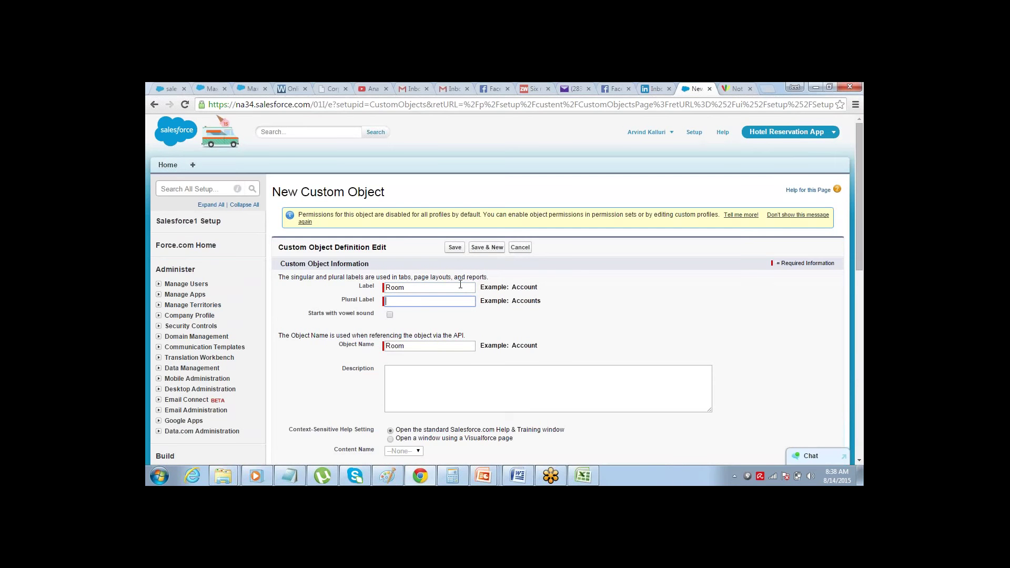
type("Rooms")
key("Tab")
left_click(455, 247)
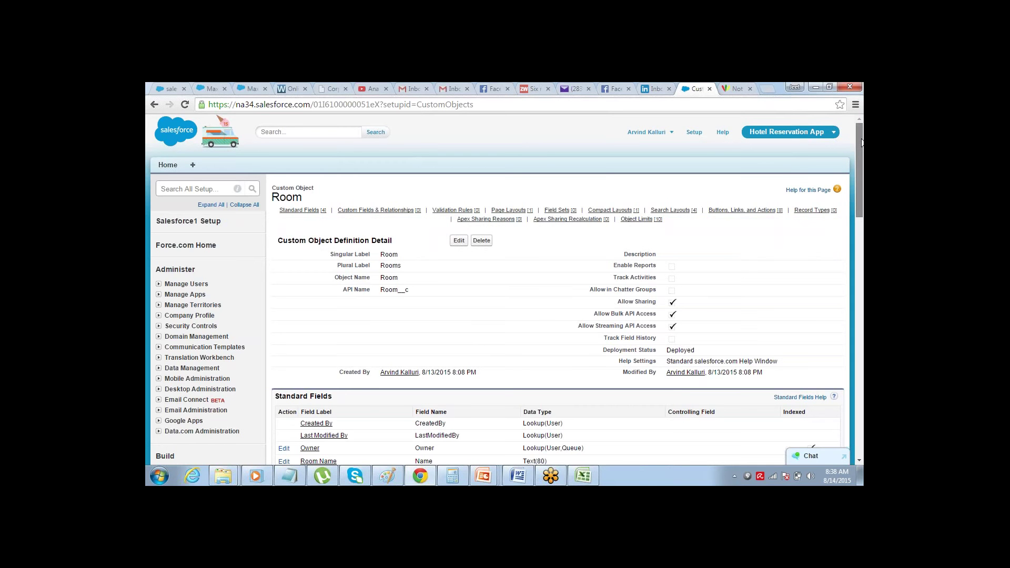
- Highlight the Room object's Custom Fields section heading, then switch to the Excel plan
left_click_drag(861, 142, 832, 204)
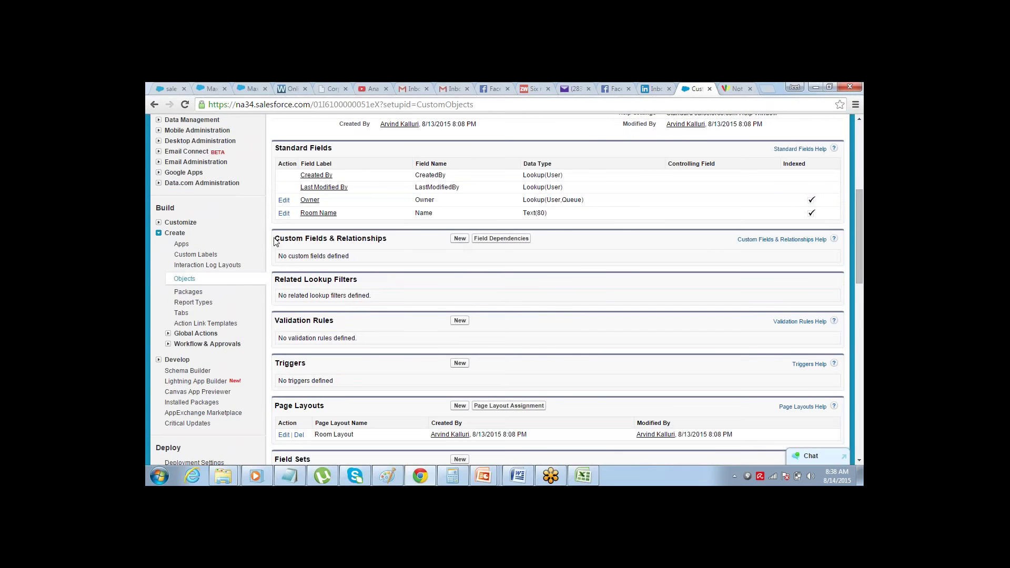
left_click_drag(274, 240, 377, 238)
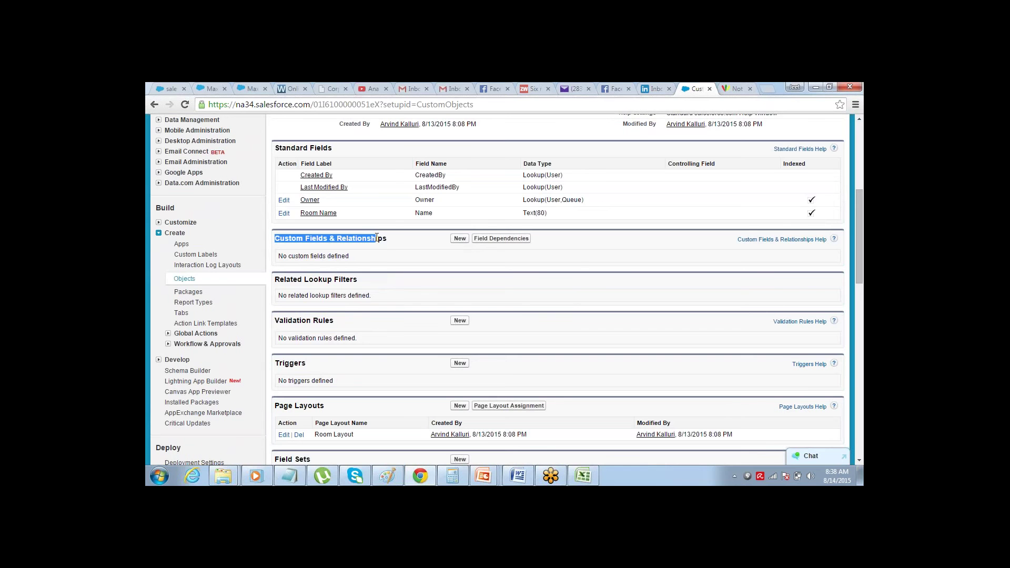
key("alt+Tab")
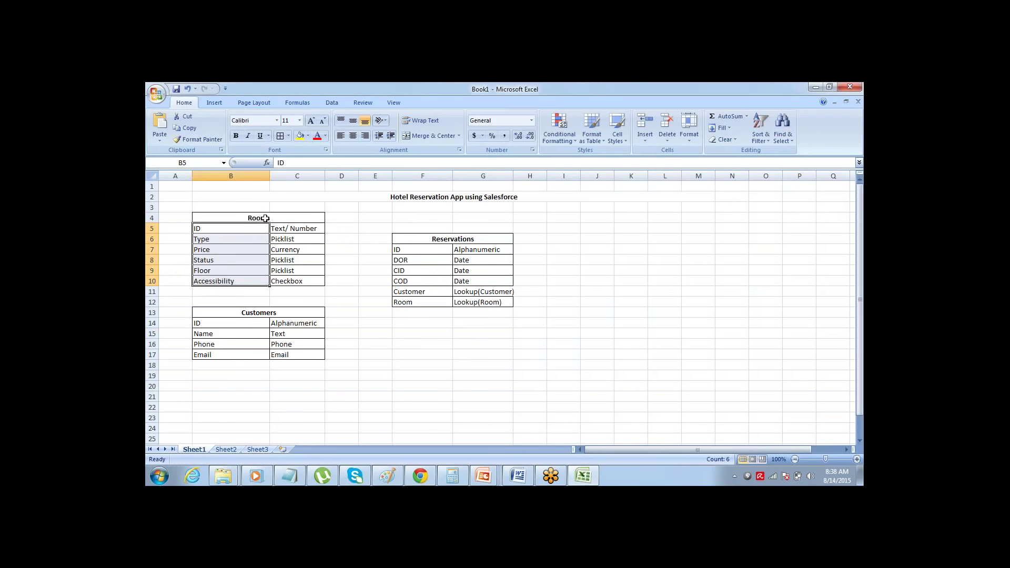
- Select the Rooms field names and types in B5:C10, then return to Salesforce
left_click(265, 218)
key("ctrl+a")
left_click(265, 218)
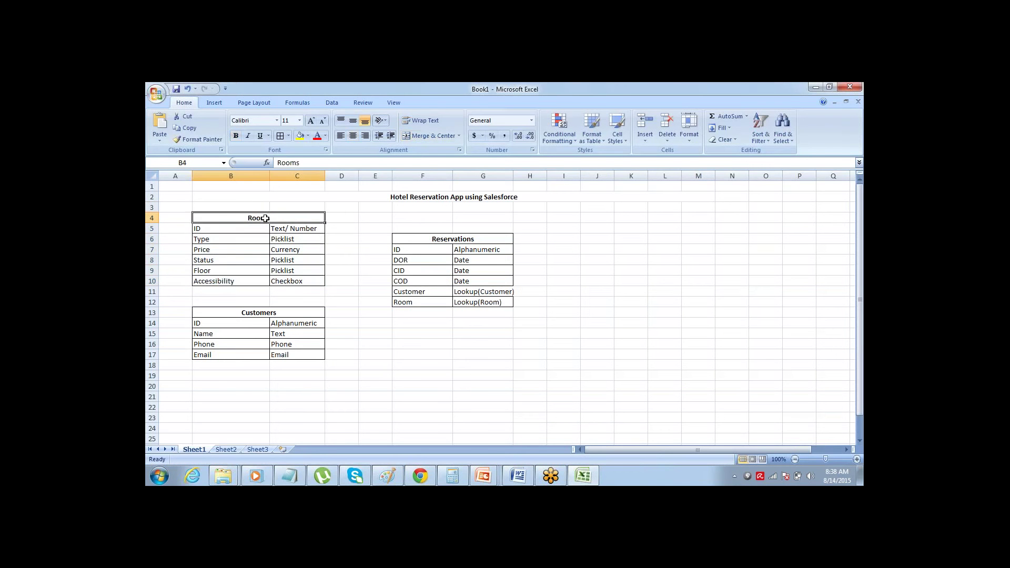
key("Down")
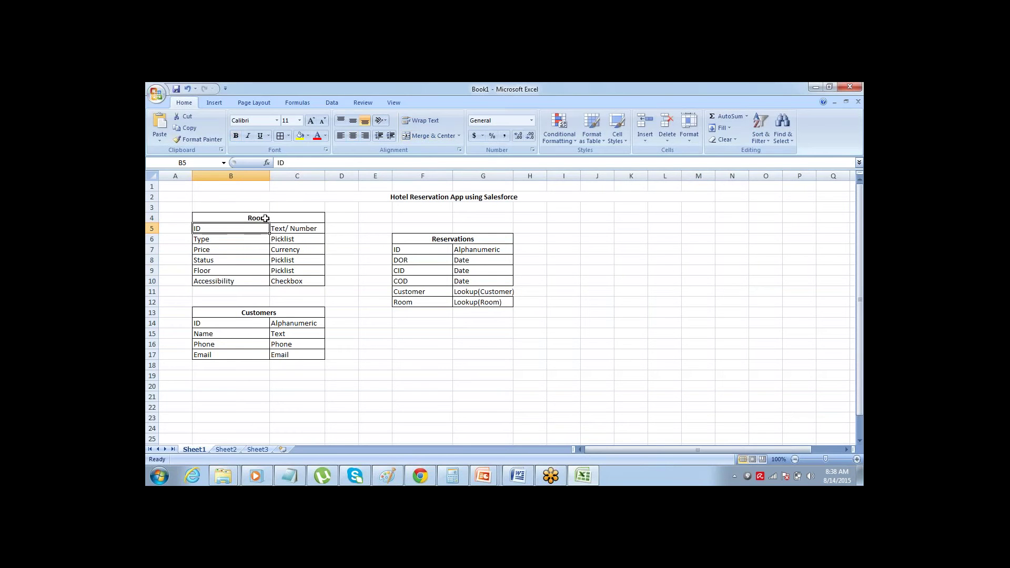
key("ctrl+shift+Down")
key("shift+Right")
key("shift+Right")
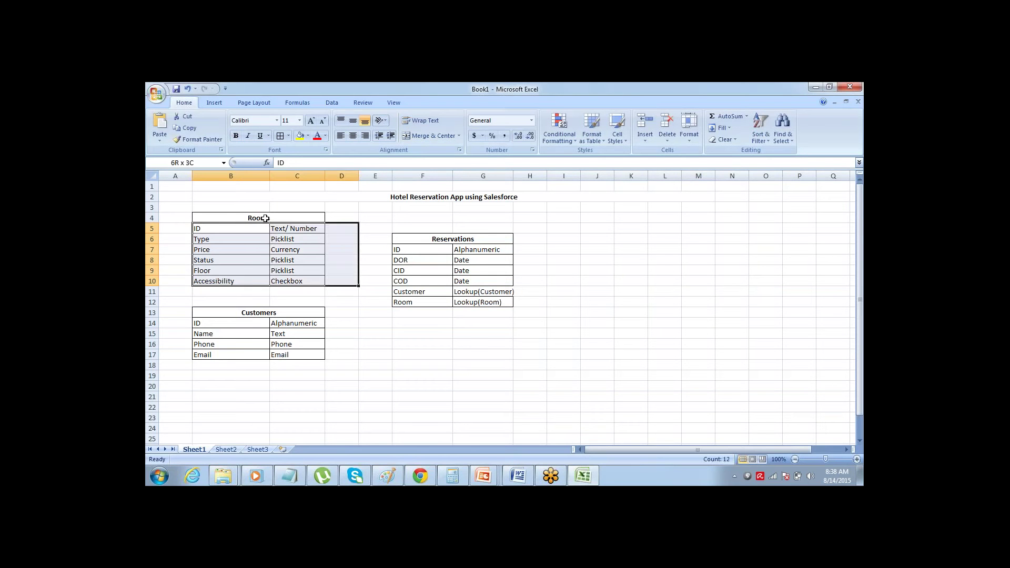
key("shift+Left")
key("Down")
key("Up")
key("ctrl+shift+Down")
key("shift+Right")
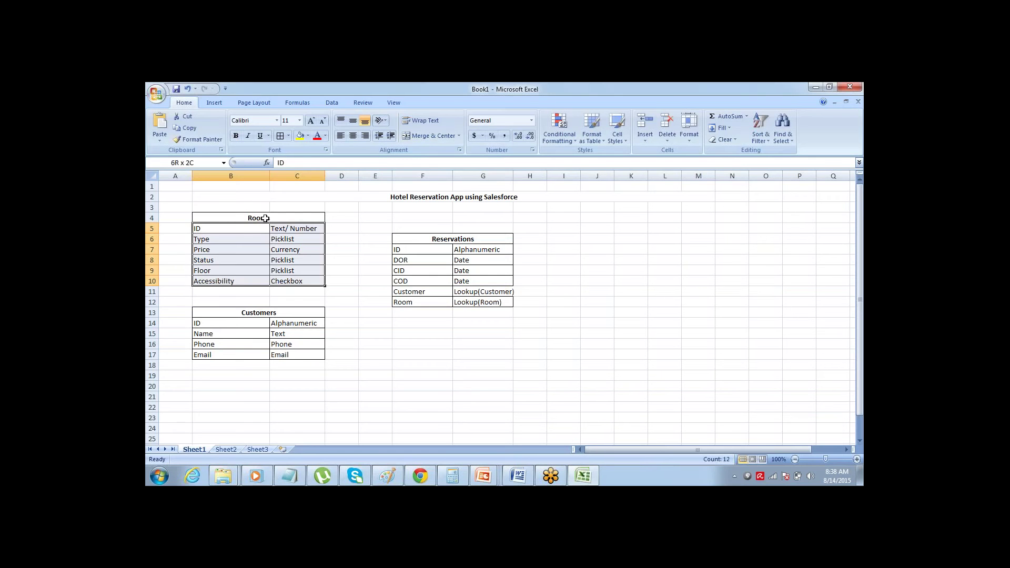
key("alt+Tab")
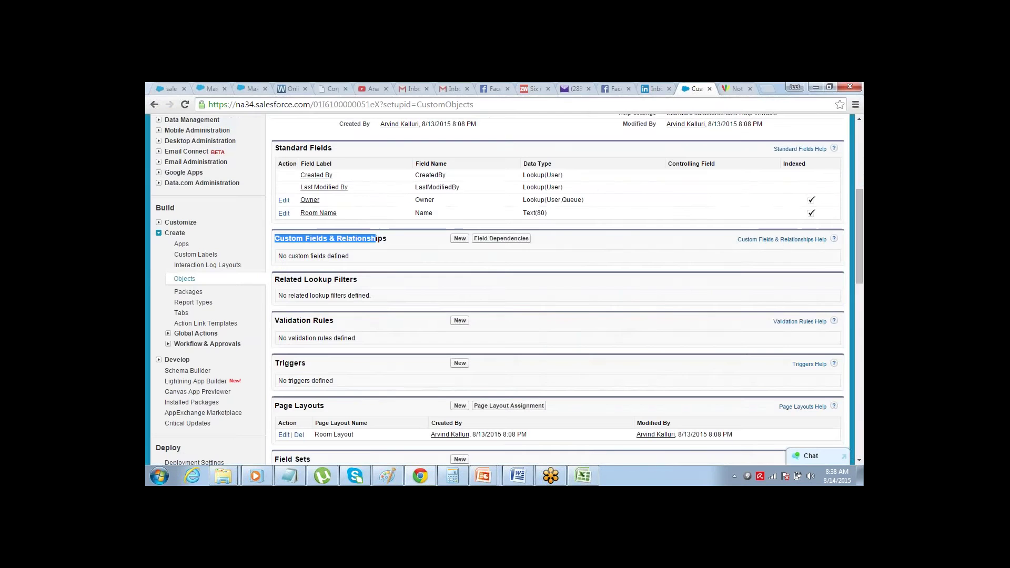
left_click(330, 237)
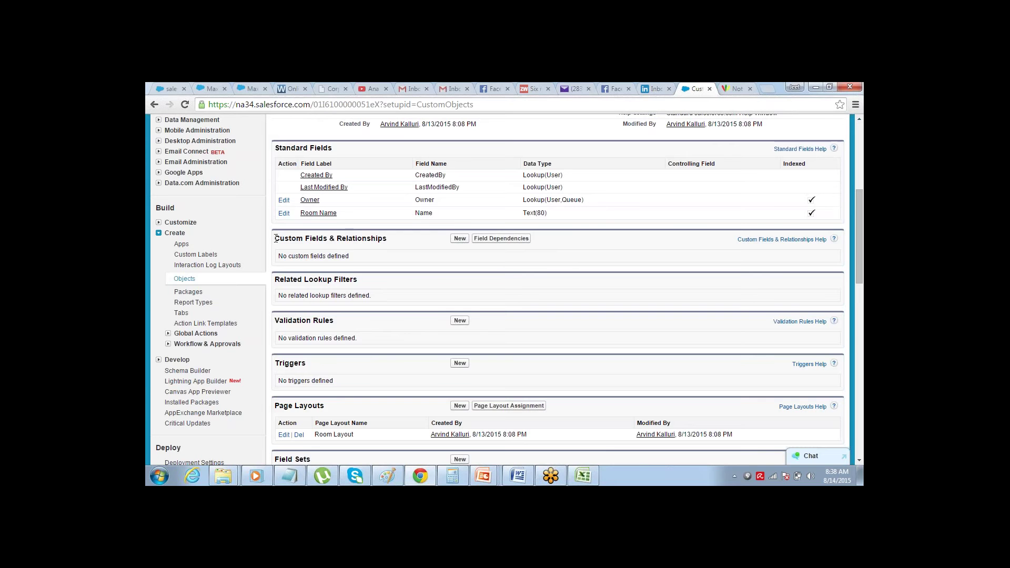
left_click_drag(276, 241, 328, 241)
left_click_drag(277, 164, 379, 218)
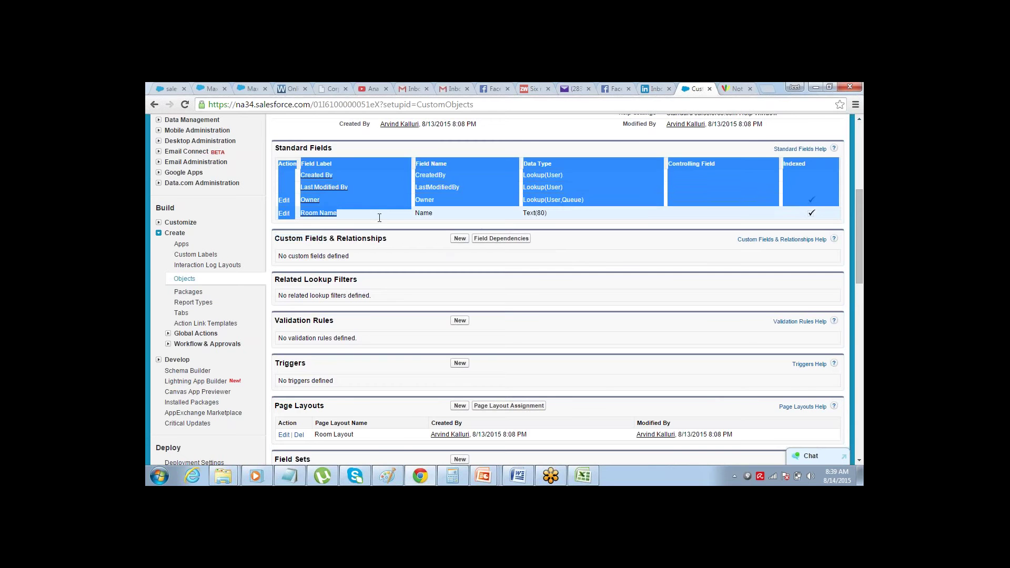
left_click(380, 217)
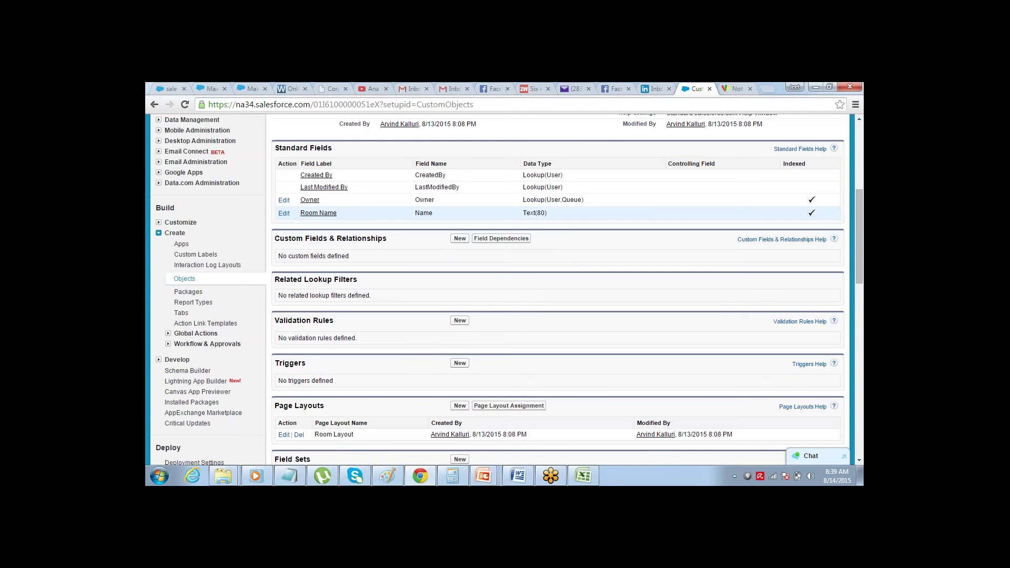
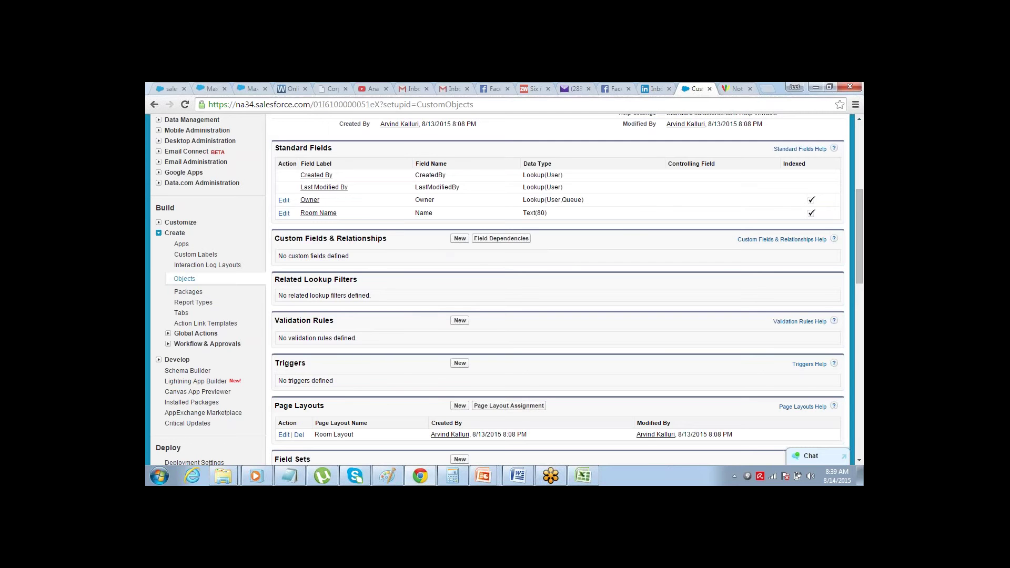
- Highlight the Standard Fields heading and the Room Name field label on the Room page
double_click(292, 149)
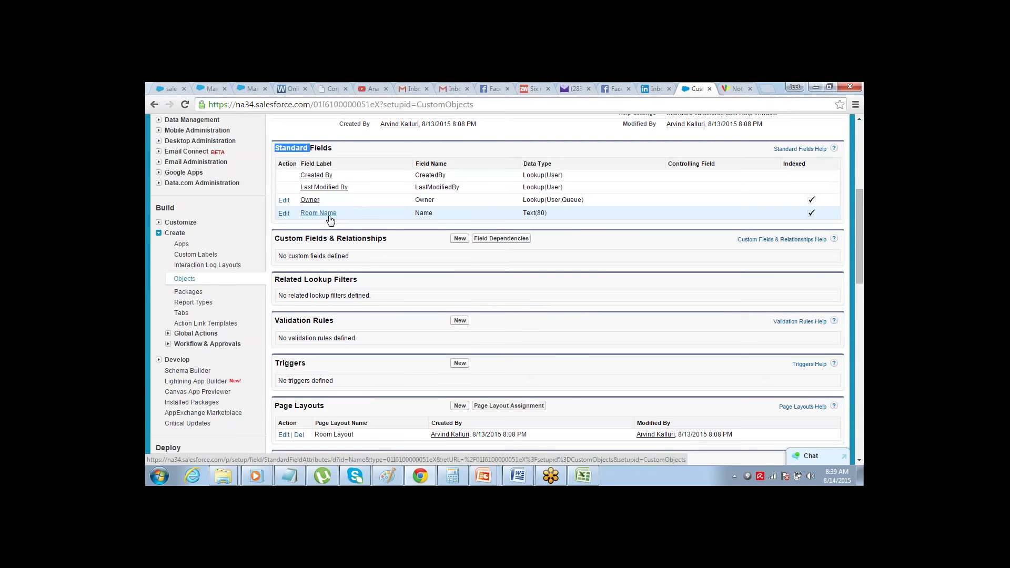
left_click_drag(338, 215, 304, 191)
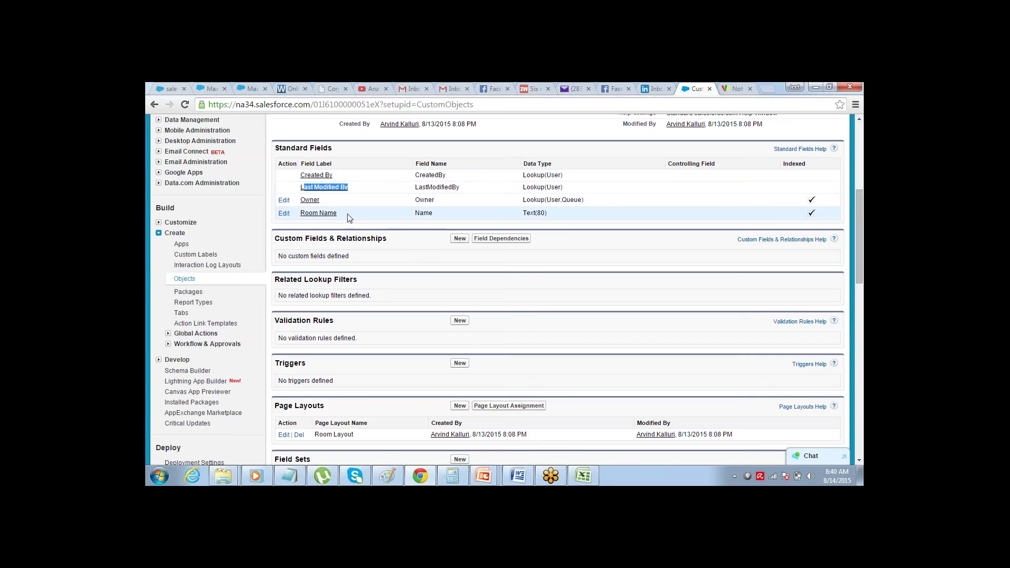
left_click_drag(347, 217, 303, 218)
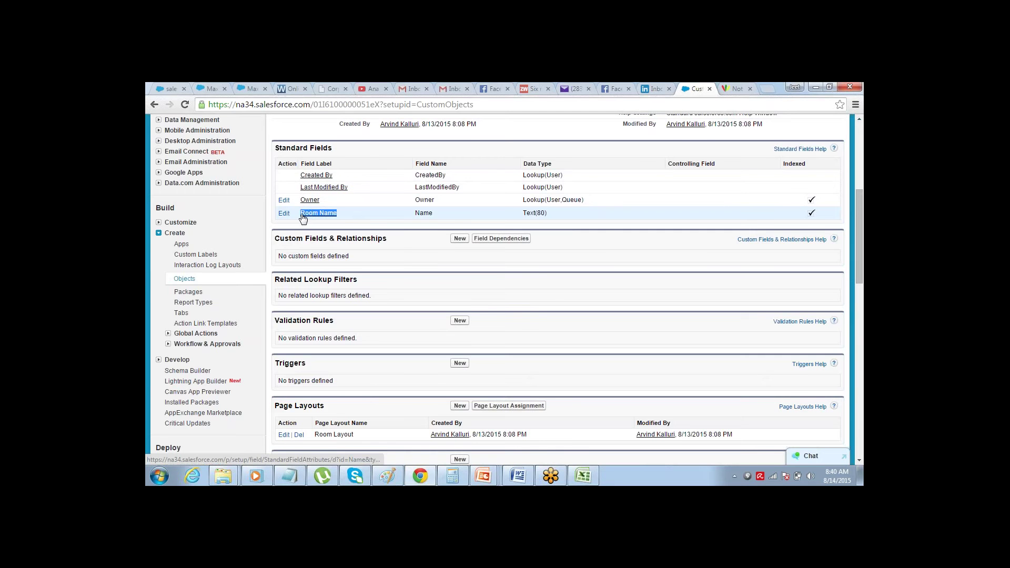
- In Excel, mark the Rooms ID row 'Done' in A5, select B6:B10, then return to Salesforce
left_click(588, 476)
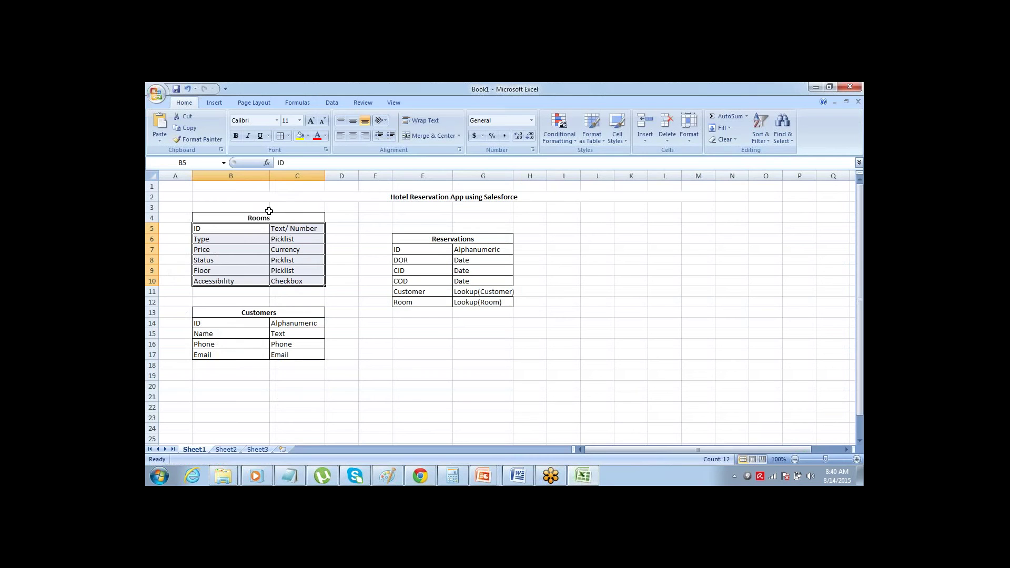
left_click(212, 228)
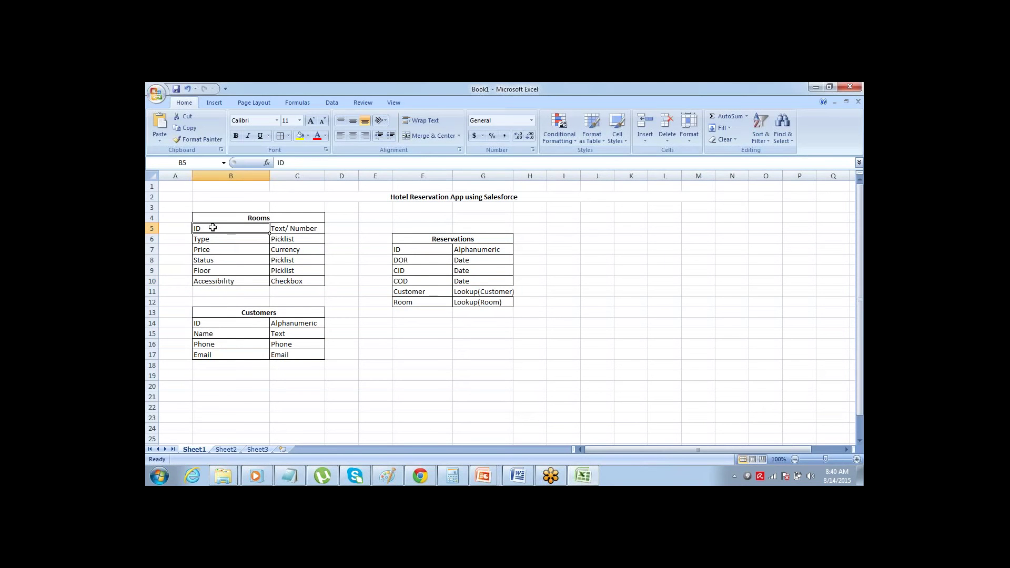
key("Left")
type("Done")
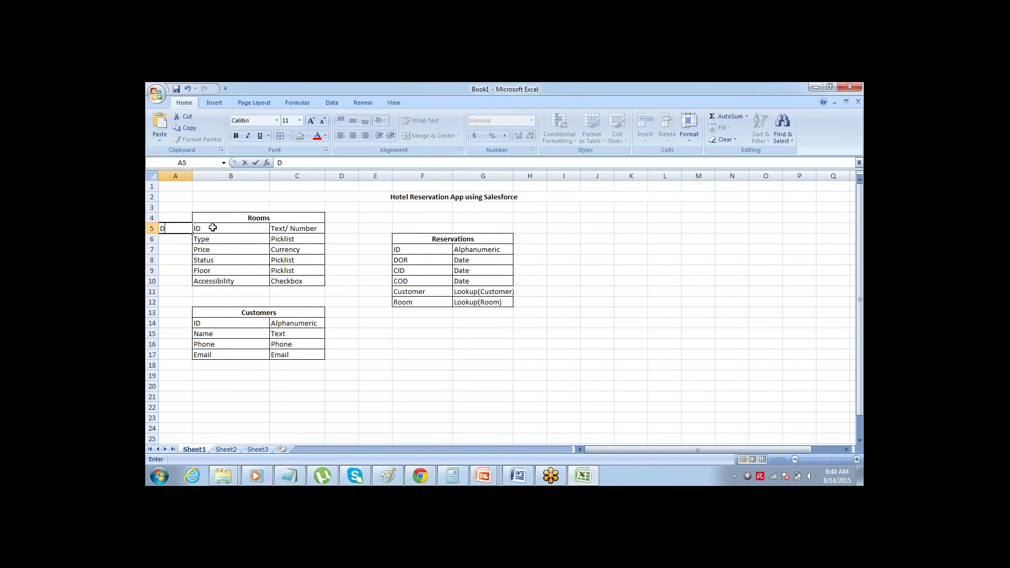
key("Return")
key("Right")
key("ctrl+shift+Down")
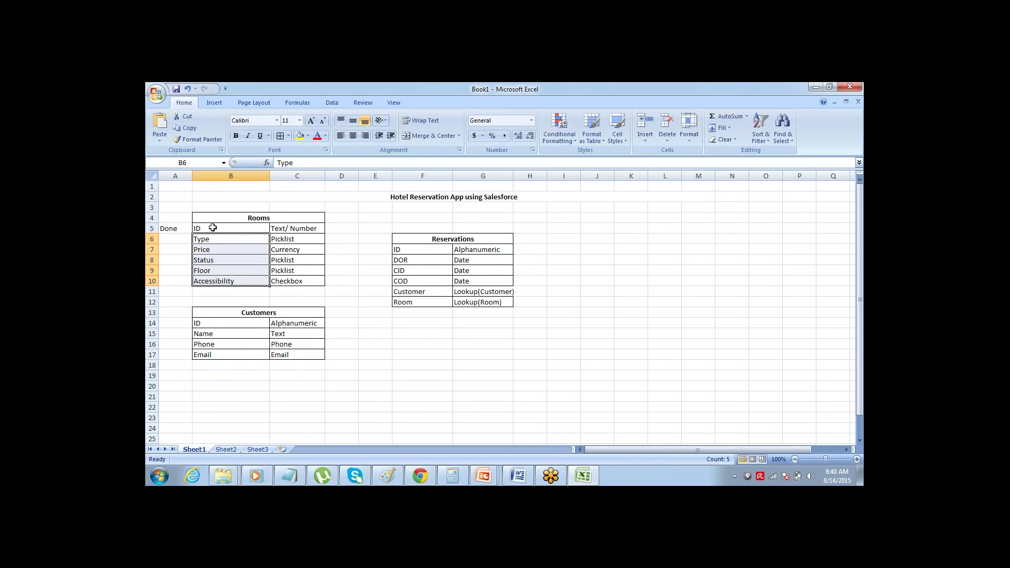
key("alt+Tab")
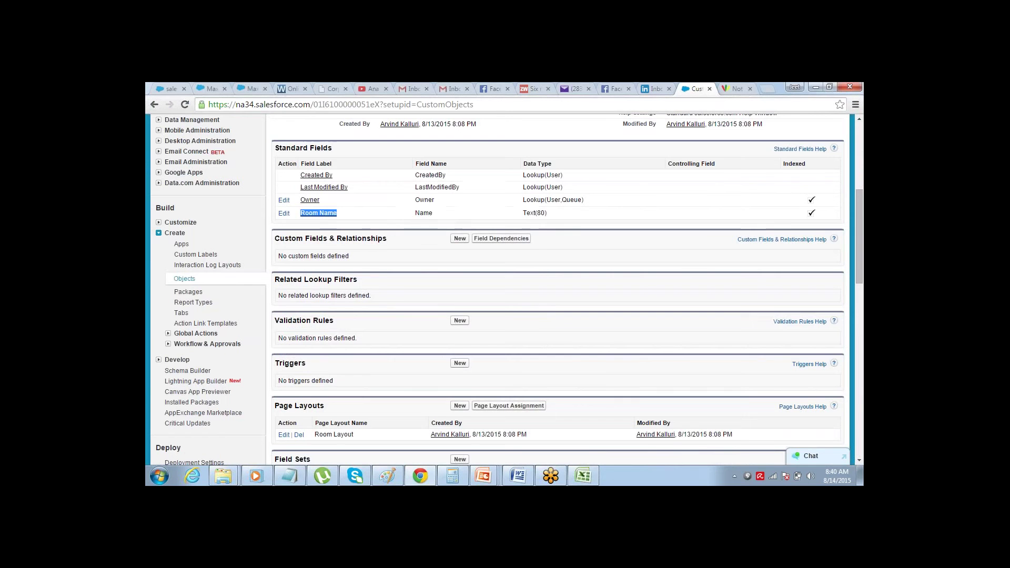
- Start a new Room custom field and scroll through the Step 1 data type options
left_click(430, 255)
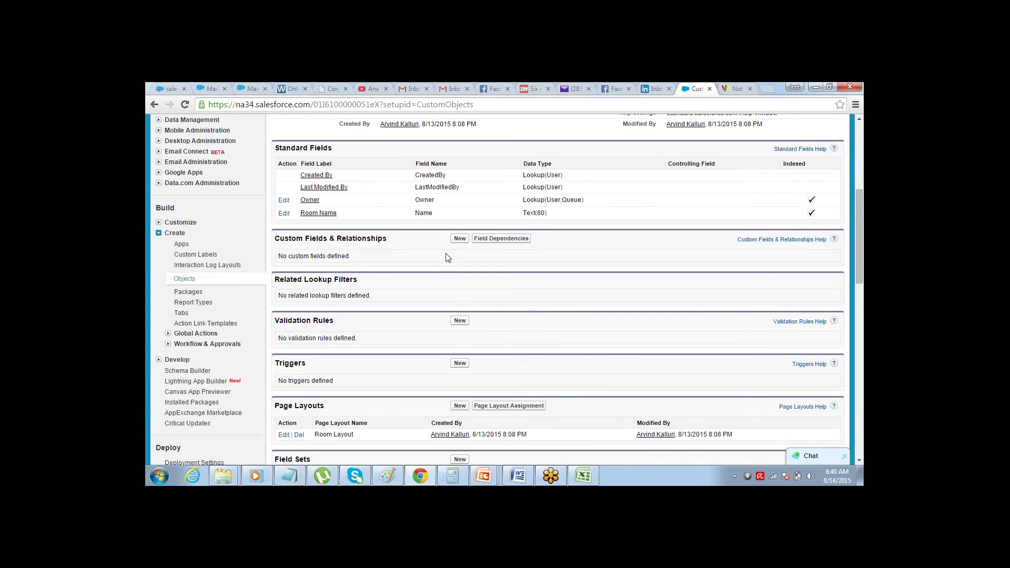
left_click(458, 242)
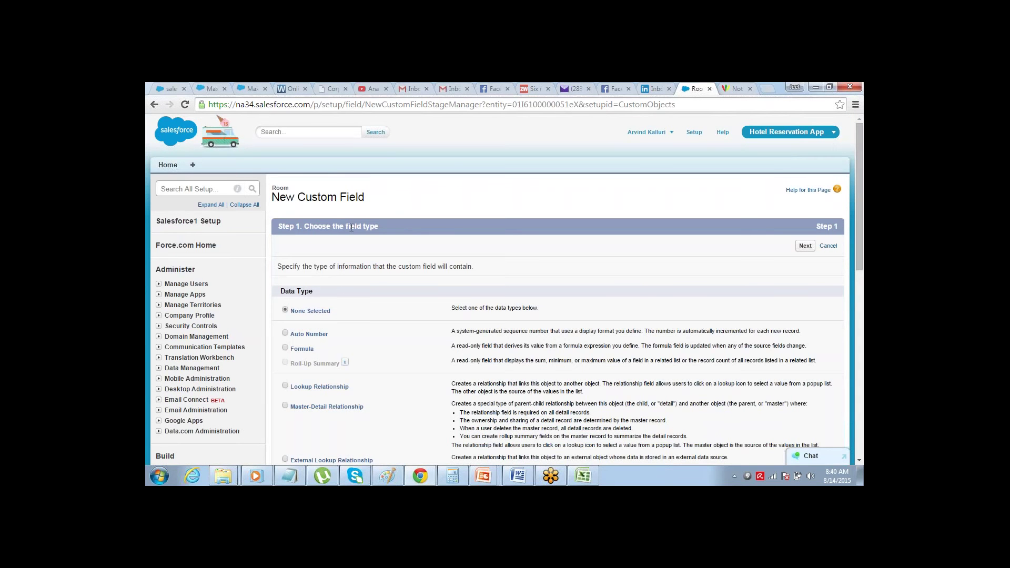
left_click_drag(350, 227, 374, 227)
scroll(857, 137, "down", 3)
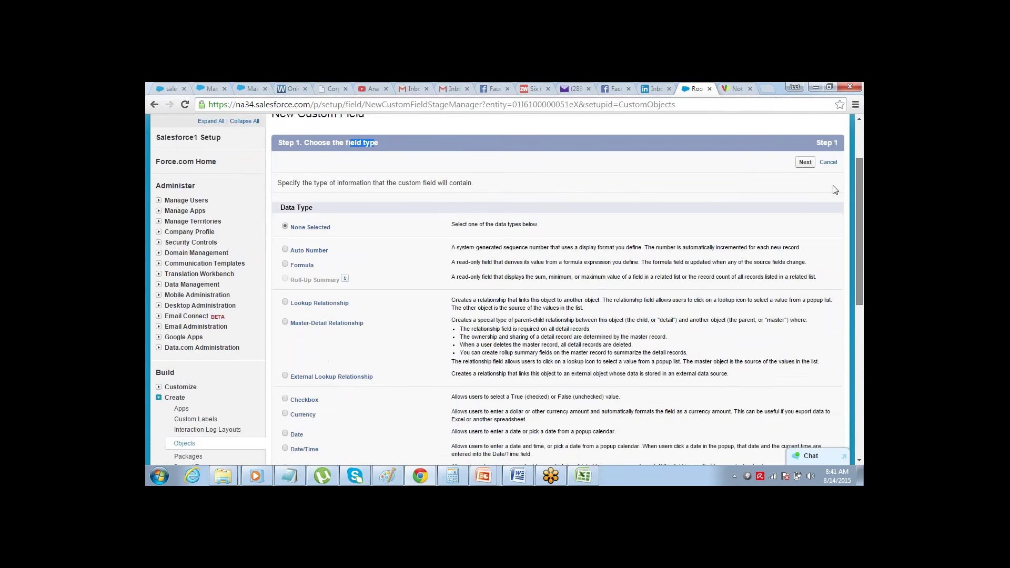
scroll(829, 211, "down", 5)
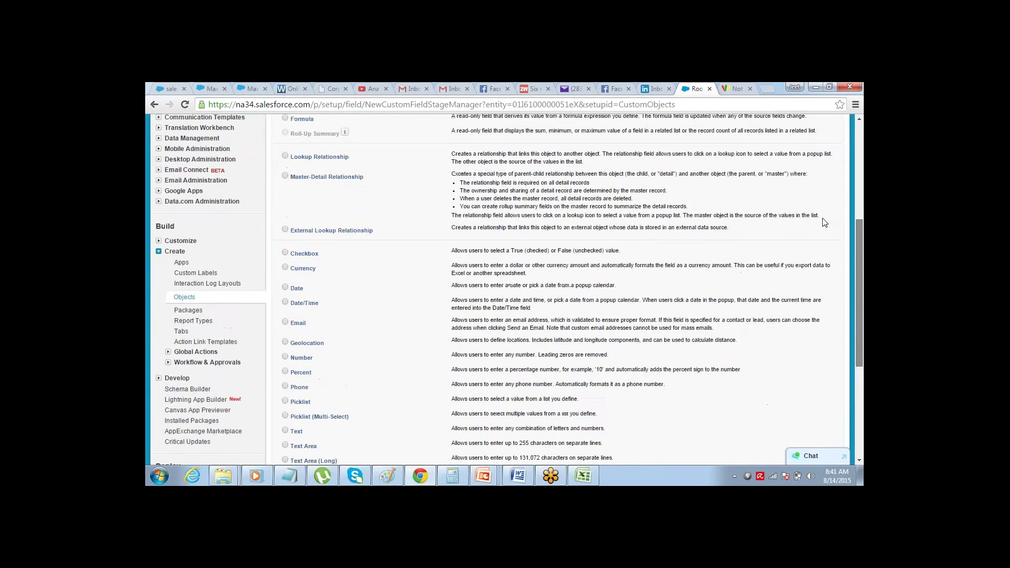
scroll(822, 210, "up", 3)
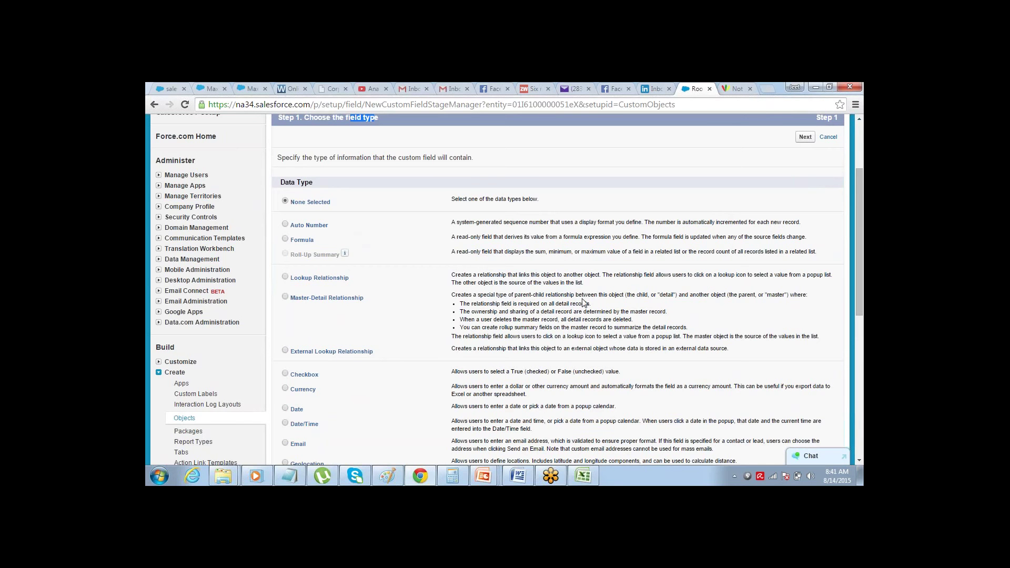
left_click_drag(860, 190, 798, 287)
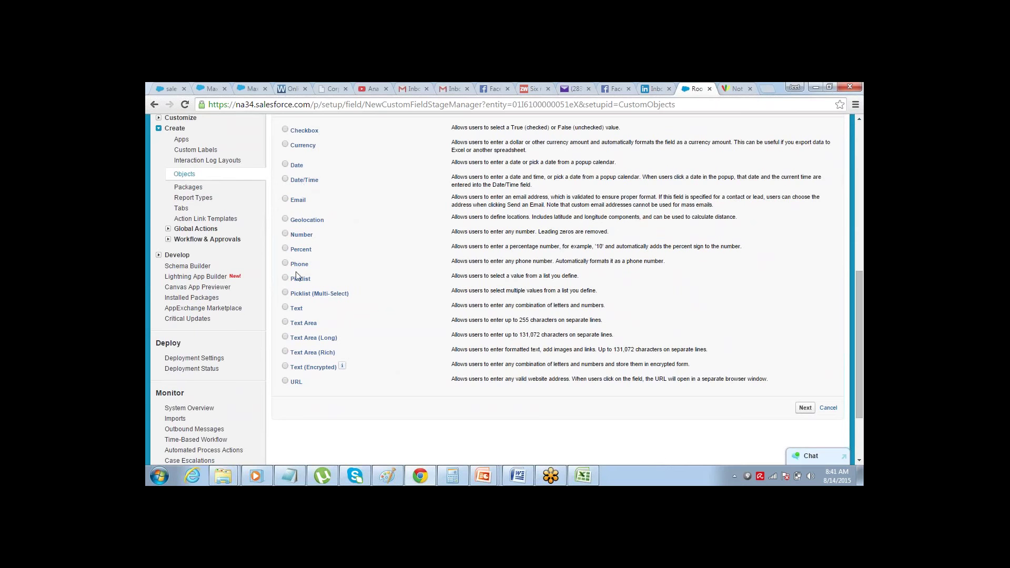
key("alt+Tab")
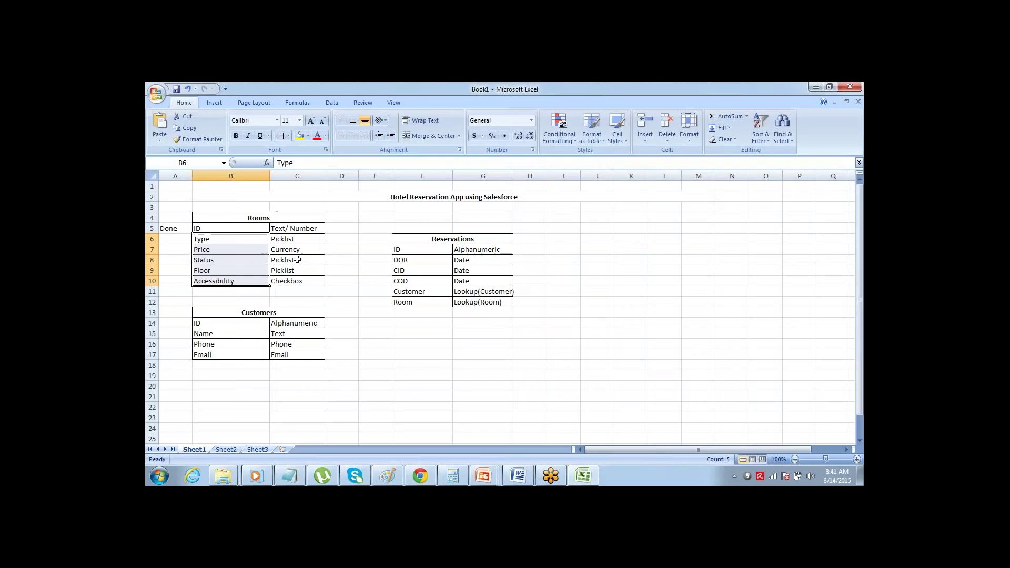
left_click(299, 240)
left_click_drag(300, 240, 296, 280)
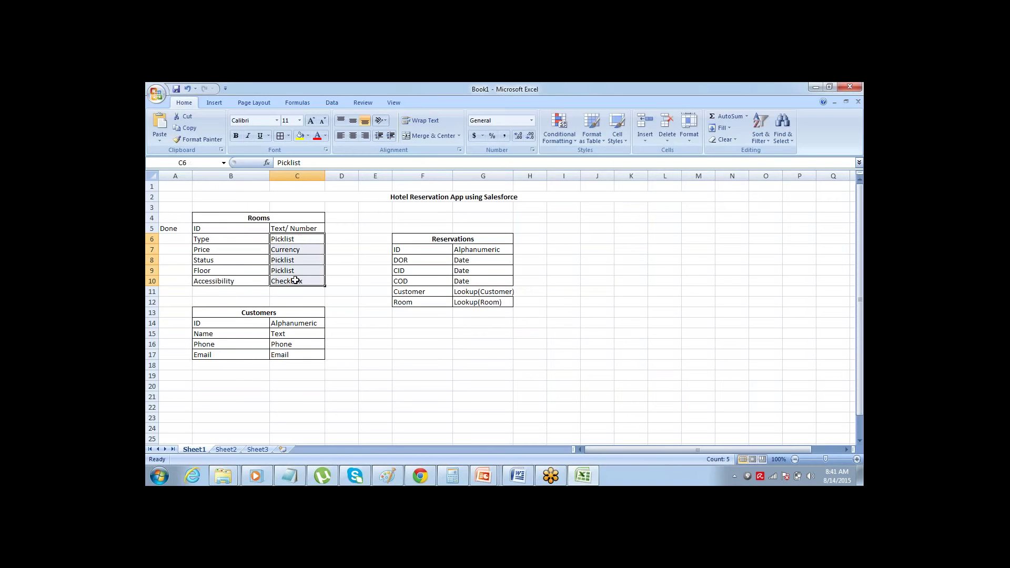
key("alt+Tab")
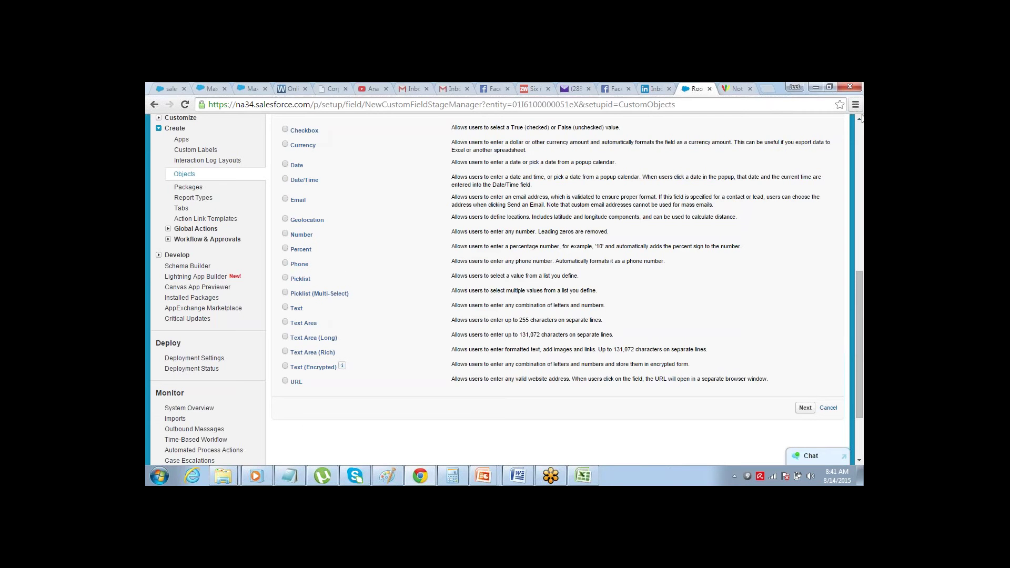
- Check the Type entry in the Excel plan, then choose Picklist as the data type and continue
scroll(859, 121, "up", 3)
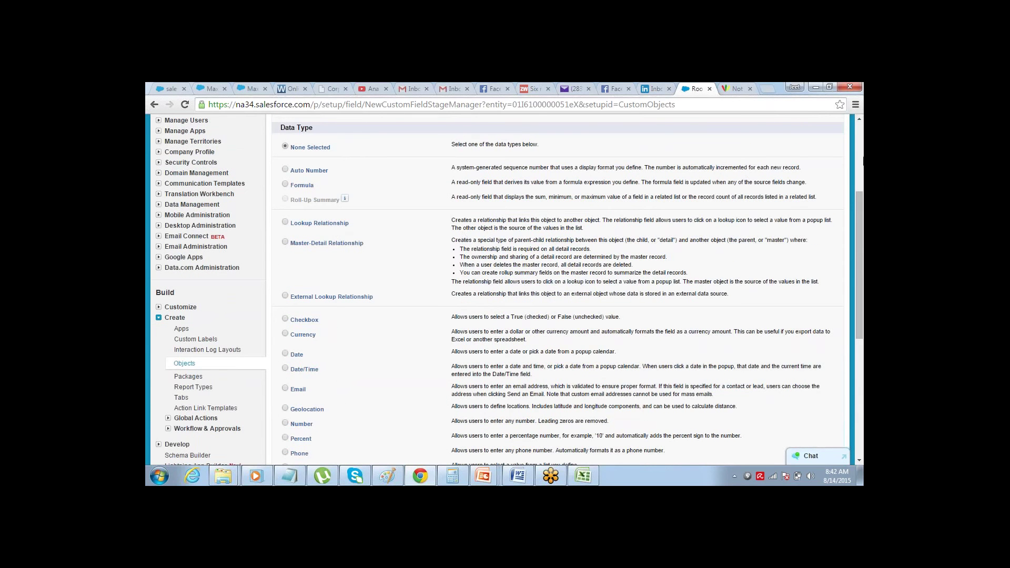
left_click_drag(858, 202, 809, 272)
scroll(803, 286, "down", 2)
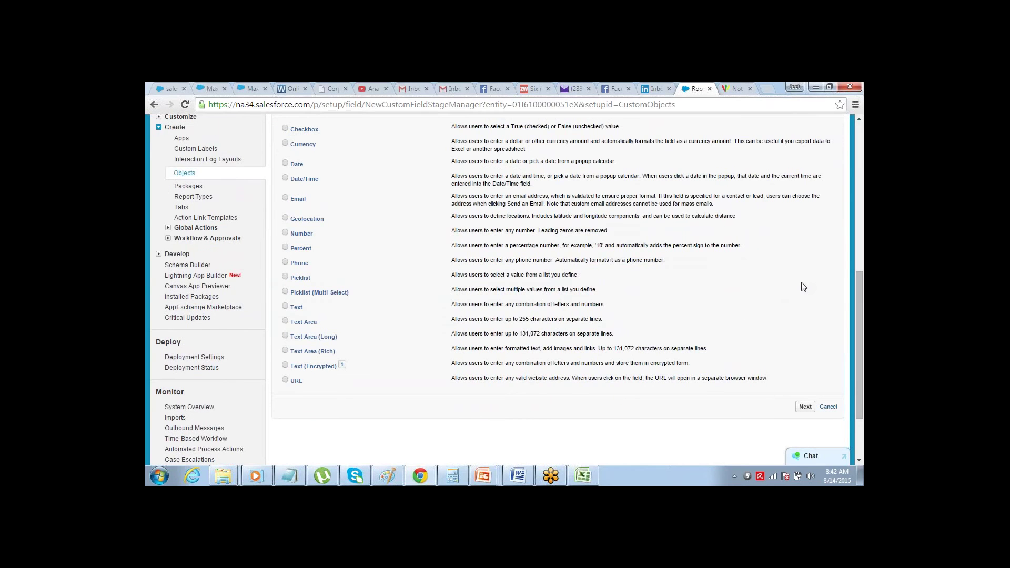
key("alt+Tab")
left_click(239, 242)
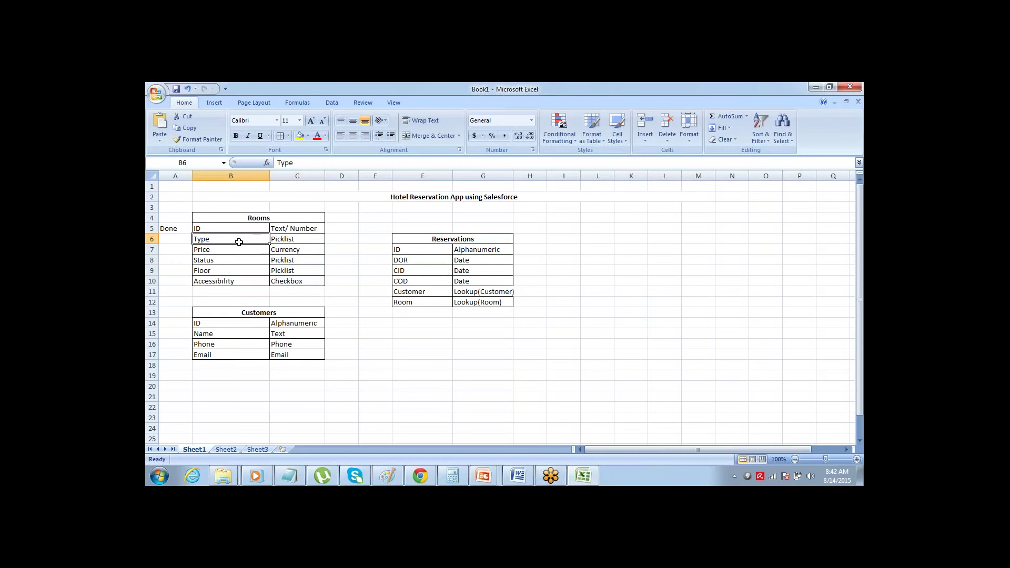
key("alt+Tab")
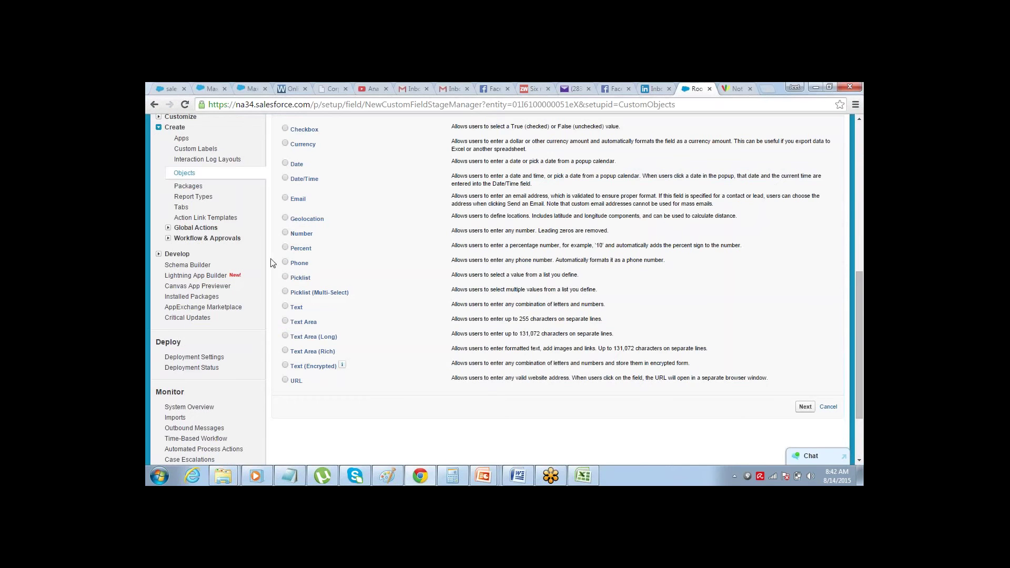
left_click(285, 277)
left_click(799, 413)
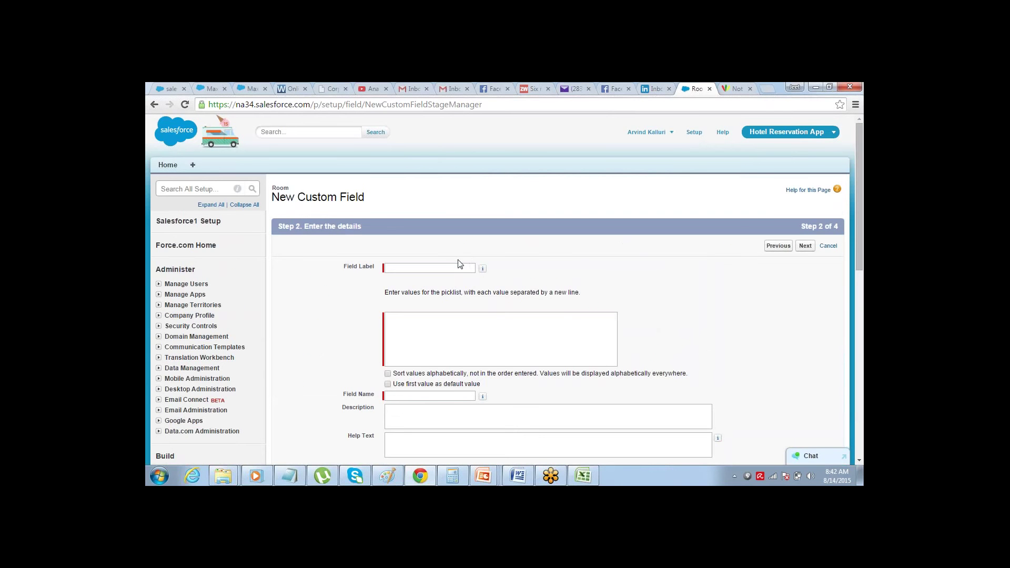
- Label the field 'Type' with picklist values Type A, Type B and Type C
left_click(454, 266)
type("Type")
key("Tab")
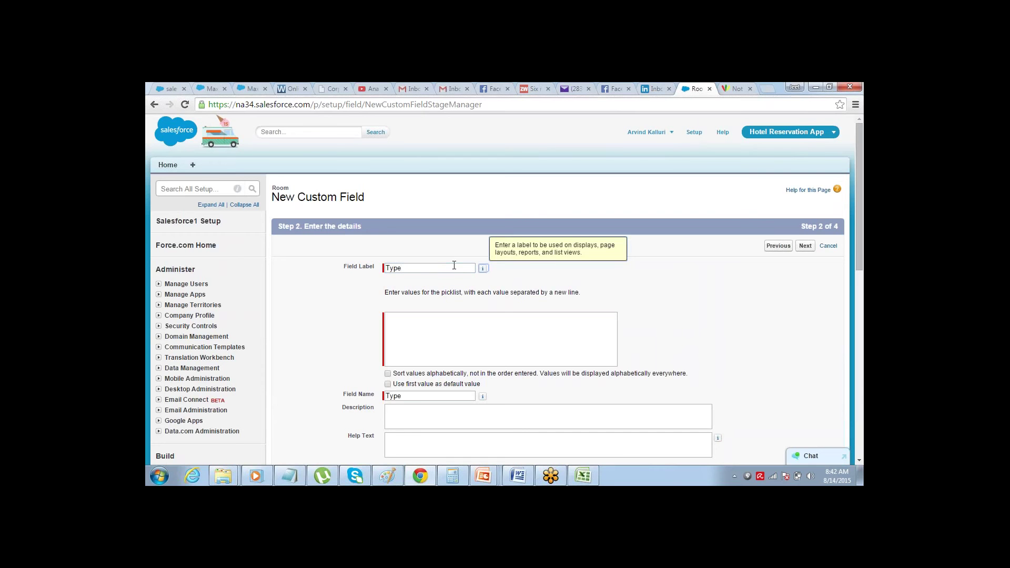
left_click(428, 326)
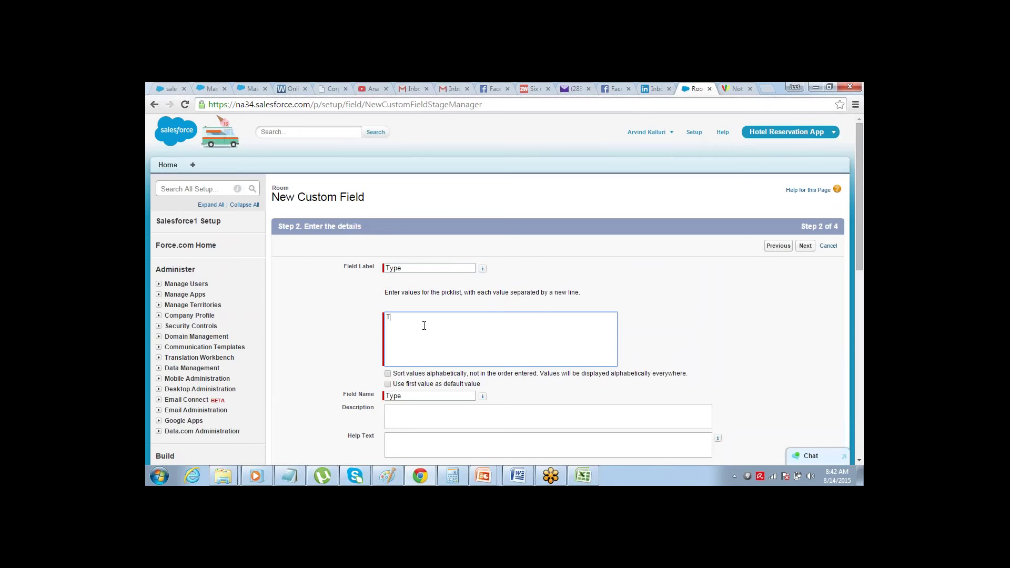
type("Type A ")
type("Type C")
left_click(660, 314)
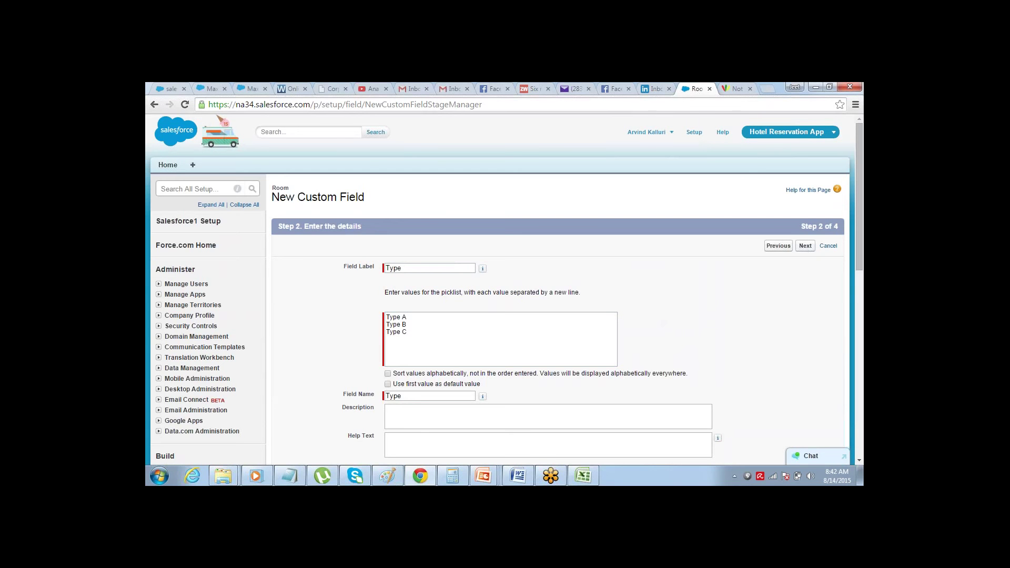
- Make the Type field visible to all profiles and save it
left_click(805, 246)
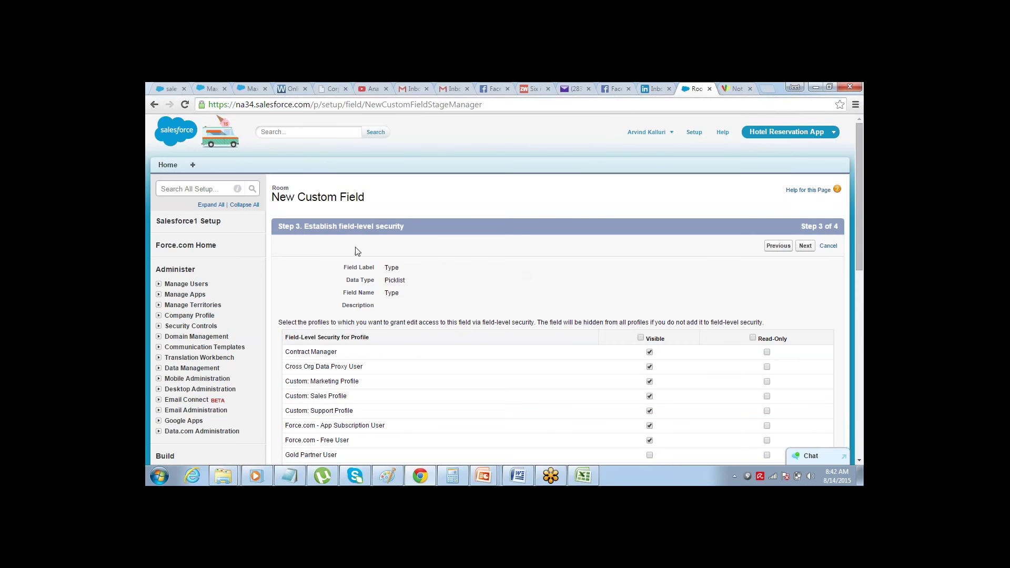
left_click(640, 338)
left_click(805, 245)
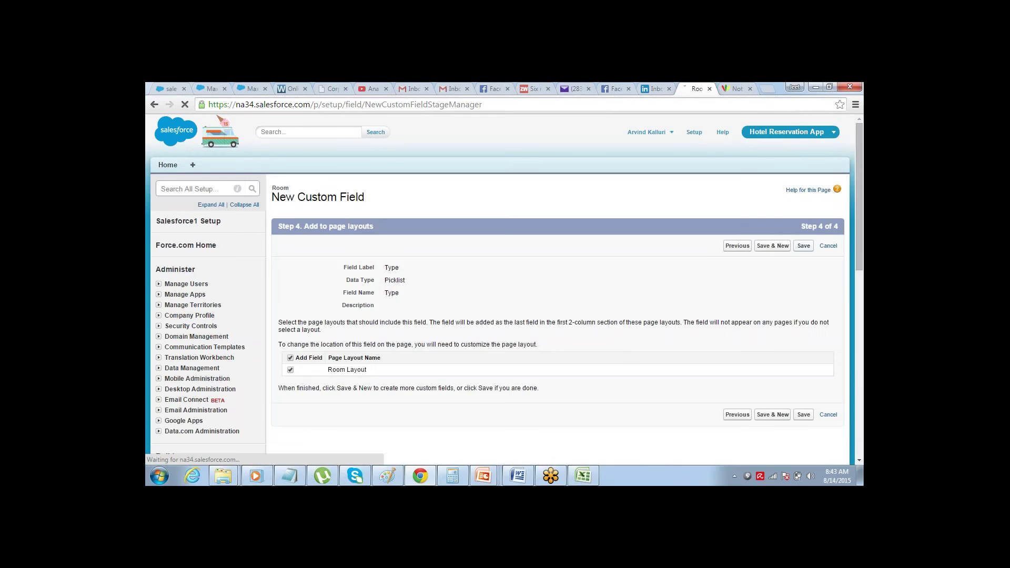
left_click(804, 245)
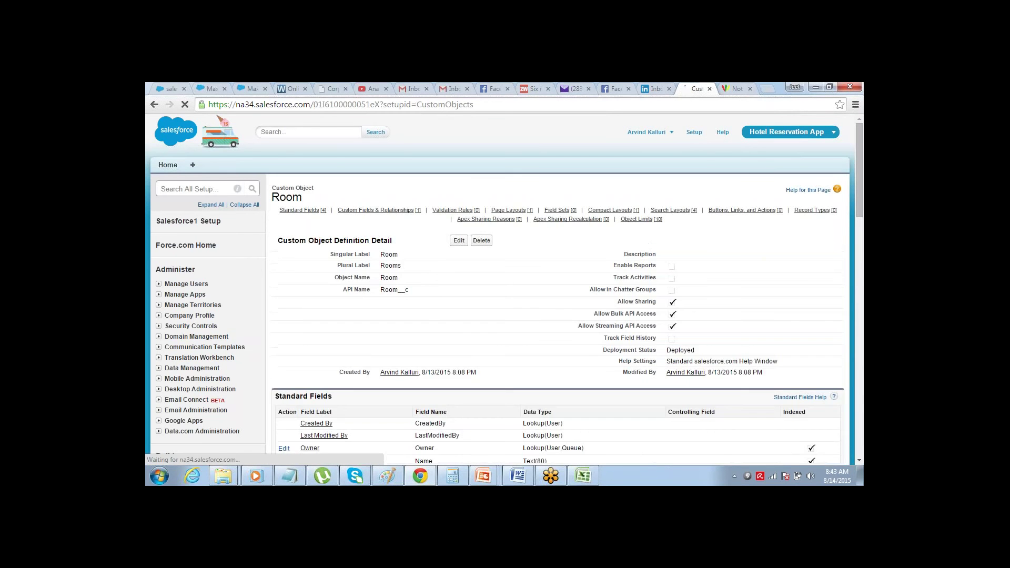
- Start another Room custom field, checking the design sheet, and choose the Currency type
left_click_drag(858, 157, 837, 237)
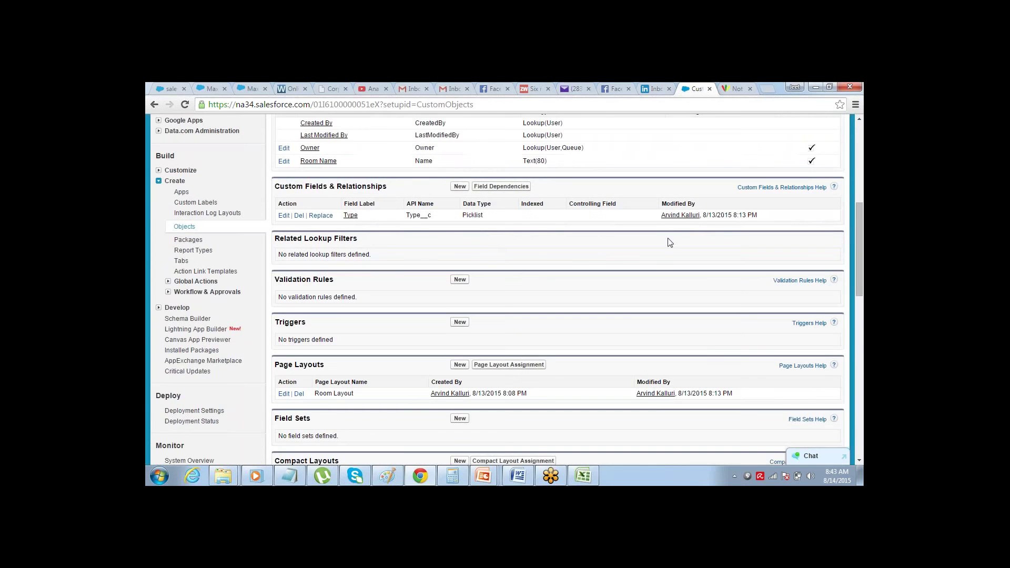
left_click(460, 187)
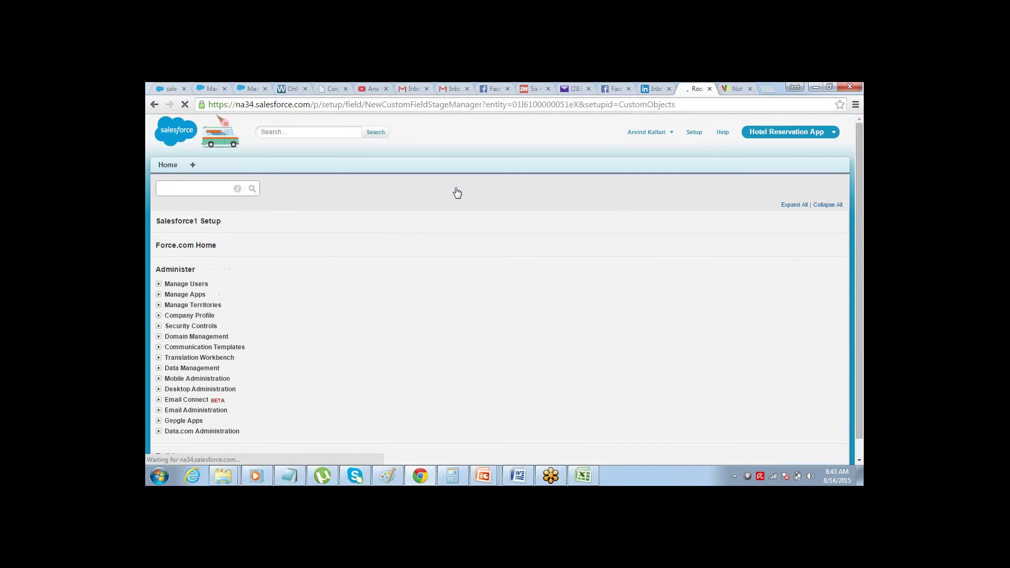
key("alt+Tab")
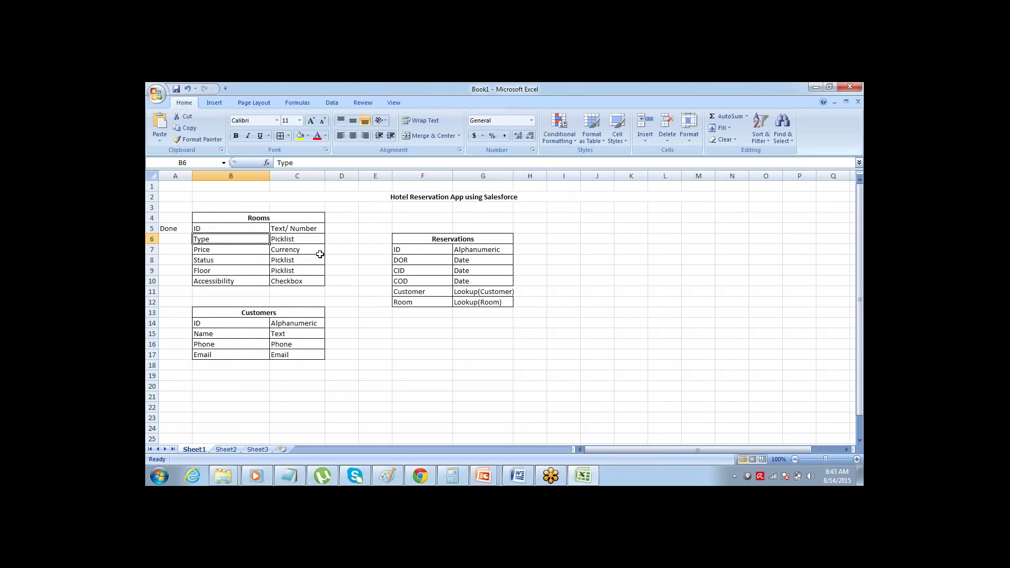
key("alt+Tab")
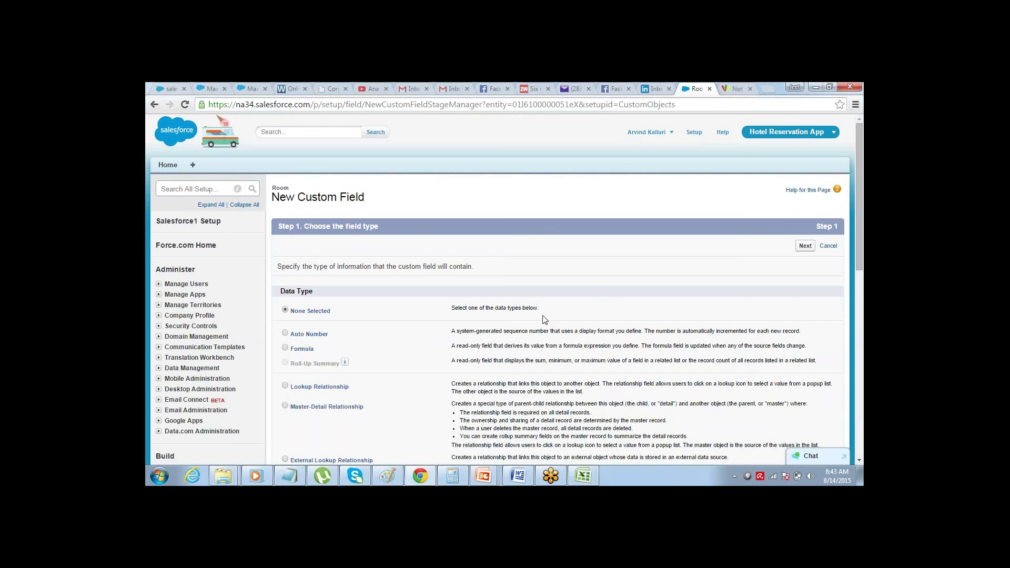
scroll(859, 462, "down", 10)
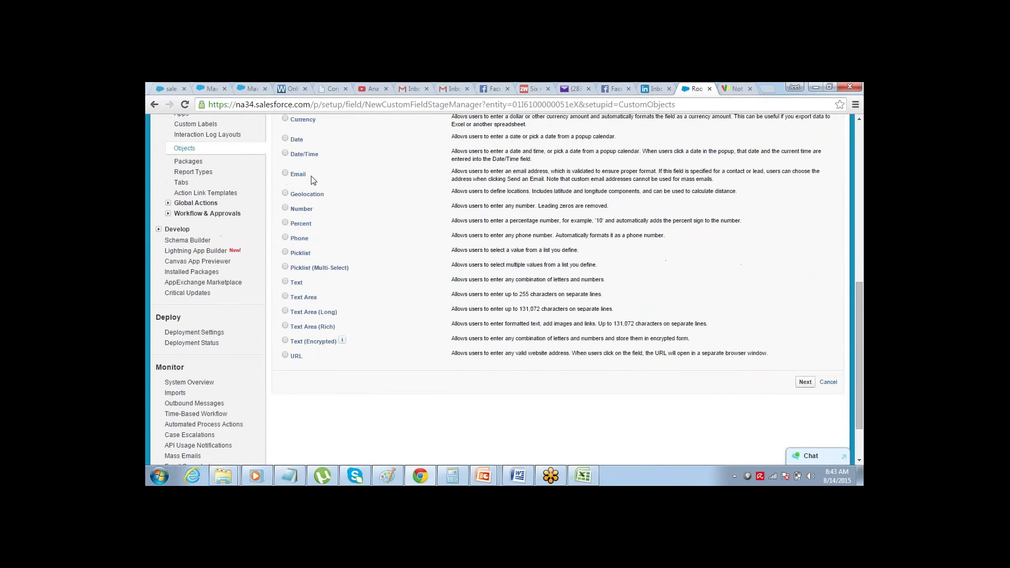
left_click(285, 119)
left_click(804, 382)
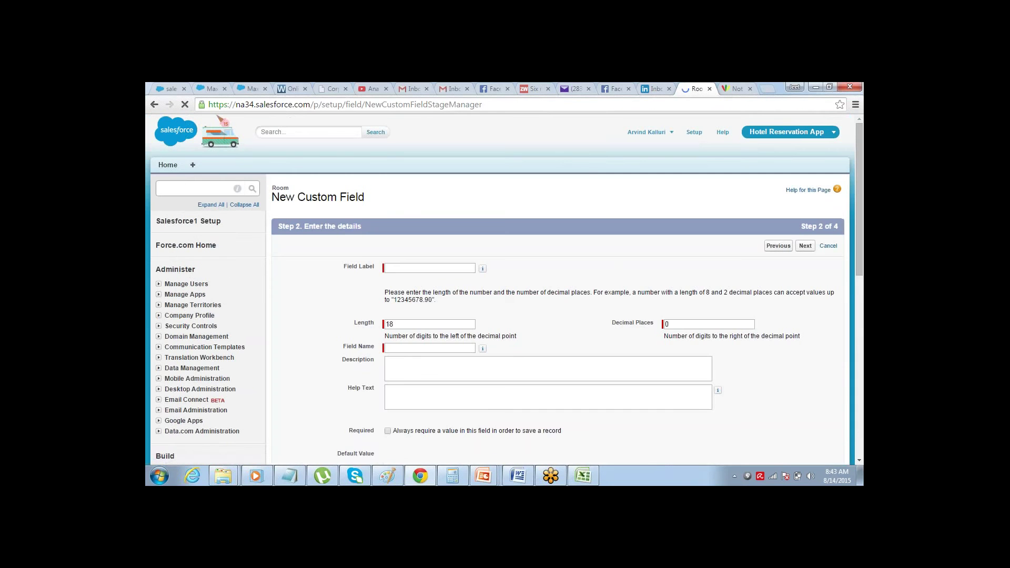
- Label the currency field 'Price', keep length 18, and save it
type("Price")
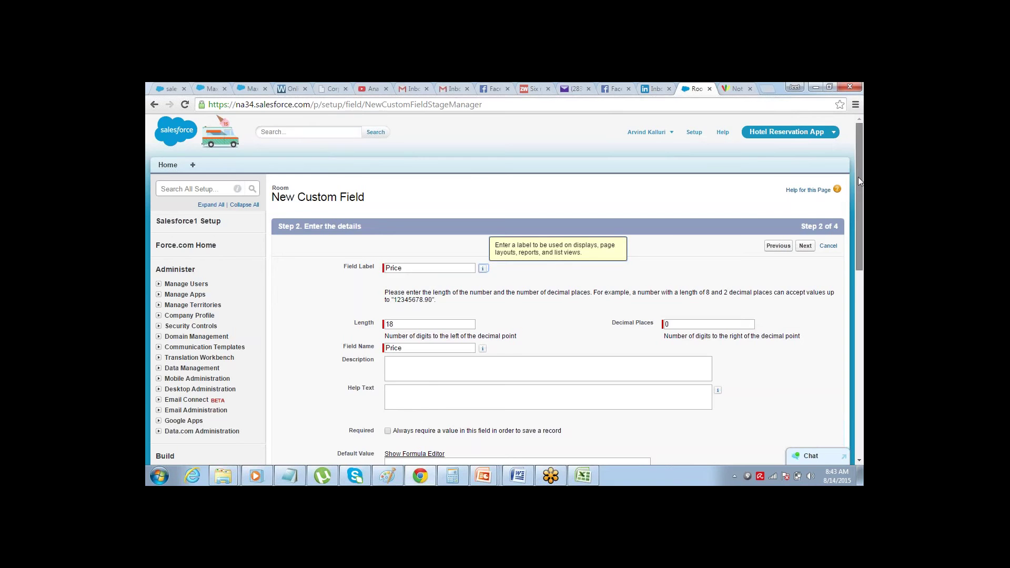
scroll(857, 177, "down", 1)
left_click(426, 275)
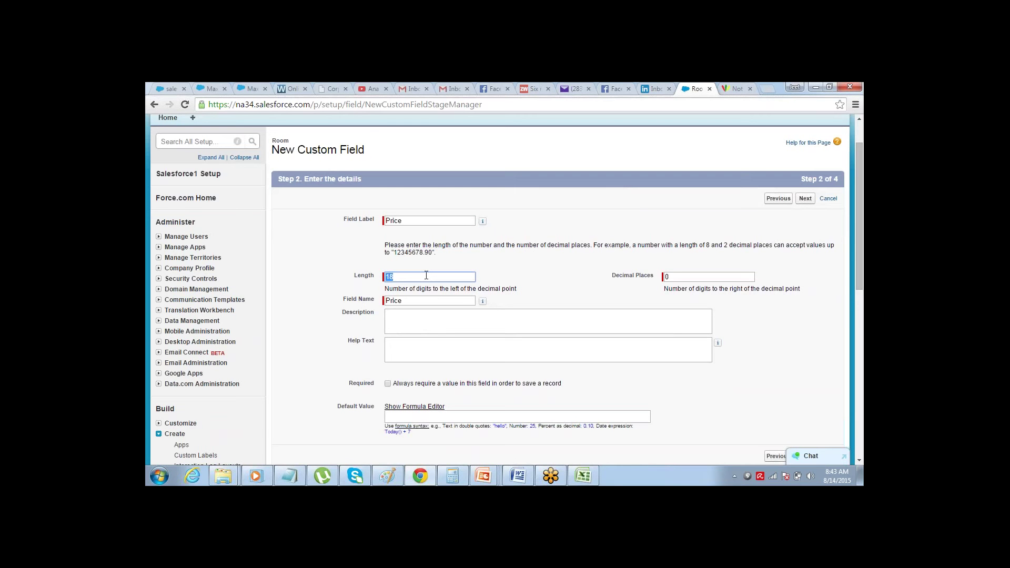
left_click(427, 276)
left_click(650, 235)
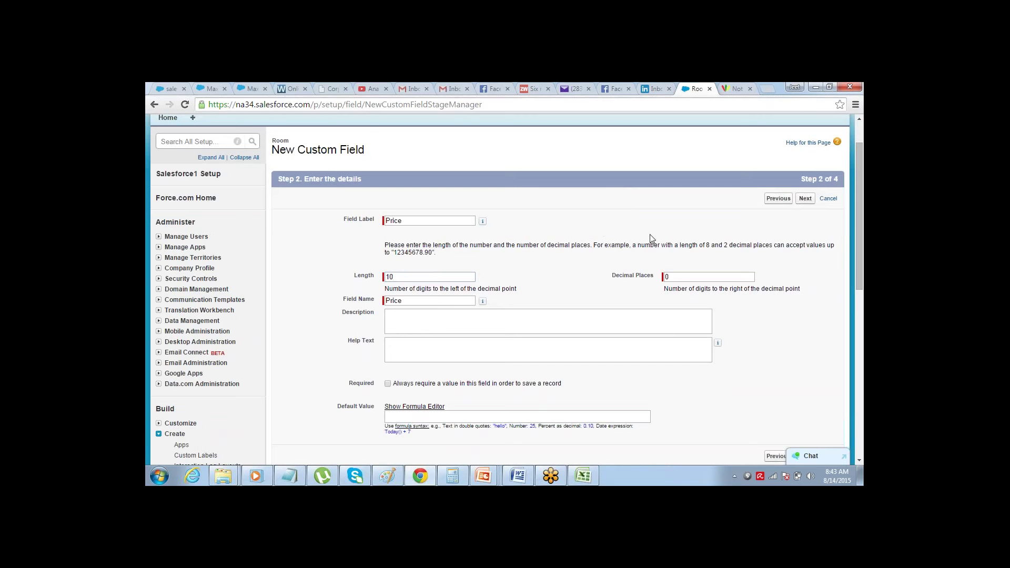
left_click(807, 200)
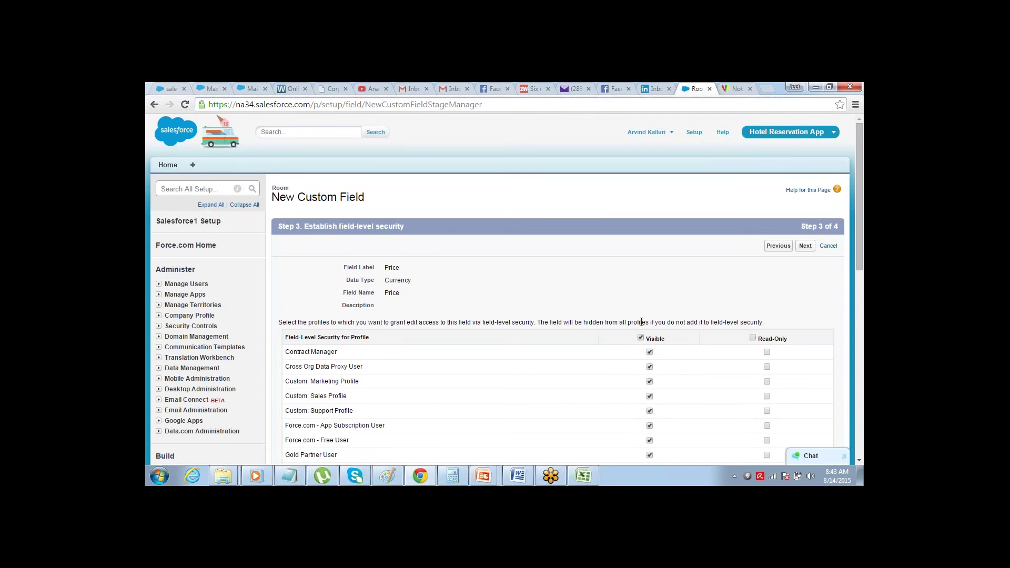
left_click(805, 246)
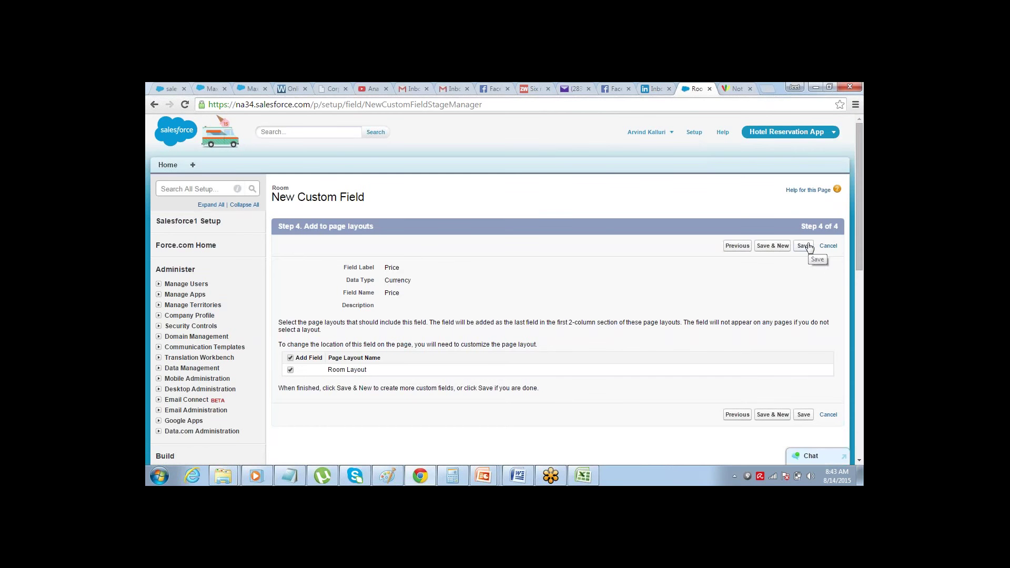
left_click(805, 246)
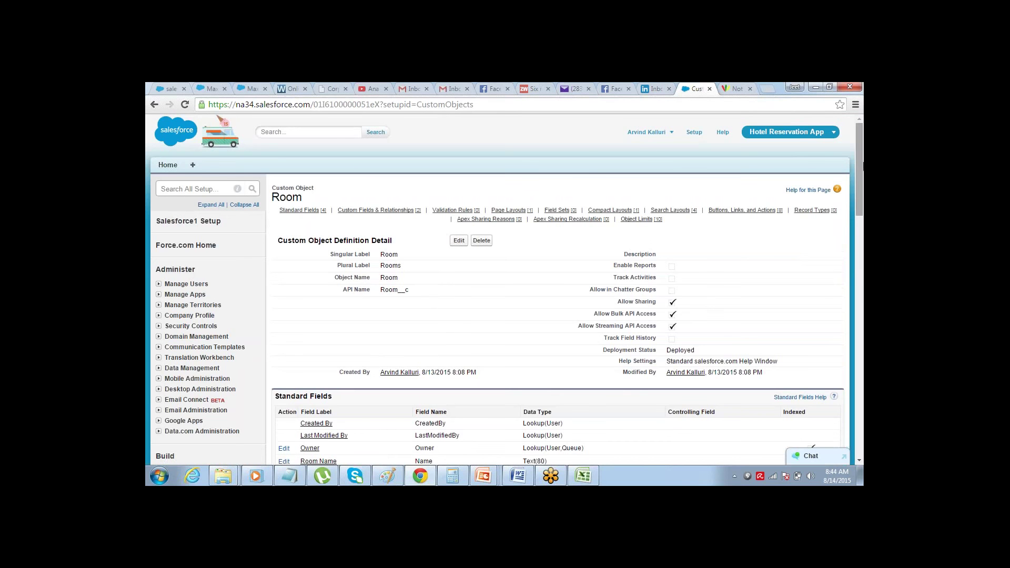
scroll(843, 213, "down", 3)
- In Excel, select the Accessibility Checkbox row as the next field
key("alt+Tab")
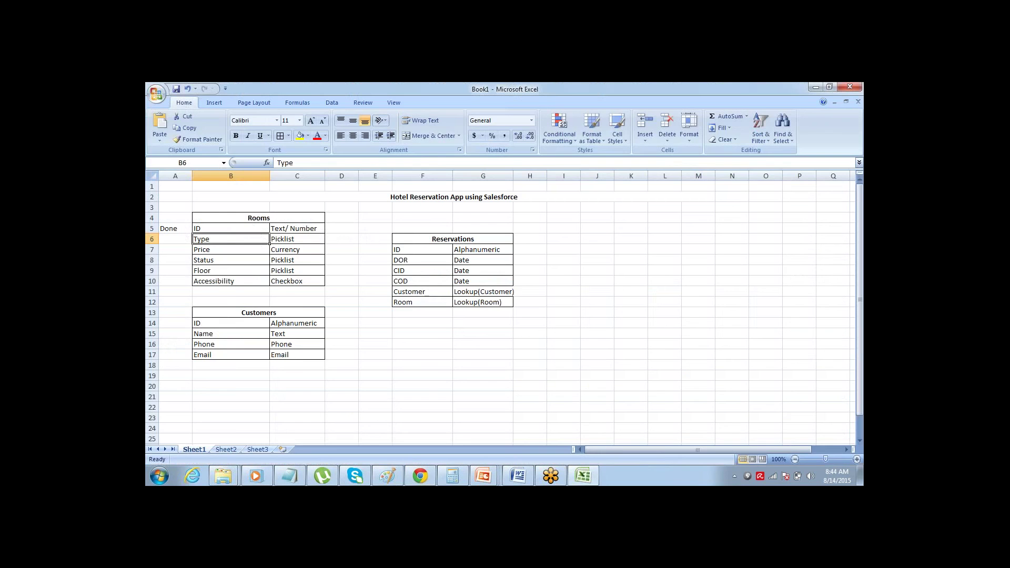
key("Down")
key("Down")
key("Down")
key("Down")
left_click_drag(270, 284, 325, 286)
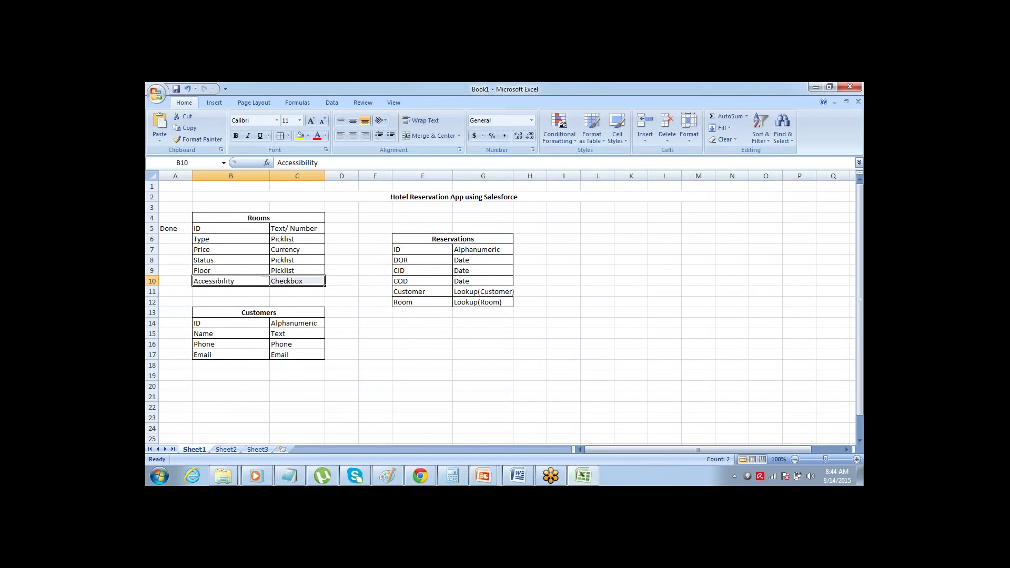
- Start a new Room custom field of type Checkbox
key("alt+Tab")
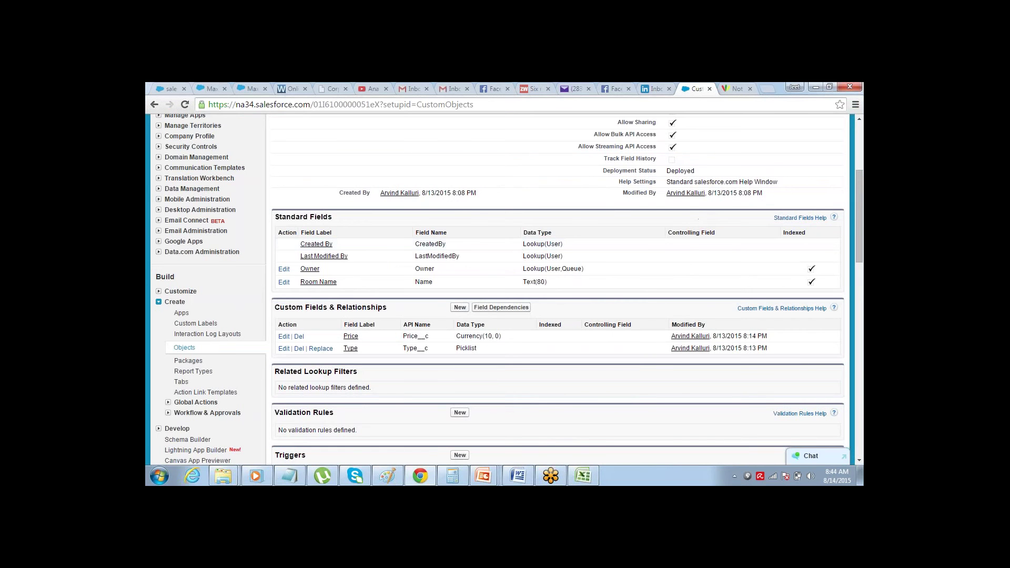
left_click(459, 308)
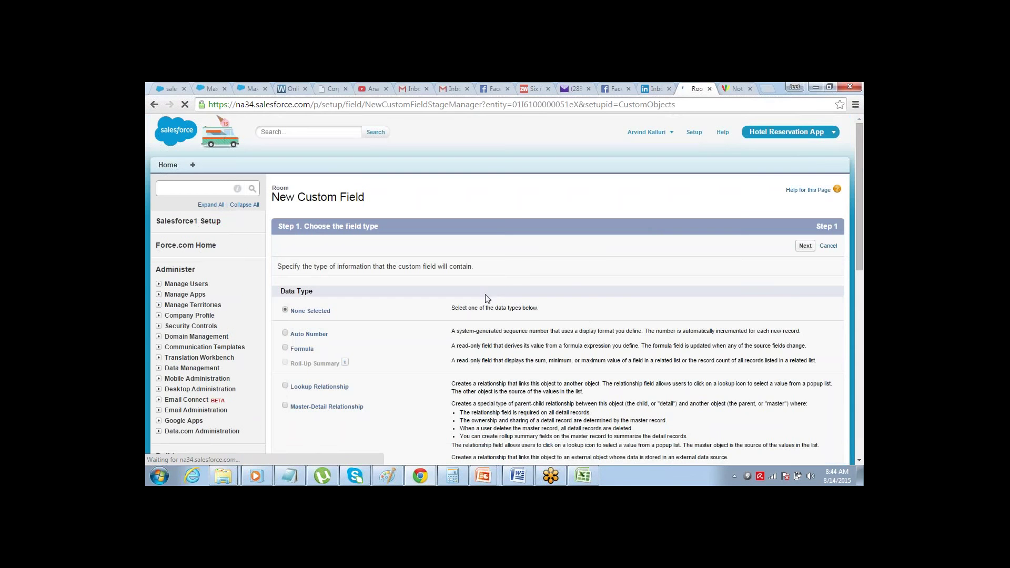
left_click_drag(857, 142, 850, 261)
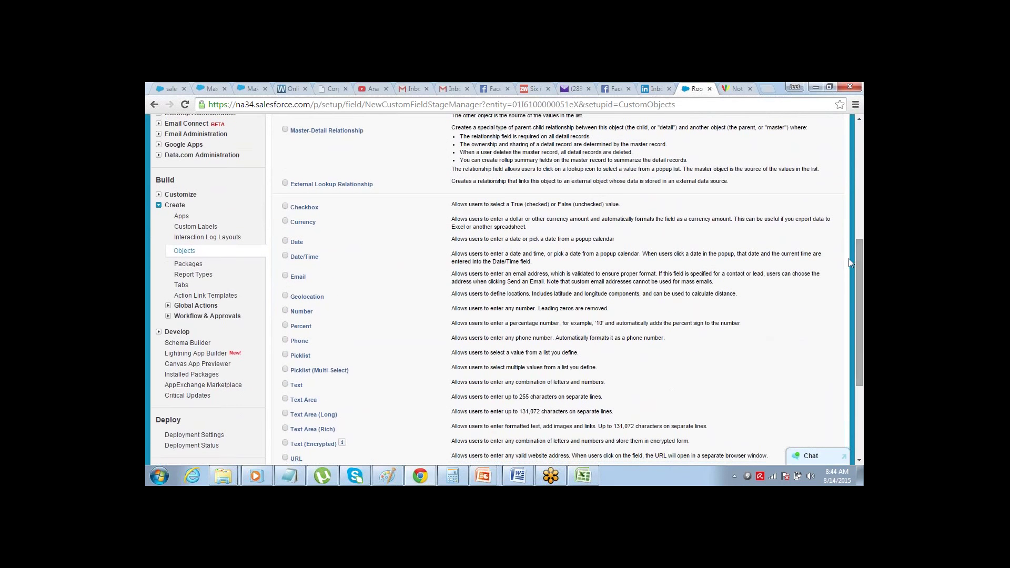
left_click(286, 207)
scroll(860, 462, "down", 2)
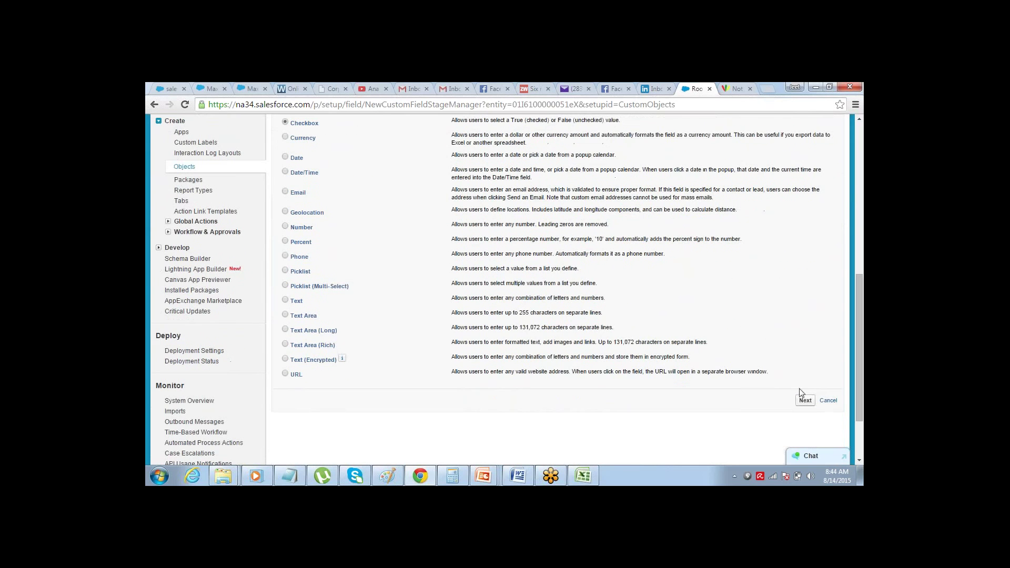
left_click(803, 400)
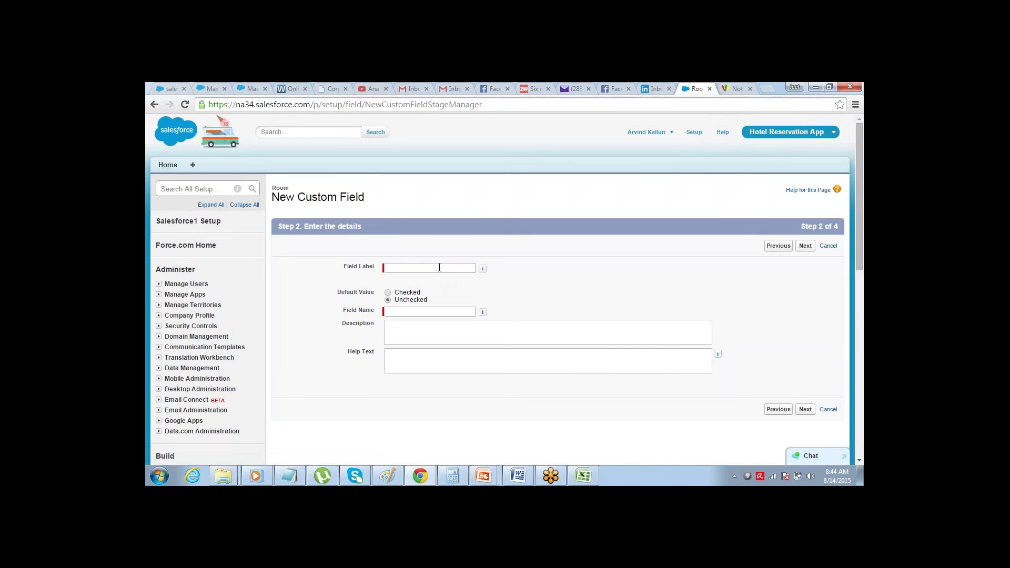
- Label the checkbox 'Accessible', leave it unchecked by default, and save it
left_click(438, 267)
left_click(439, 267)
left_click(439, 266)
type("Accessible")
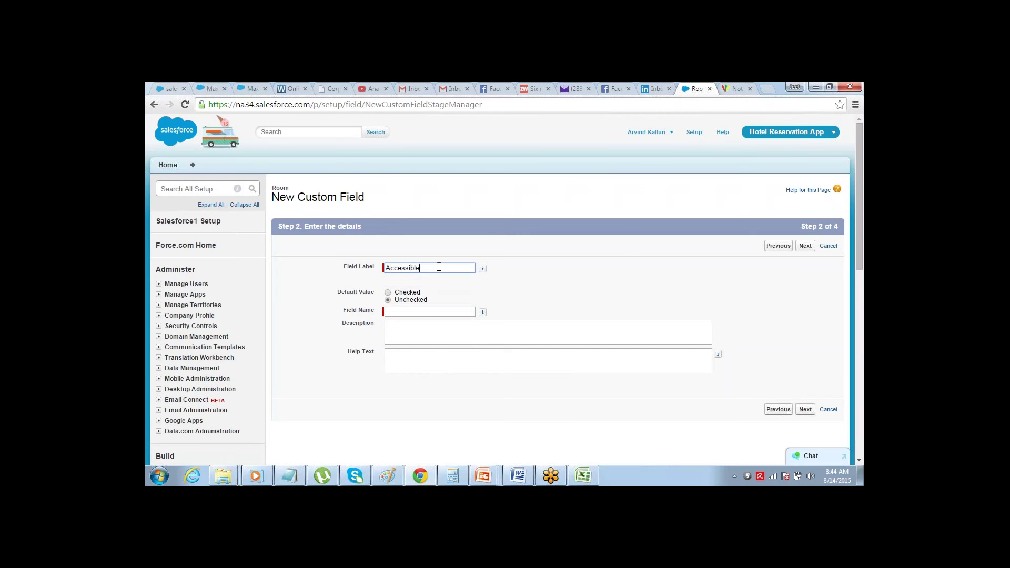
key("Tab")
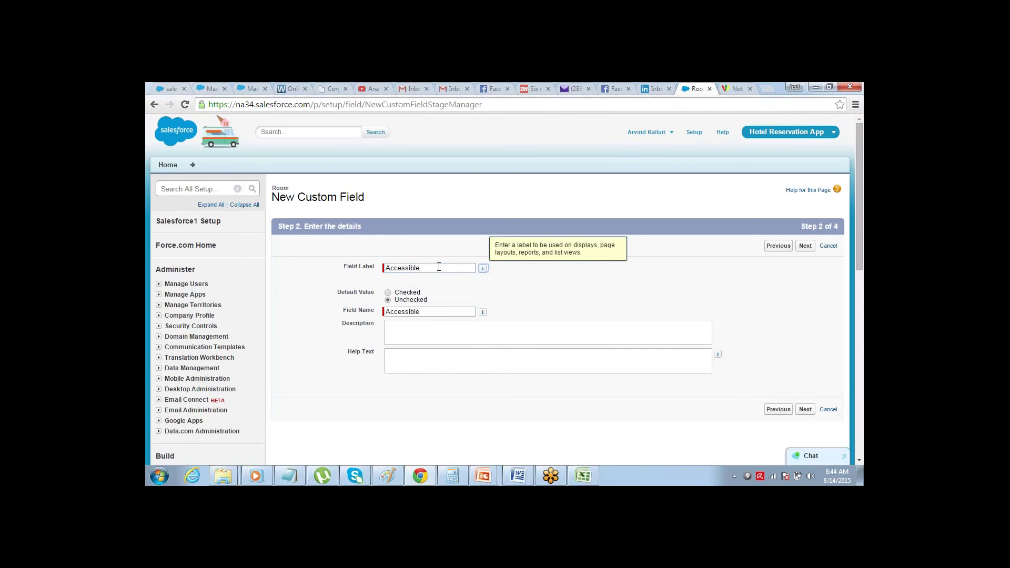
left_click(439, 267)
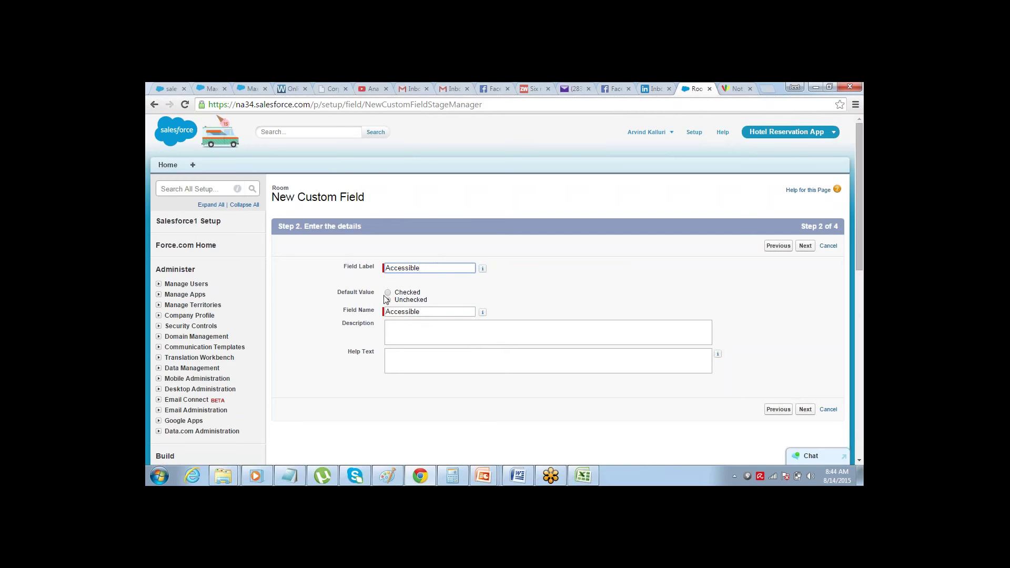
left_click(337, 293)
left_click(803, 245)
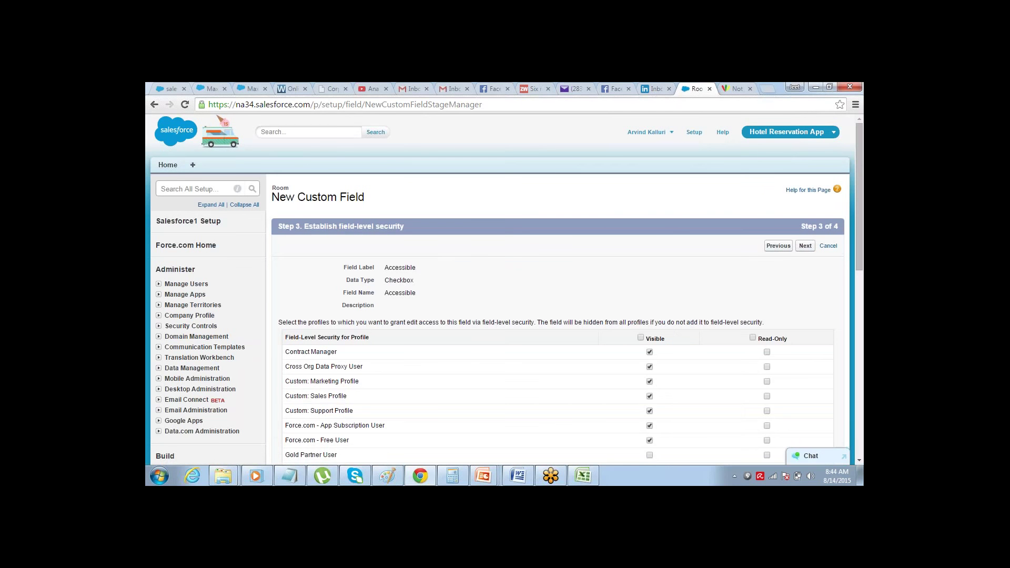
left_click(806, 246)
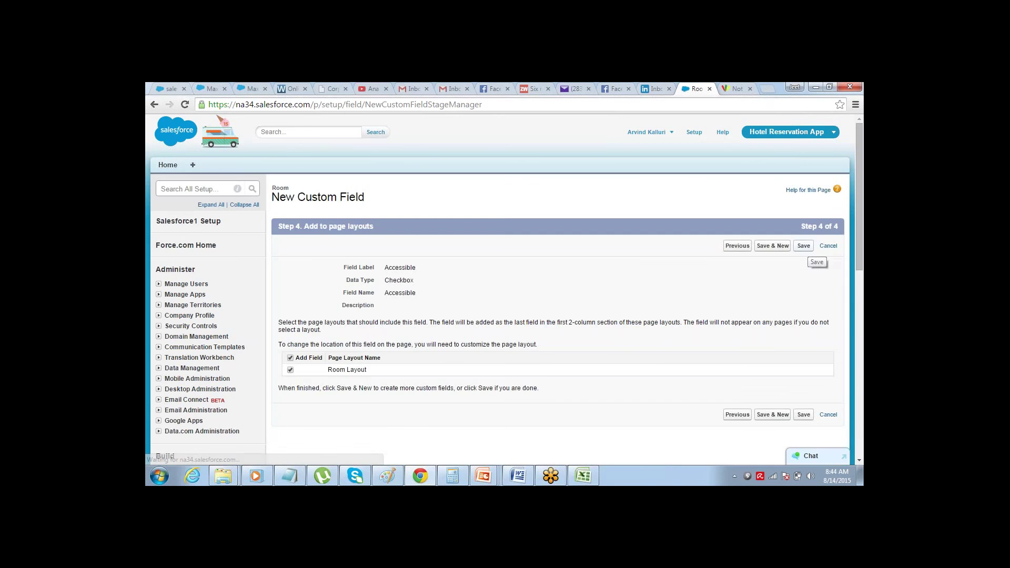
left_click(804, 246)
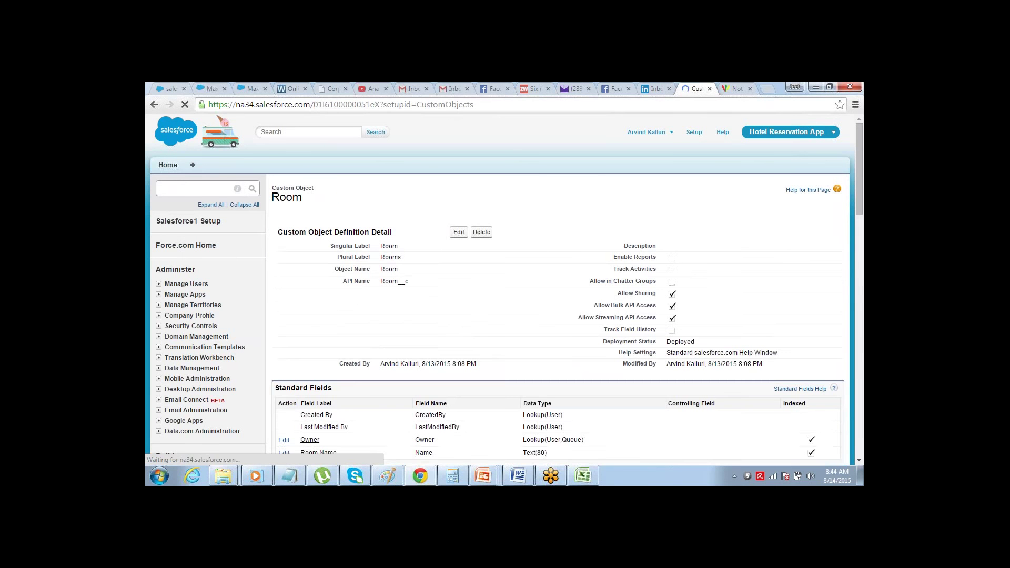
- Scroll the Room page to review the new Accessible, Price and Type fields
left_click_drag(859, 162, 842, 235)
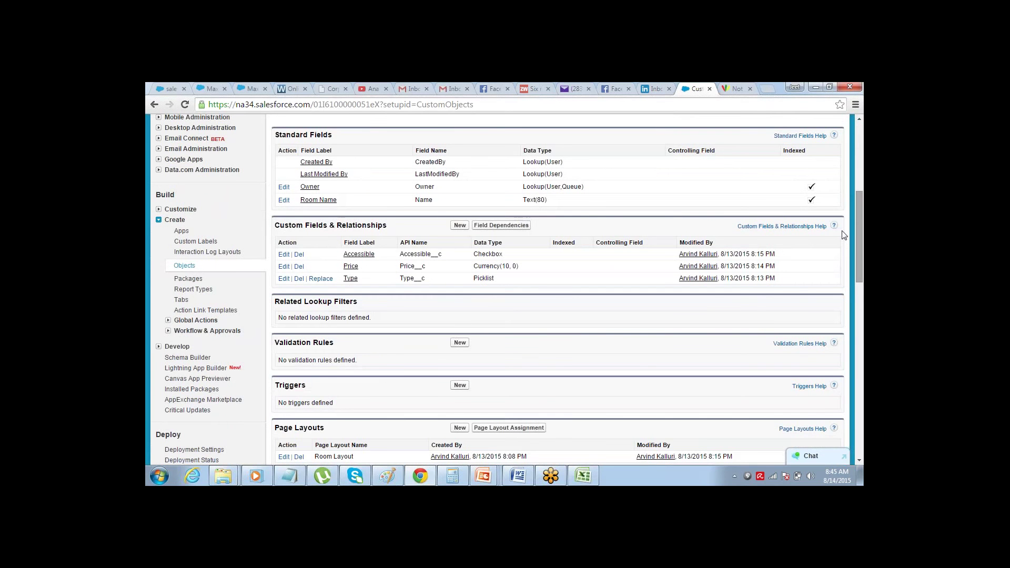
left_click_drag(859, 216, 862, 132)
scroll(744, 156, "down", 1)
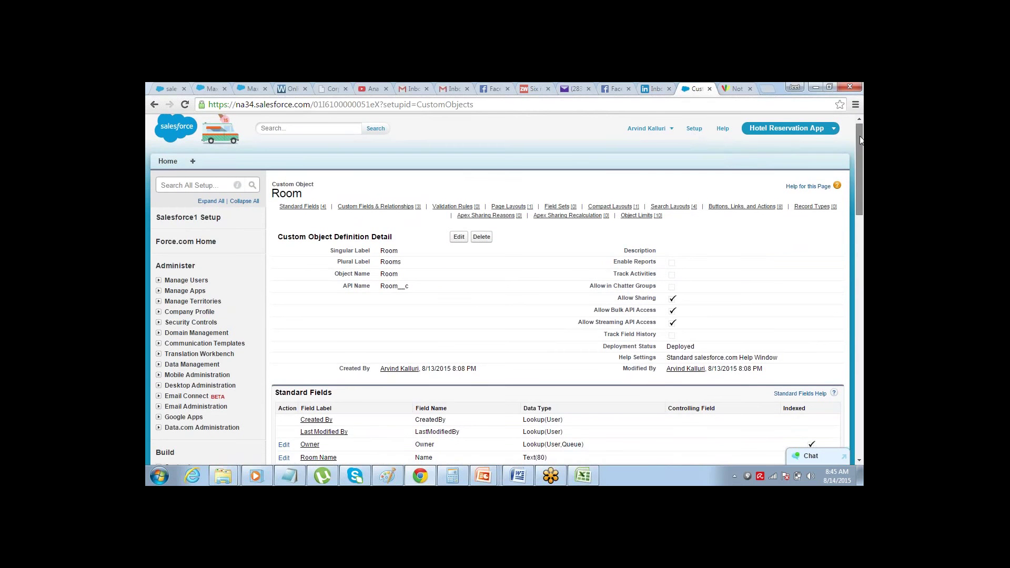
left_click_drag(859, 213, 846, 248)
scroll(845, 248, "down", 6)
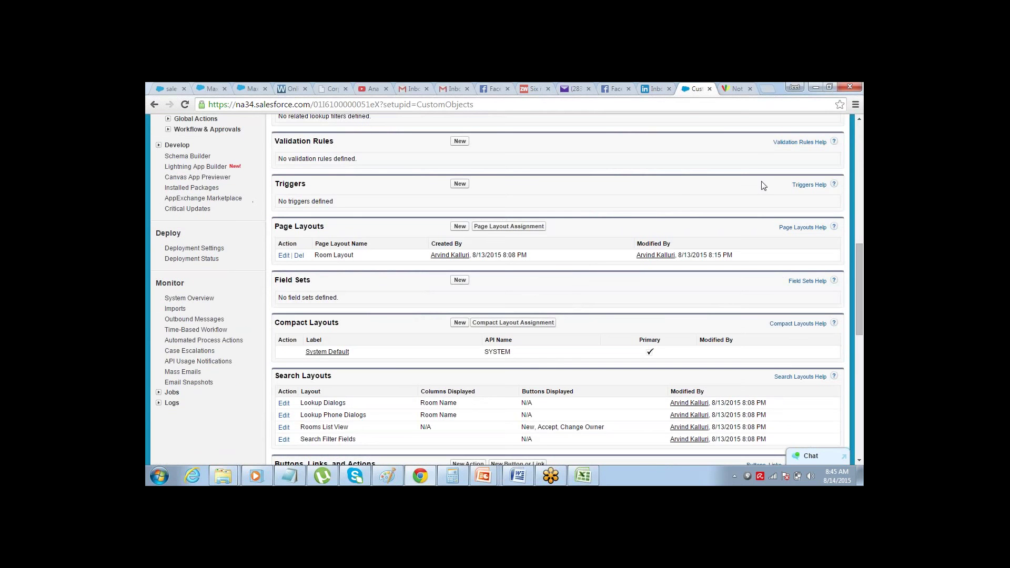
scroll(859, 121, "up", 3)
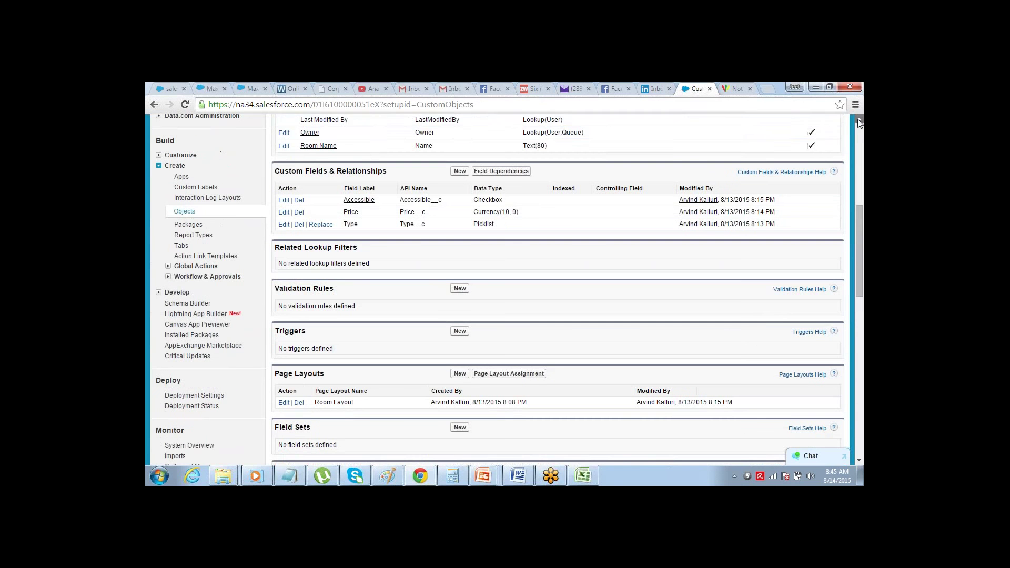
- Reopen the Room object from the custom objects list and open Room Name for editing
left_click(190, 212)
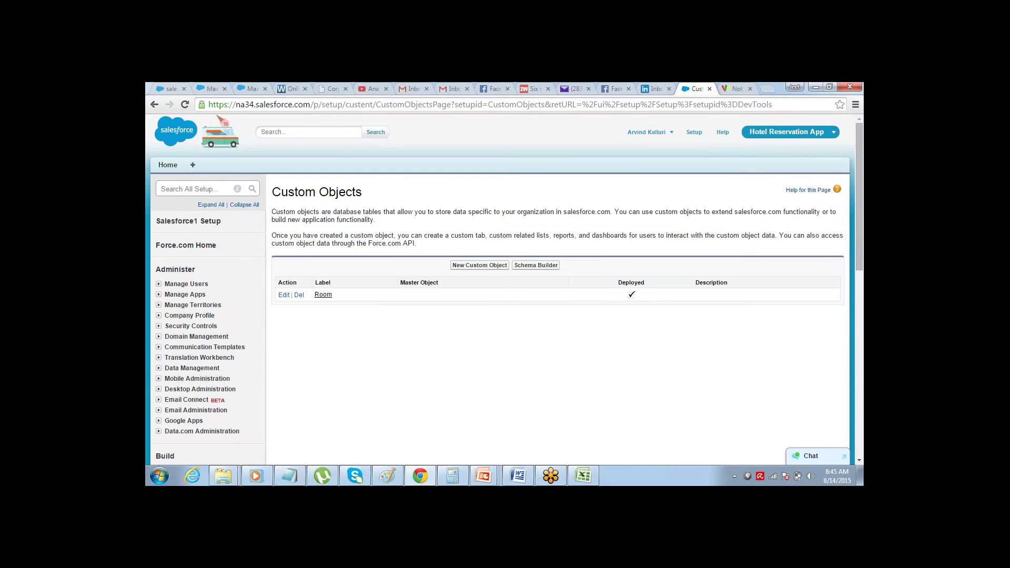
left_click(323, 295)
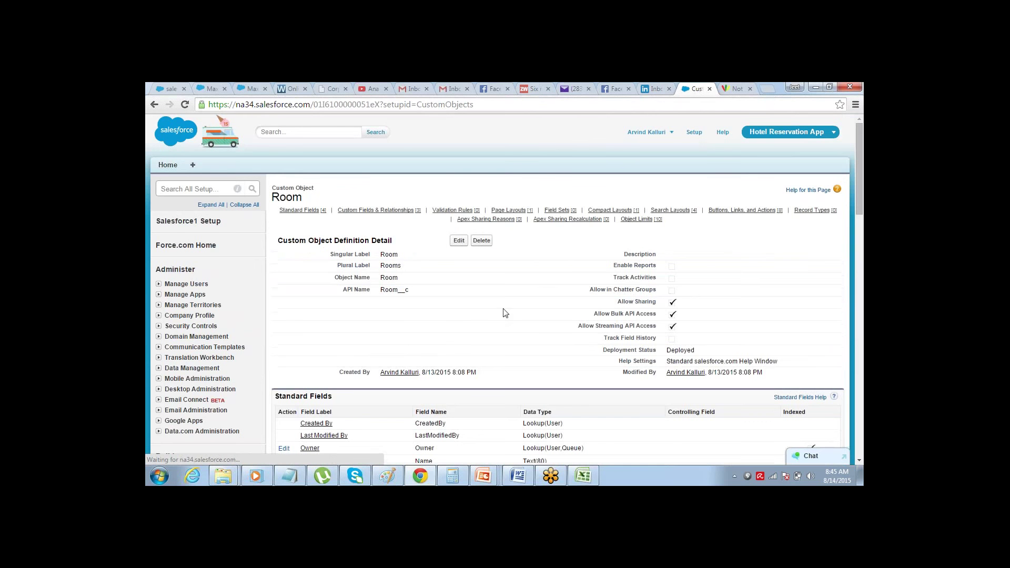
left_click(860, 460)
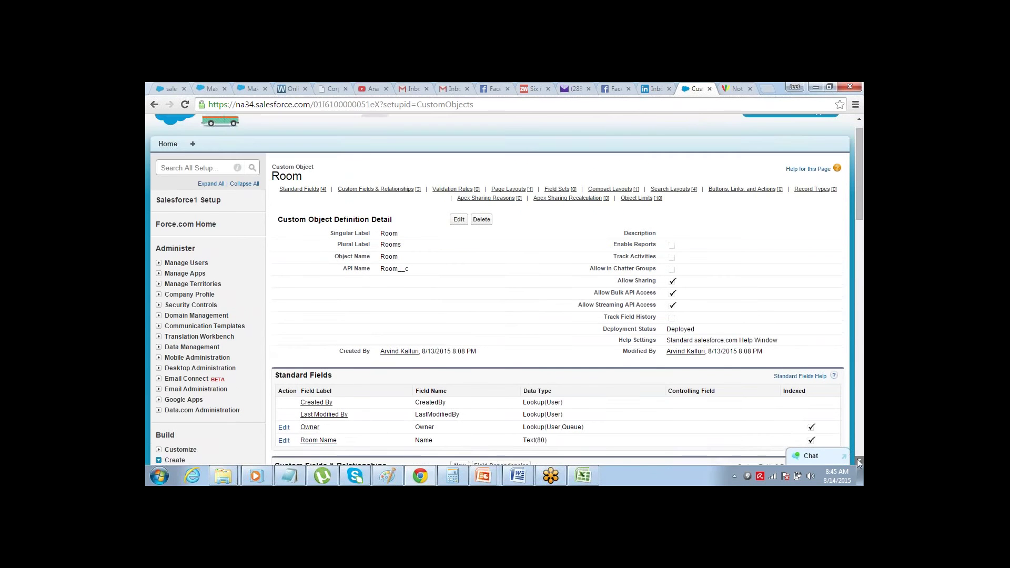
left_click(860, 462)
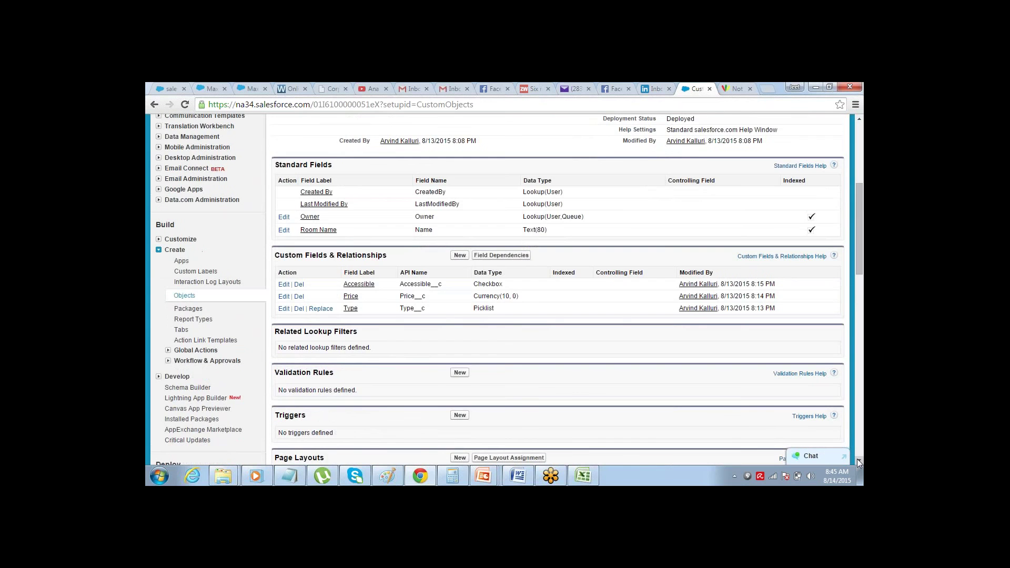
left_click_drag(860, 195, 861, 134)
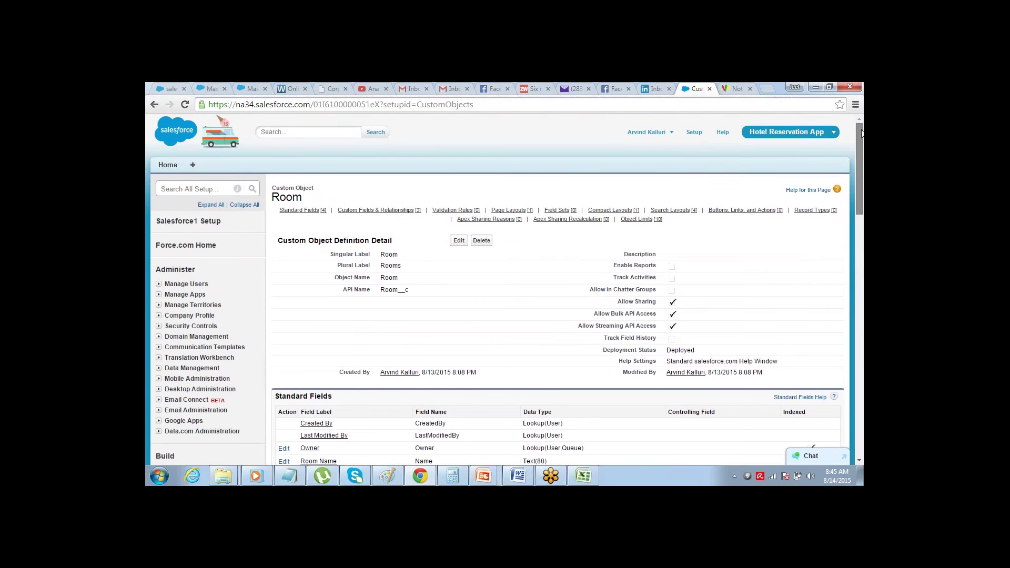
scroll(825, 213, "down", 6)
scroll(851, 174, "up", 6)
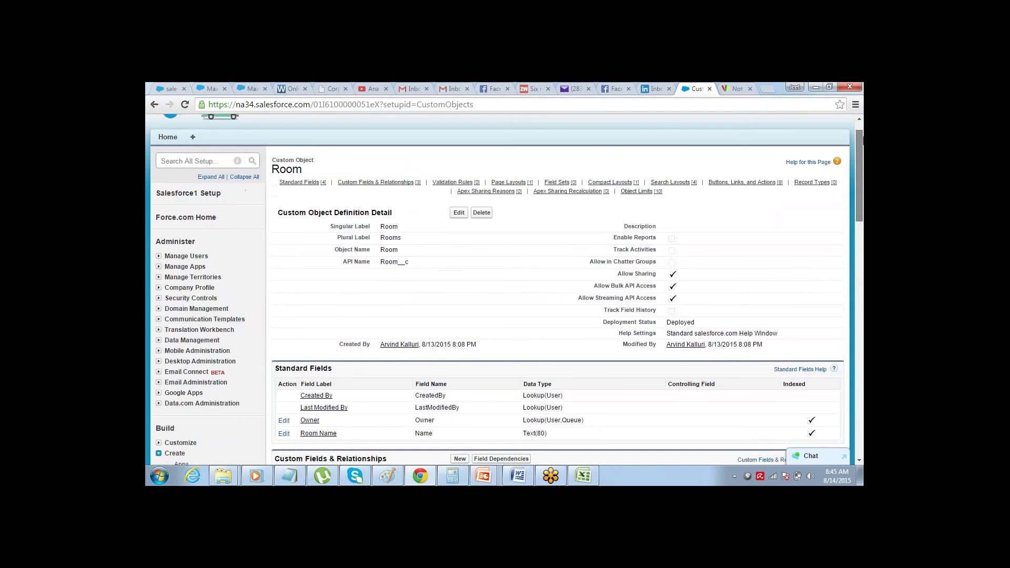
scroll(858, 138, "up", 1)
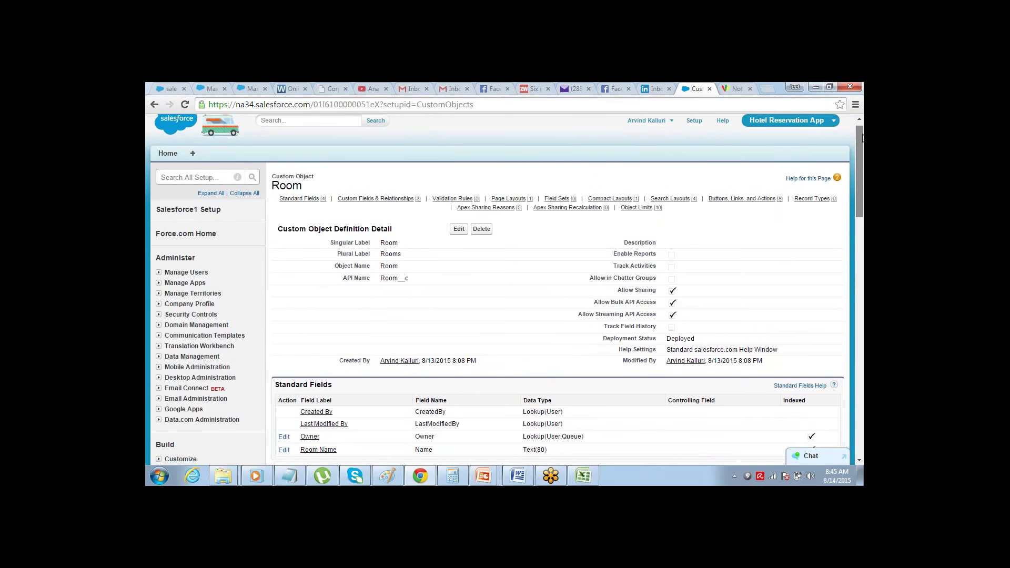
scroll(861, 138, "down", 4)
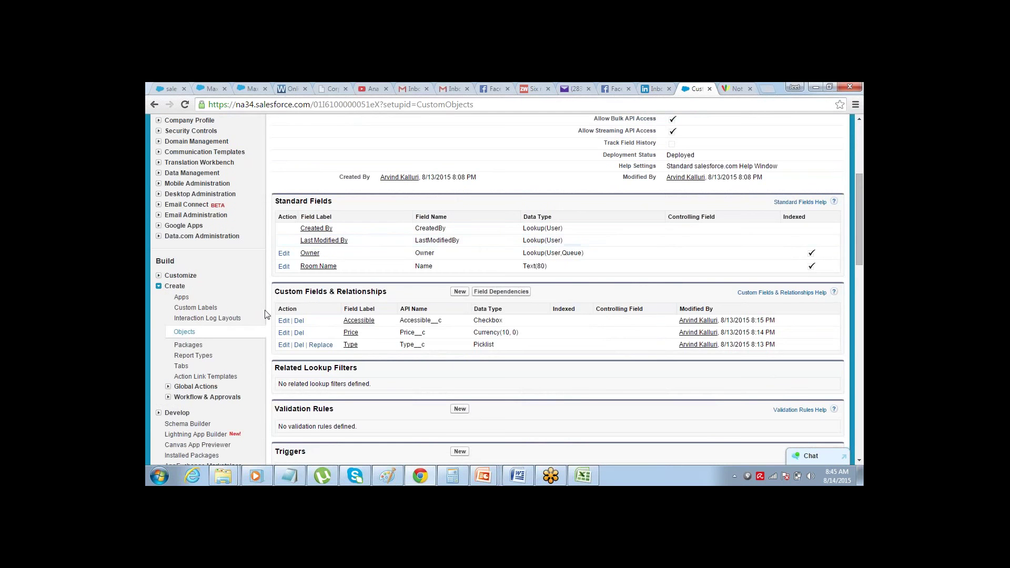
left_click(284, 266)
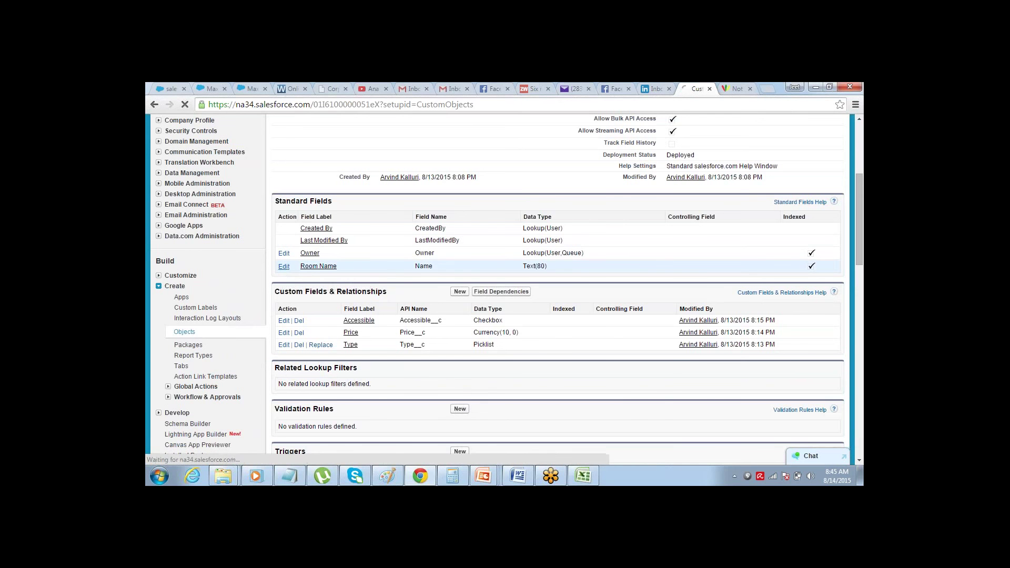
- Change the record name label 'Room Name' to 'Room Number' and save it
left_click(379, 263)
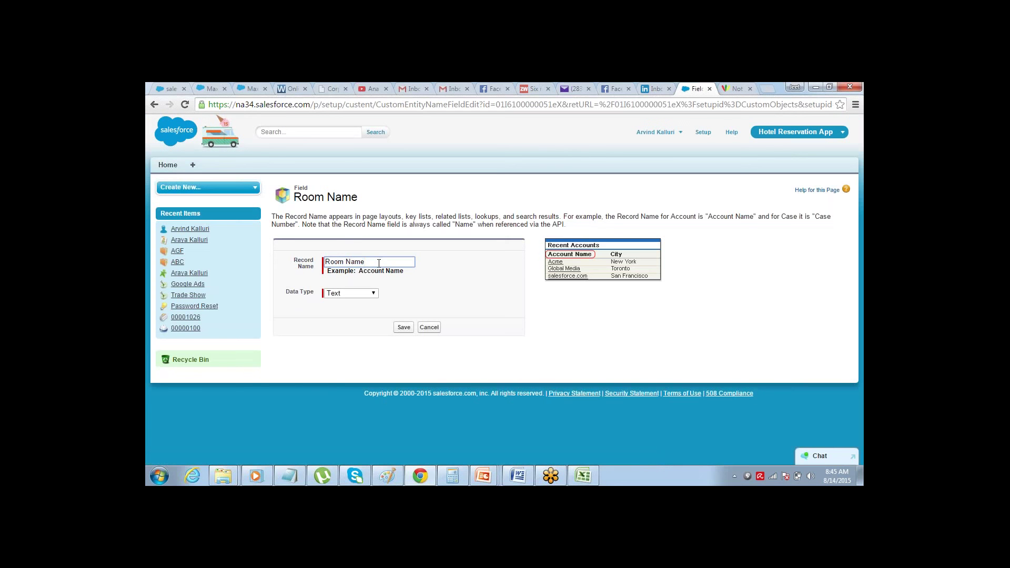
double_click(379, 263)
type("Number")
left_click(403, 327)
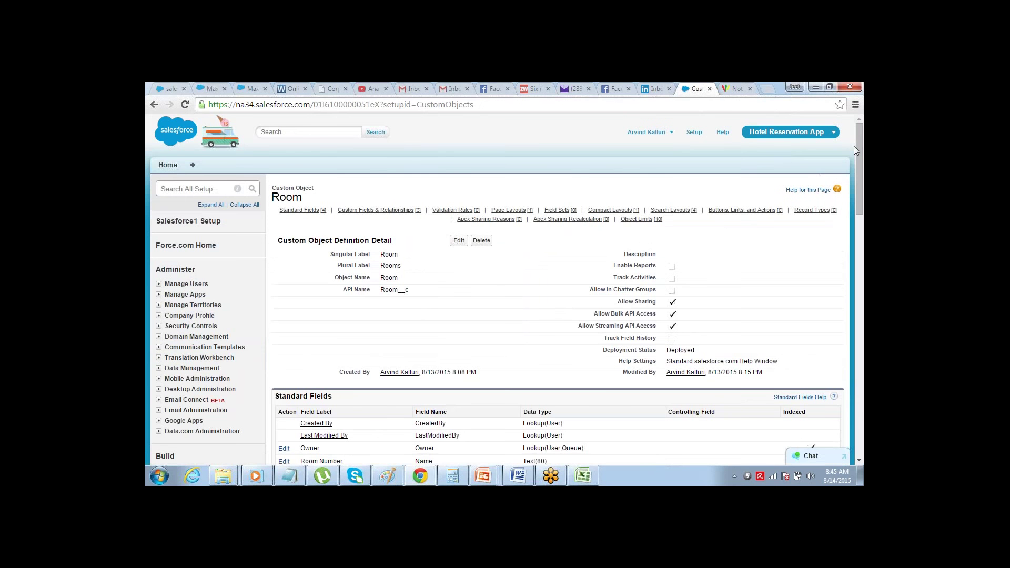
left_click_drag(857, 160, 856, 224)
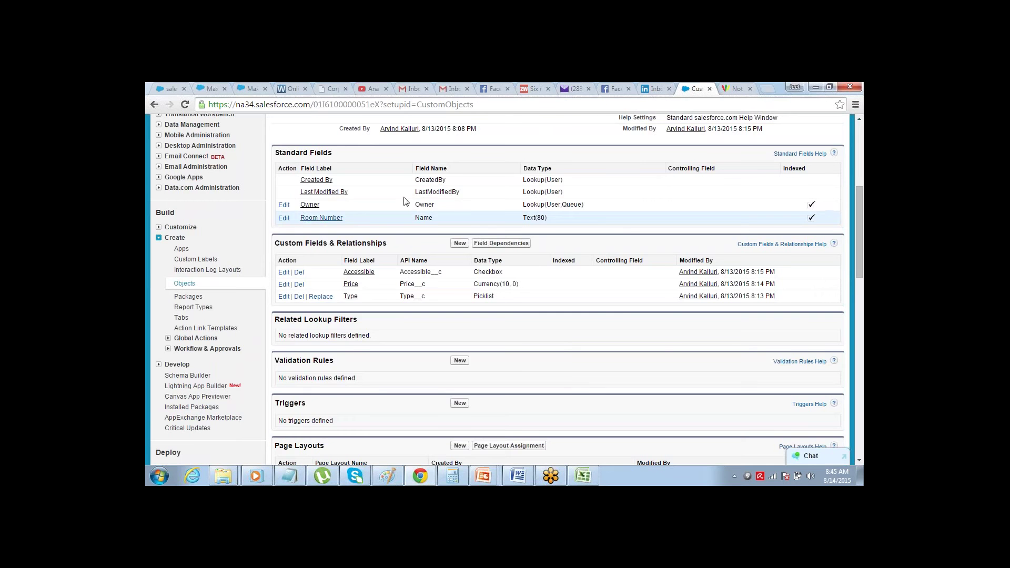
mouse_move(859, 194)
left_mouse_down()
mouse_move(862, 133)
mouse_move(857, 179)
left_mouse_up()
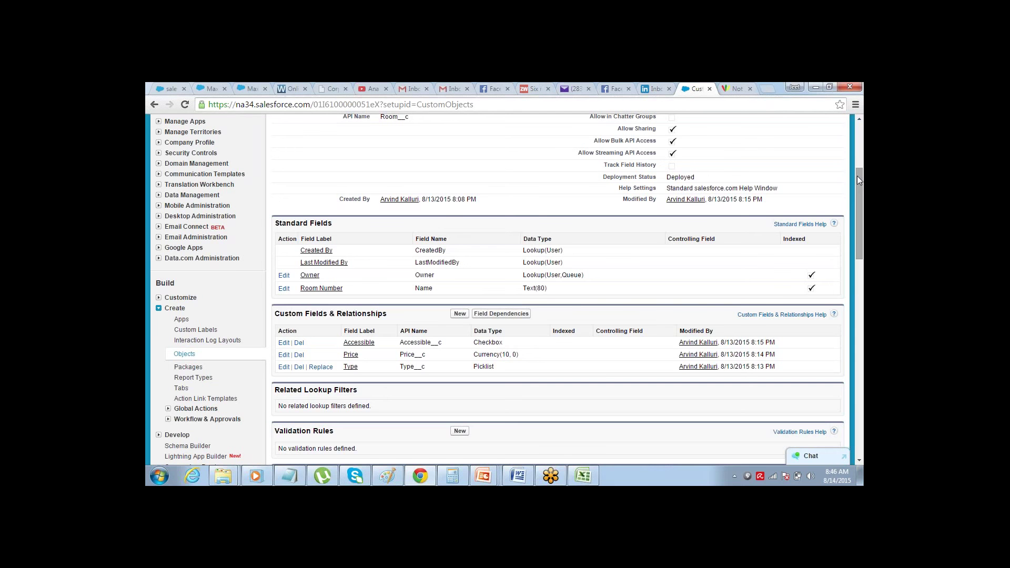
left_click_drag(857, 178, 857, 191)
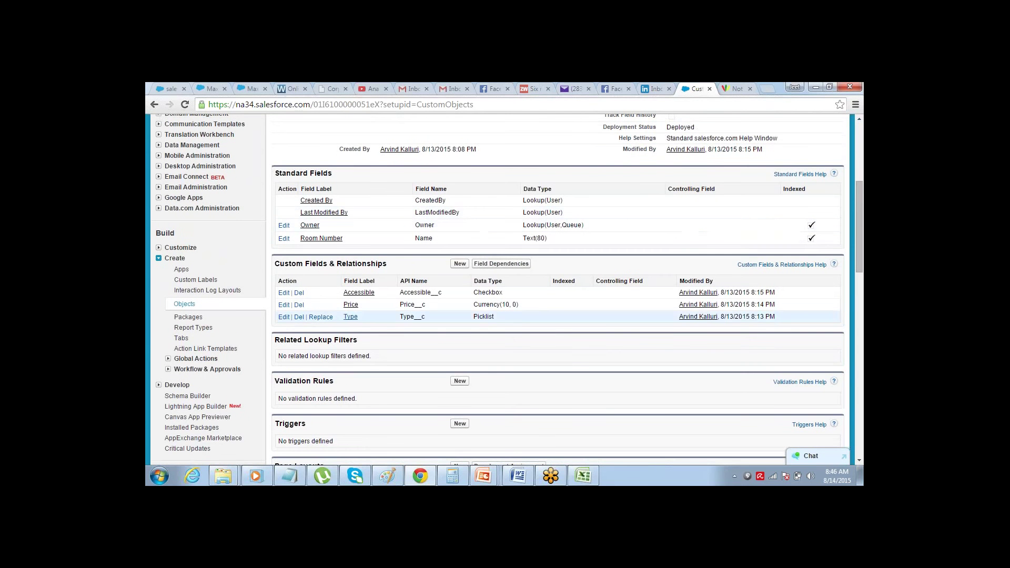
- Start a new custom object tab for the Room object
left_click(181, 339)
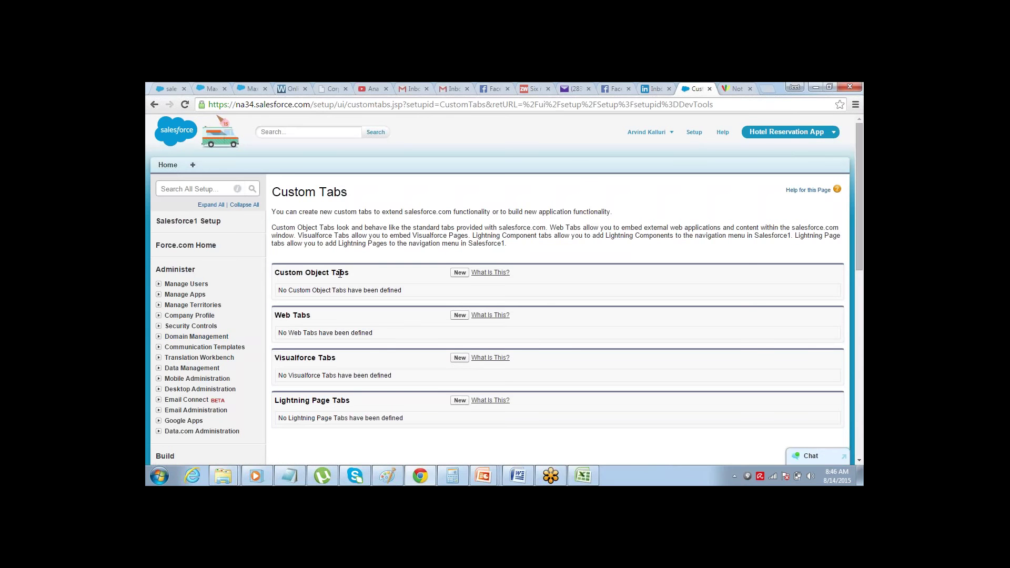
left_click(458, 274)
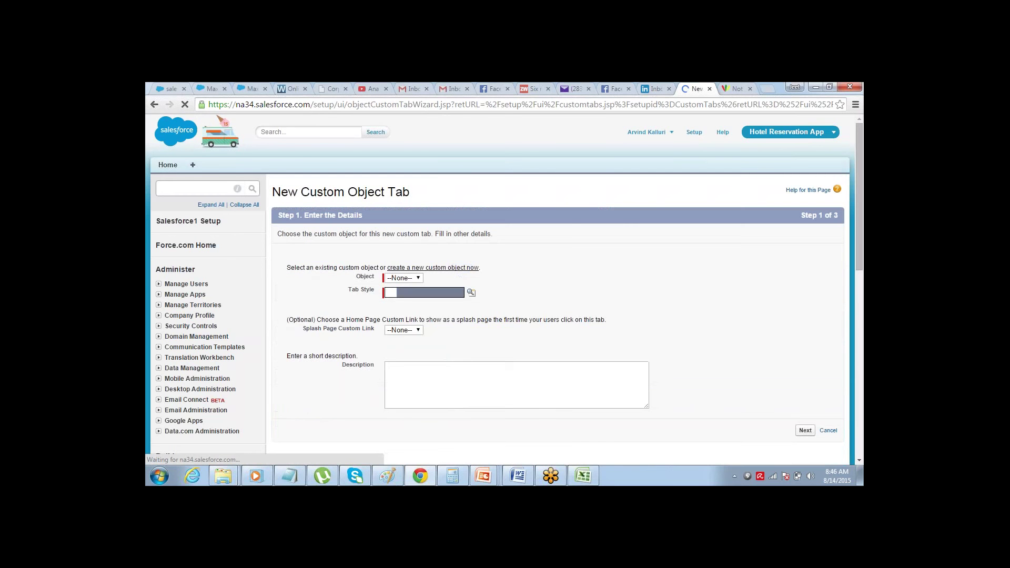
left_click(152, 109)
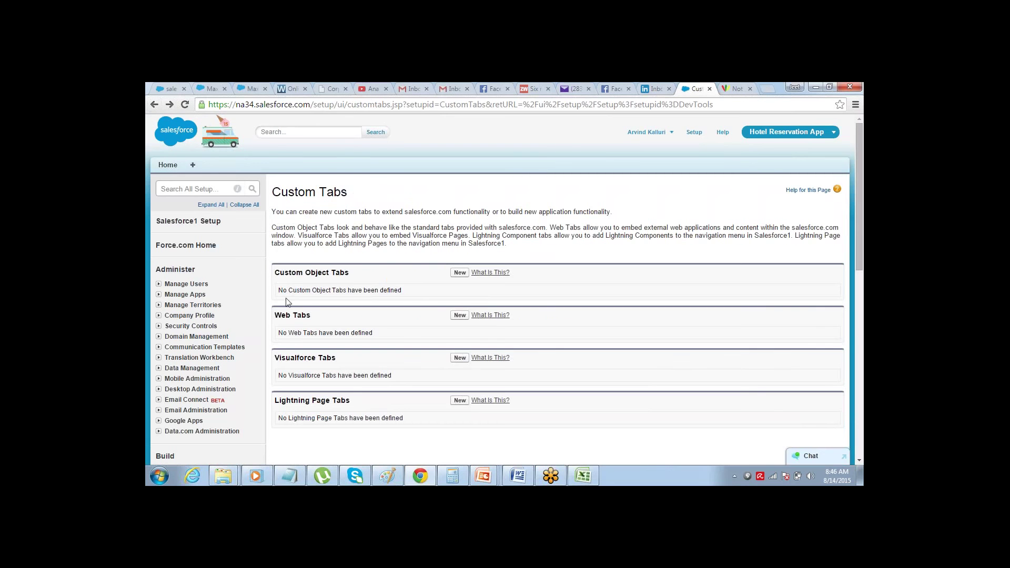
left_click_drag(279, 273, 351, 273)
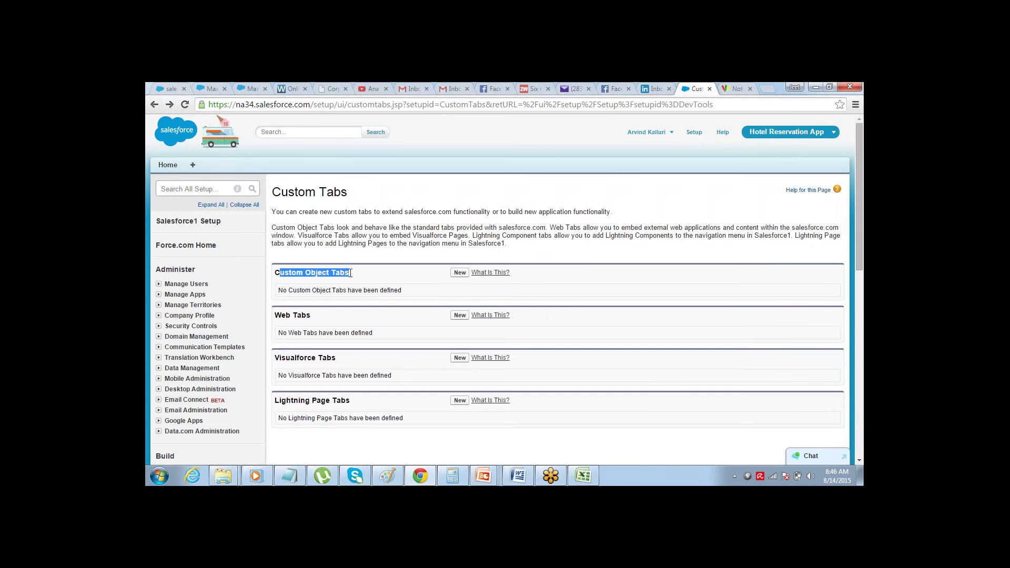
left_click(351, 273)
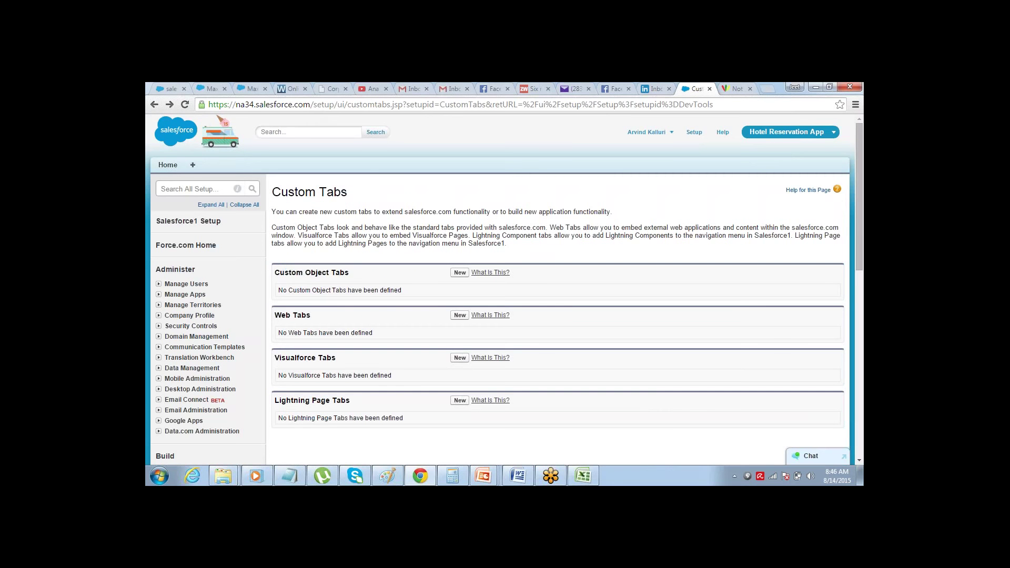
left_click(459, 272)
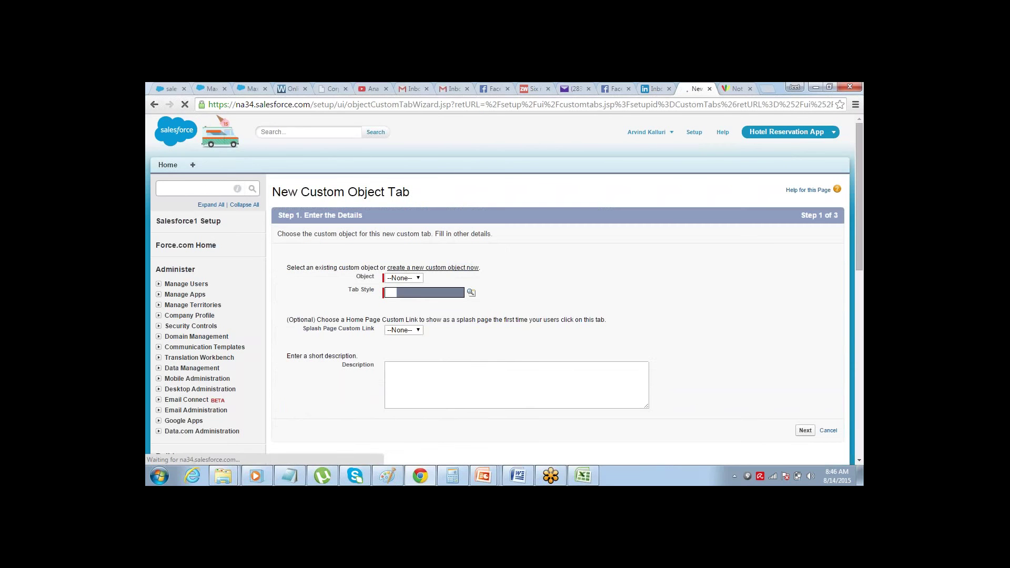
left_click(420, 279)
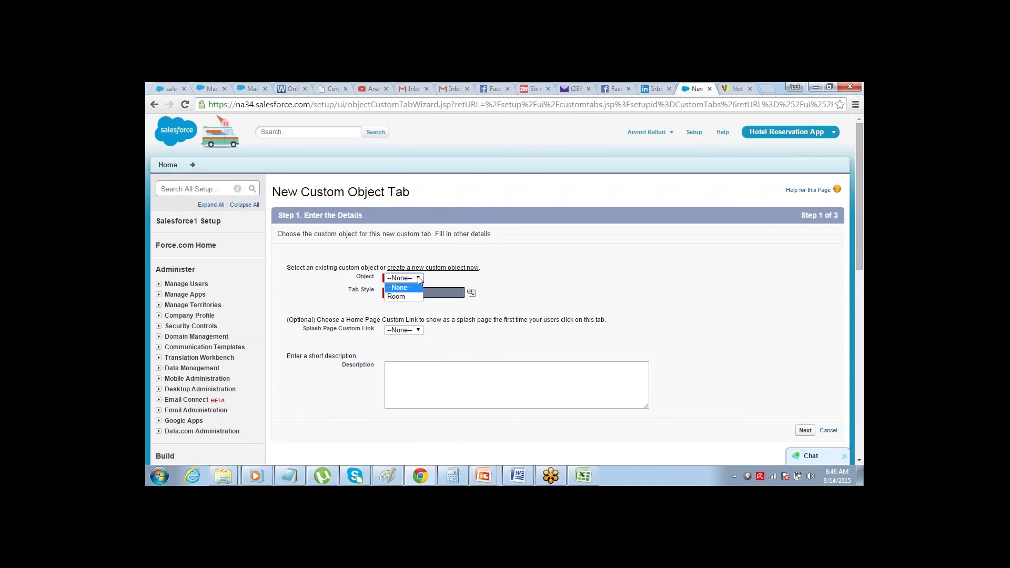
left_click(395, 297)
- Give the Room tab the Cup style and keep default profile visibility
left_click(472, 293)
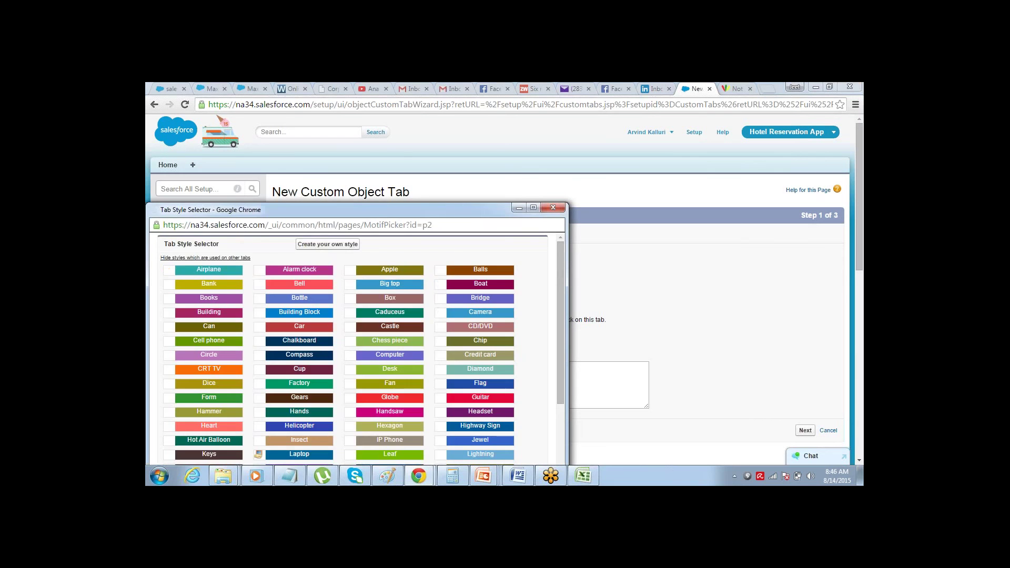
left_click(552, 209)
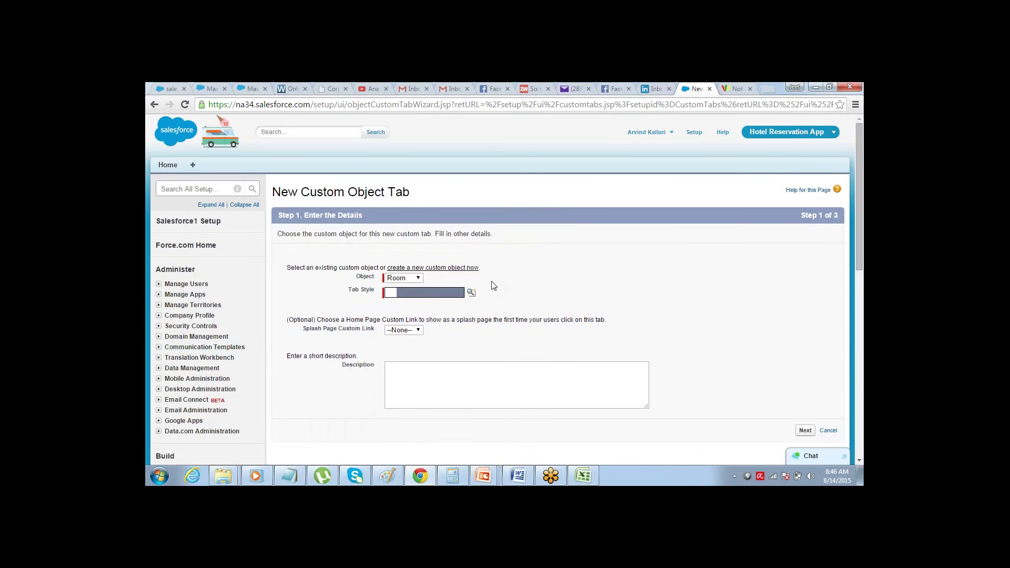
left_click(472, 292)
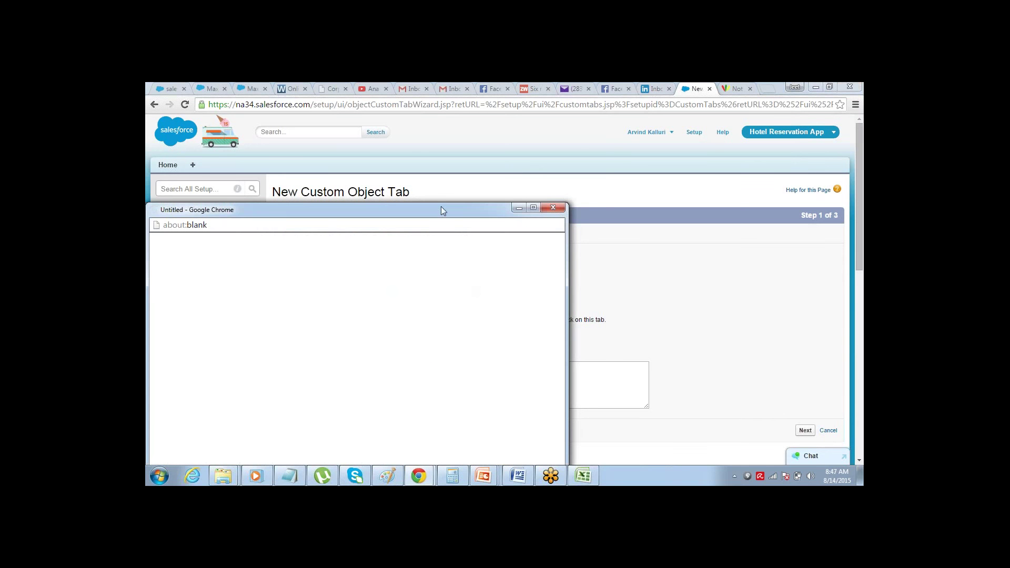
left_click_drag(441, 210, 532, 121)
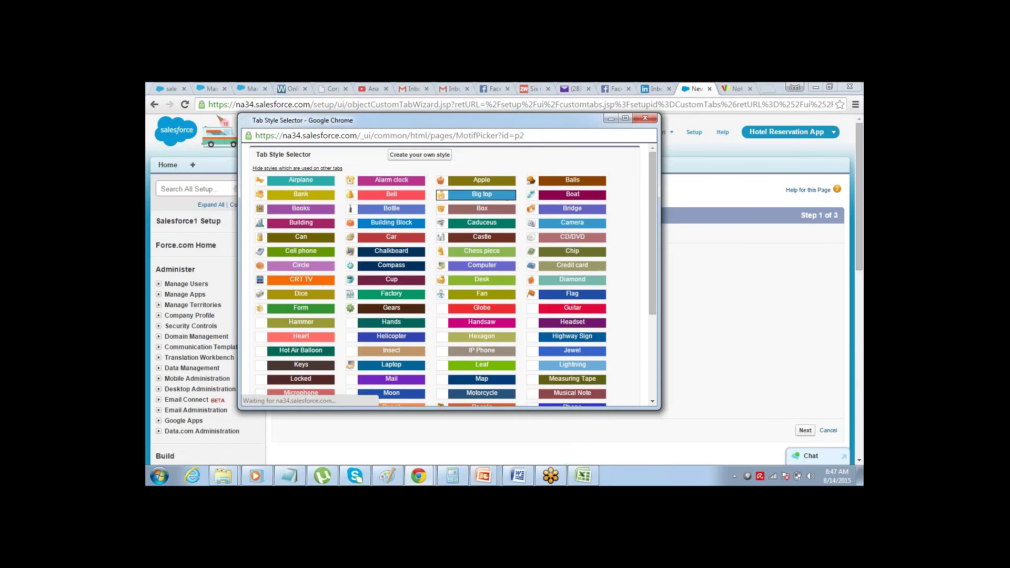
left_click(357, 241)
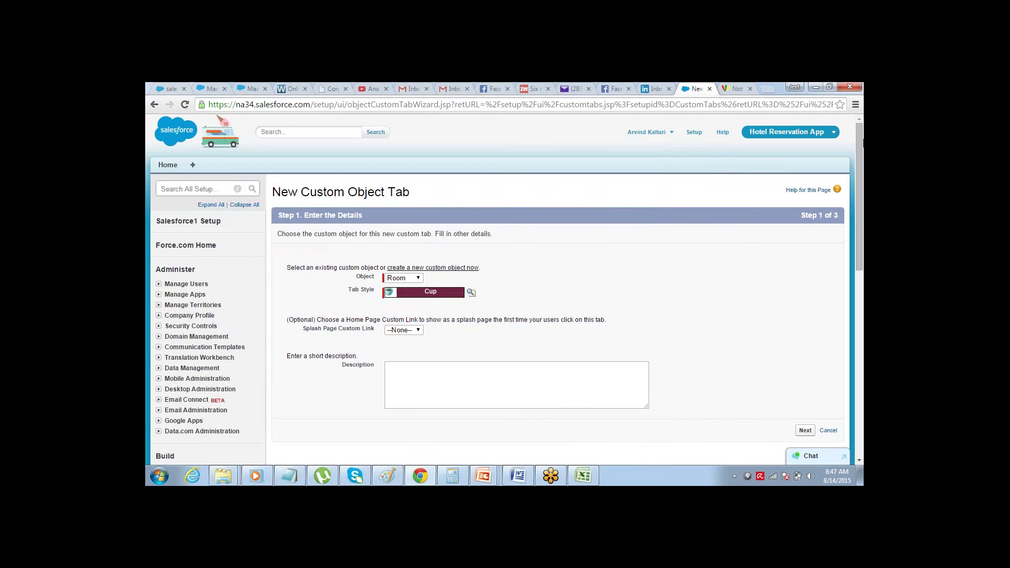
left_click(805, 430)
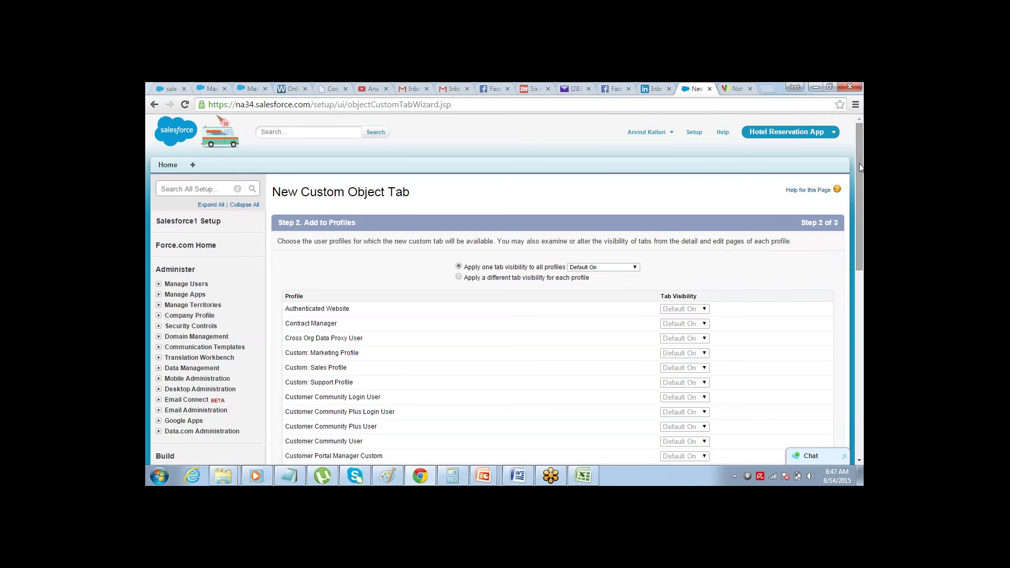
left_click_drag(859, 163, 789, 334)
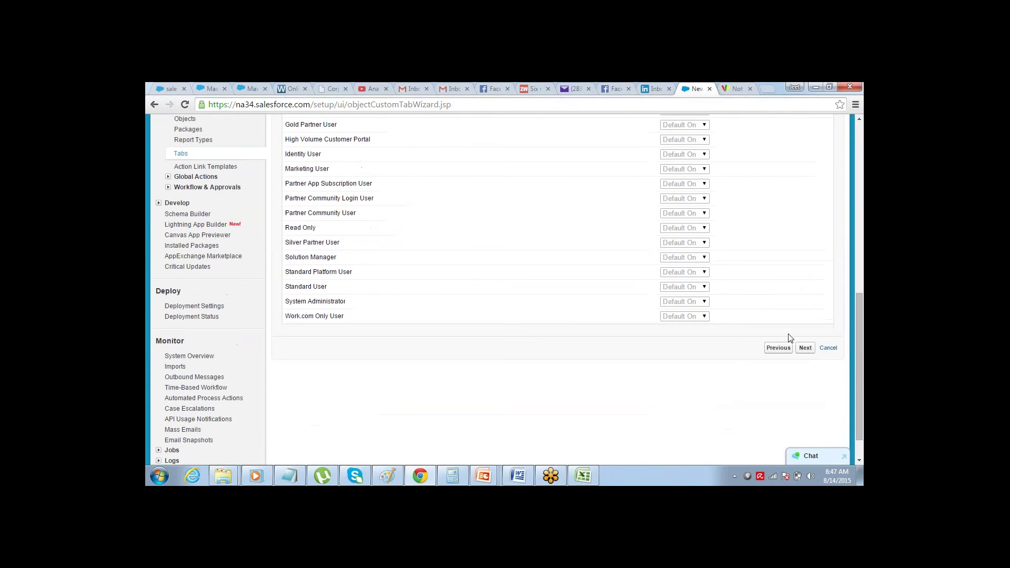
left_click(800, 346)
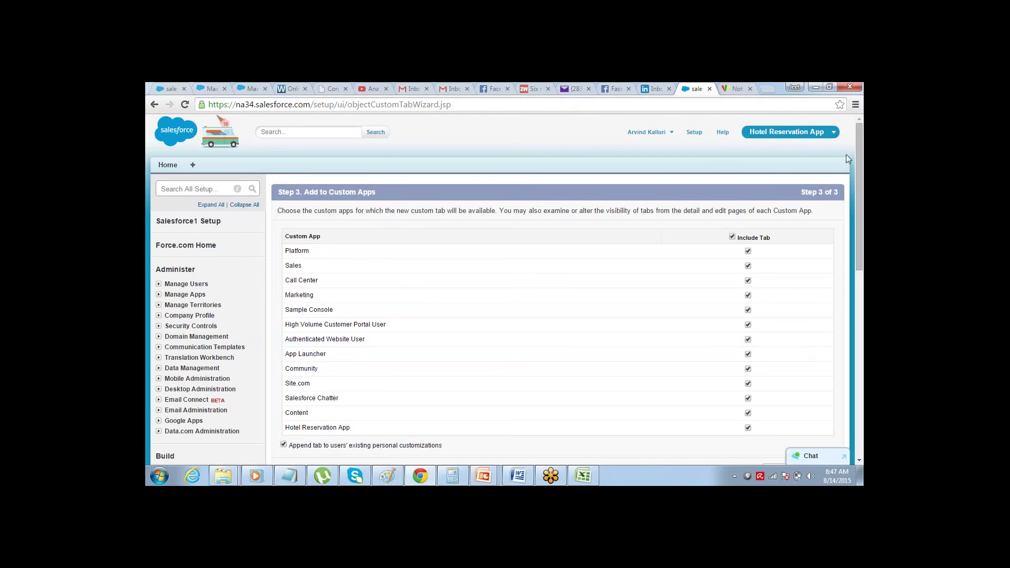
- Uncheck the Rooms tab for all apps except Hotel Reservation App and save it
left_click_drag(858, 137, 858, 150)
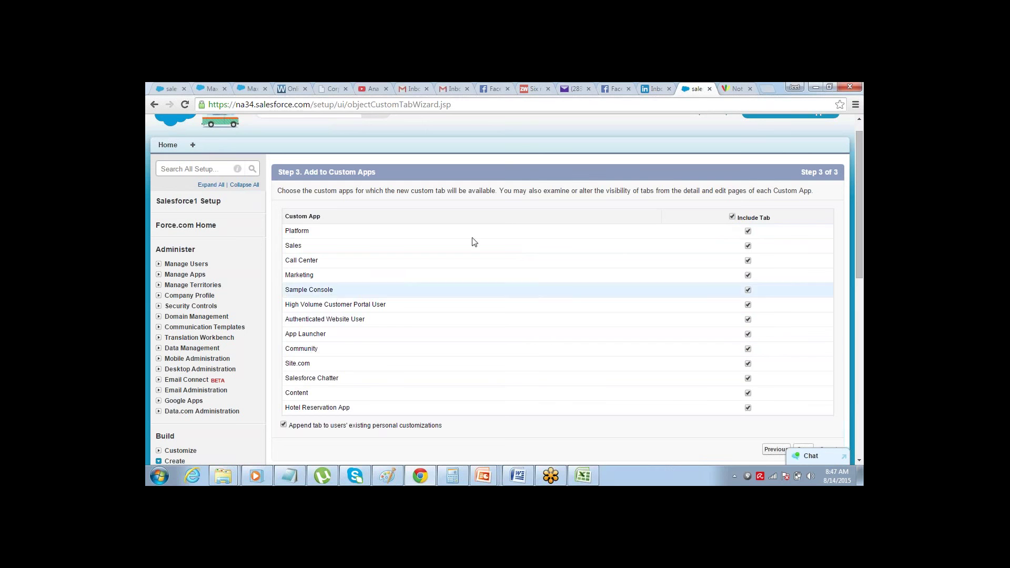
left_click(732, 216)
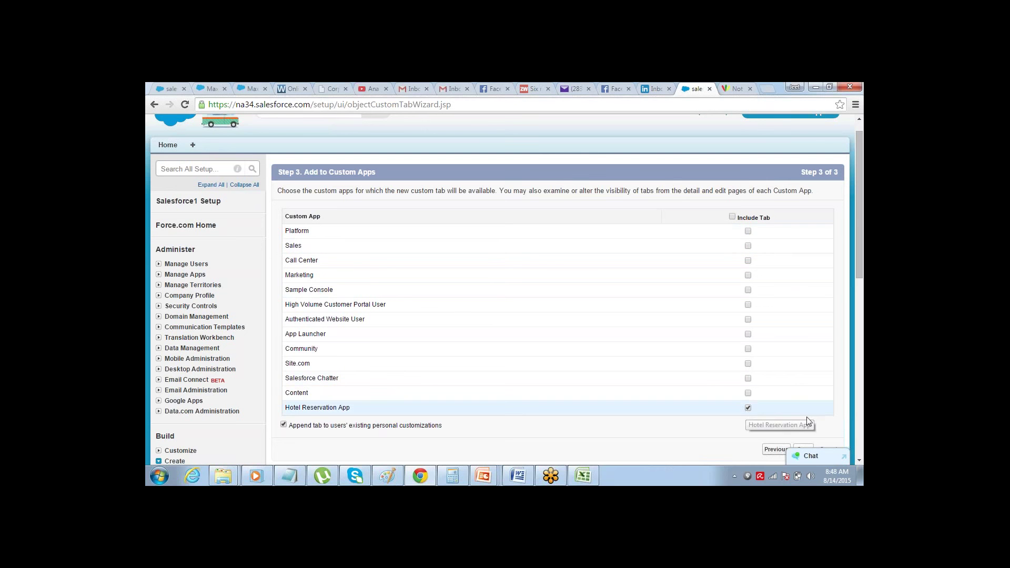
scroll(859, 456, "down", 1)
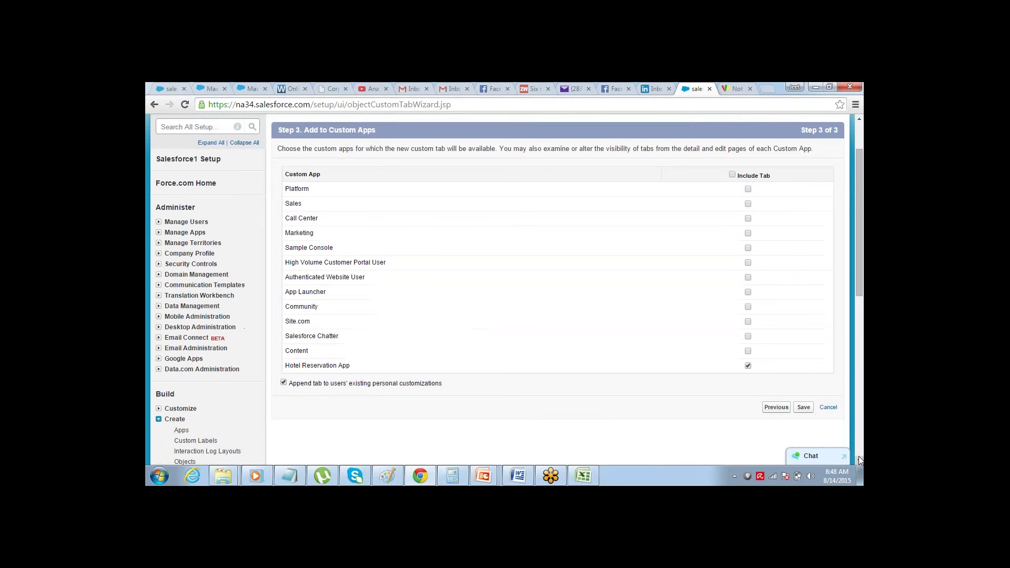
left_click(804, 409)
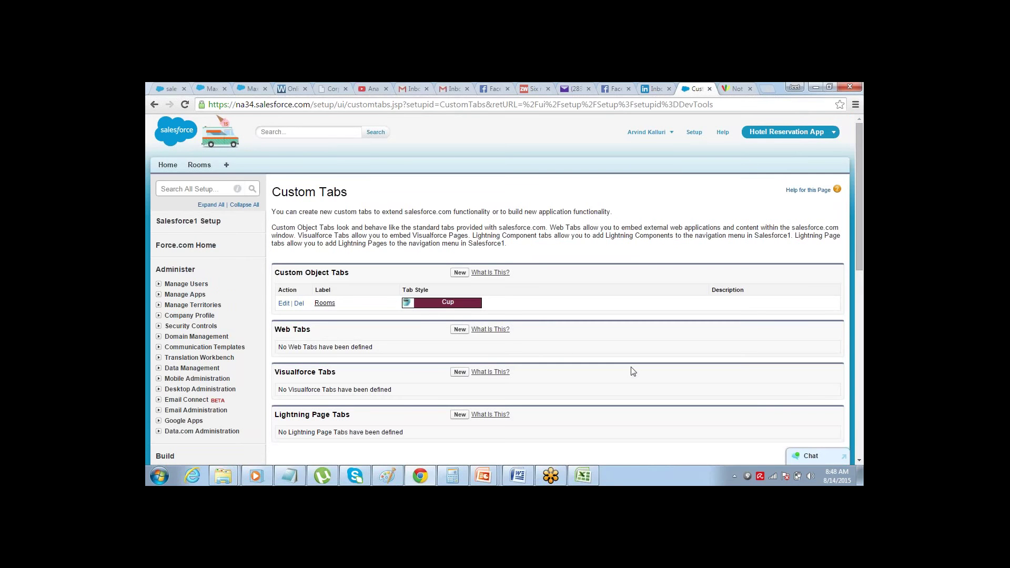
- Create room A001 as Type B, priced 300 and accessible, then return to the Rooms list
left_click(199, 166)
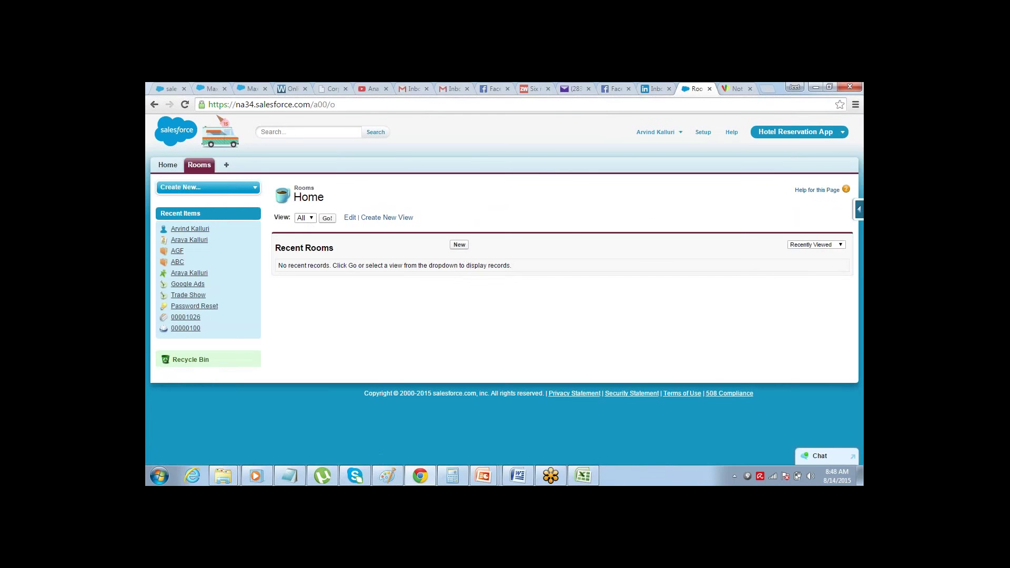
left_click(459, 244)
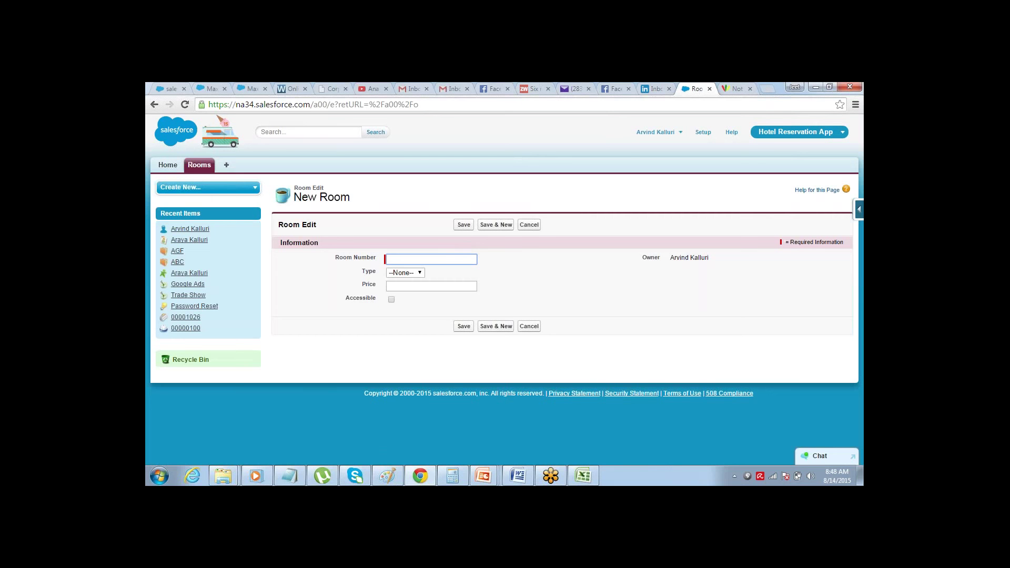
type("A001")
key("Tab")
left_click(420, 272)
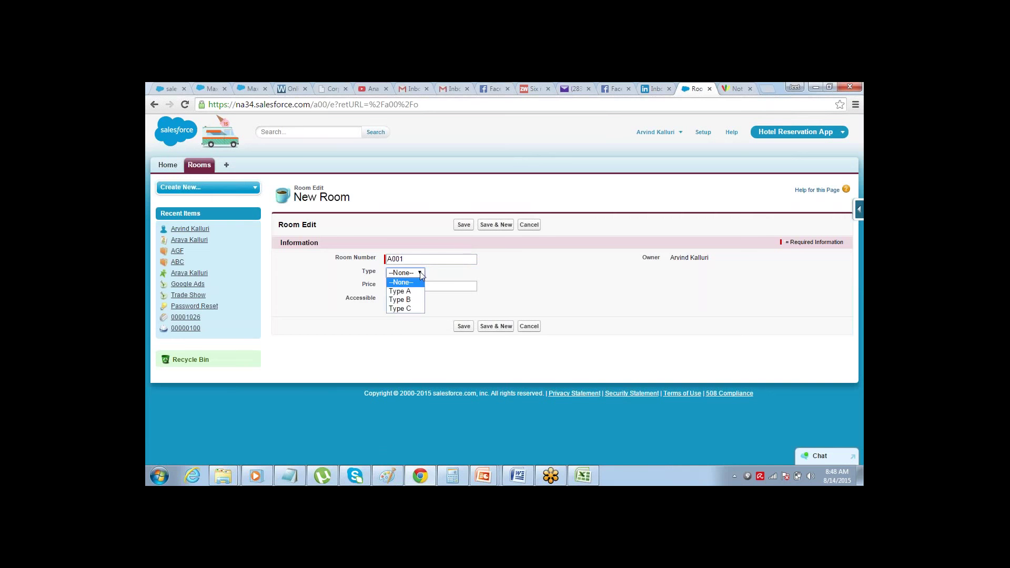
left_click(413, 299)
left_click(416, 287)
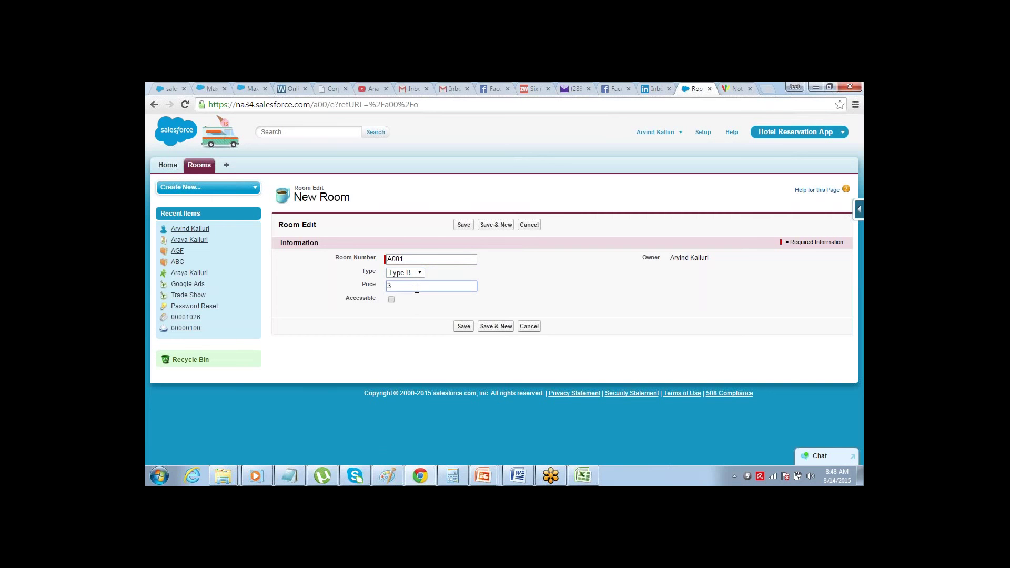
key("Tab")
left_click(391, 300)
left_click(459, 225)
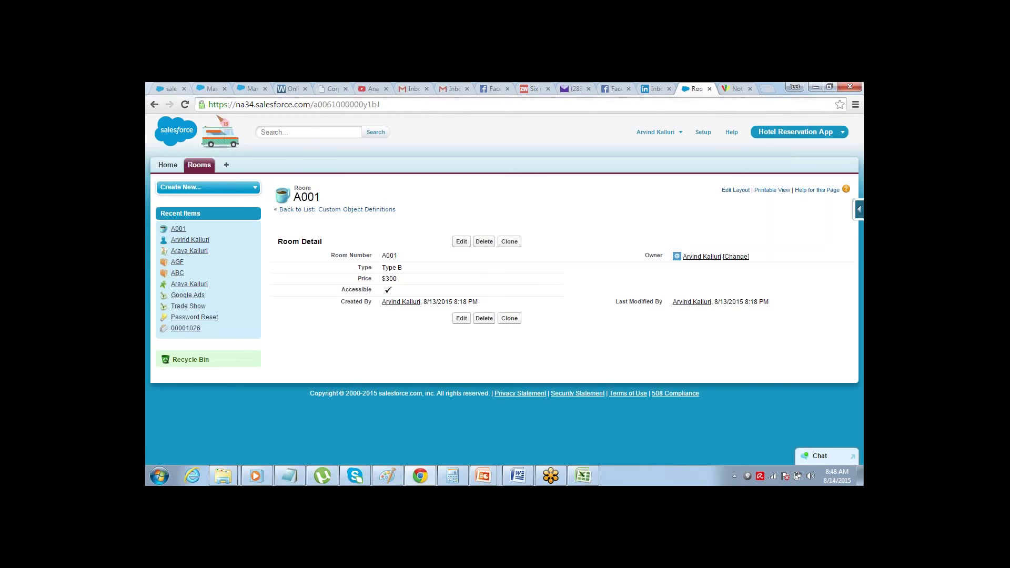
left_click(214, 166)
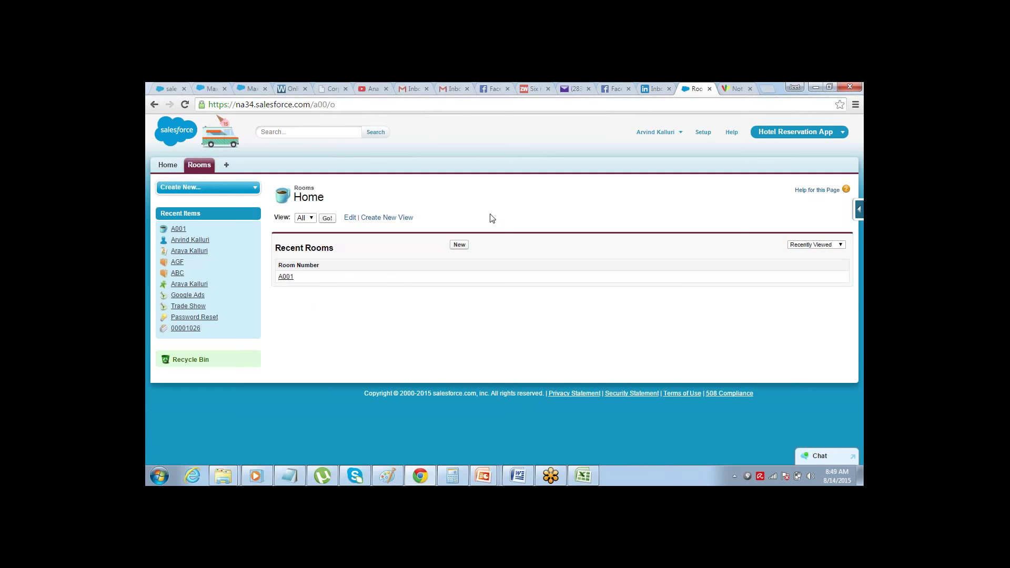
- Check the Customers table in the Excel plan, then go back to Salesforce Setup
key("alt+Tab")
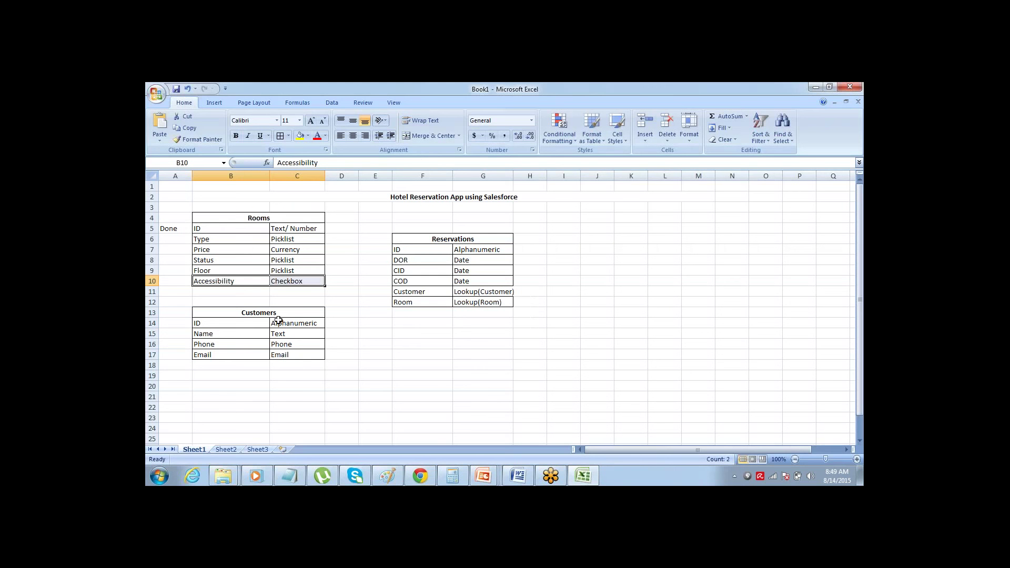
left_click(276, 313)
key("alt+Tab")
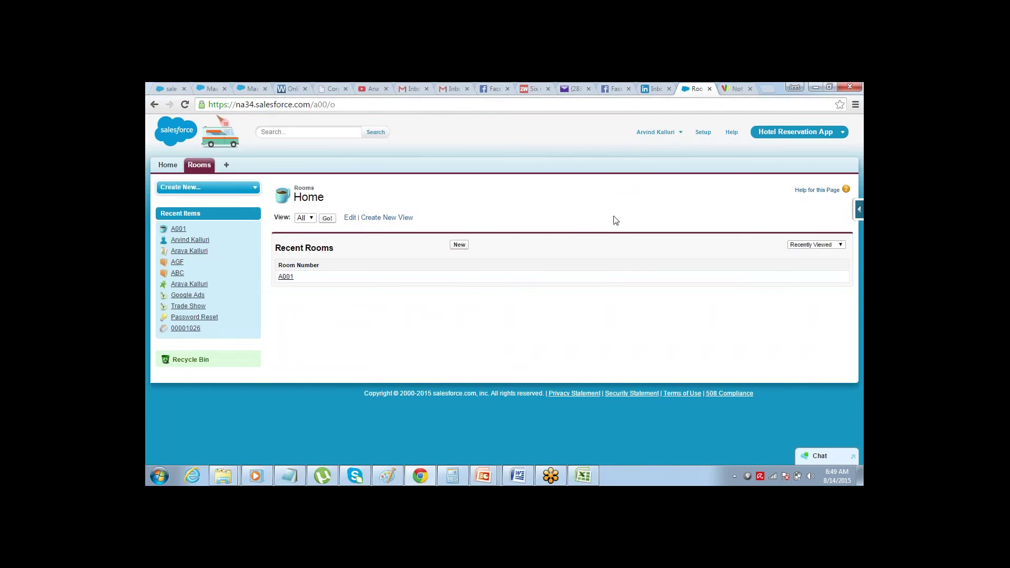
left_click(703, 132)
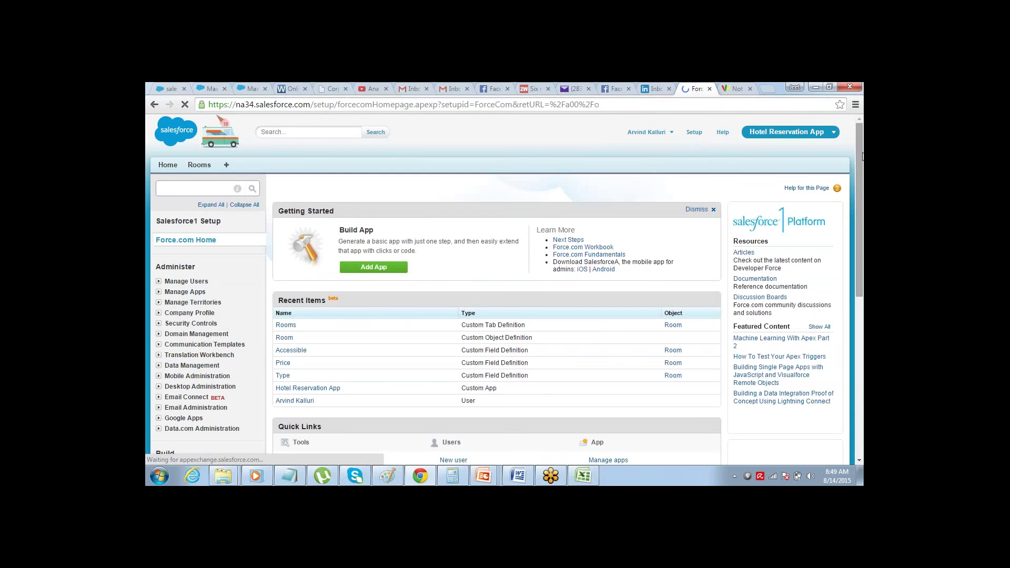
key("alt+Tab")
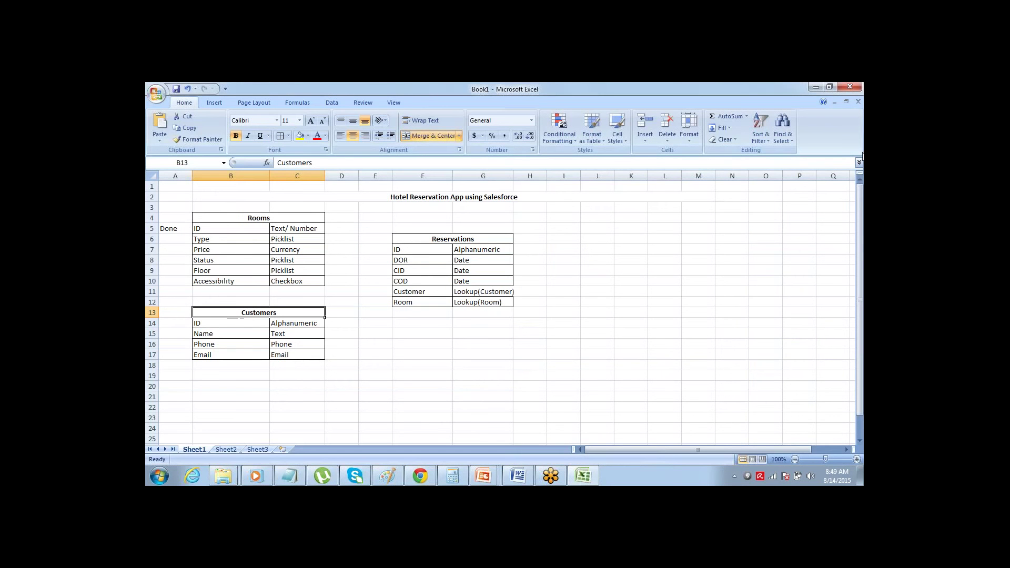
key("alt+Tab")
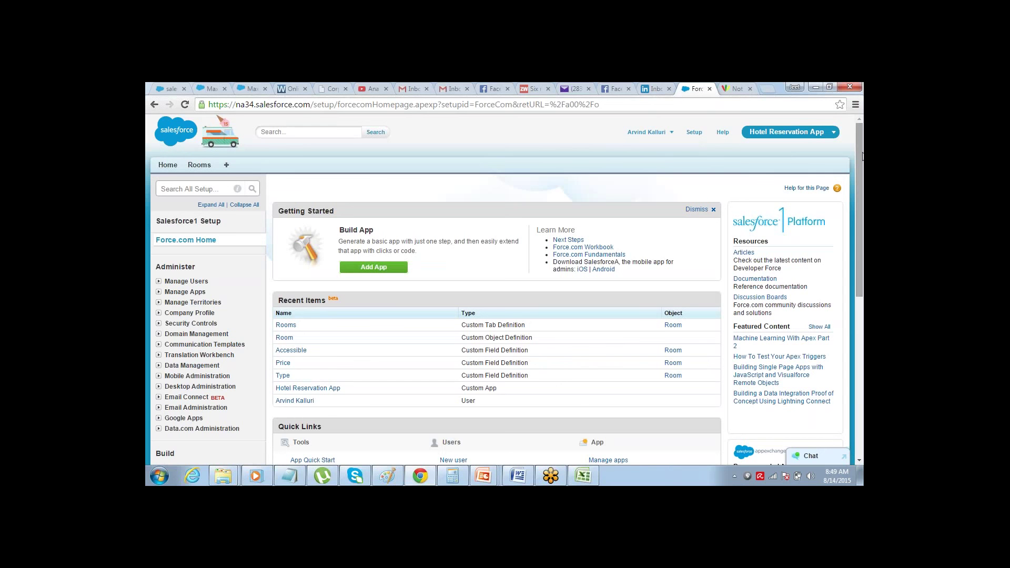
- Expand Build > Create and open the Custom Objects list
left_click_drag(861, 156, 861, 154)
left_click_drag(861, 151, 860, 154)
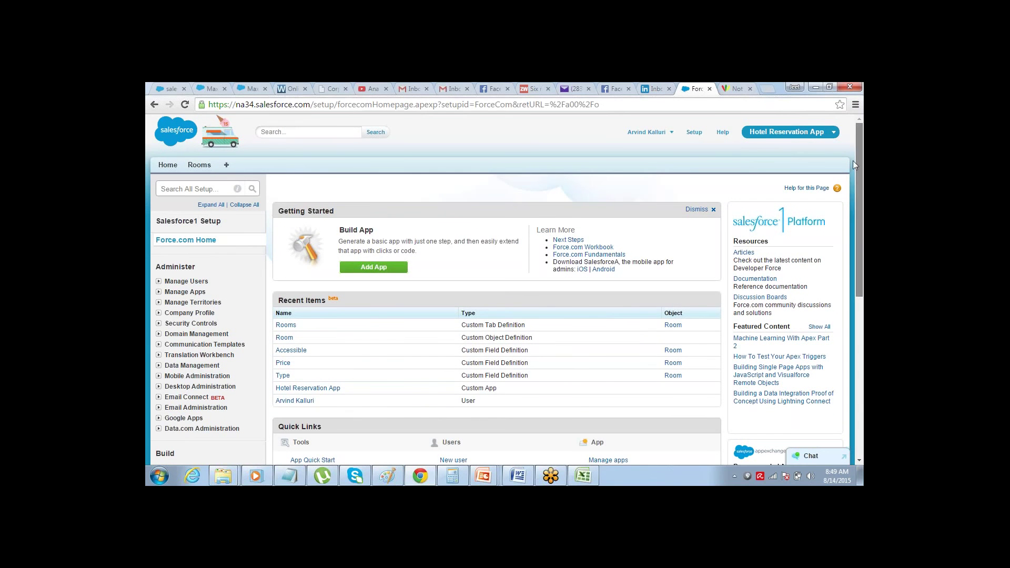
scroll(834, 214, "down", 2)
scroll(834, 214, "down", 3)
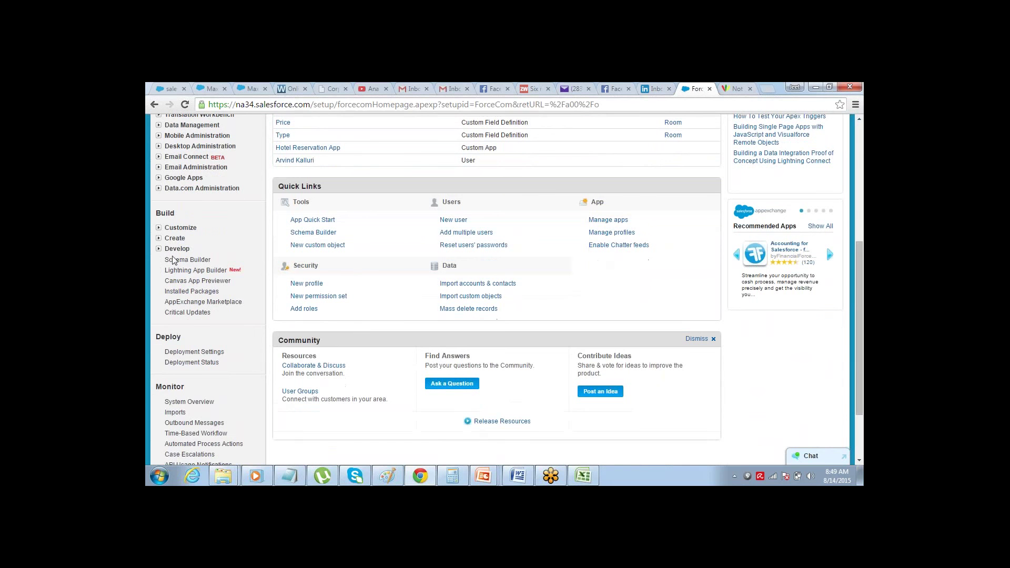
left_click(158, 239)
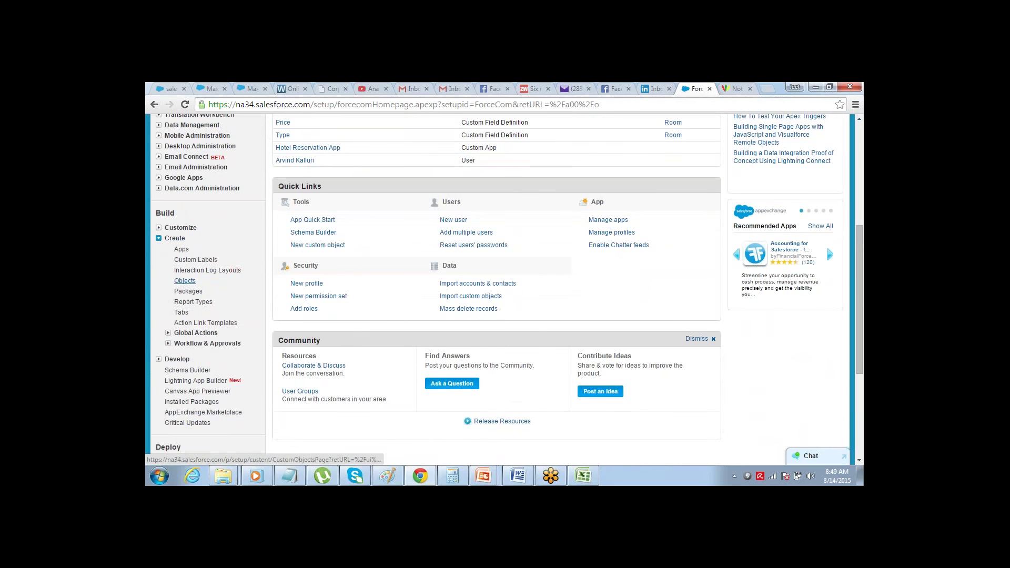
left_click(185, 281)
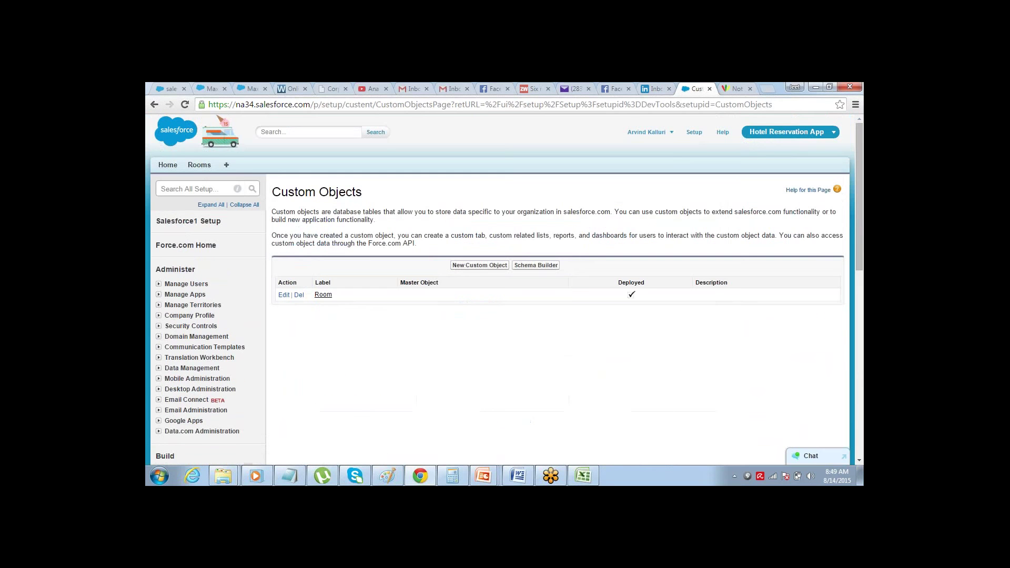
- Create and save a new custom object labelled Customer, with its plural label
left_click(474, 265)
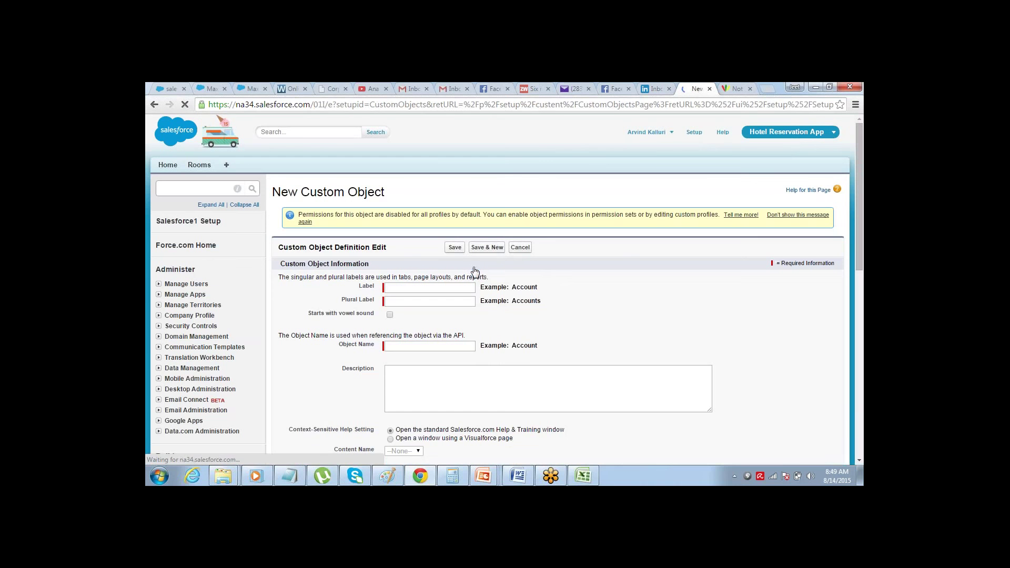
left_click(440, 290)
type("Customer")
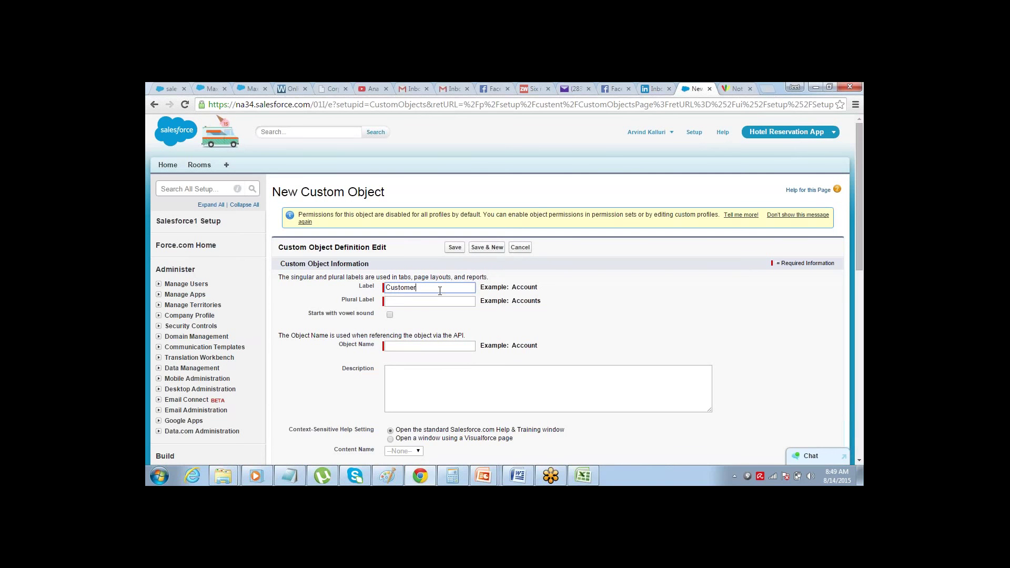
key("Tab")
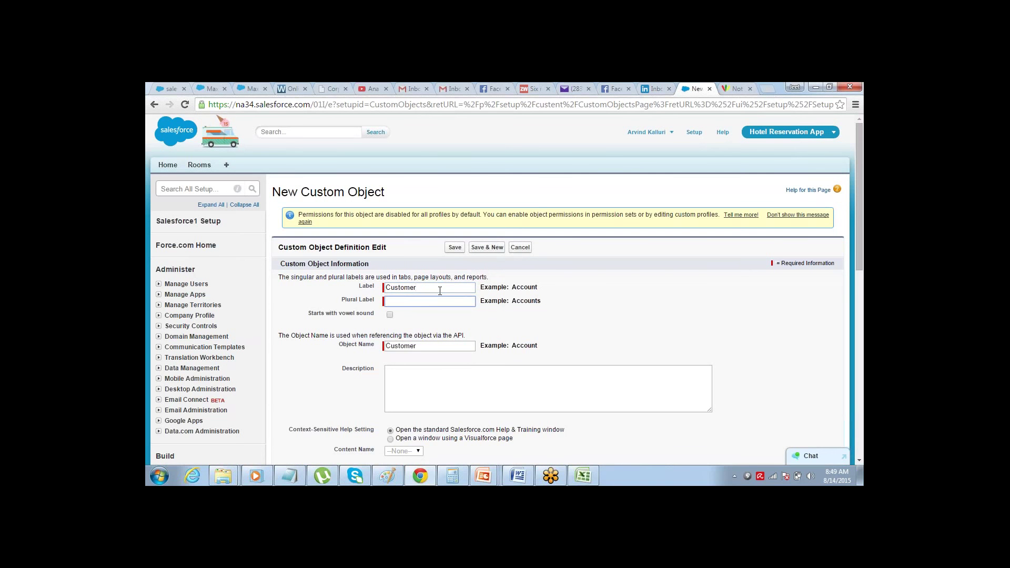
type("Customoers")
left_click(455, 248)
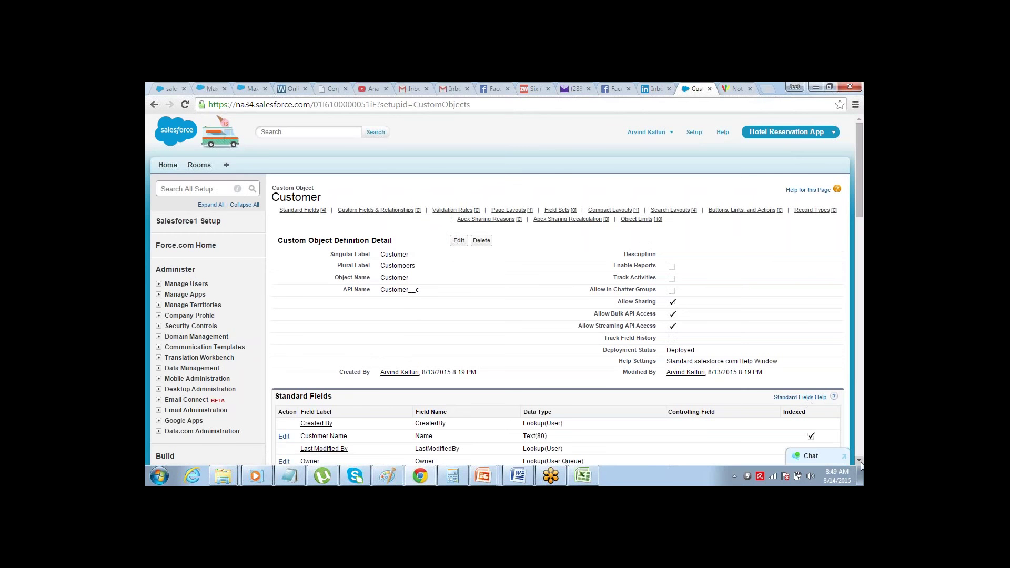
- Add a Phone-type field labelled Phone to Customer, visible to all profiles, and start another field
scroll(861, 465, "down", 4)
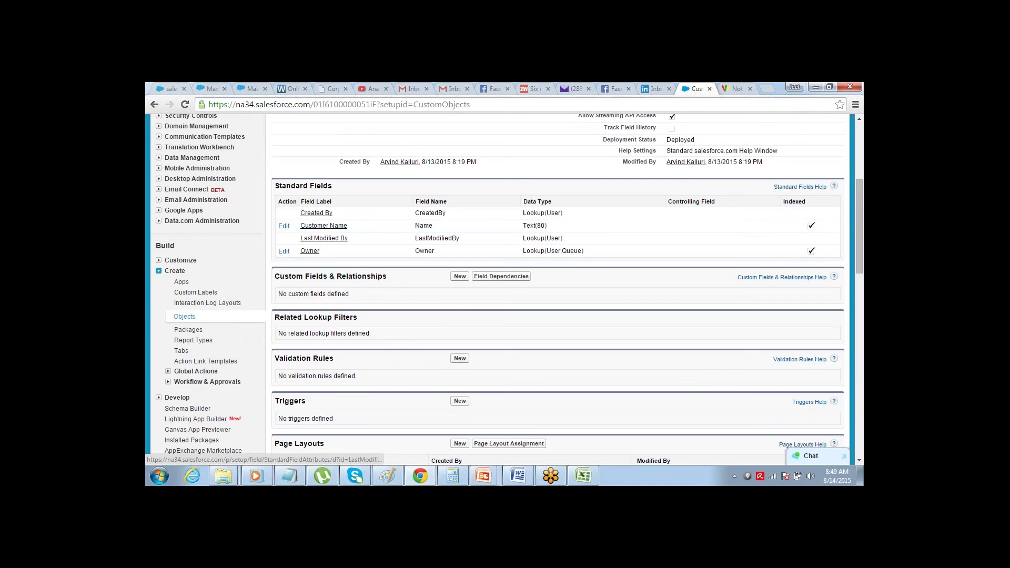
left_click(460, 278)
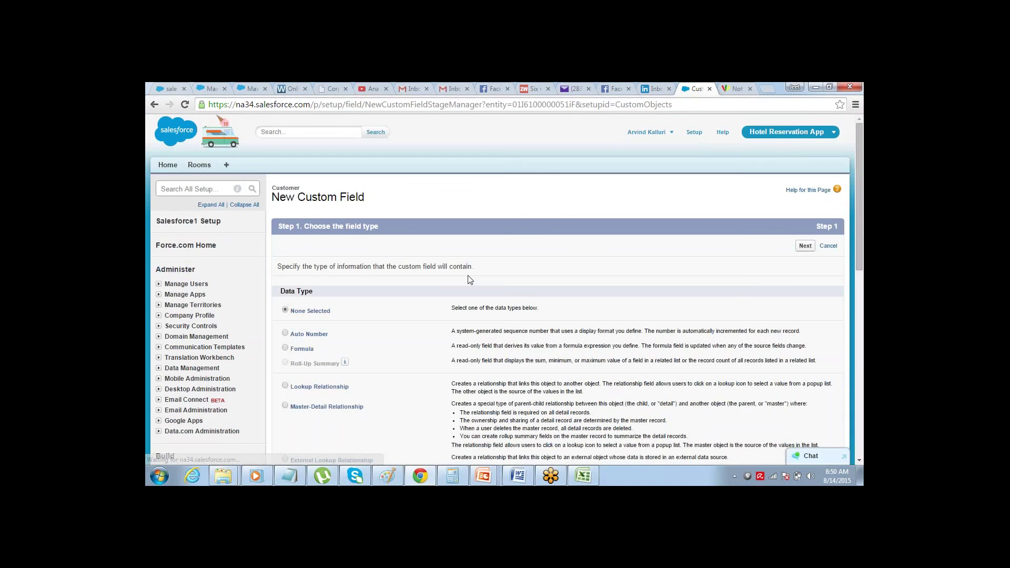
scroll(857, 461, "down", 5)
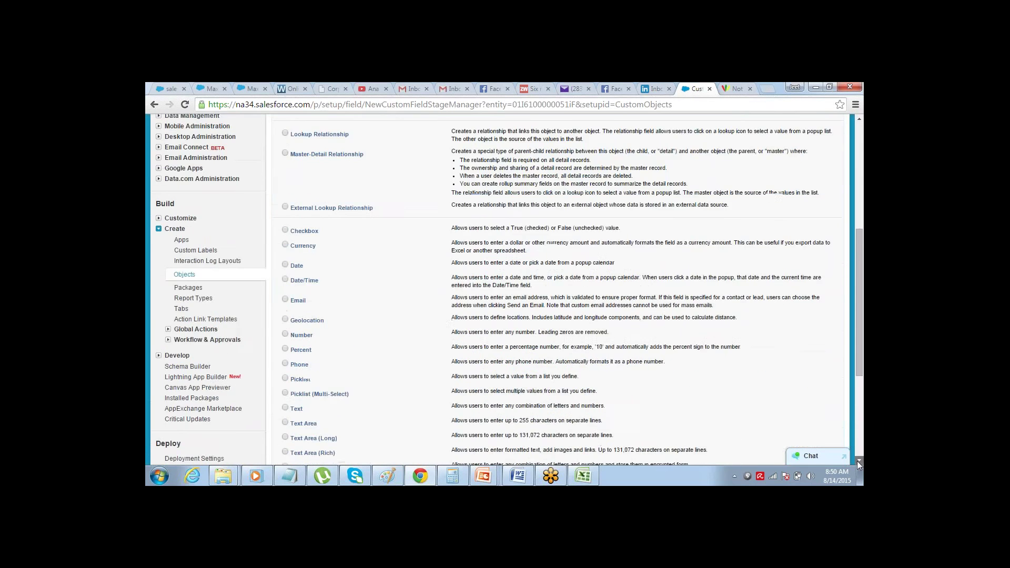
scroll(857, 461, "down", 2)
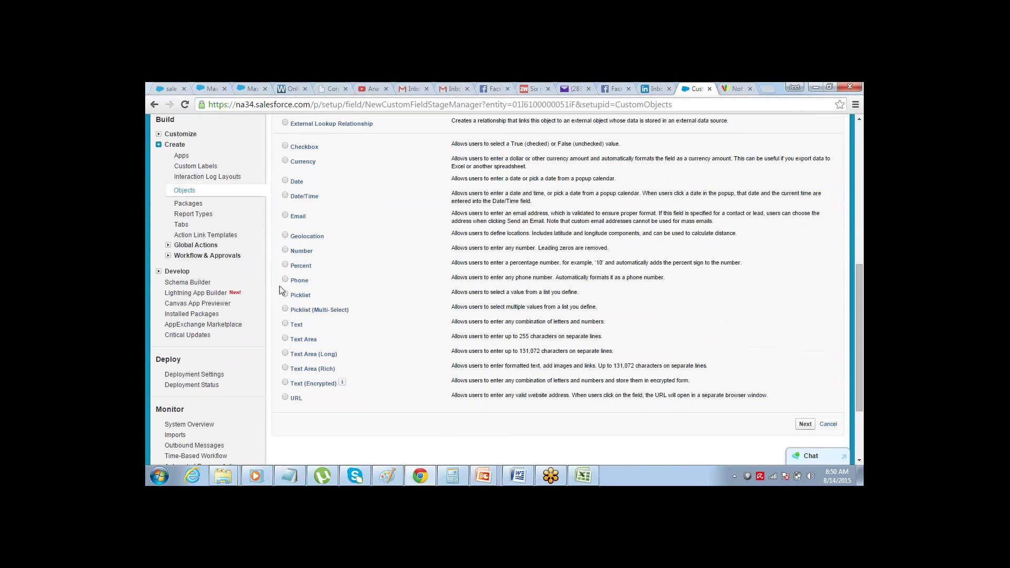
left_click(804, 424)
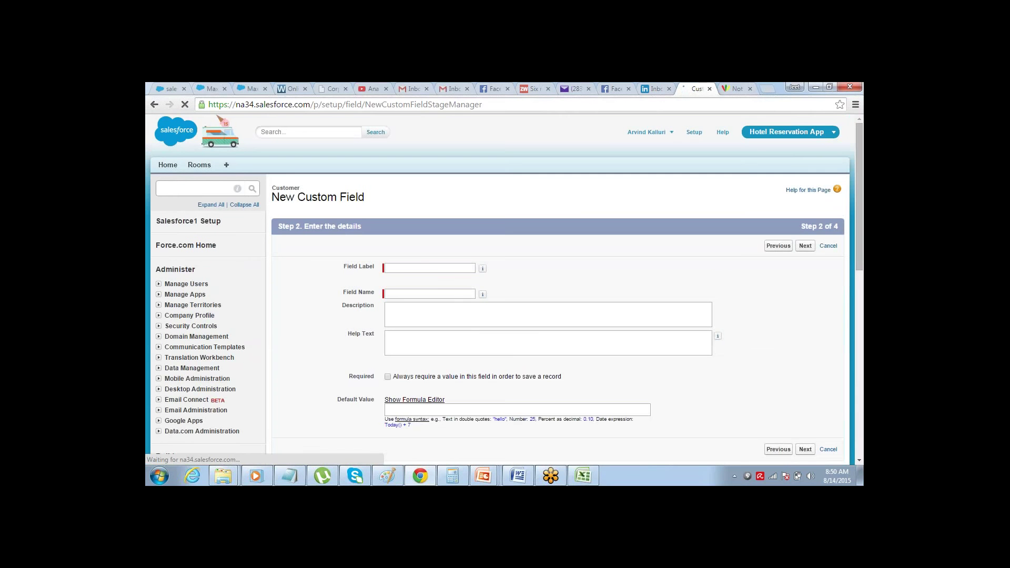
left_click(464, 268)
type("Phone")
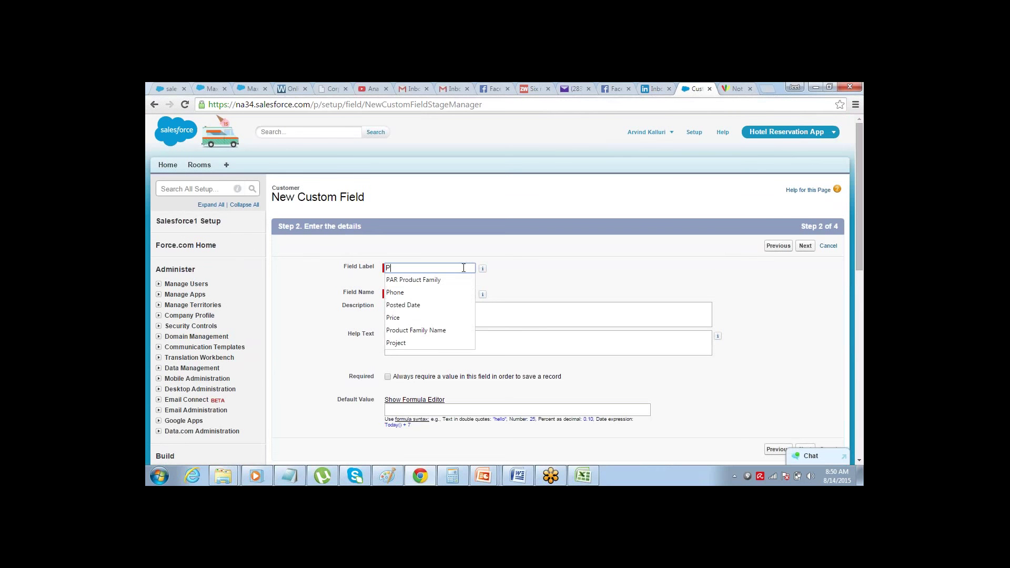
left_click(483, 268)
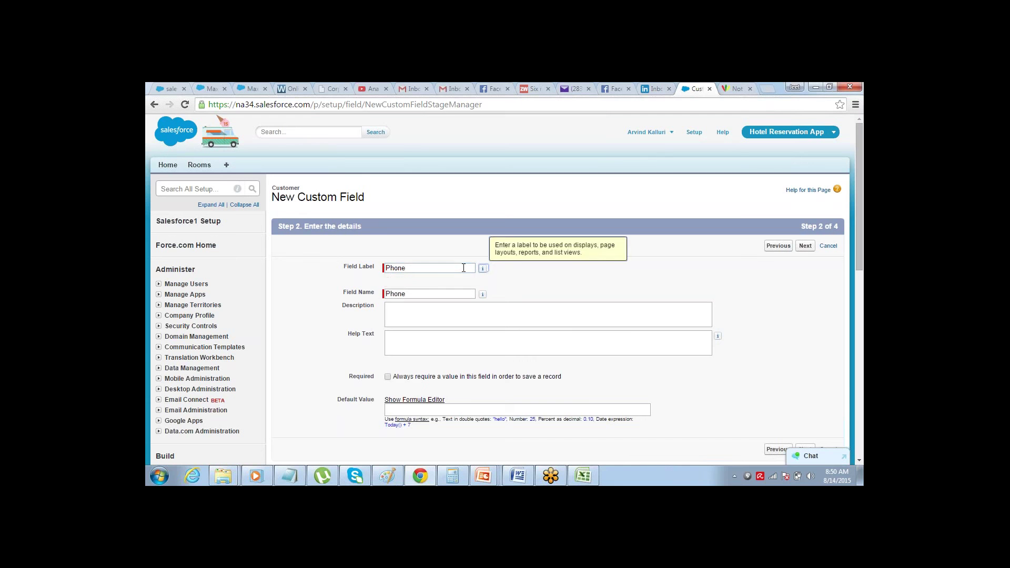
left_click(805, 245)
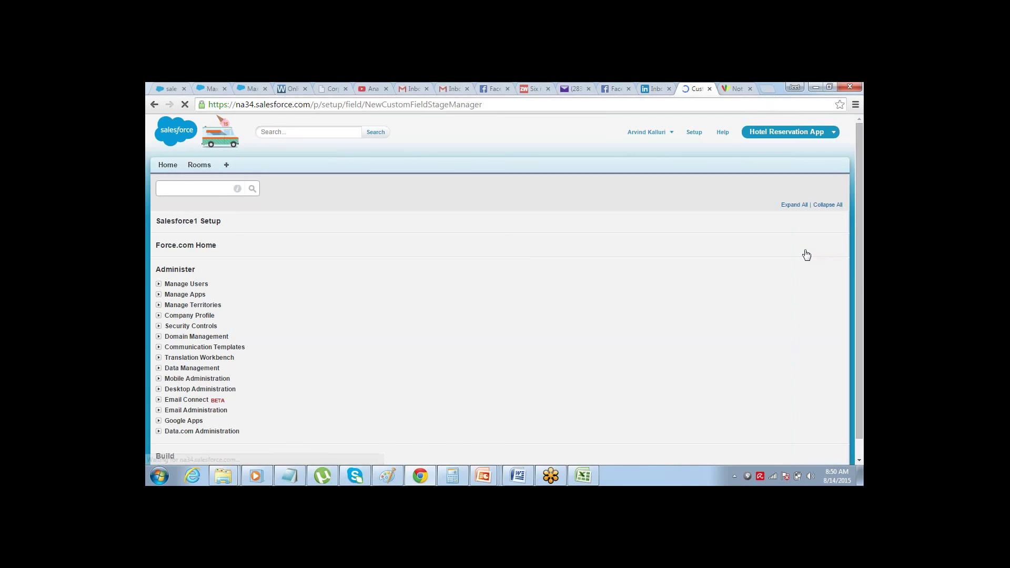
left_click(641, 337)
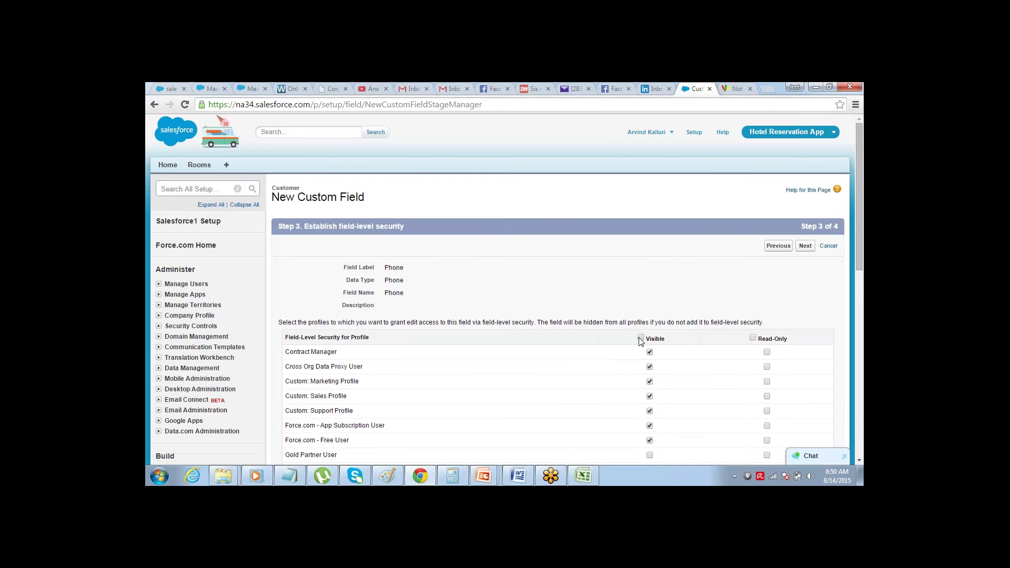
left_click(805, 247)
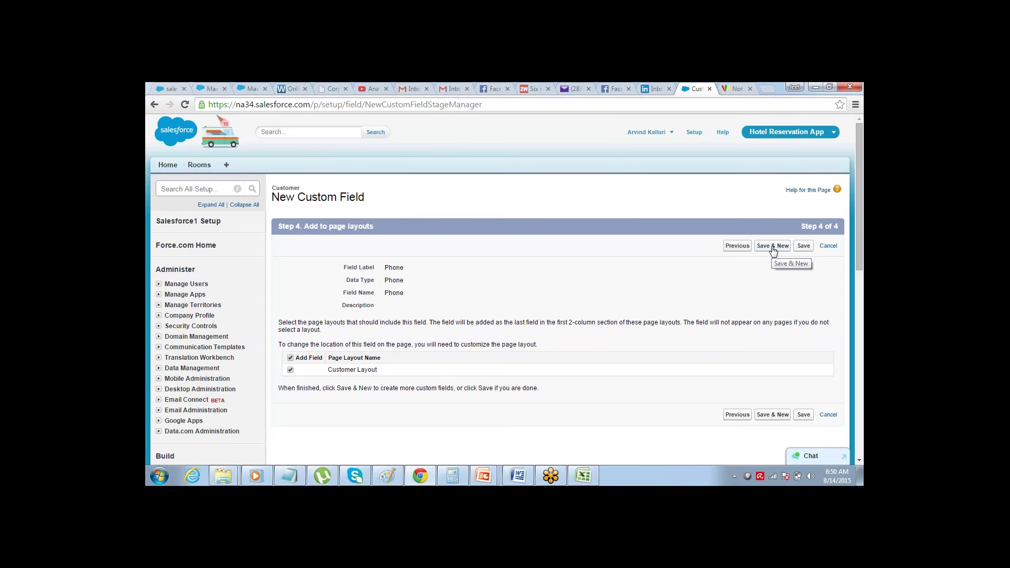
left_click(773, 247)
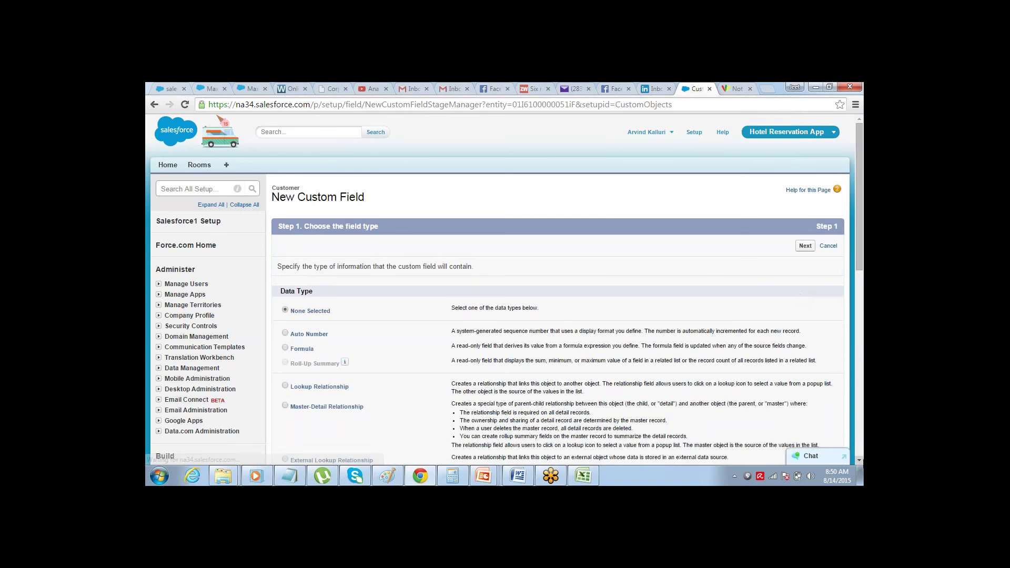
- Add an Email-type field labelled Email, visible to all profiles and placed on Customer Layout
scroll(862, 459, "down", 5)
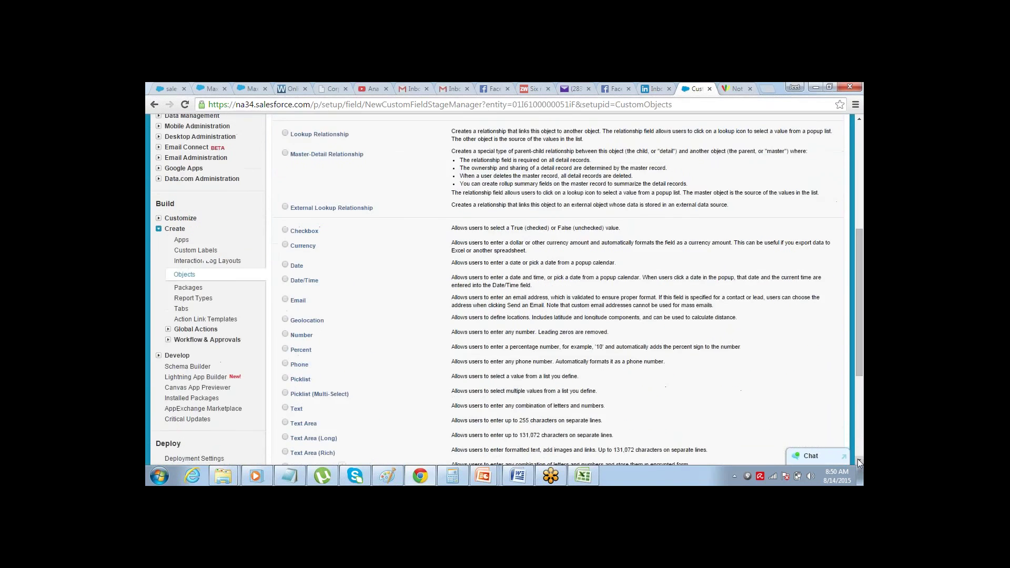
left_click(860, 462)
left_click(286, 257)
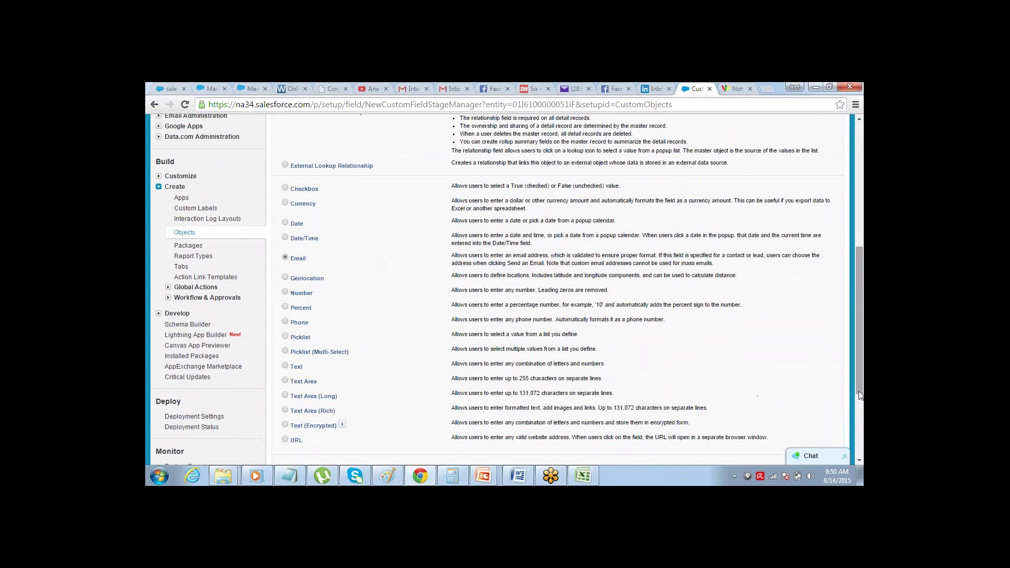
left_click_drag(861, 401, 861, 430)
left_click(805, 394)
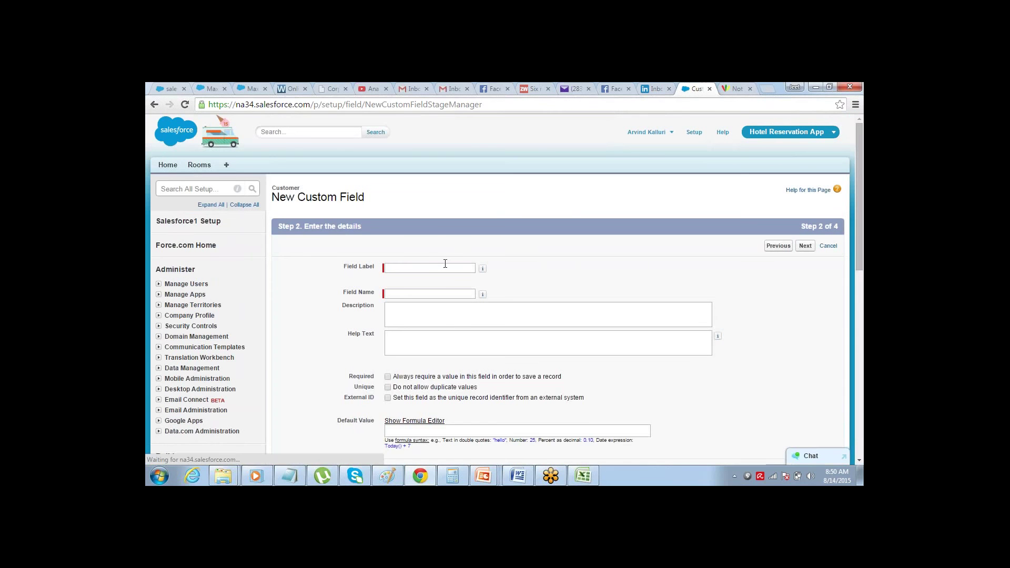
left_click(445, 266)
type("Email")
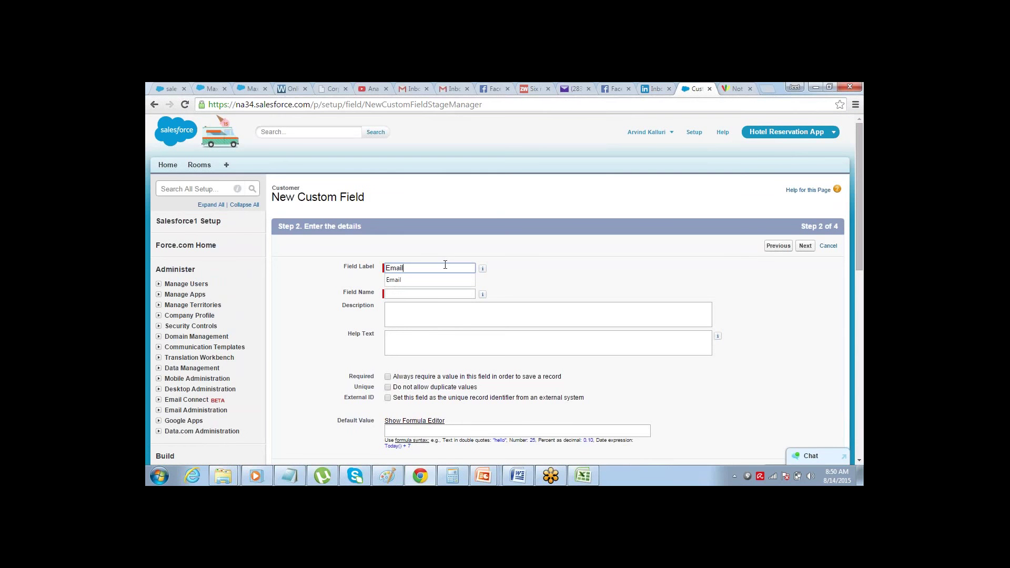
key("Tab")
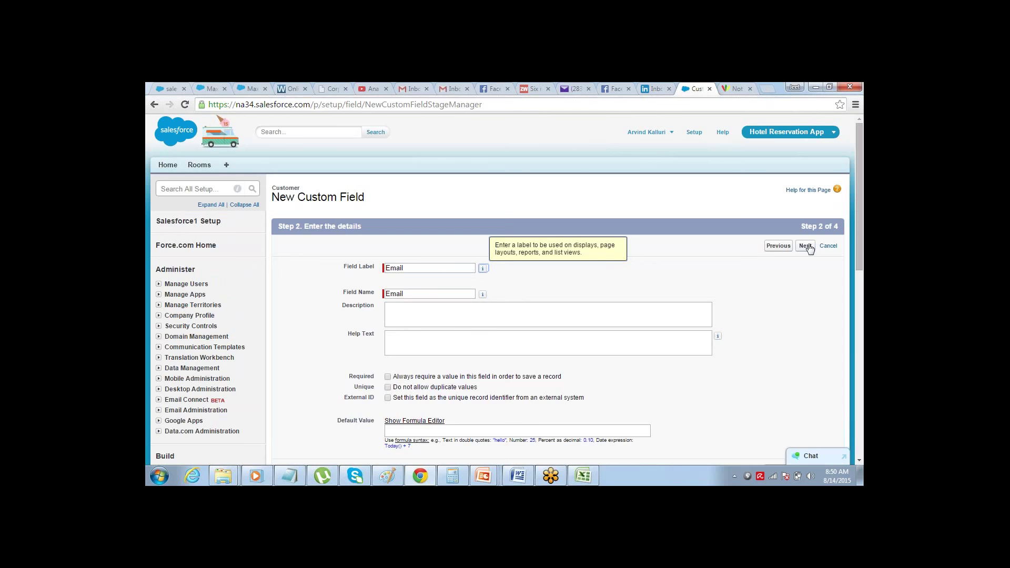
left_click(806, 247)
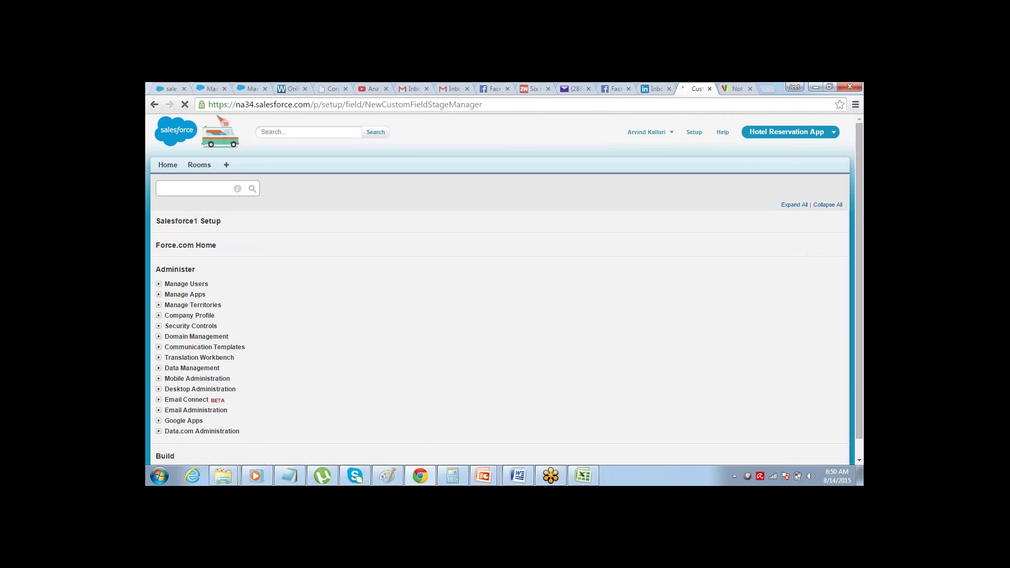
left_click(641, 338)
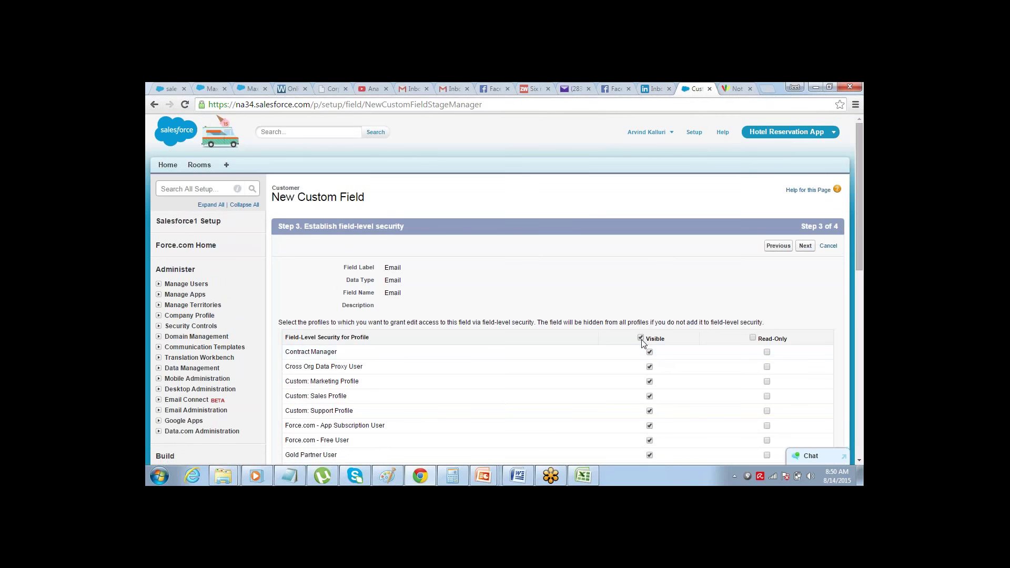
left_click(806, 246)
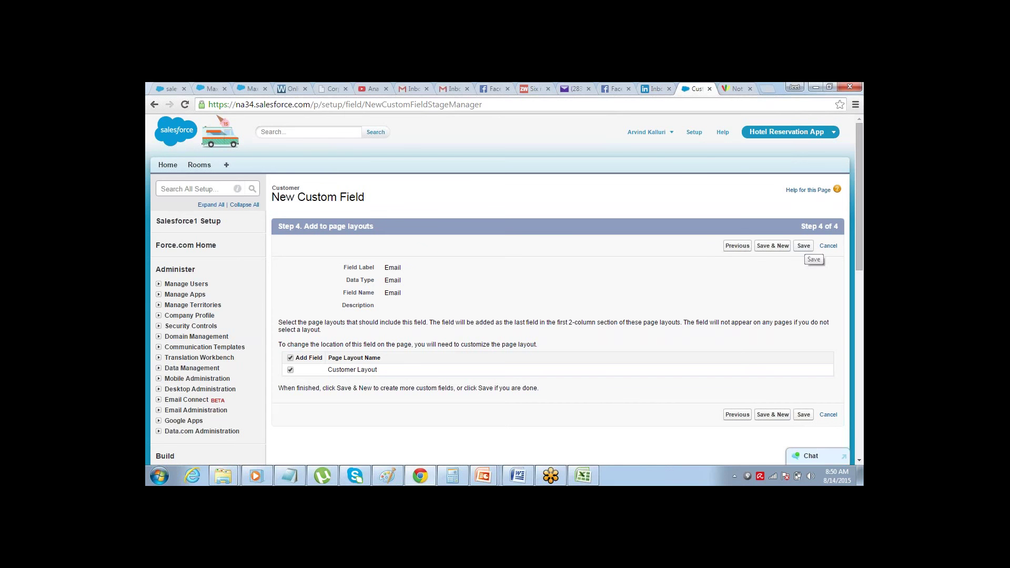
left_click(804, 246)
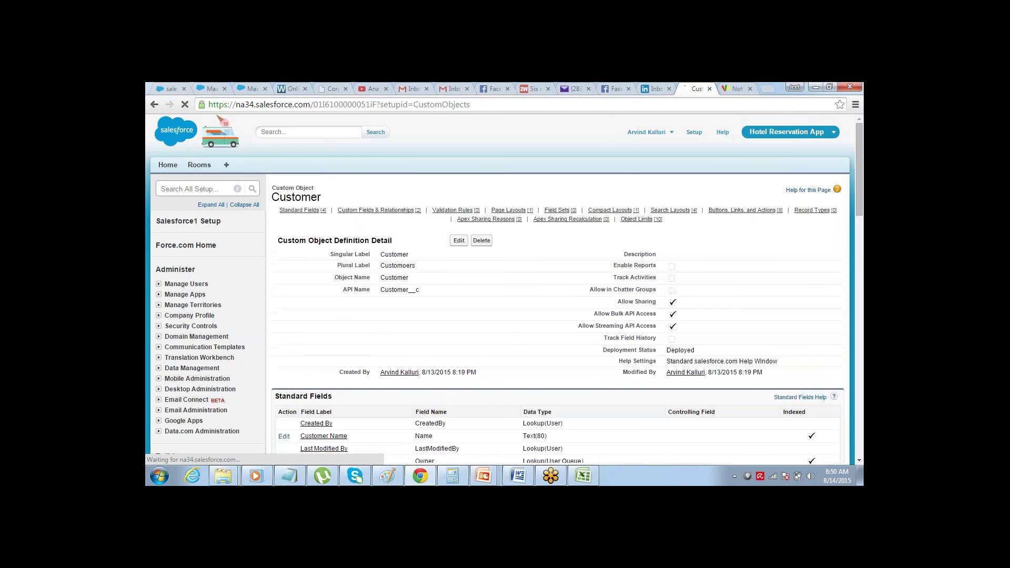
- Go to the Custom Tabs list under Create
left_click_drag(858, 144, 837, 225)
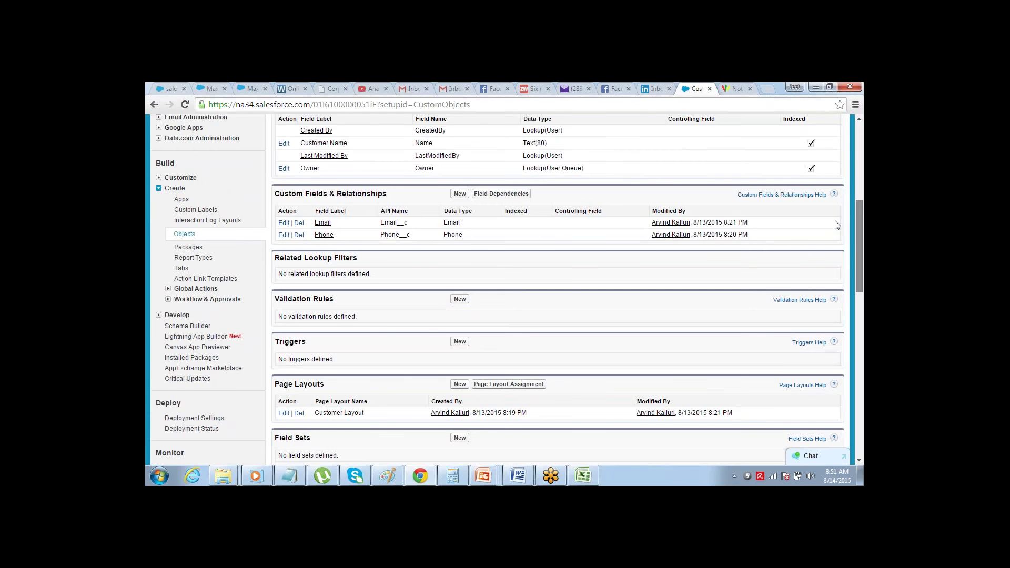
left_click_drag(837, 225, 861, 128)
scroll(710, 125, "down", 5)
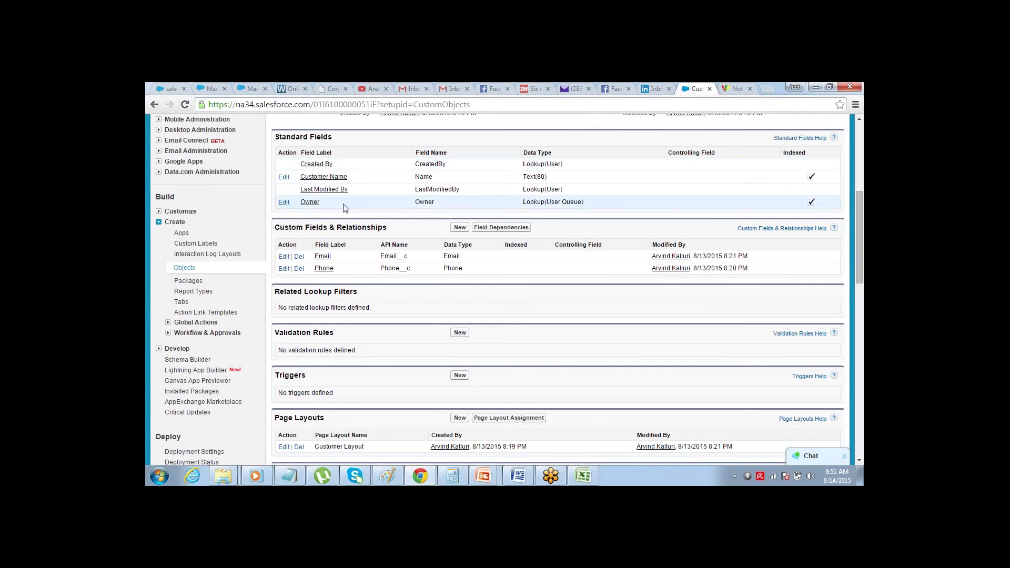
left_click(181, 303)
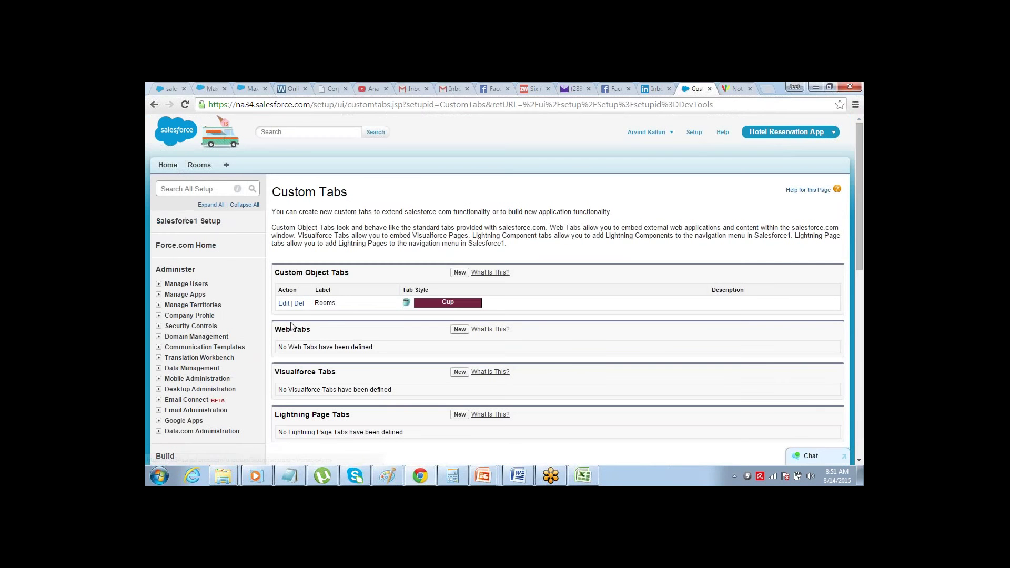
- Start a new custom object tab for Customer using the Camera tab style
left_click(459, 273)
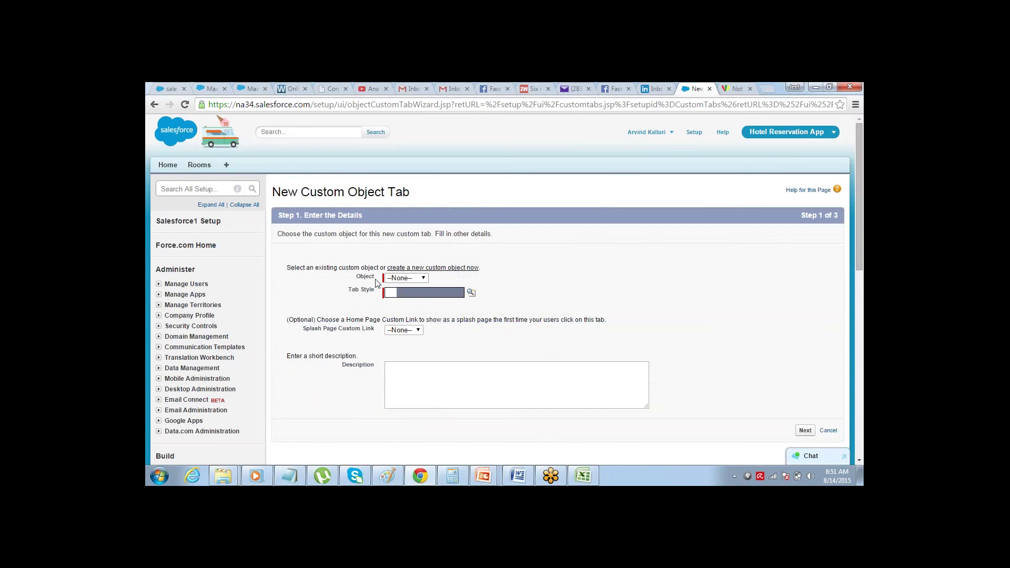
double_click(363, 278)
left_click(413, 278)
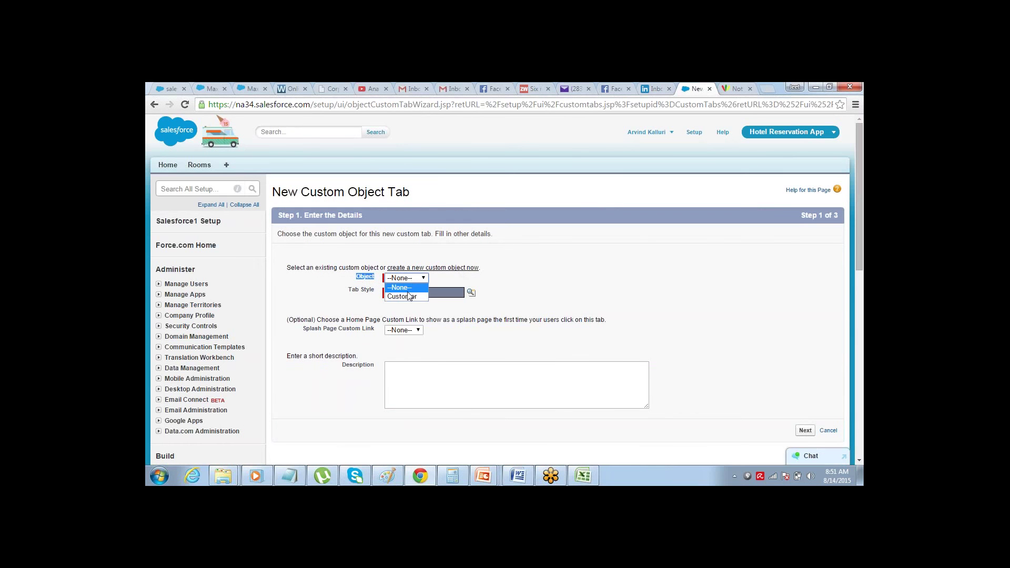
left_click(409, 297)
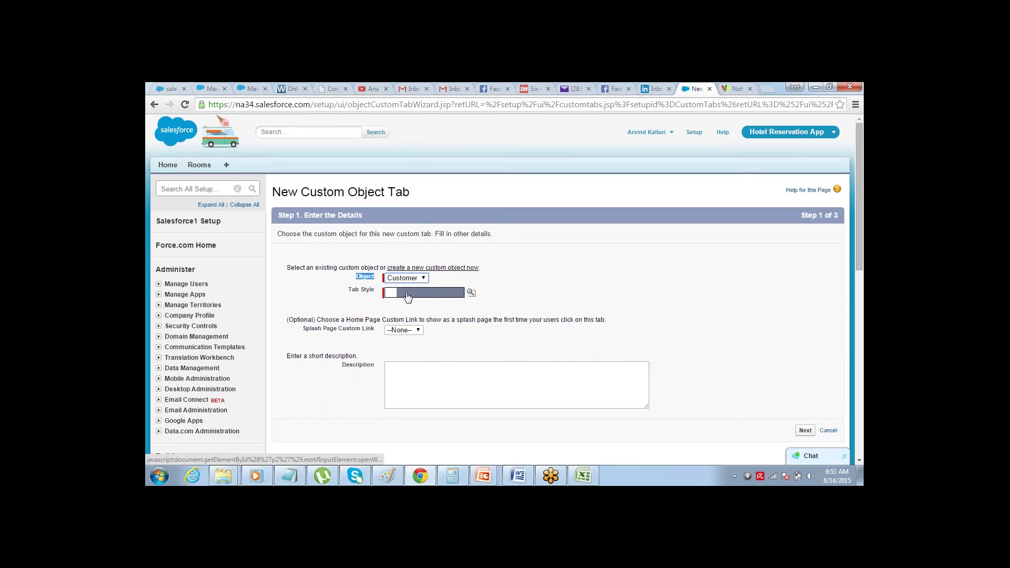
left_click(362, 278)
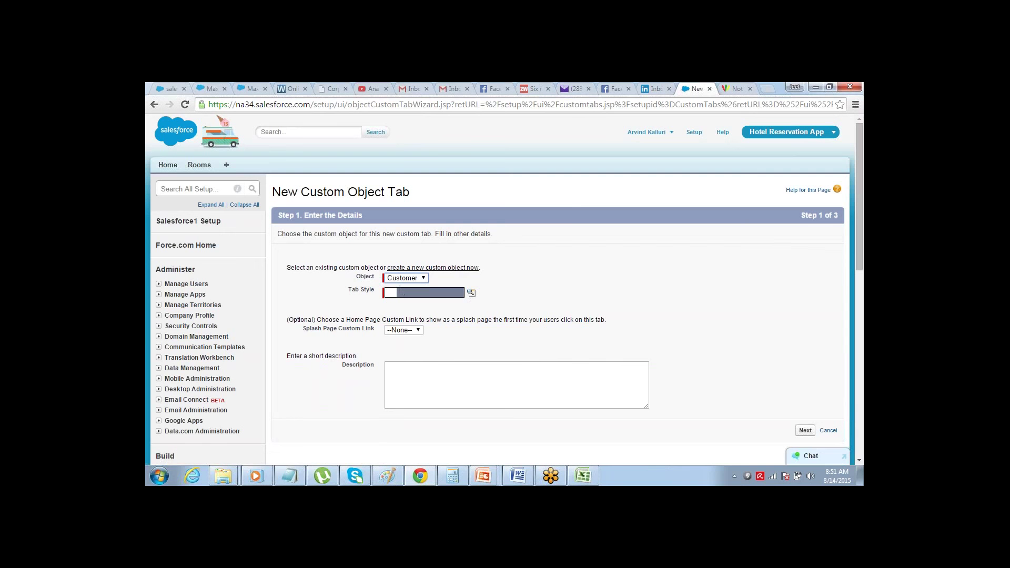
left_click_drag(357, 272, 377, 278)
left_click(470, 293)
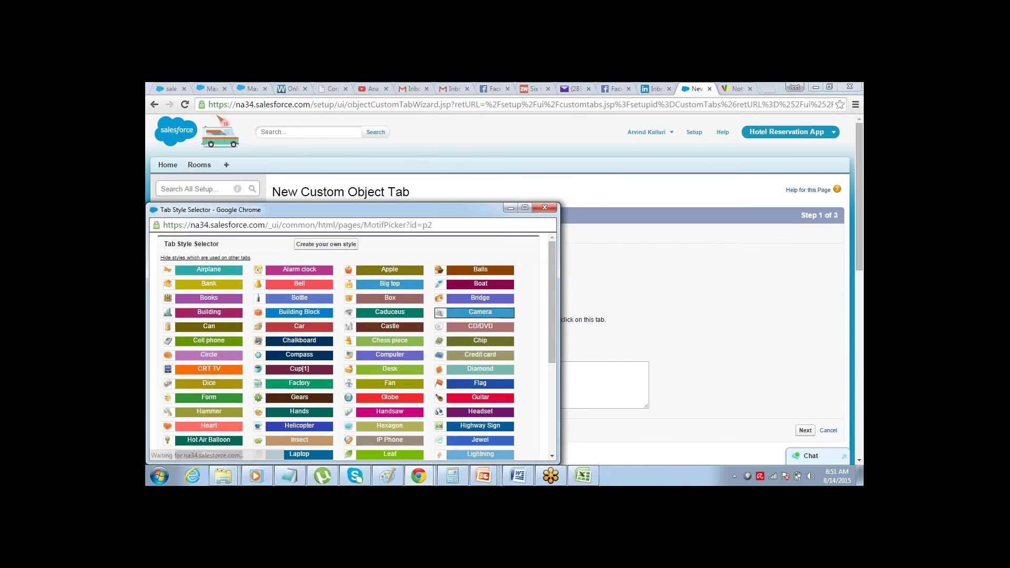
left_click(473, 318)
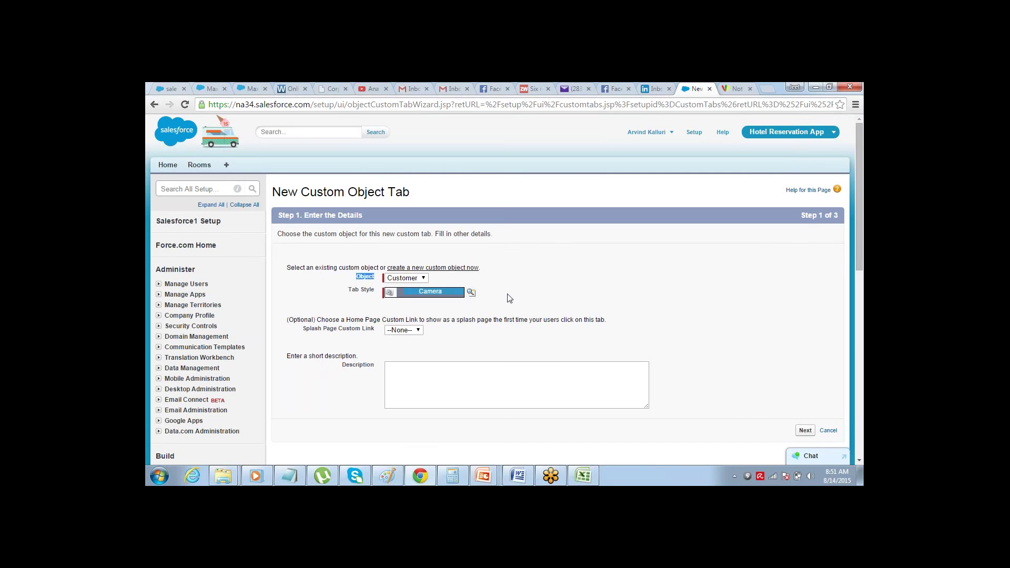
- Keep default profile visibility, include the tab only in Hotel Reservation App, and save
left_click(804, 430)
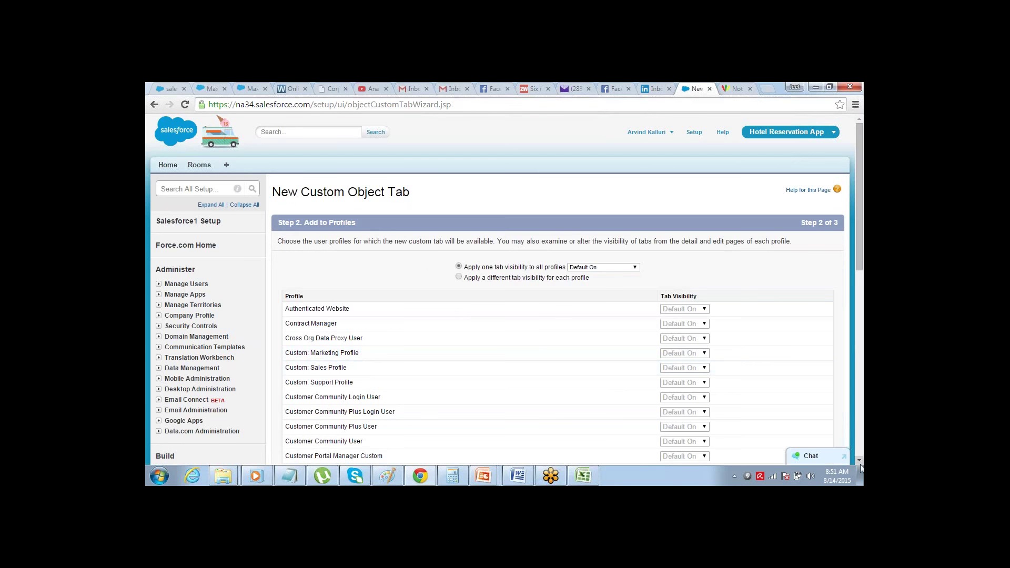
scroll(807, 421, "down", 7)
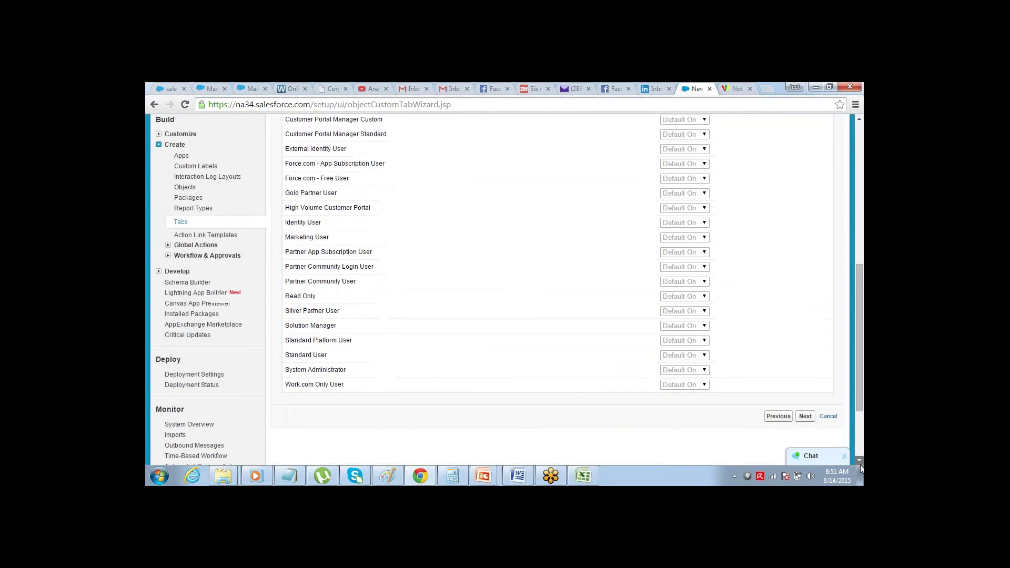
left_click(807, 398)
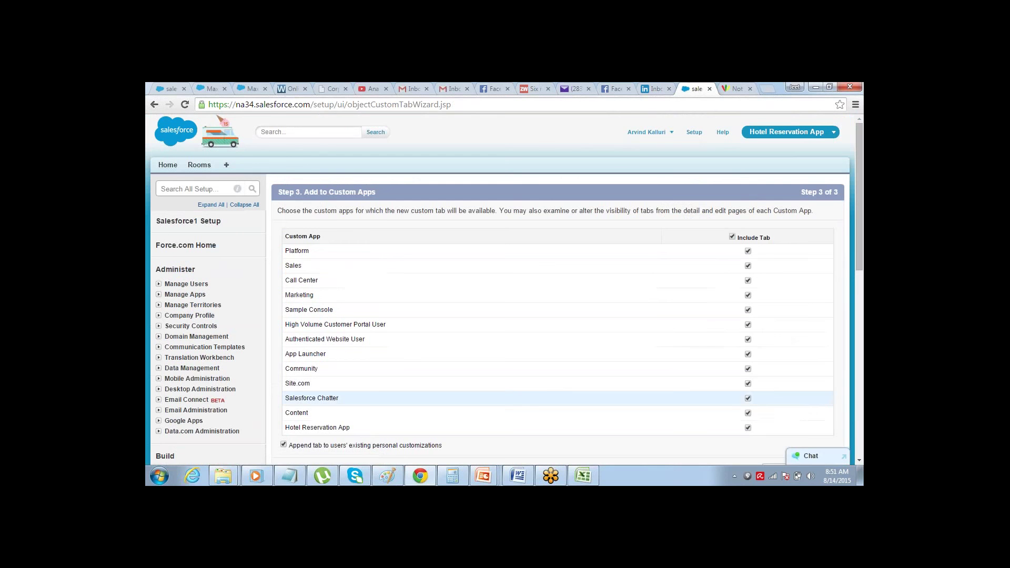
left_click(733, 236)
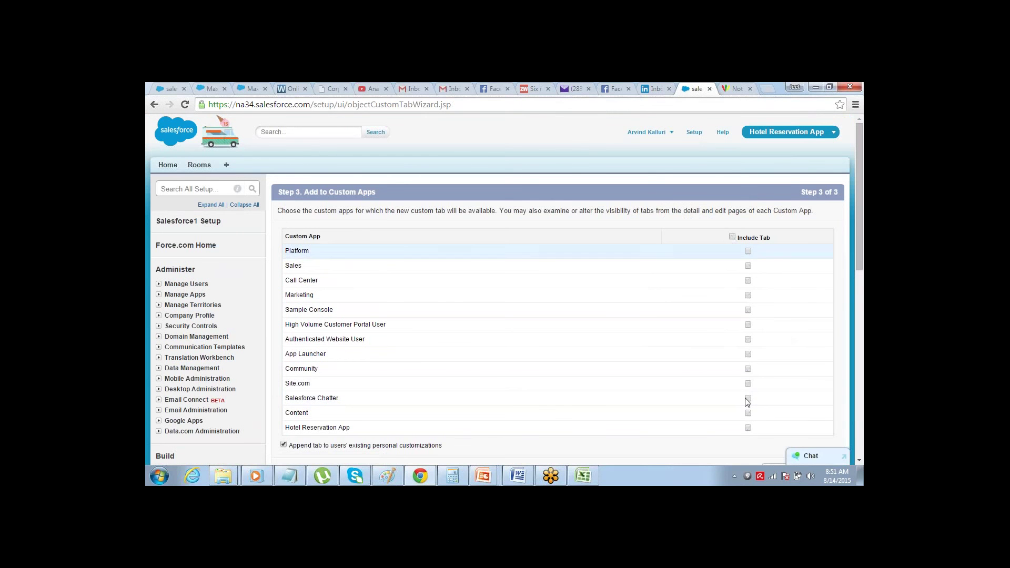
left_click(748, 428)
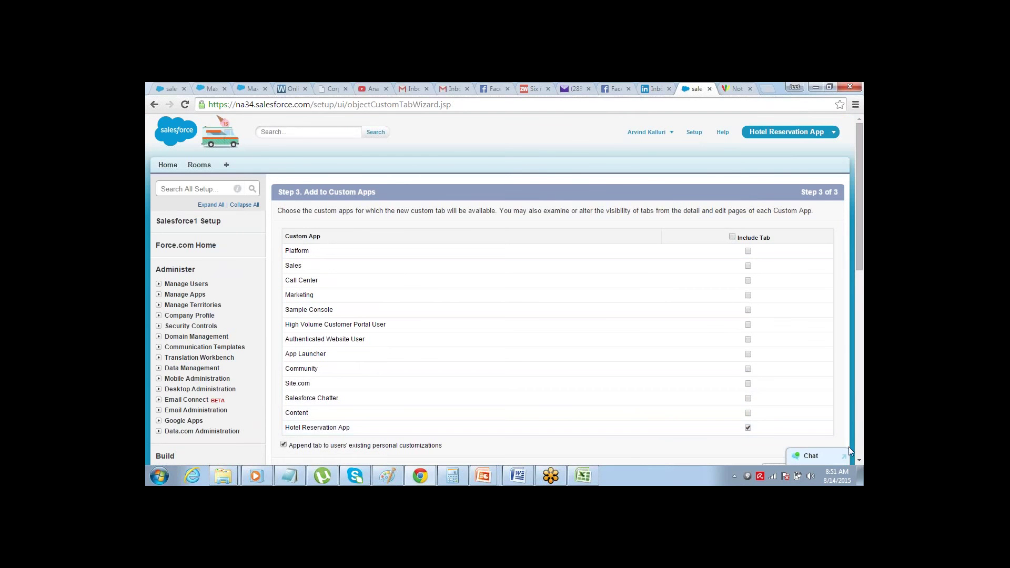
scroll(859, 461, "down", 3)
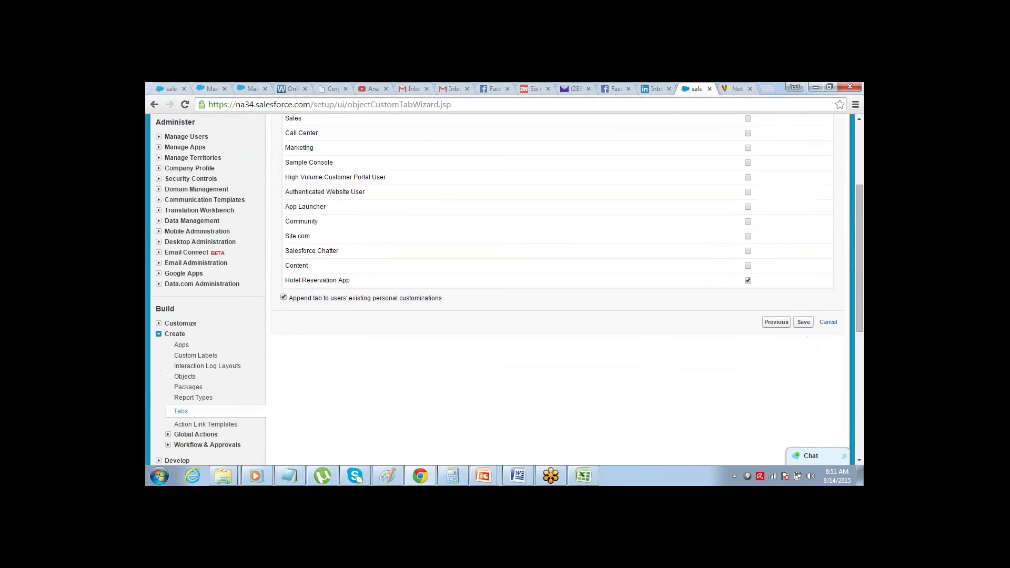
left_click(804, 322)
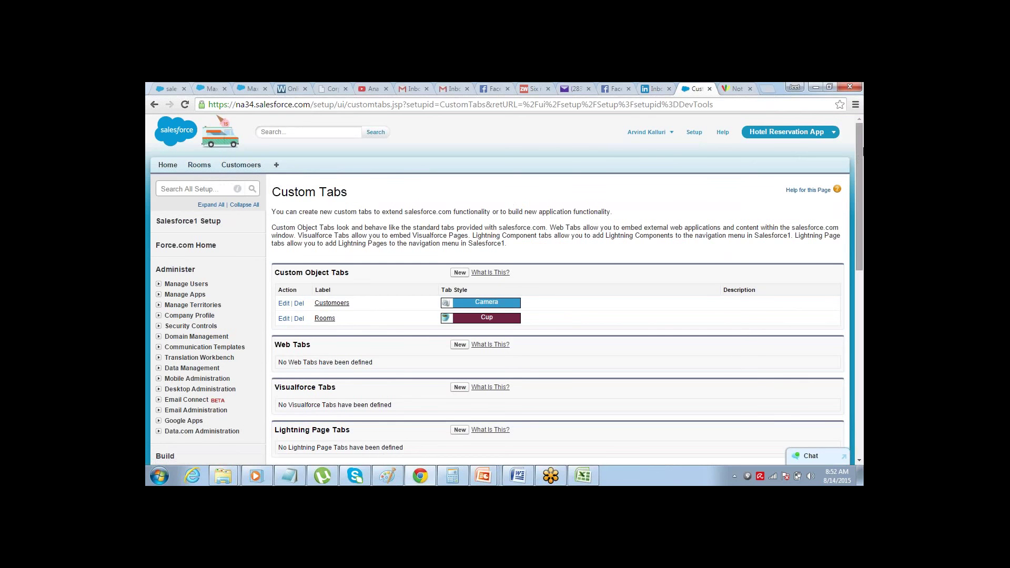
- From Create > Objects, add and save custom object Reservation with plural label Reservations
scroll(836, 203, "down", 2)
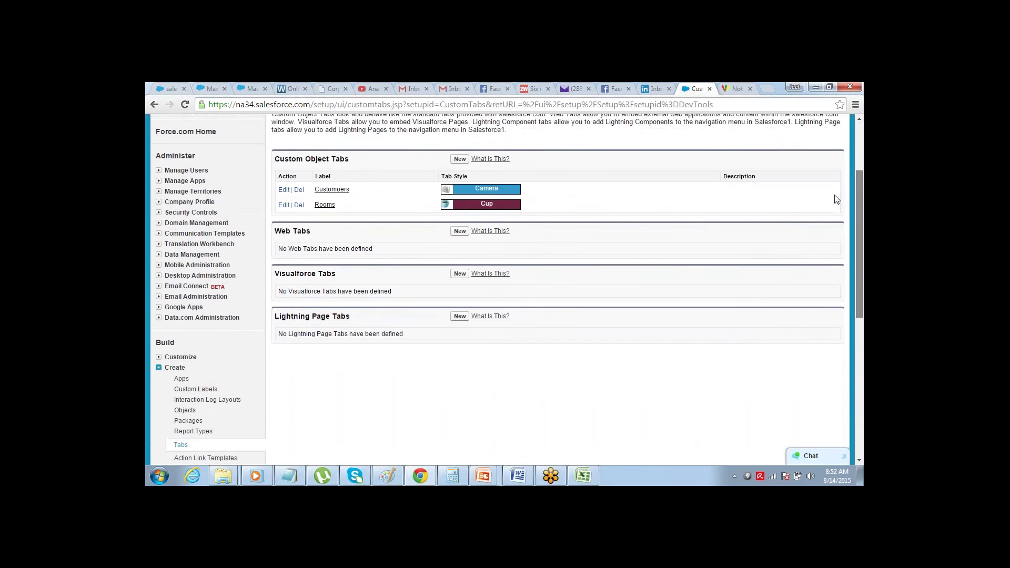
scroll(837, 203, "down", 1)
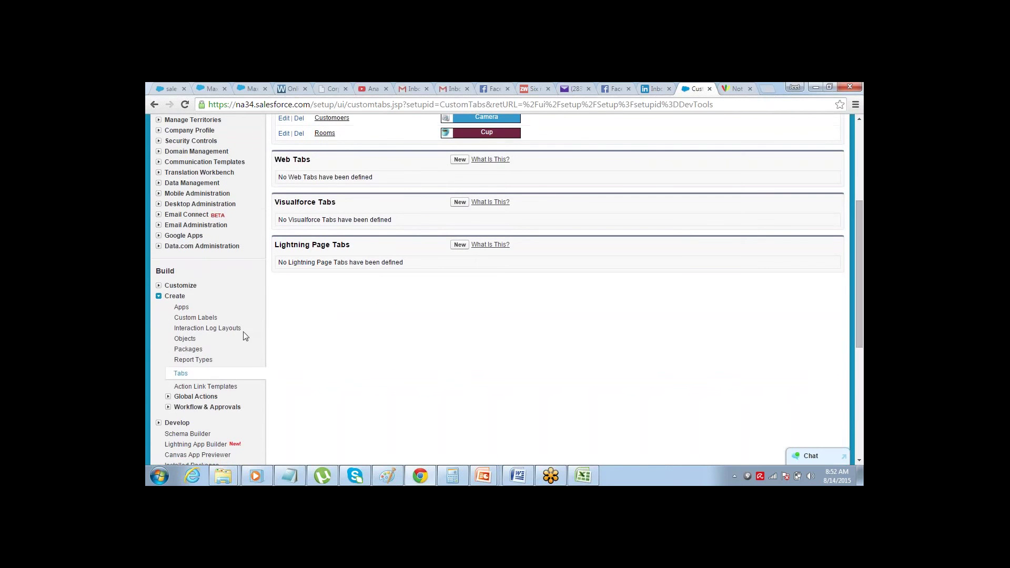
left_click(184, 339)
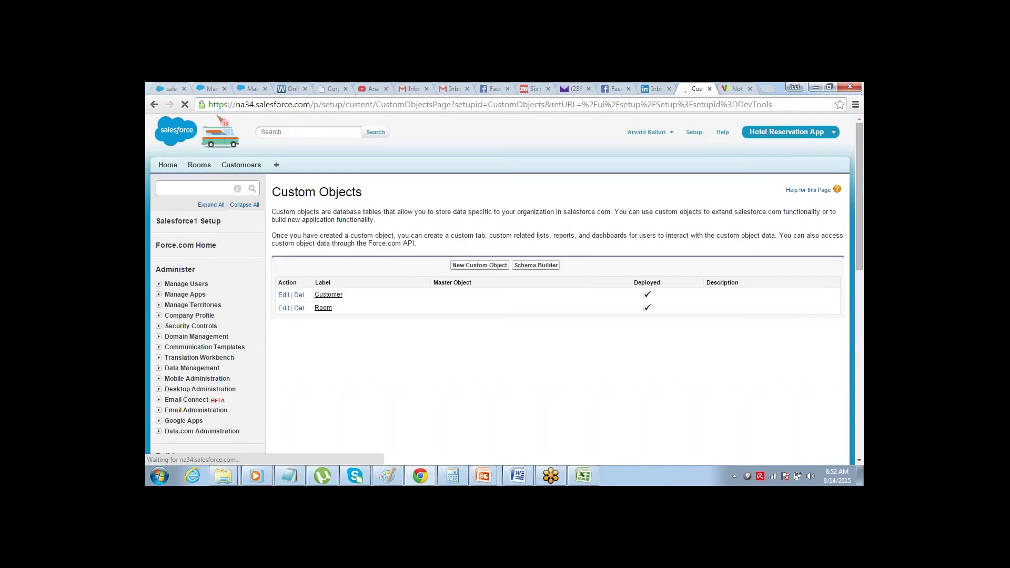
left_click(488, 267)
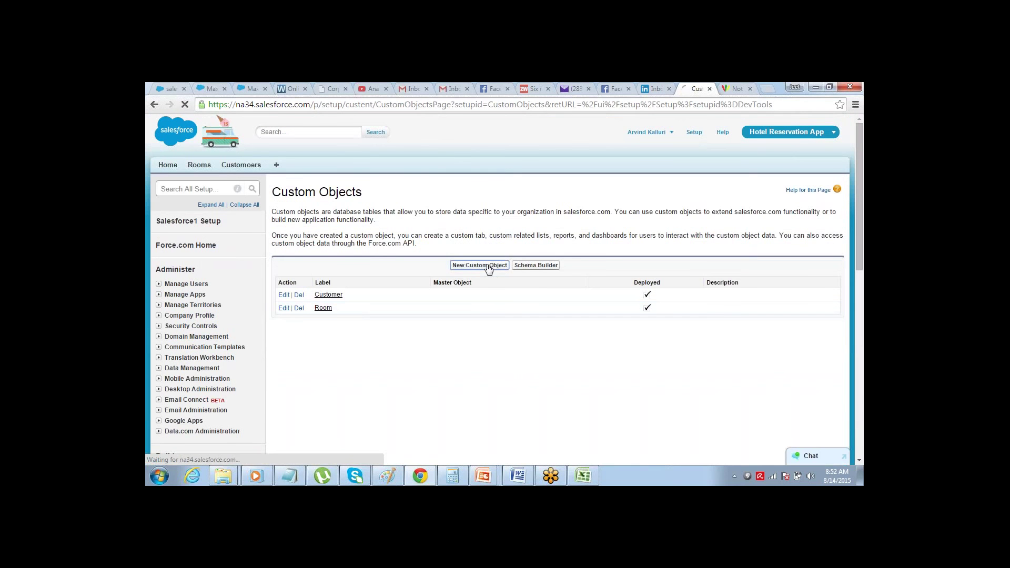
left_click(456, 291)
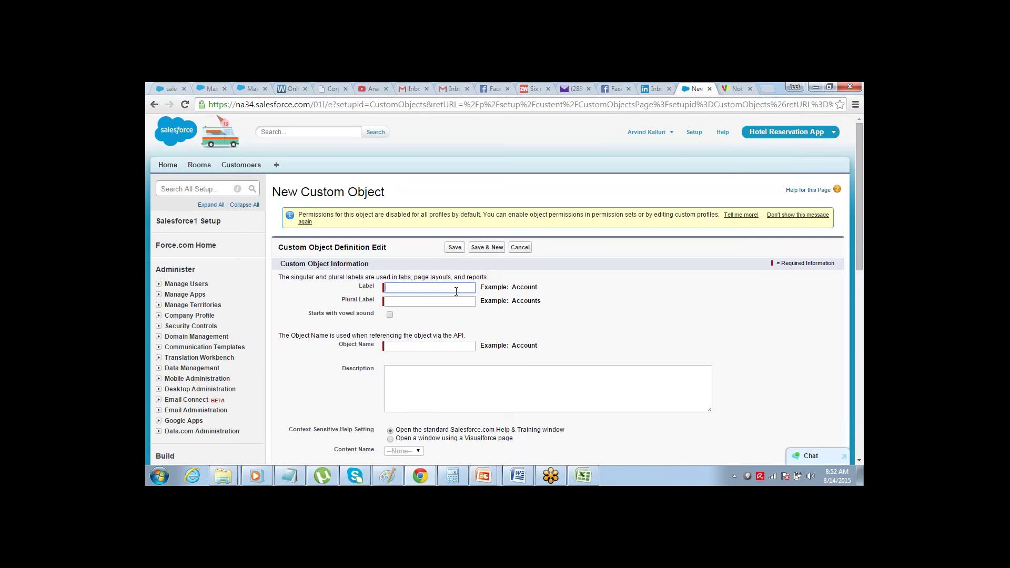
type("Reservation")
key("Tab")
type("Res")
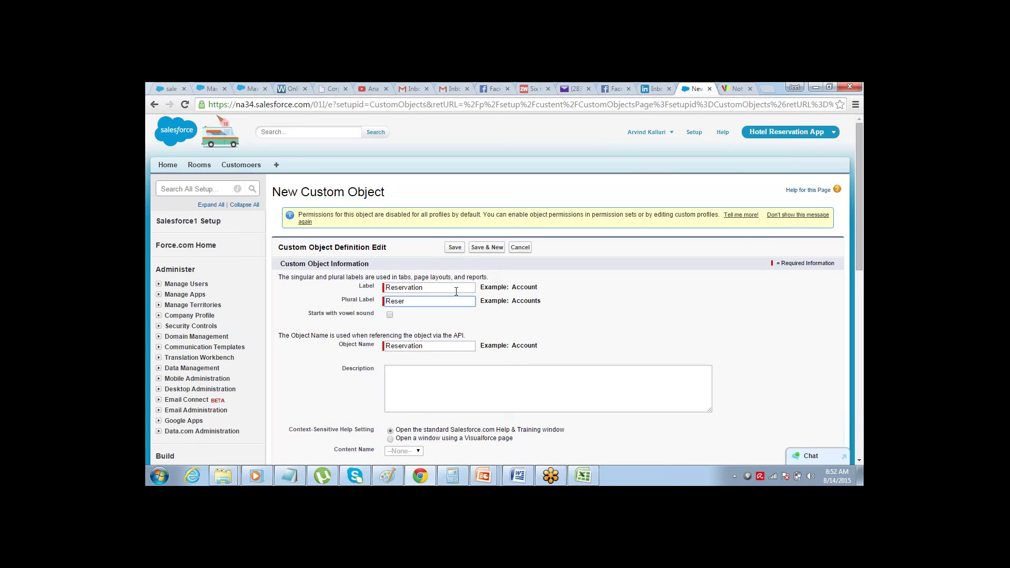
type("ervations")
key("Tab")
left_click(456, 247)
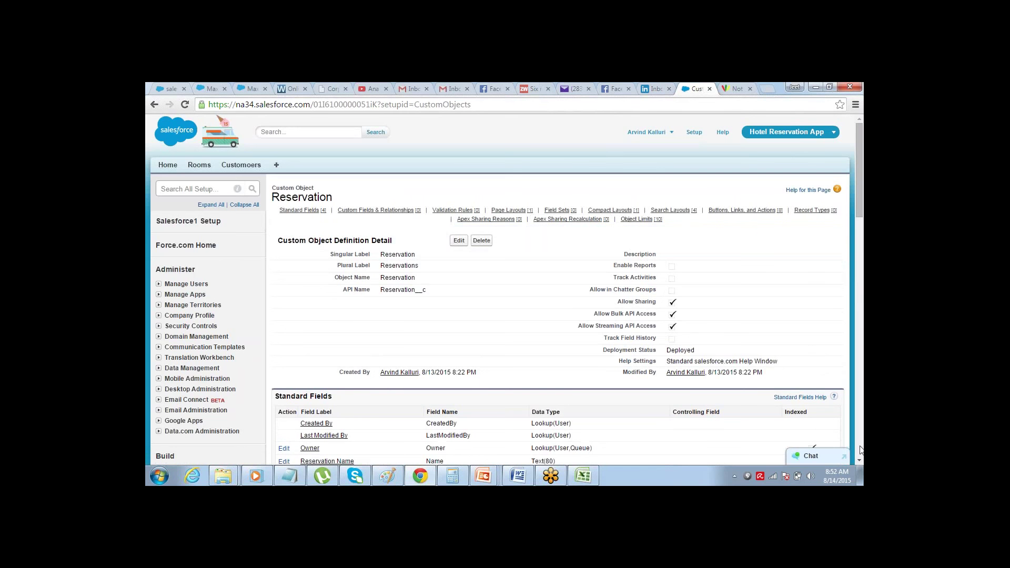
left_click(858, 461)
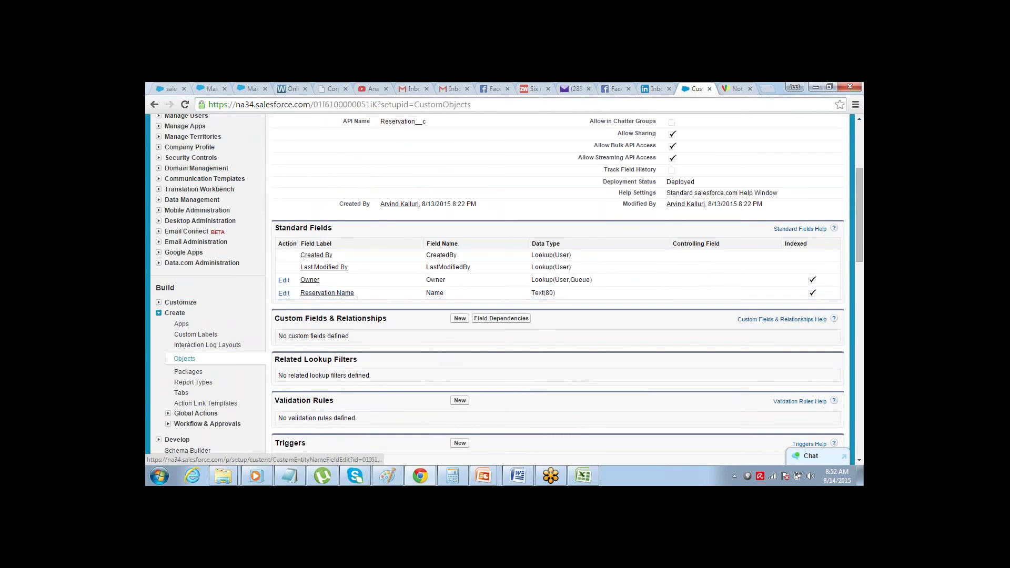
- Rename the Reservation record name field from Reservation Name to Reservation ID
left_click(284, 294)
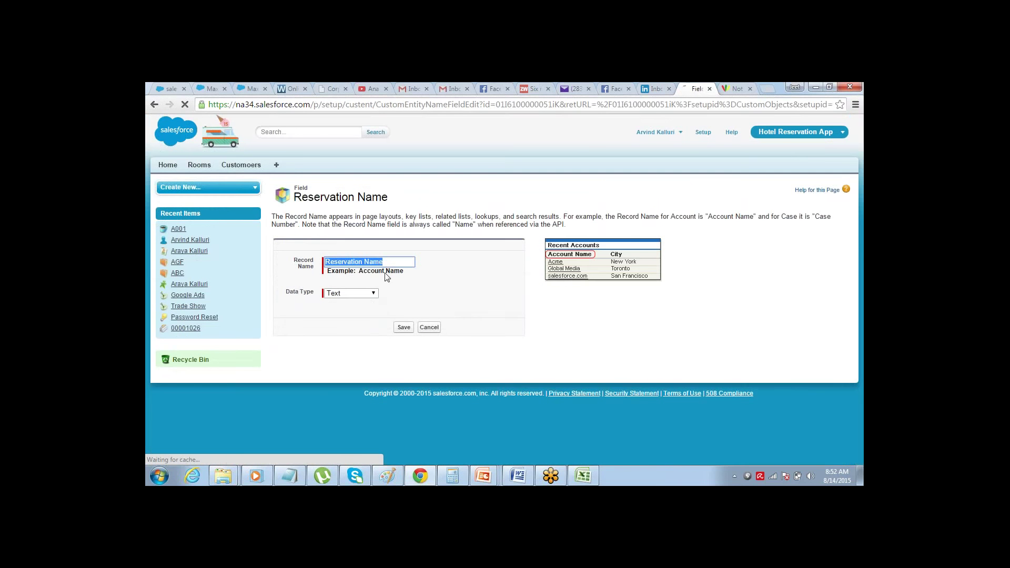
double_click(397, 263)
type("ID")
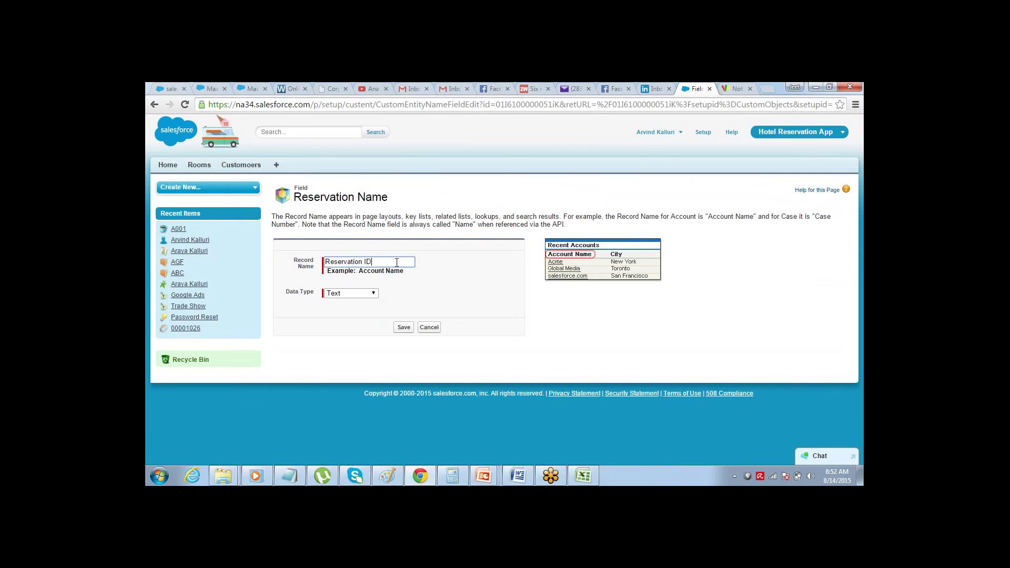
left_click(404, 327)
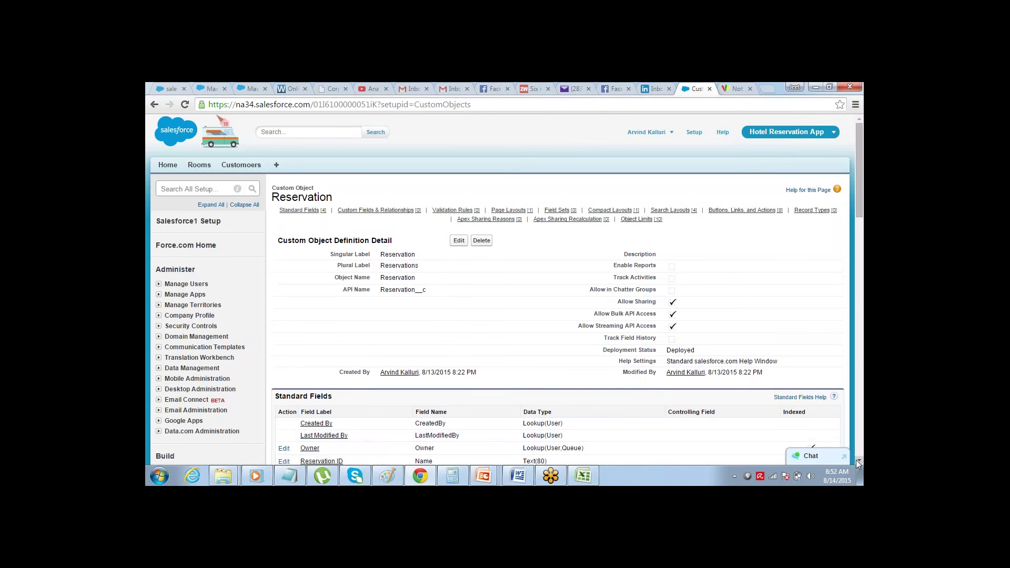
- Start a new field under Custom Fields & Relationships on Reservation
left_click(857, 461)
scroll(857, 460, "down", 5)
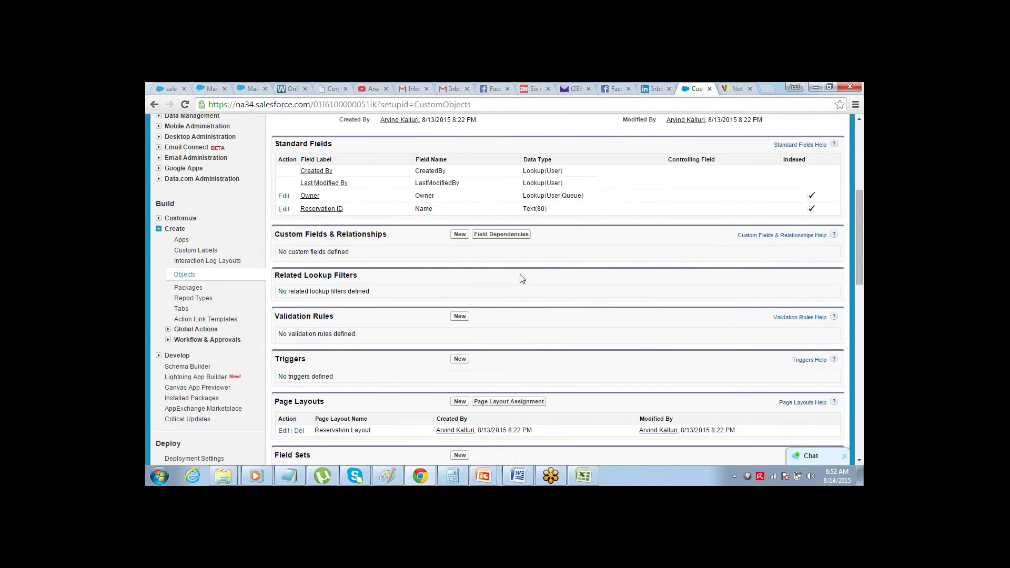
left_click(460, 235)
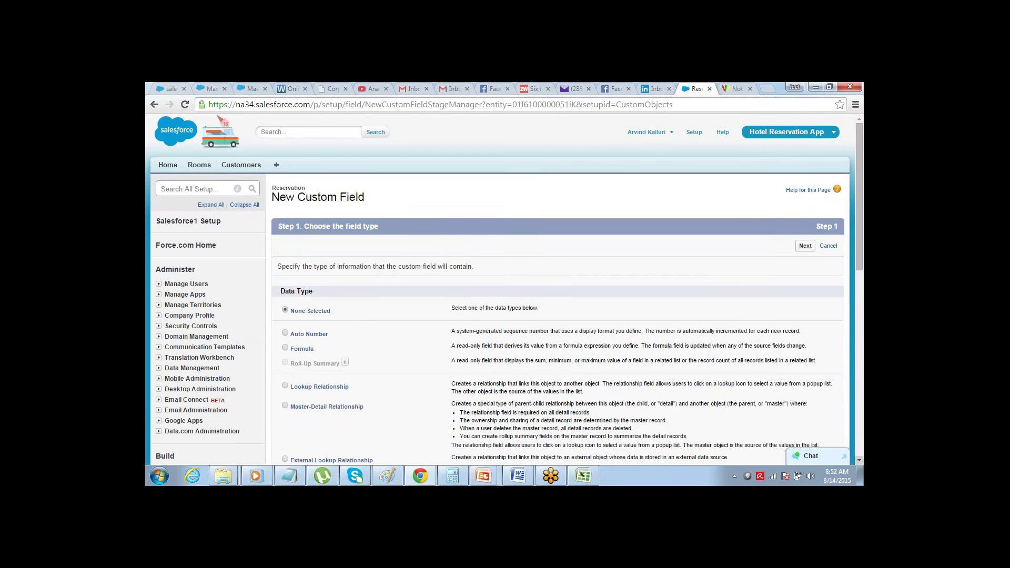
- Add a Date field labelled 'Reservation Date' to Reservation and begin another field
left_click(859, 461)
scroll(858, 458, "down", 7)
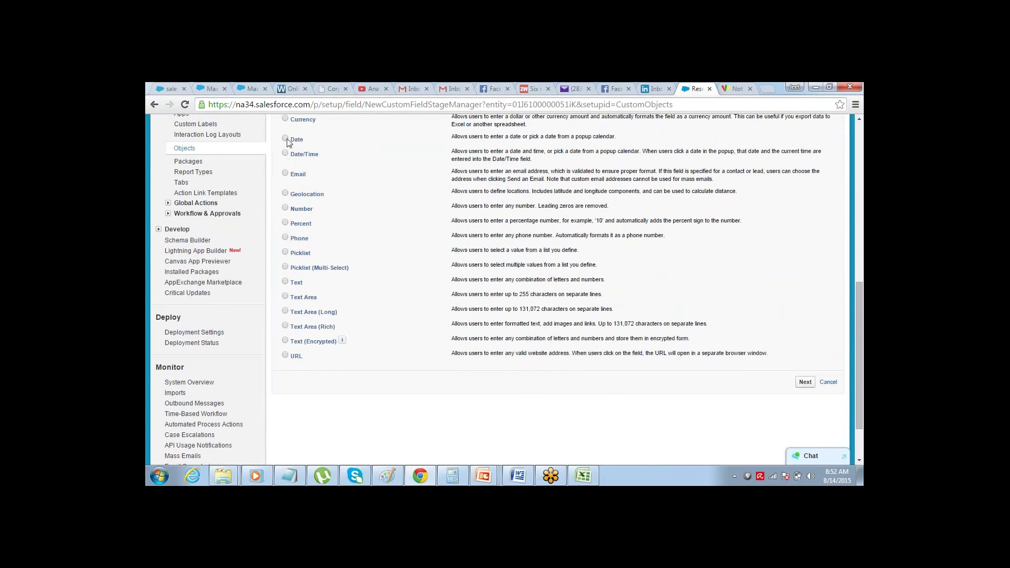
left_click(805, 383)
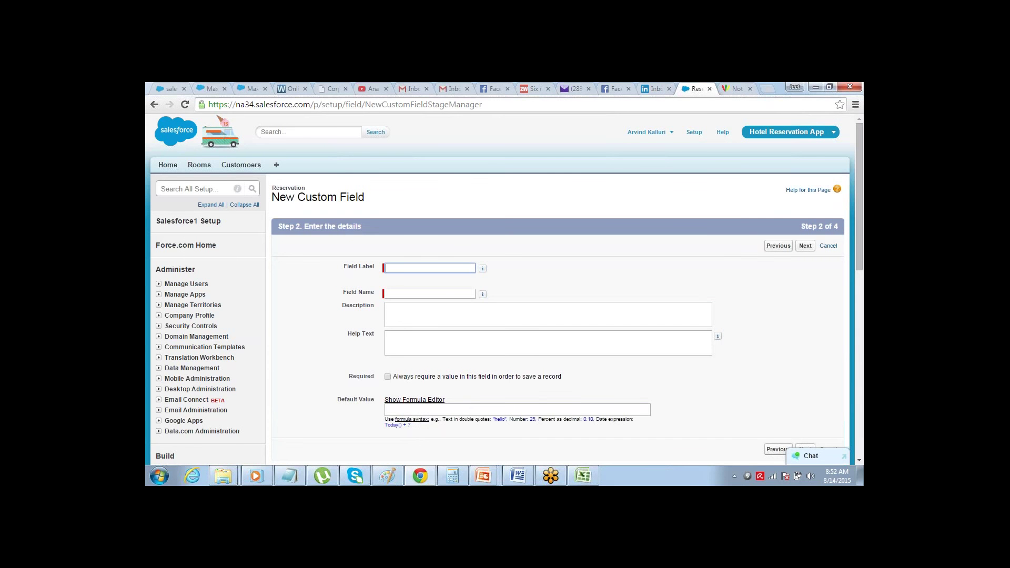
type("Re")
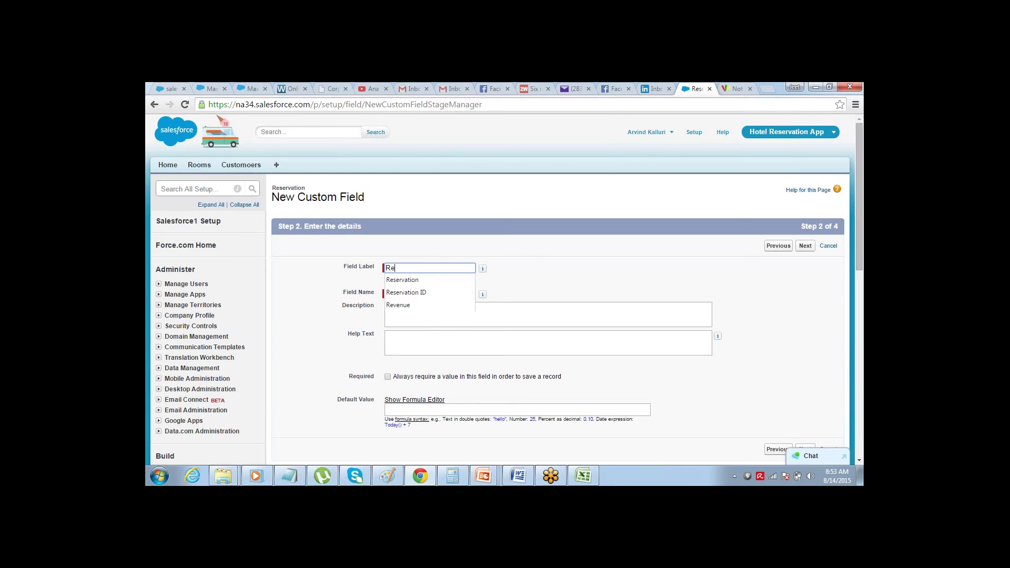
type("servation Date")
left_click(483, 269)
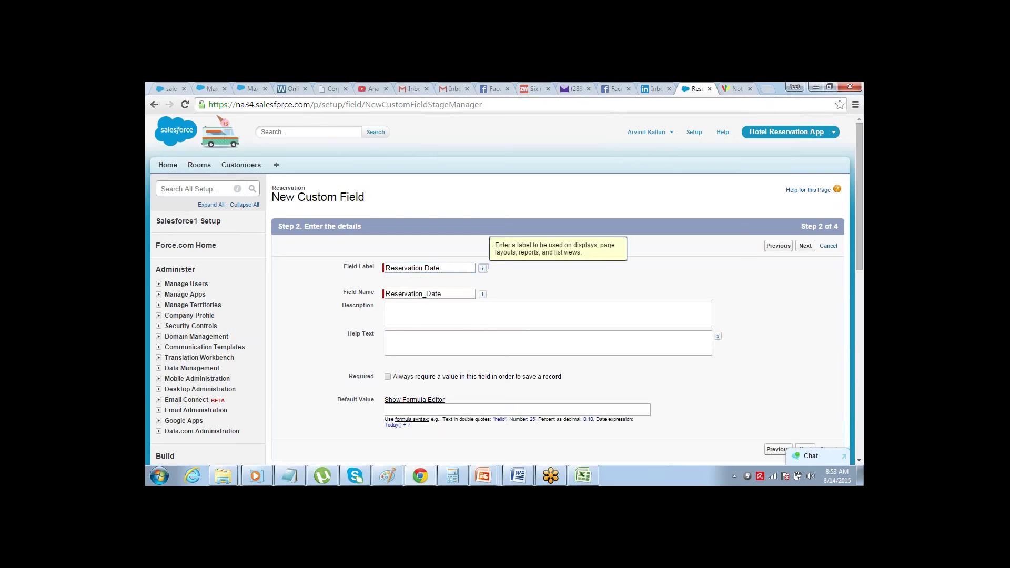
left_click(805, 247)
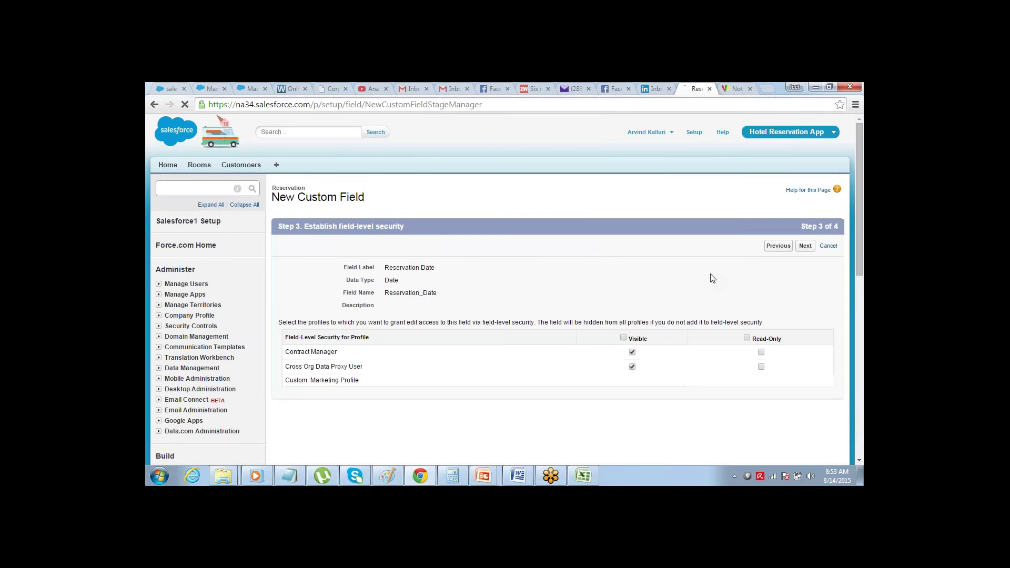
left_click(805, 246)
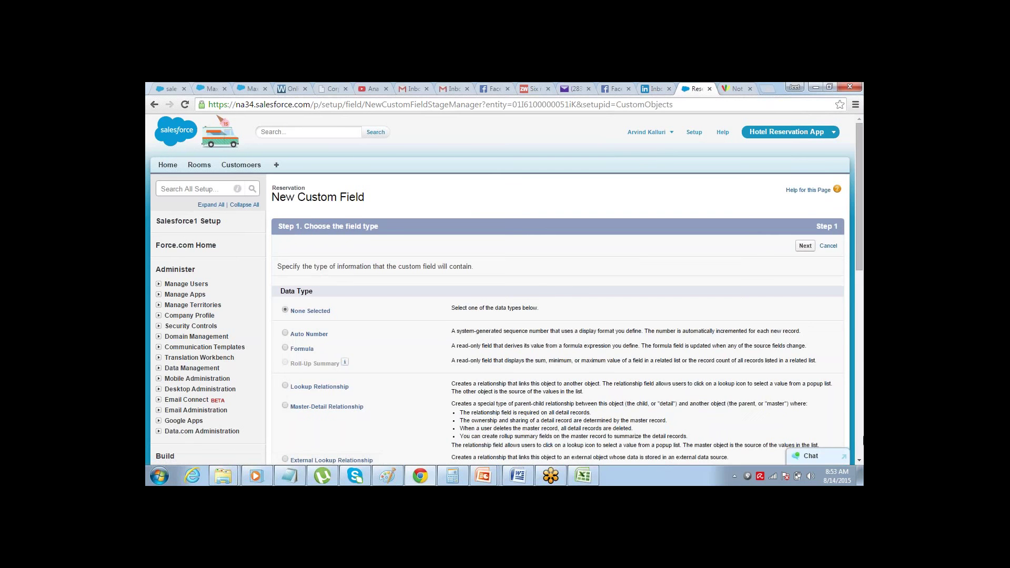
left_click(860, 461)
left_click(859, 461)
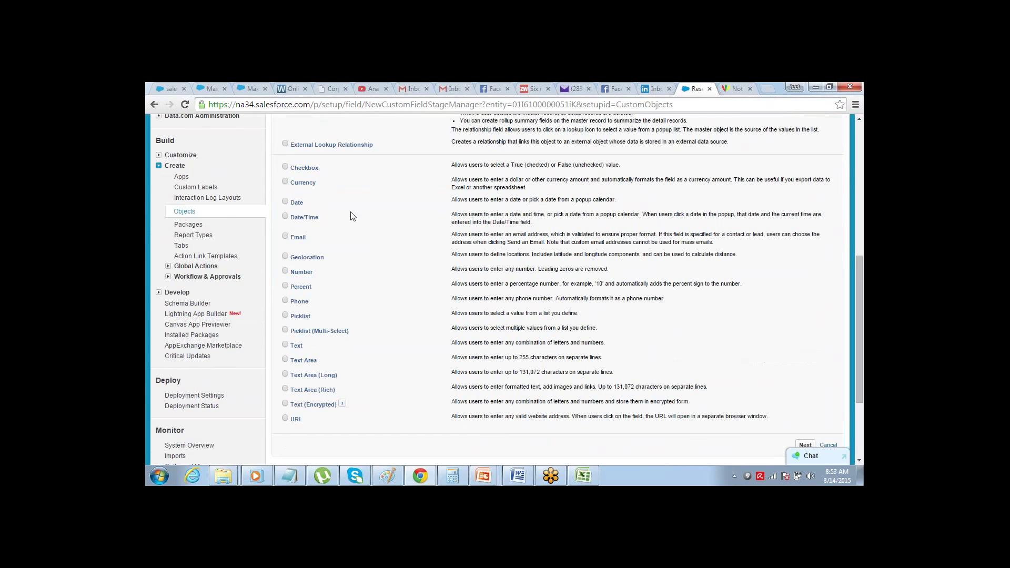
- Add a Date field labelled 'Check-In Ddate', visible to all profiles, and start the next field
left_click(285, 202)
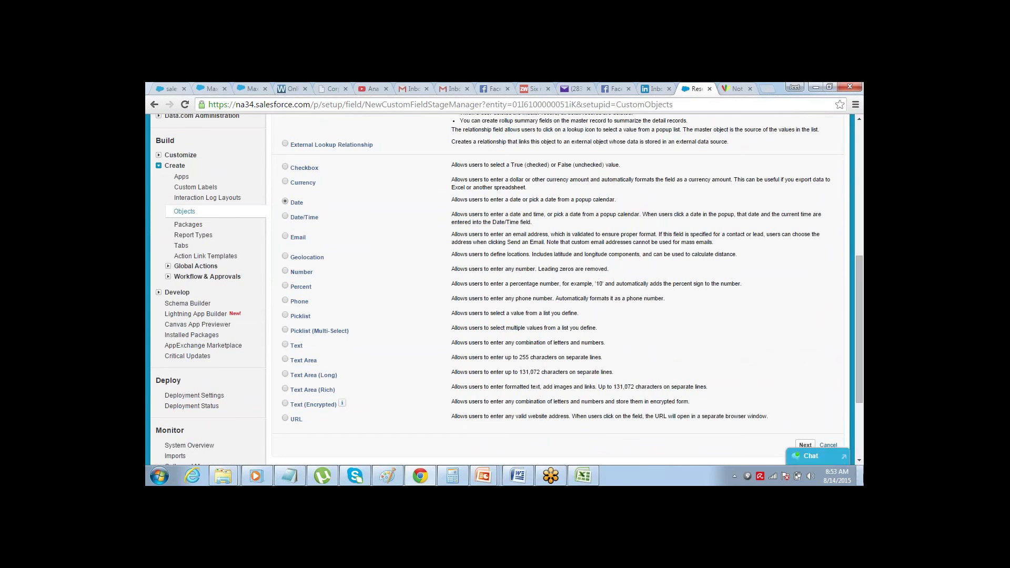
left_click(805, 445)
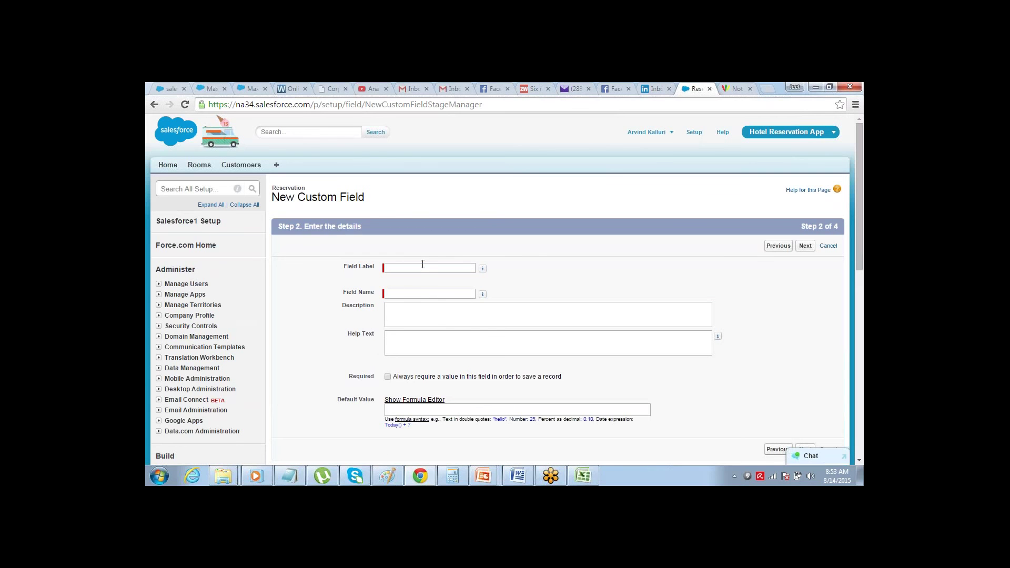
left_click(422, 264)
type("Cheeck In Dat")
key("BackSpace")
type("-")
key("Tab")
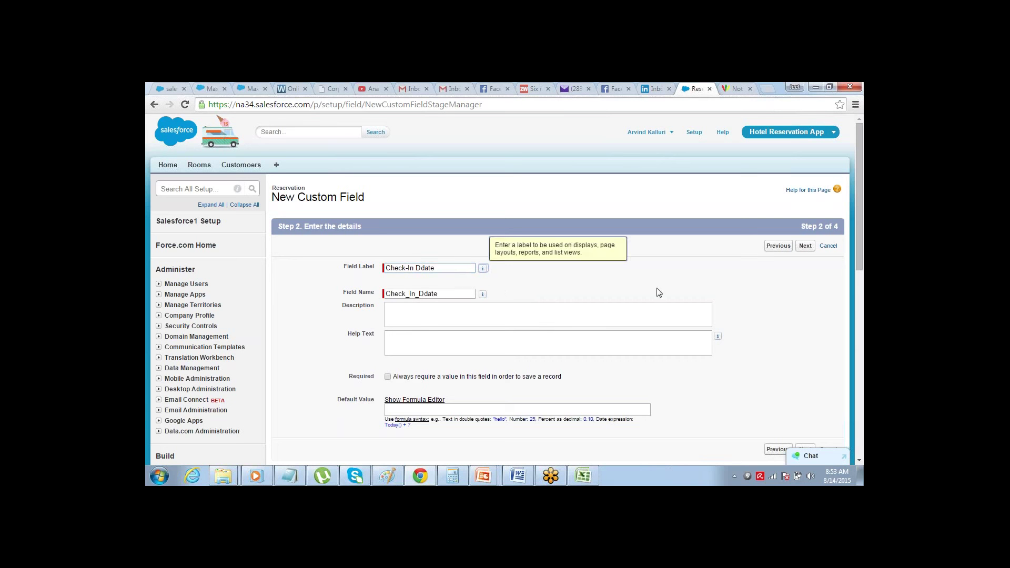
left_click(805, 247)
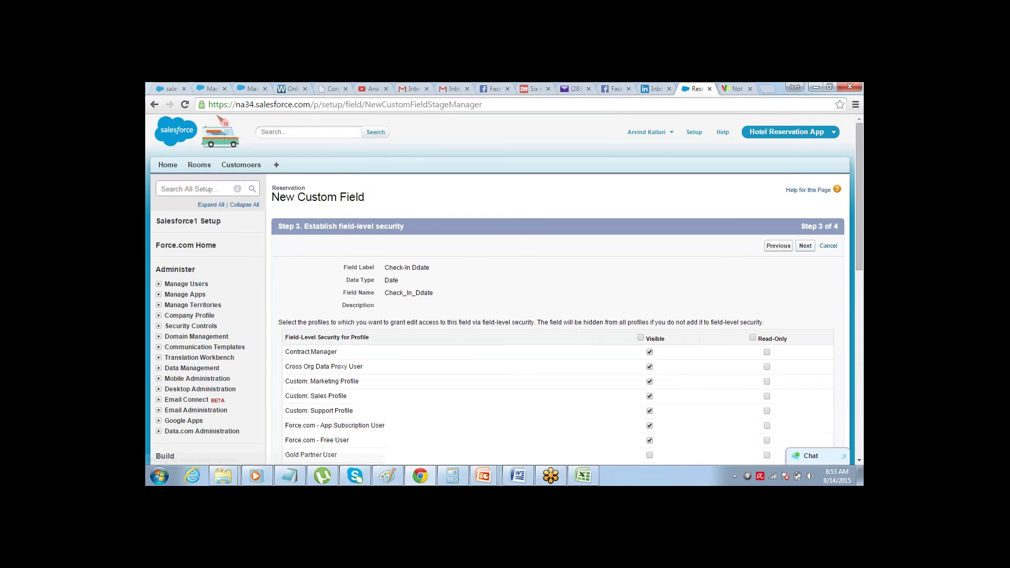
left_click(641, 337)
left_click(804, 247)
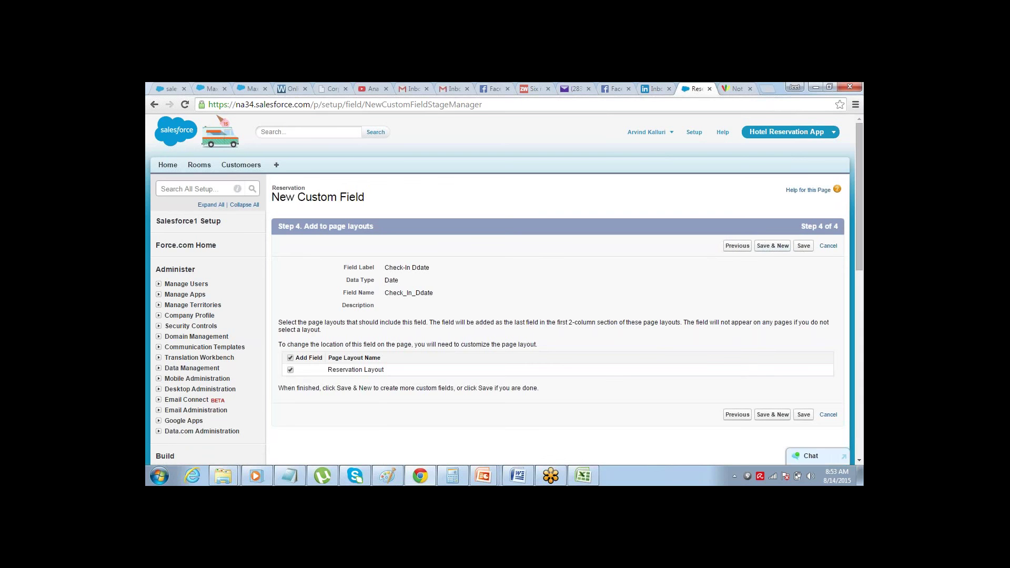
left_click(772, 246)
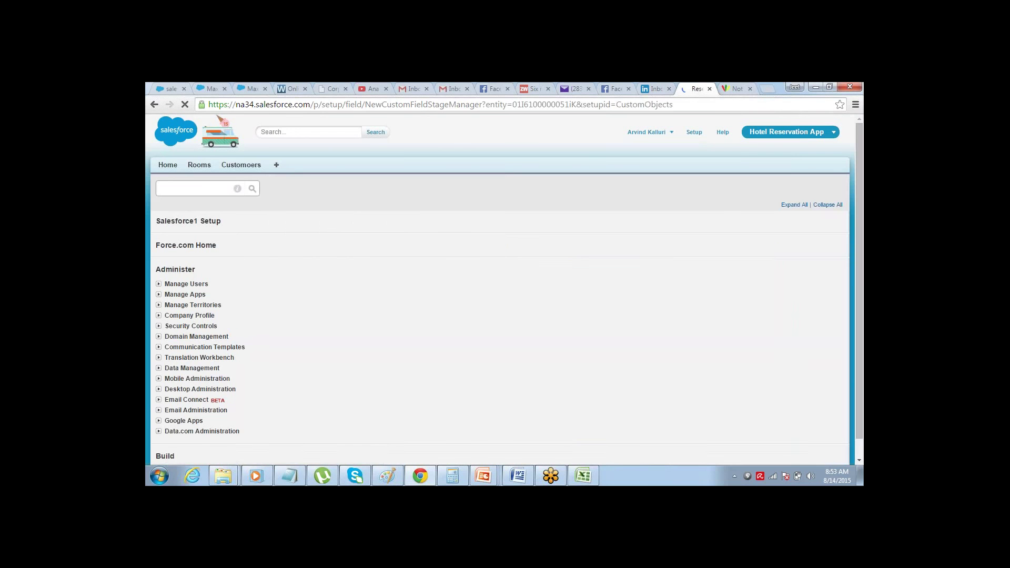
- Add and save a Date field labelled 'Check-Out Date', visible to all profiles
left_click(859, 462)
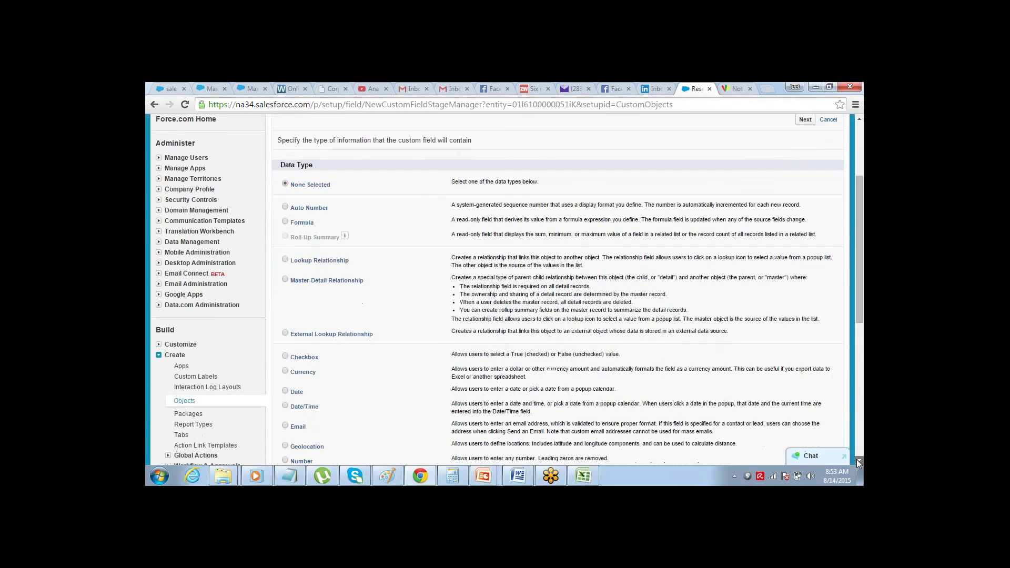
scroll(858, 461, "down", 4)
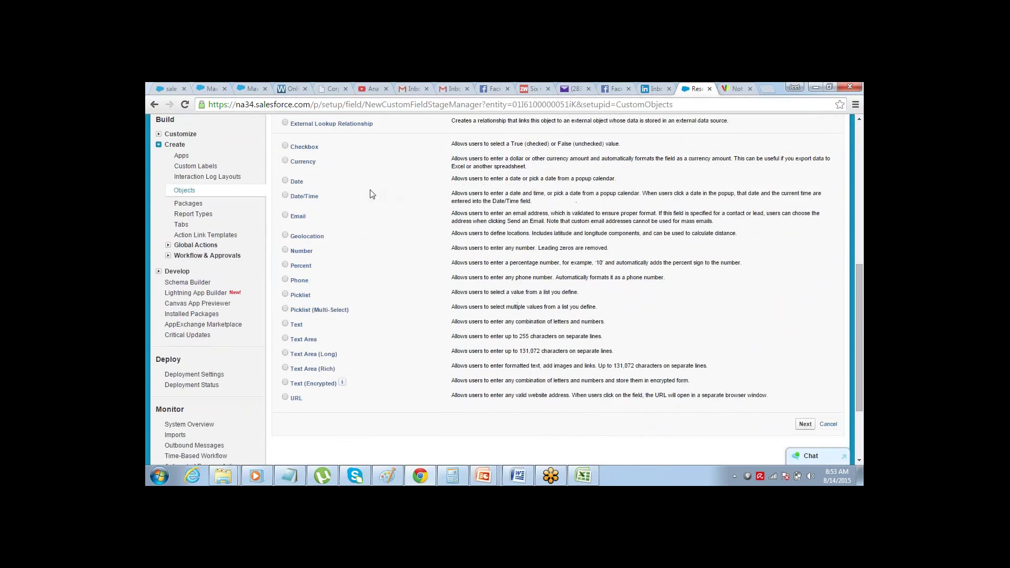
left_click(285, 181)
left_click(806, 424)
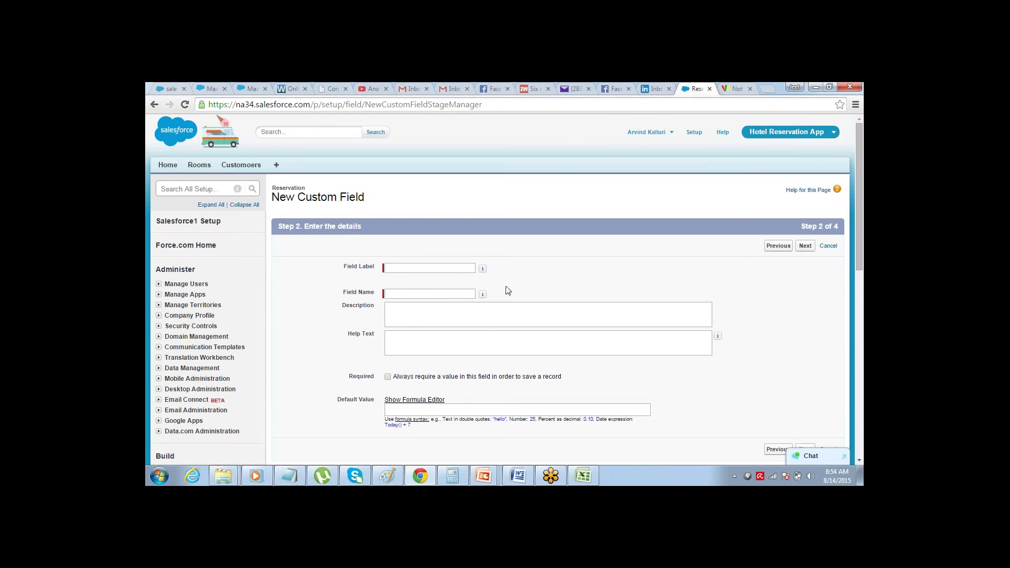
left_click(443, 268)
type("Ch")
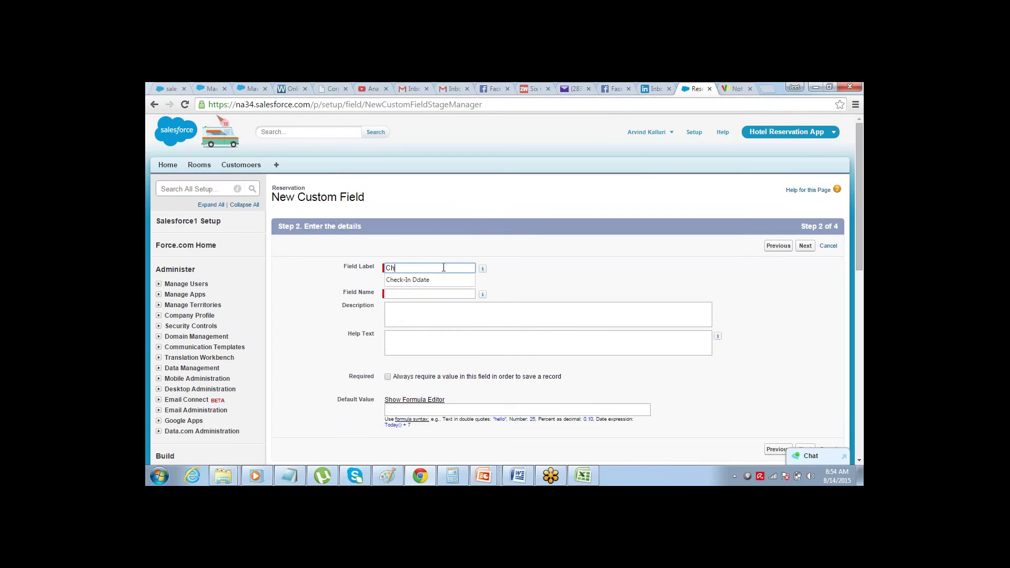
type("eck-Out Date")
key("Tab")
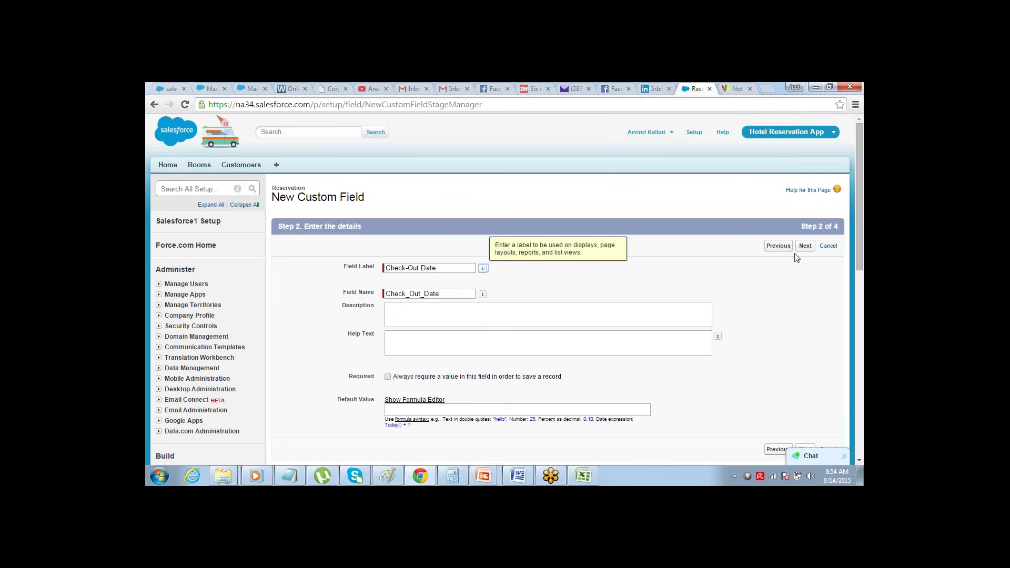
left_click(803, 251)
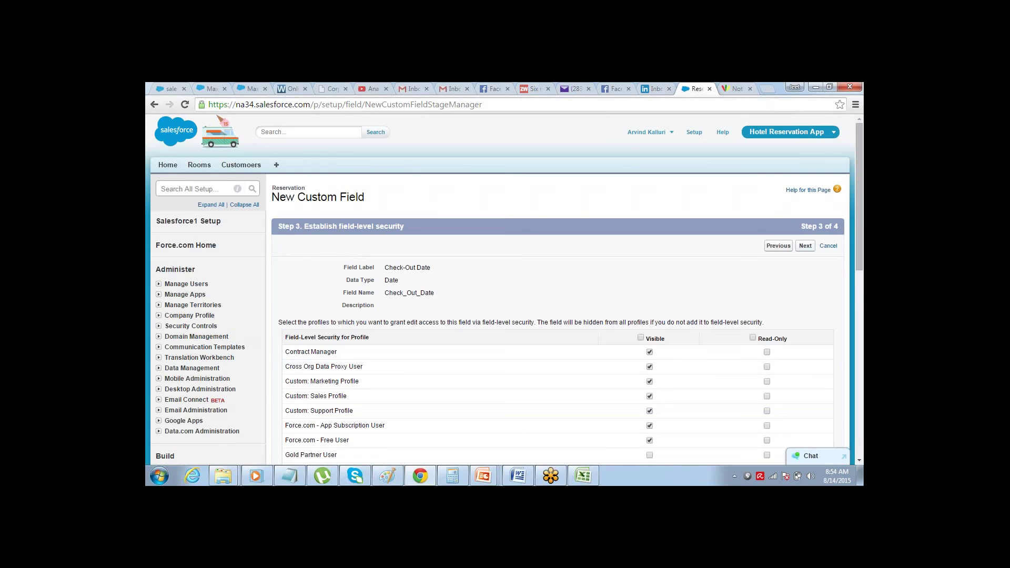
left_click(641, 338)
left_click(805, 245)
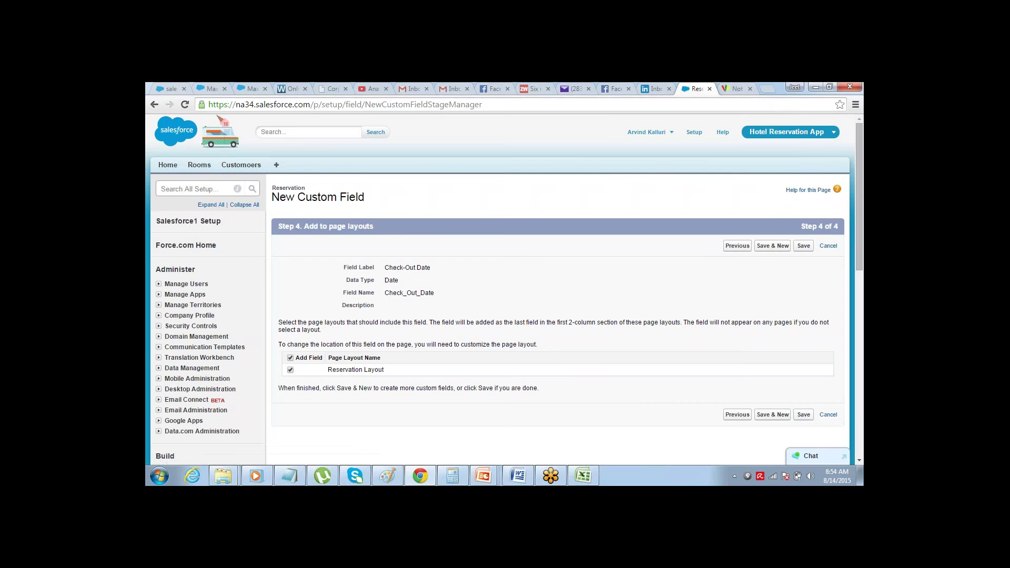
left_click(805, 415)
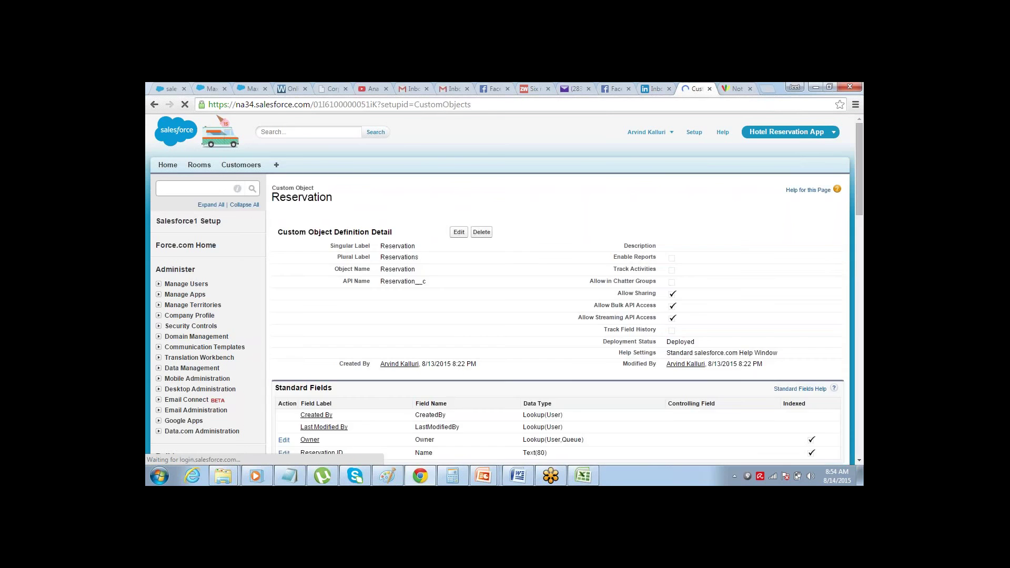
scroll(857, 461, "down", 3)
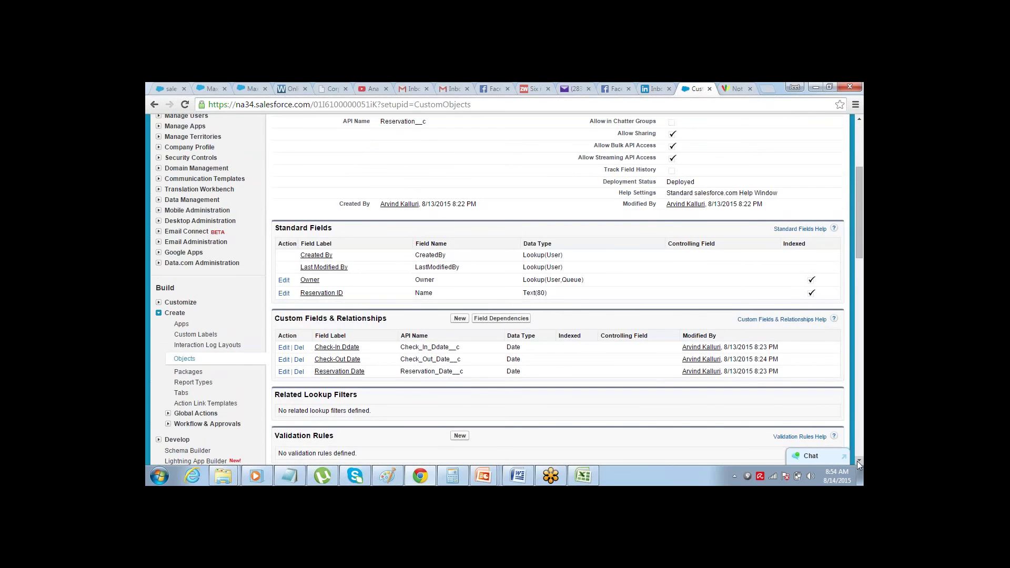
left_click(583, 476)
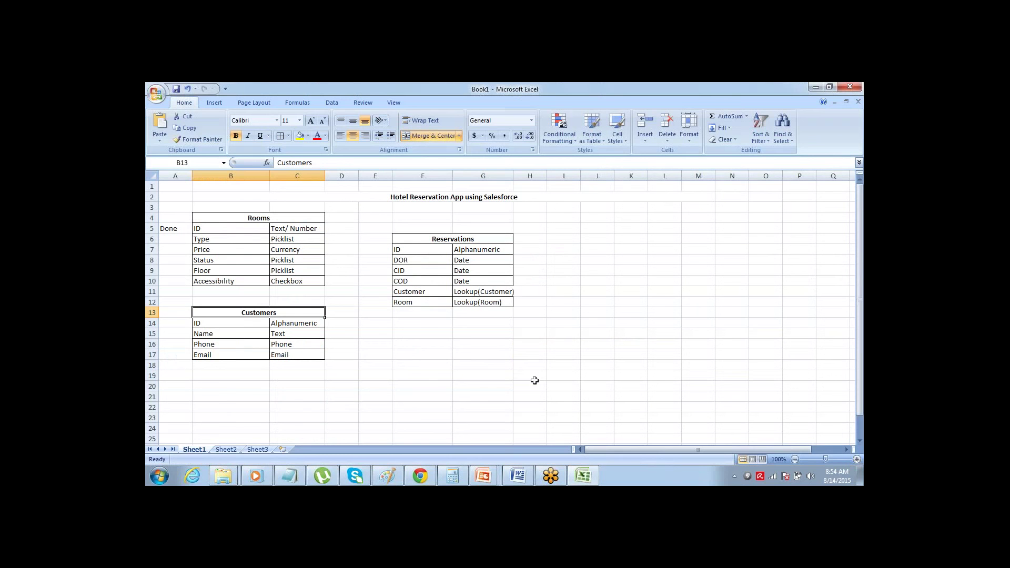
left_click(432, 291)
key("shift+Down")
key("shift+Right")
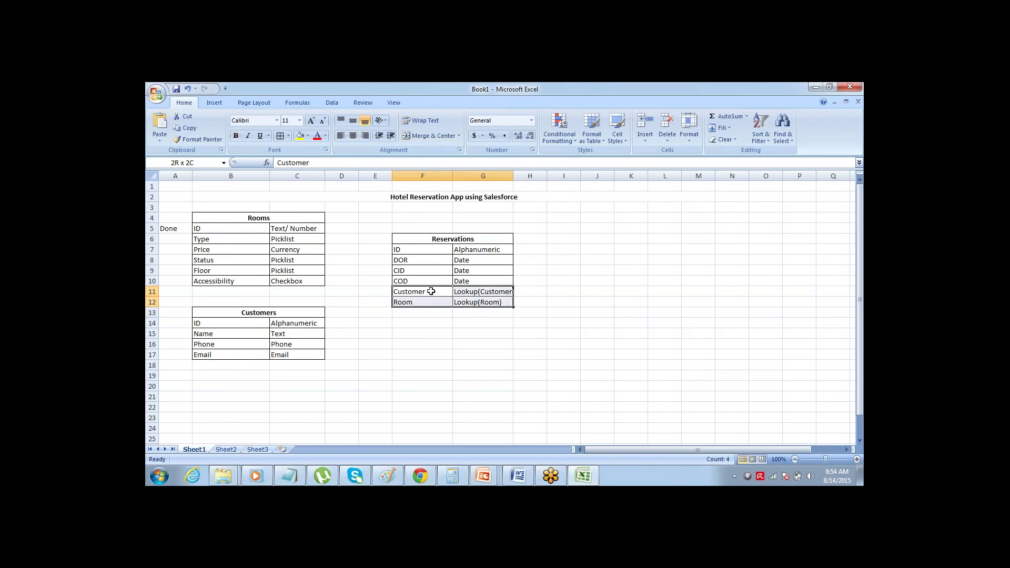
key("Down")
left_click(431, 292)
key("shift+Down")
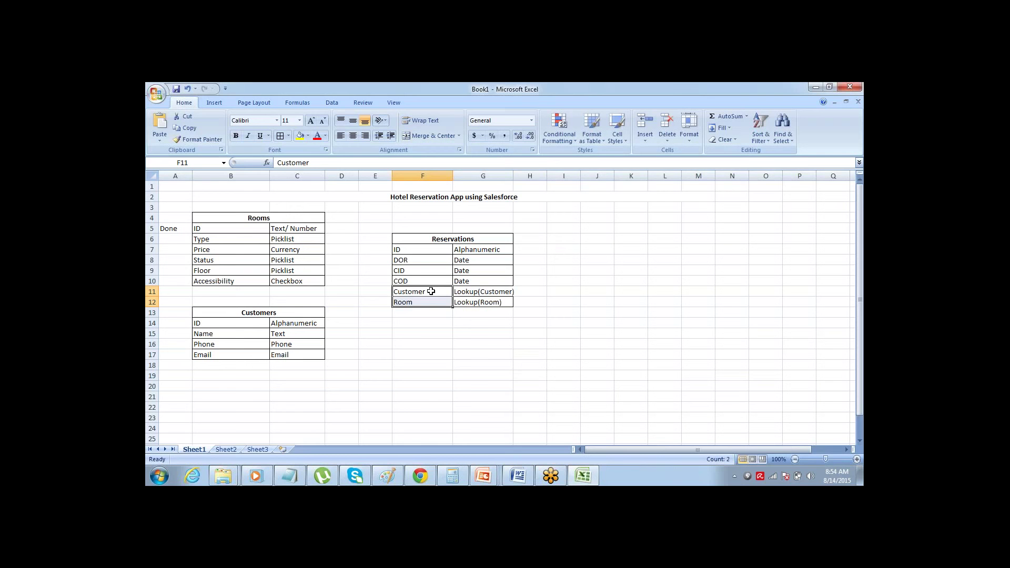
key("Right")
key("Left")
key("shift+Right")
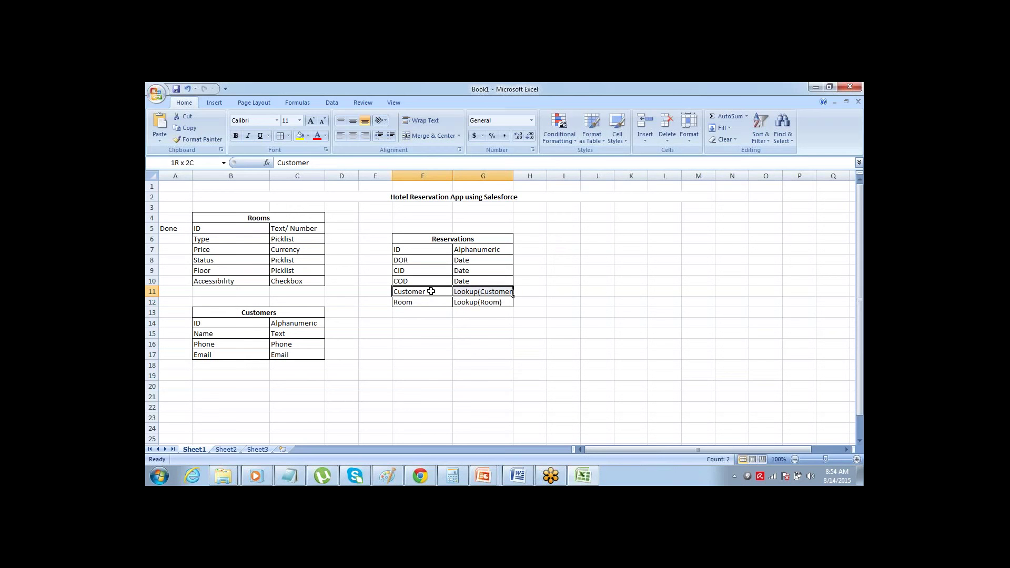
key("Right")
key("Left")
key("Right")
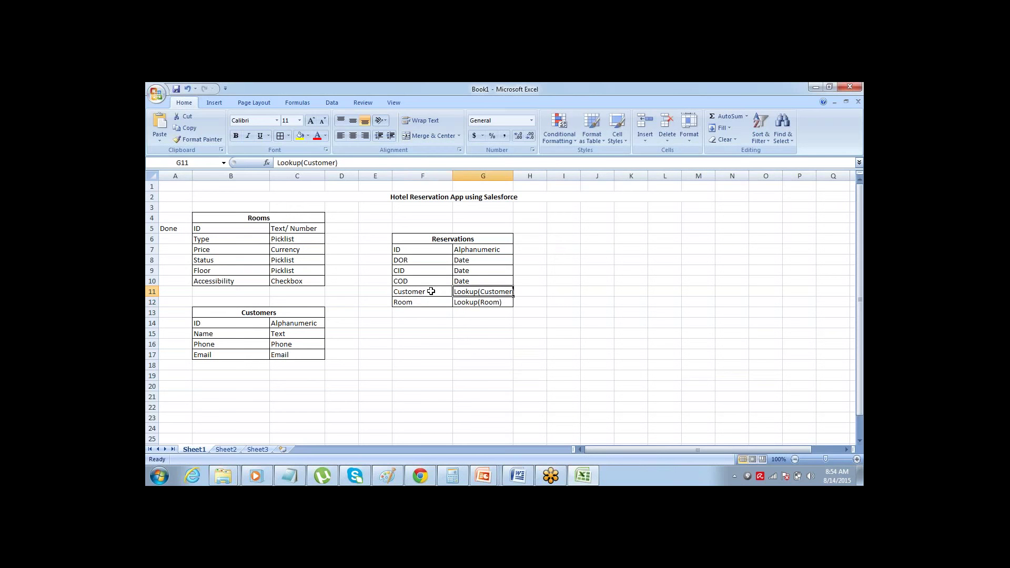
key("alt+Tab")
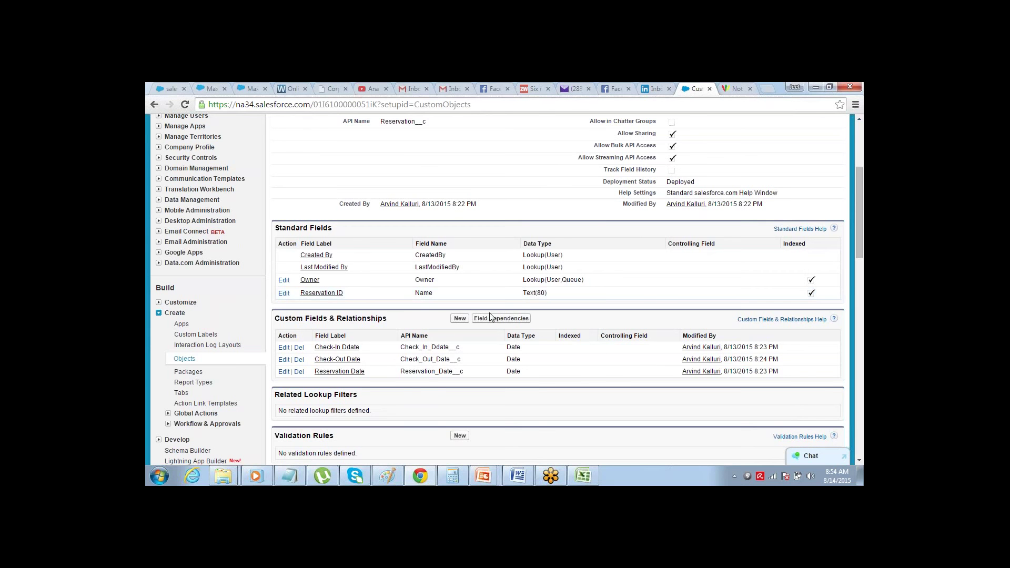
- Choose Lookup Relationship as the data type for a new Reservation custom field
left_click(459, 319)
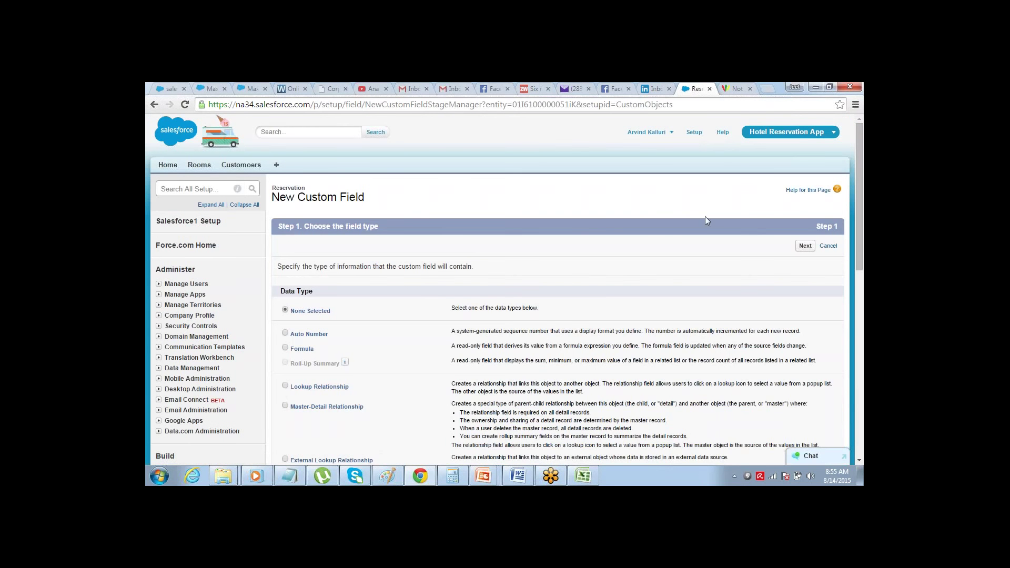
left_click_drag(858, 148, 855, 170)
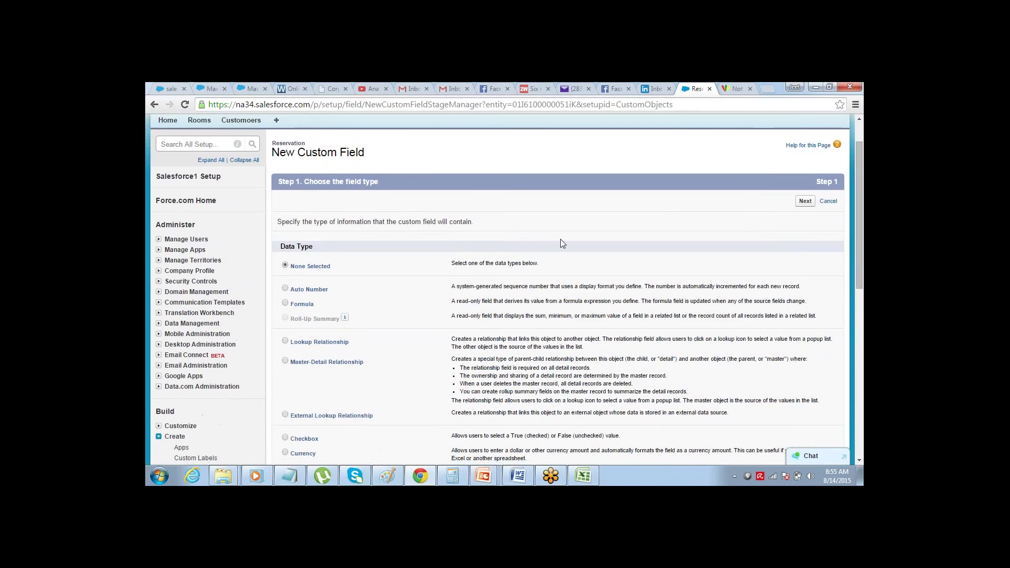
left_click(285, 341)
left_click_drag(294, 345, 353, 345)
left_click_drag(452, 338, 838, 340)
left_click(607, 343)
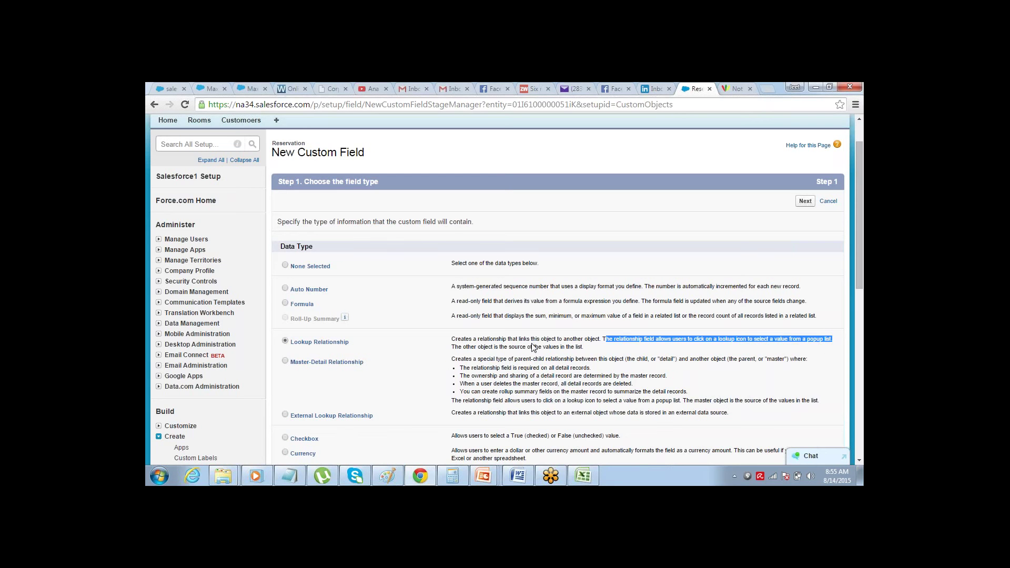
left_click(500, 347)
left_click_drag(500, 347, 587, 345)
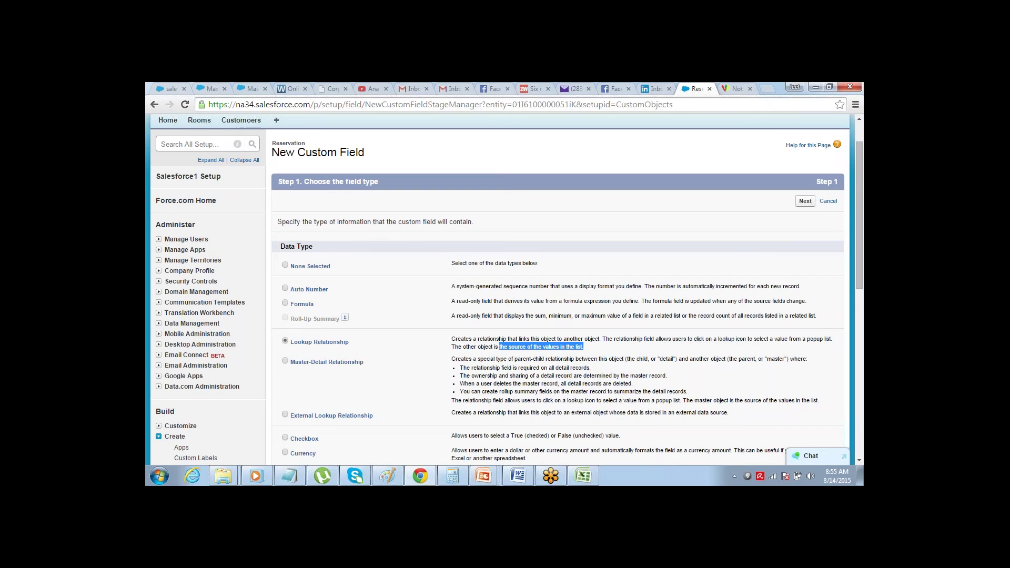
left_click(805, 201)
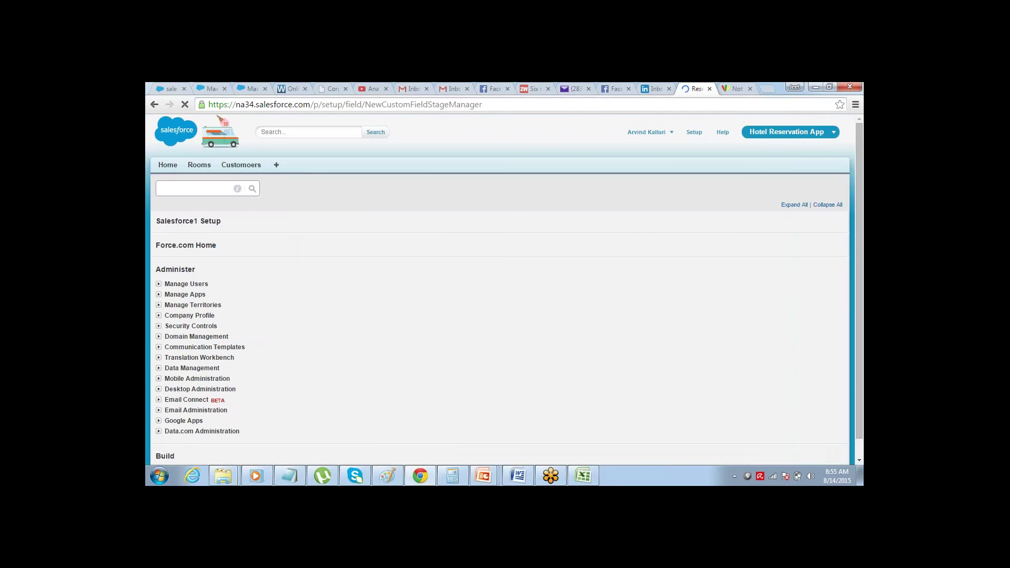
- Relate the new lookup field to the Customer object, keeping the label Customer
left_click(464, 290)
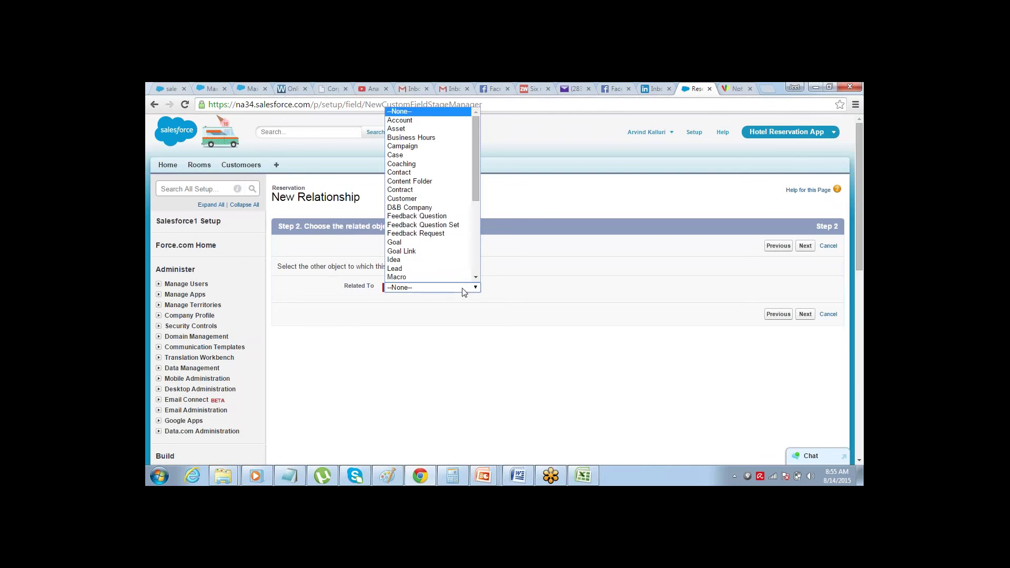
mouse_move(475, 157)
left_mouse_down()
mouse_move(472, 254)
mouse_move(475, 149)
left_mouse_up()
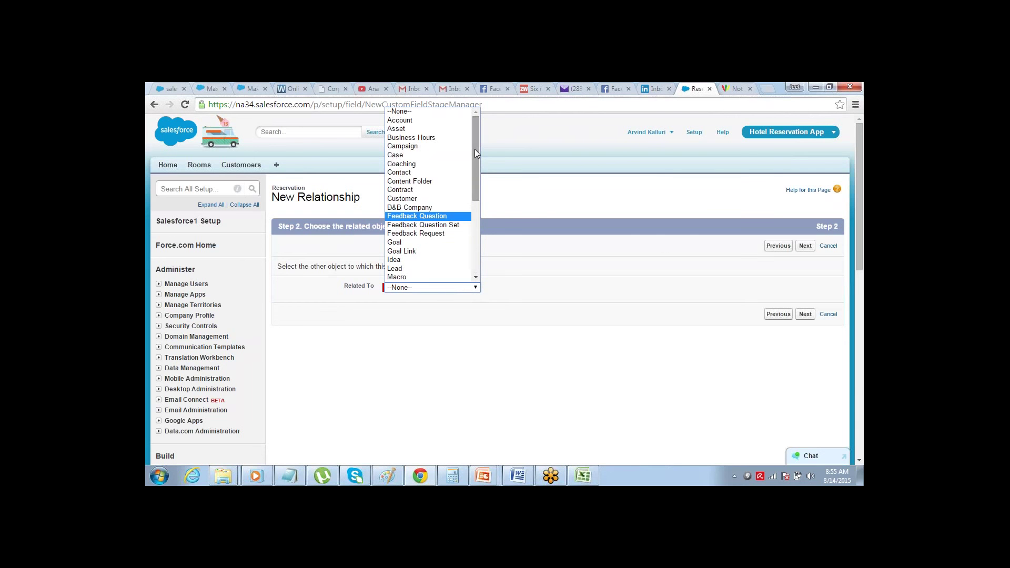
left_click(436, 203)
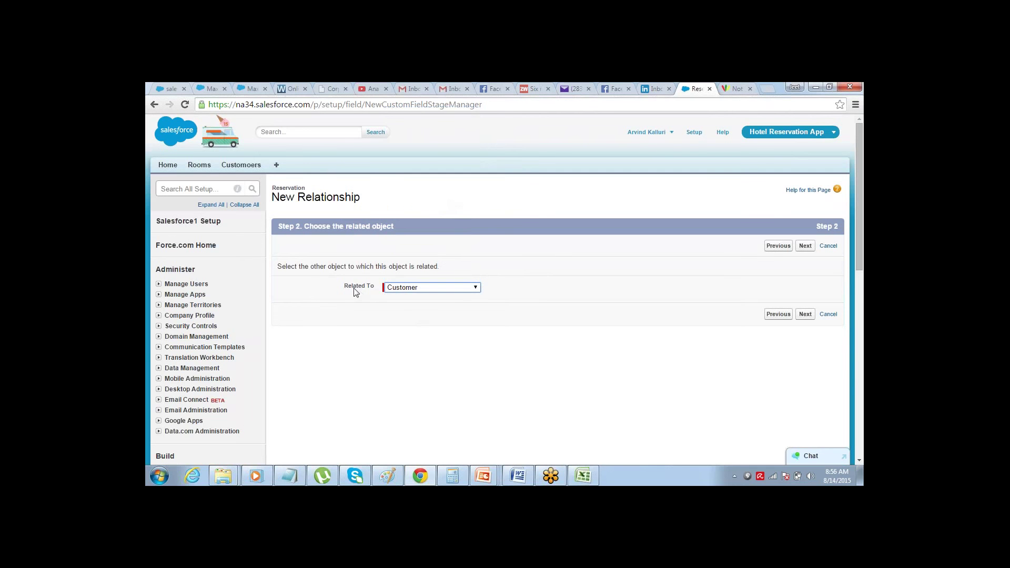
left_click_drag(351, 286, 377, 289)
left_click(806, 246)
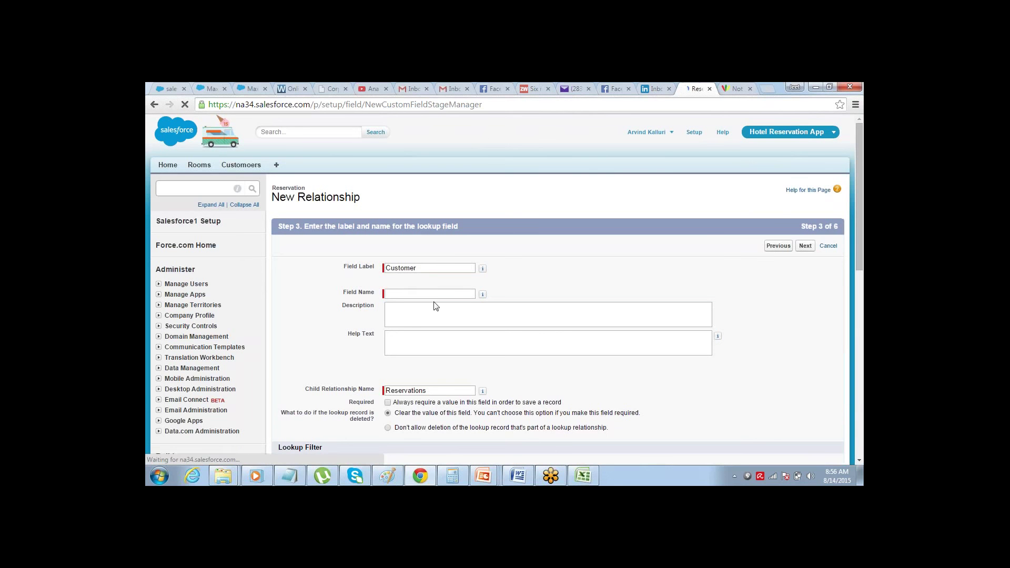
left_click(441, 268)
key("Tab")
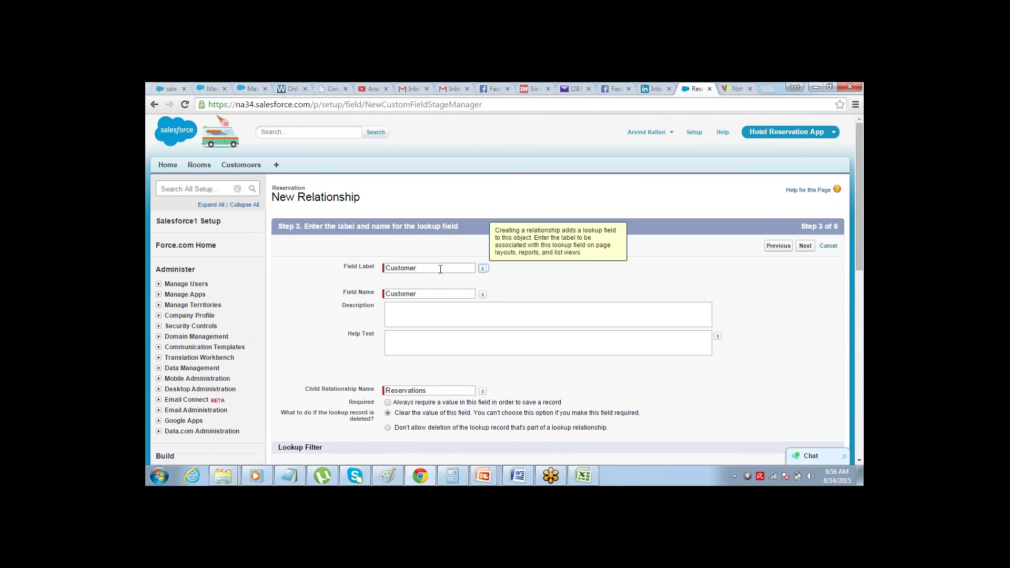
- Make the Customer field visible to all profiles, keep it on Reservation Layout, and Save & New
left_click(805, 246)
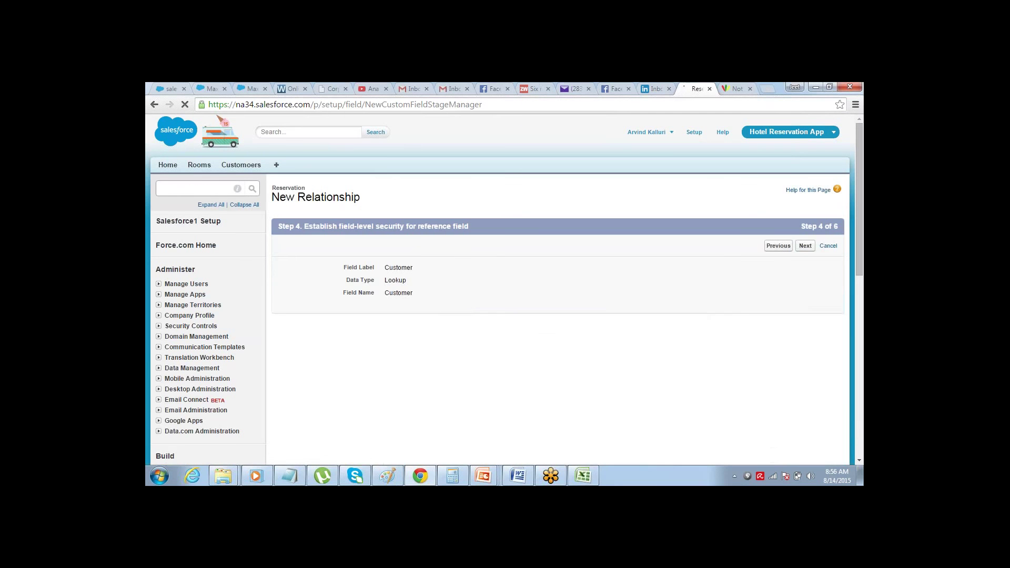
left_click(641, 338)
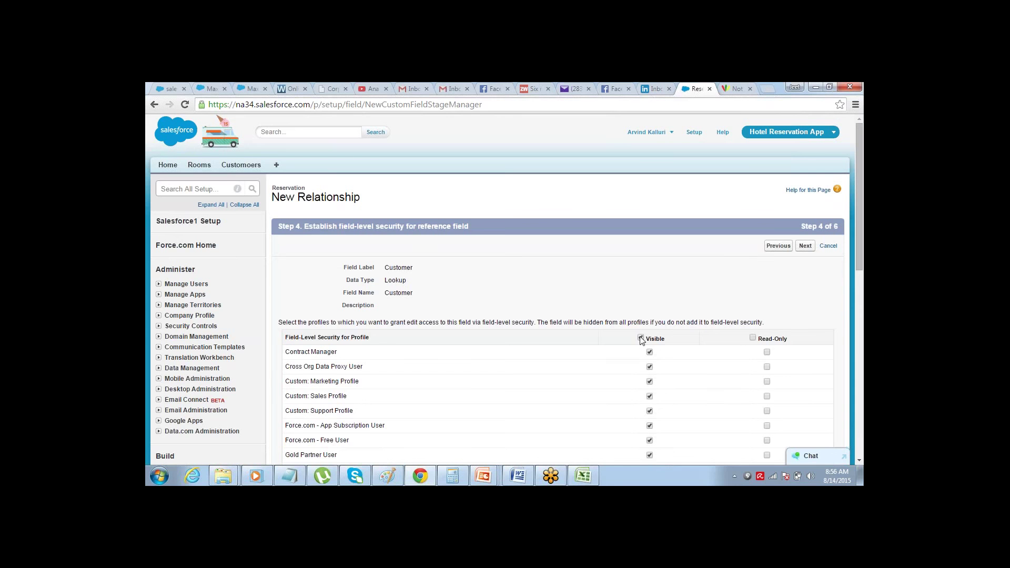
left_click(806, 246)
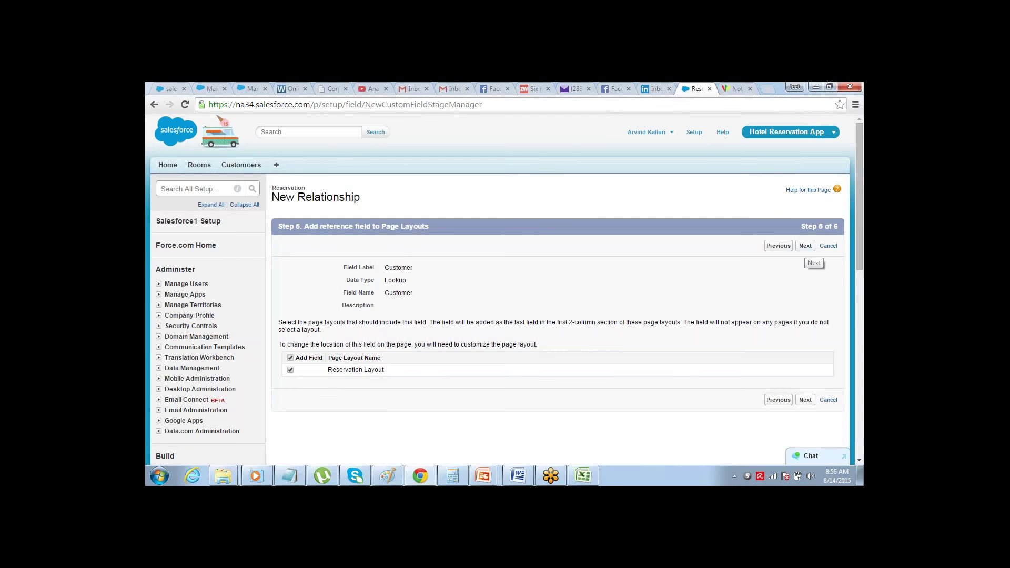
left_click(805, 246)
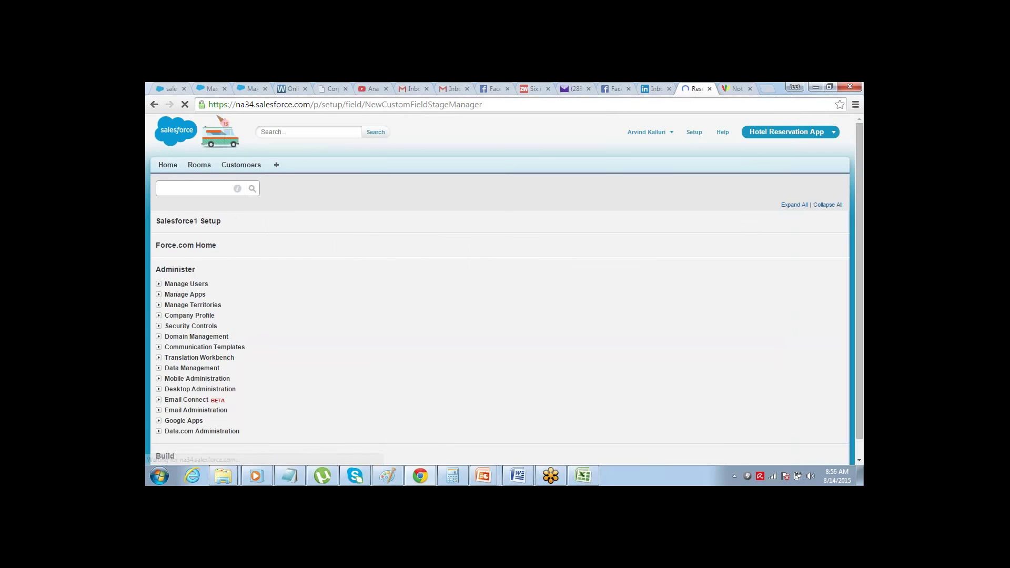
left_click(787, 248)
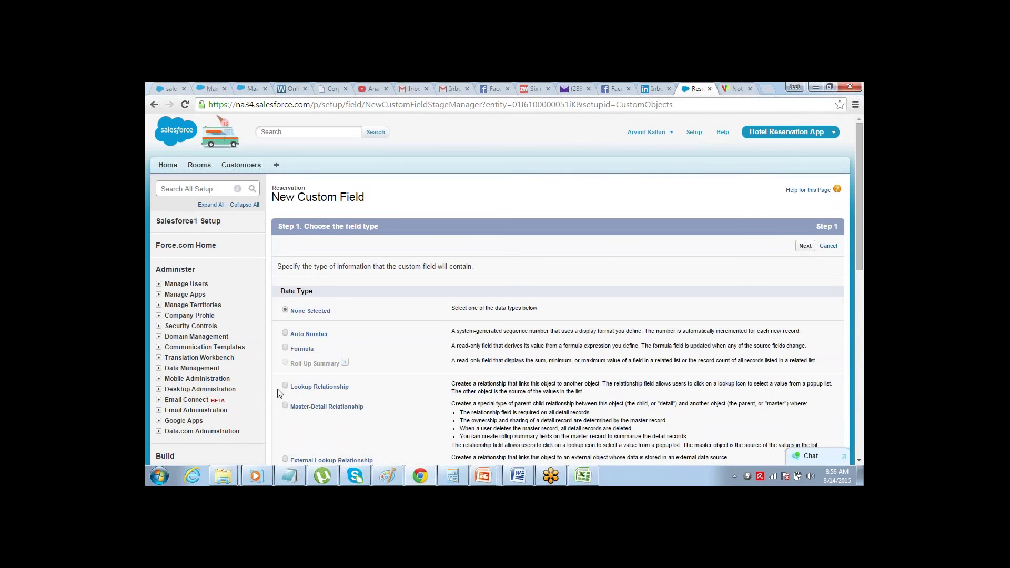
- Start another Lookup Relationship field on Reservation, related to the Room object
left_click(286, 387)
left_click(805, 246)
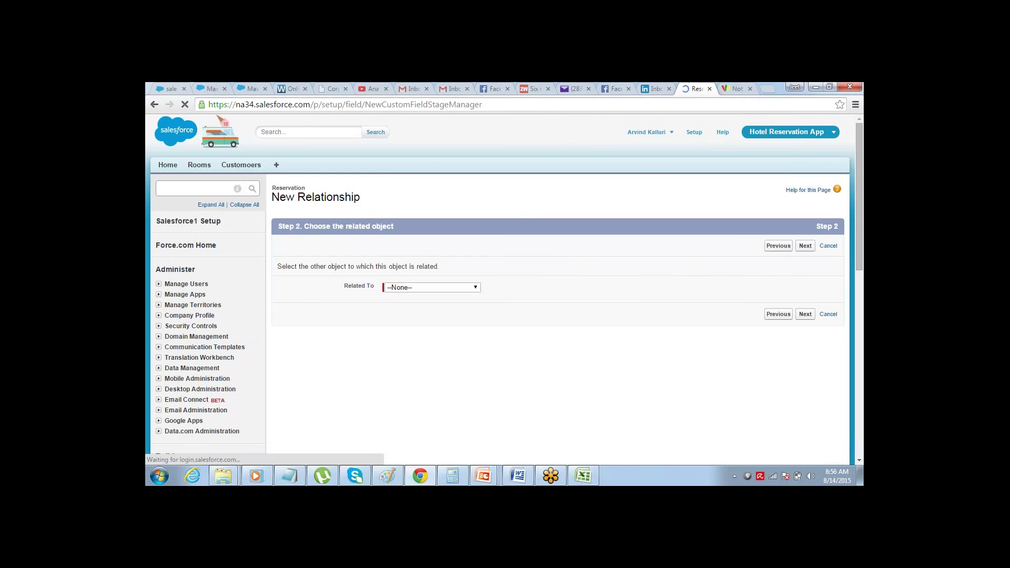
left_click(467, 287)
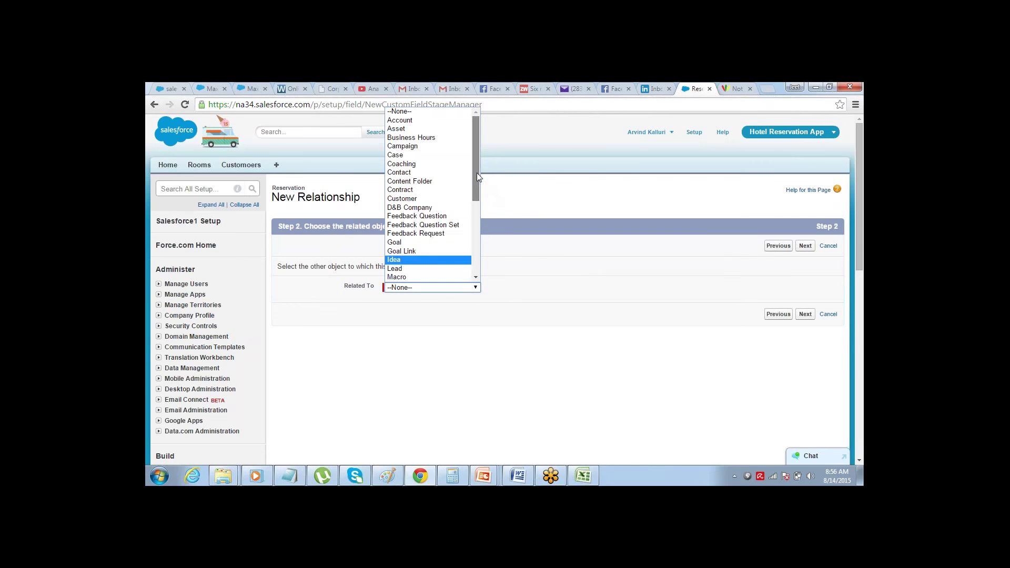
left_click_drag(477, 173, 473, 257)
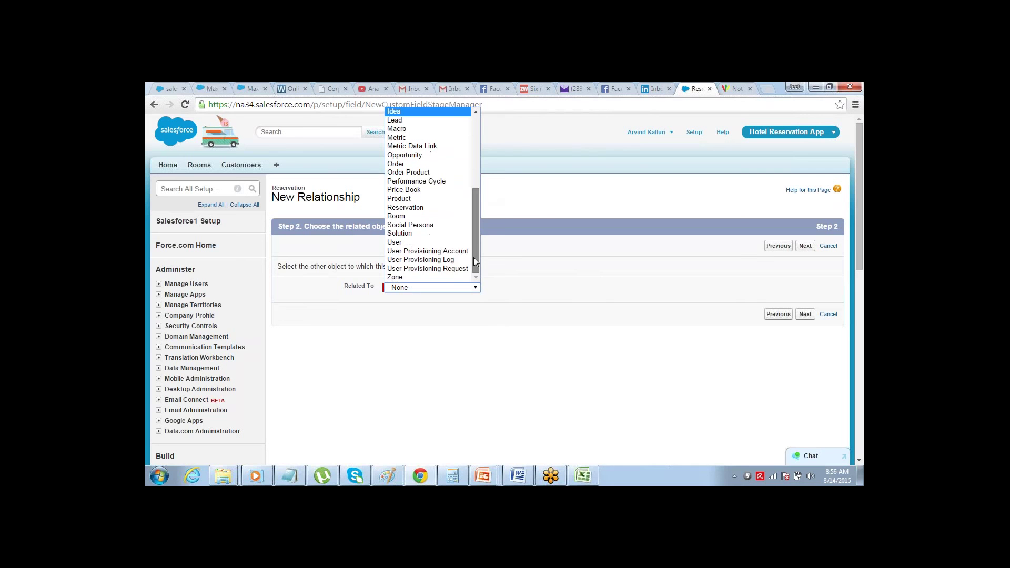
left_click(441, 218)
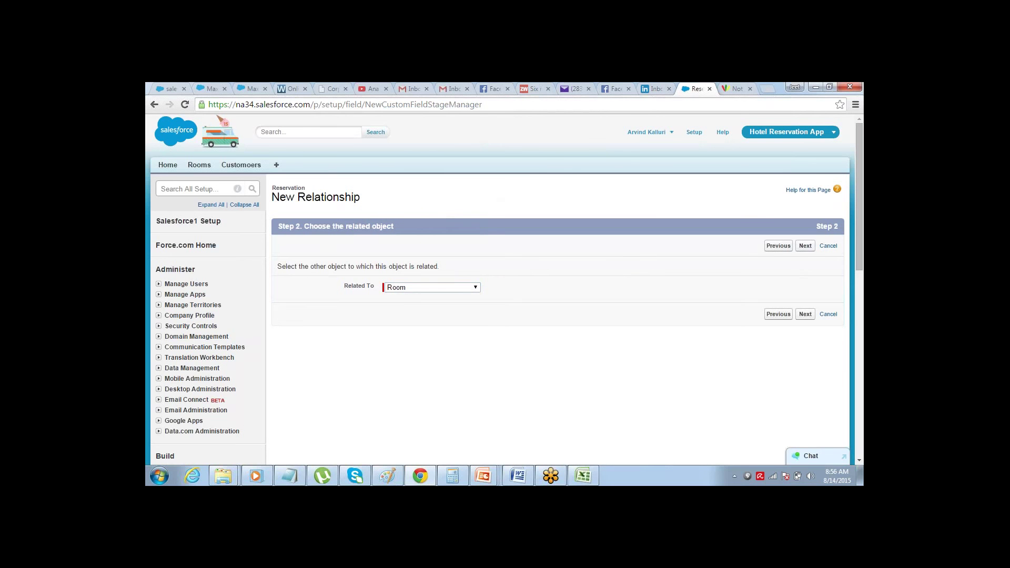
- Label the field Room, accept the default security and layouts, and save it
left_click(806, 247)
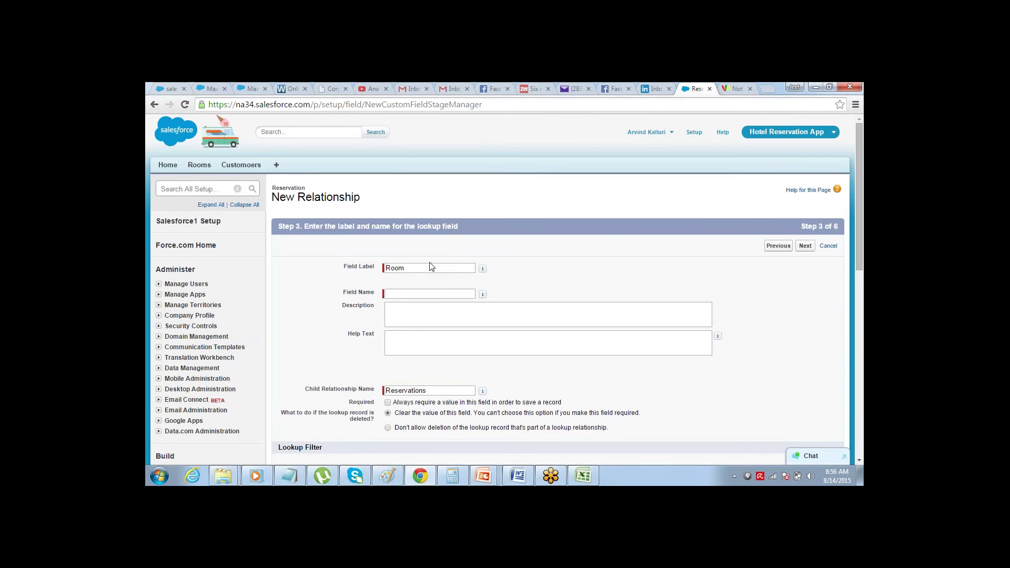
left_click(430, 268)
key("Tab")
left_click(805, 246)
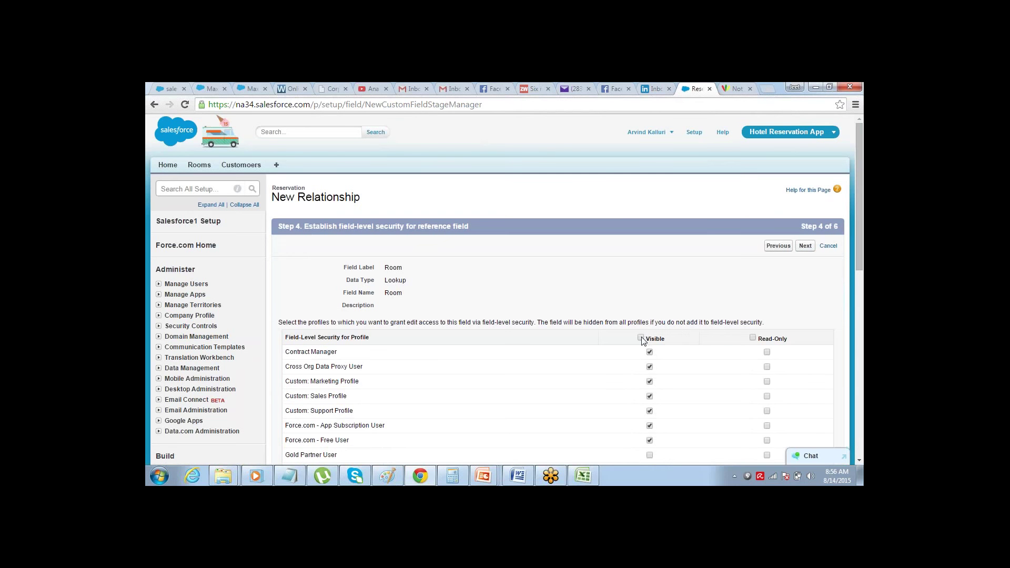
left_click(805, 246)
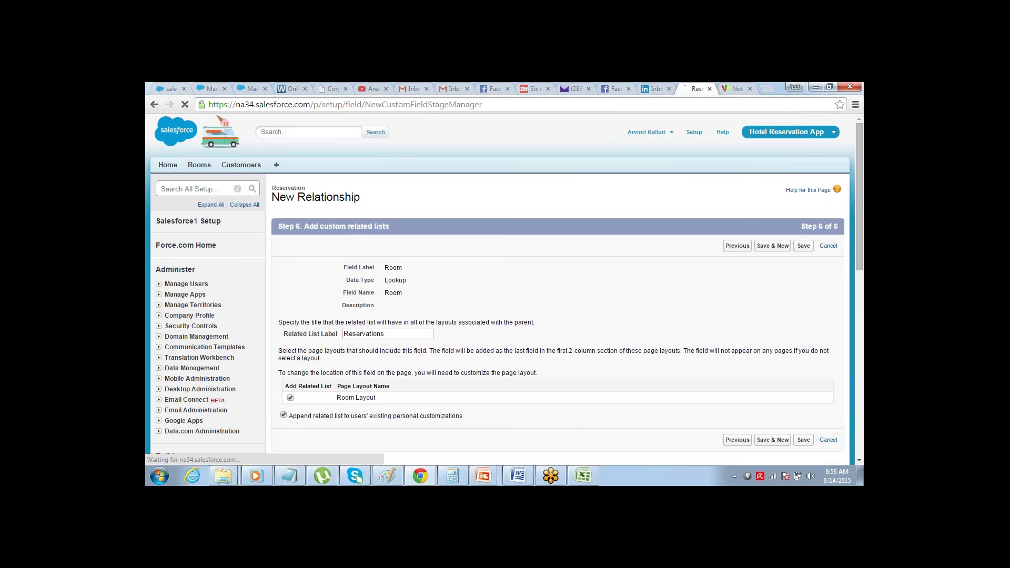
left_click(804, 245)
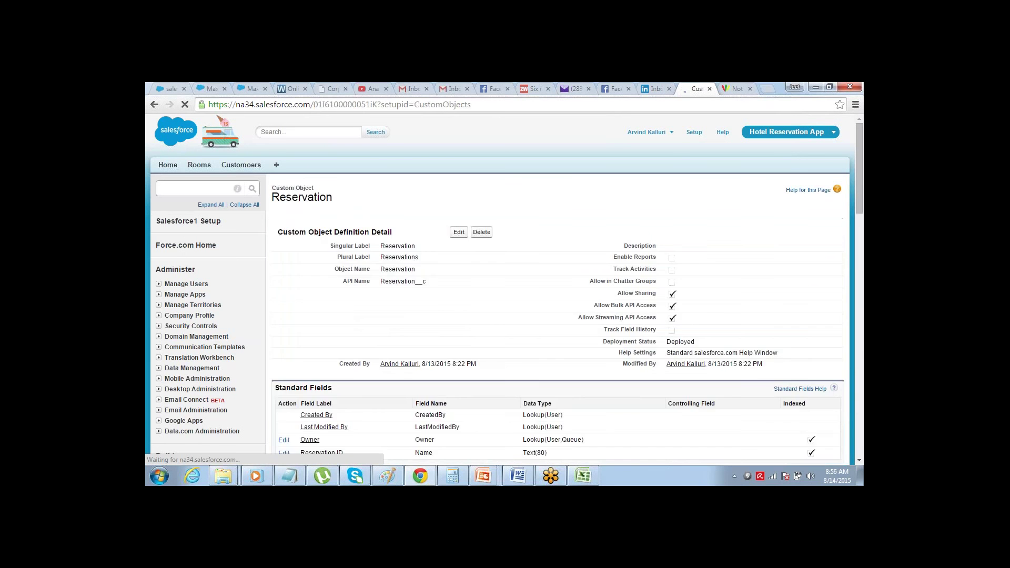
- Review the Customer and Room lookups under Custom Fields & Relationships, then go to Custom Tabs
scroll(847, 198, "down", 6)
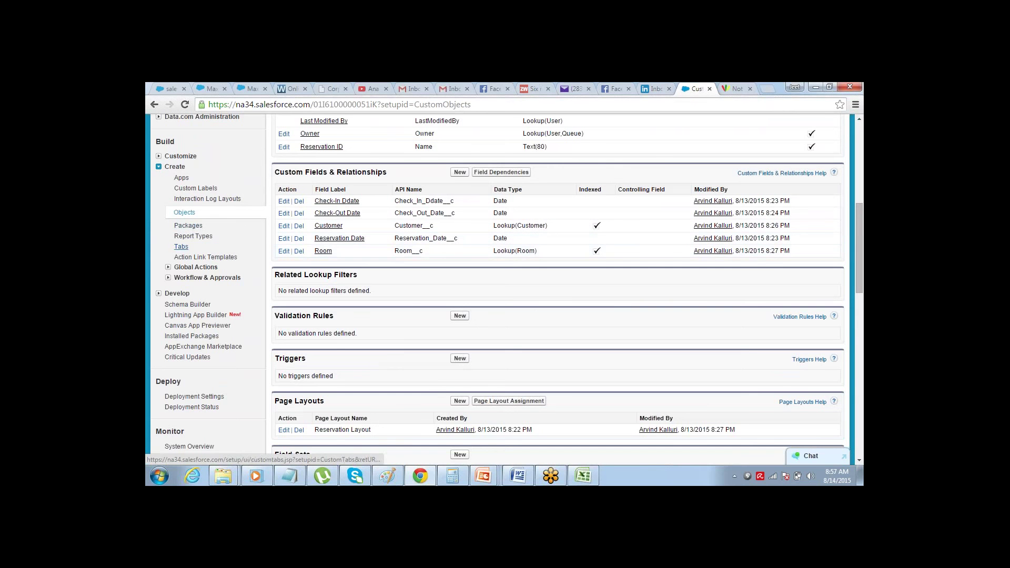
left_click(181, 248)
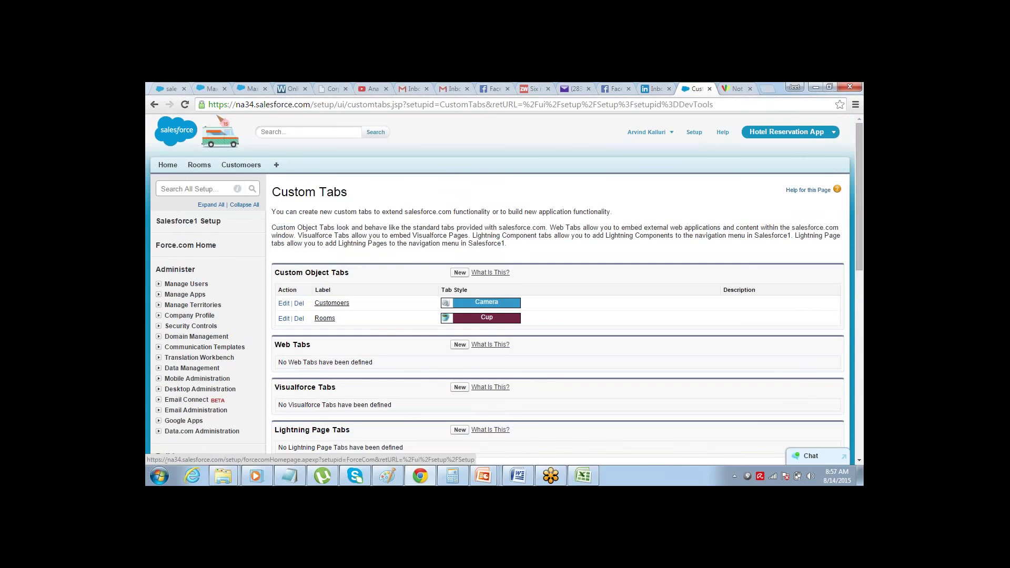
- Create a new custom object tab for Reservation with the Caduceus tab style
left_click(460, 273)
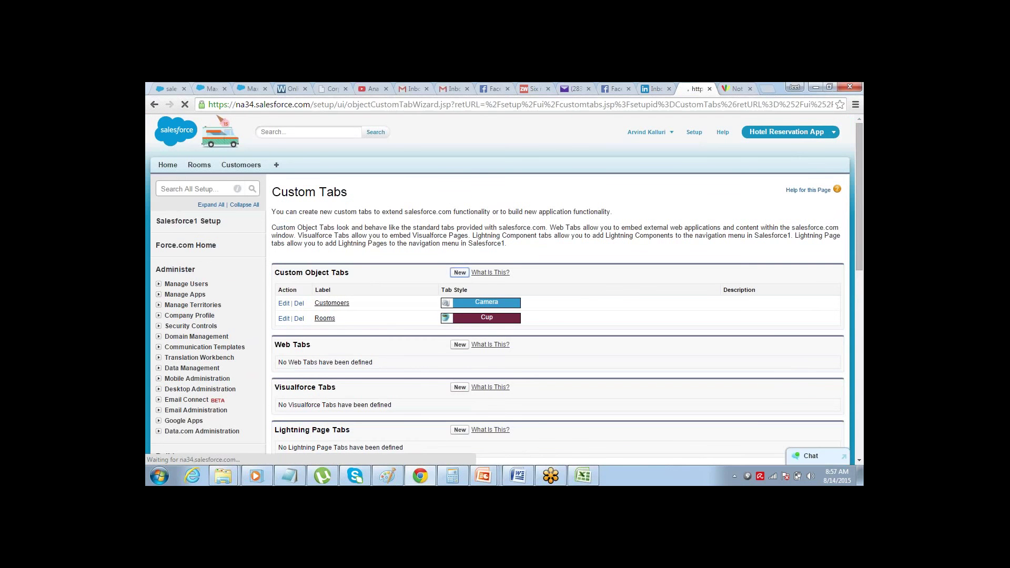
left_click(426, 279)
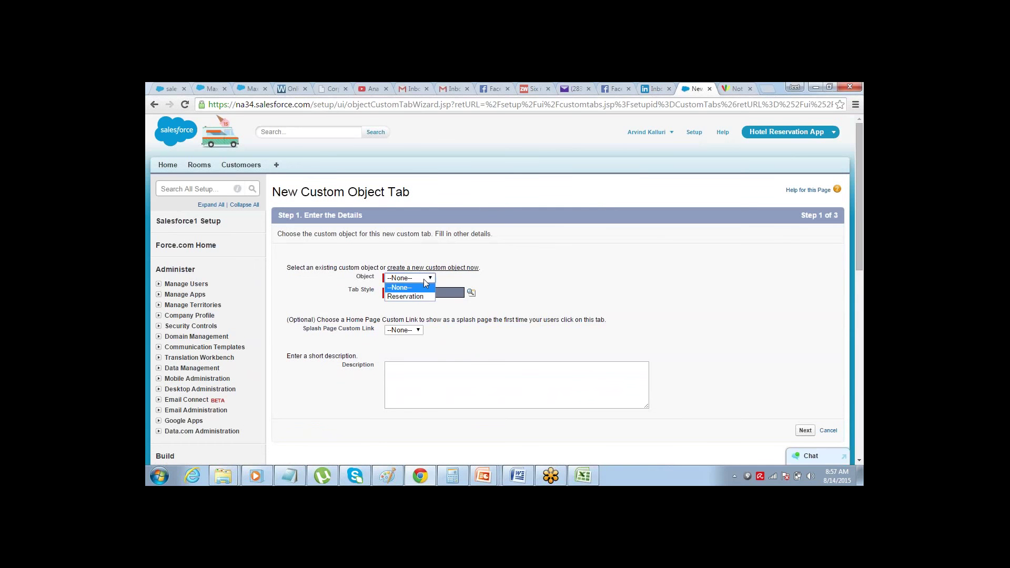
left_click(421, 292)
left_click(421, 296)
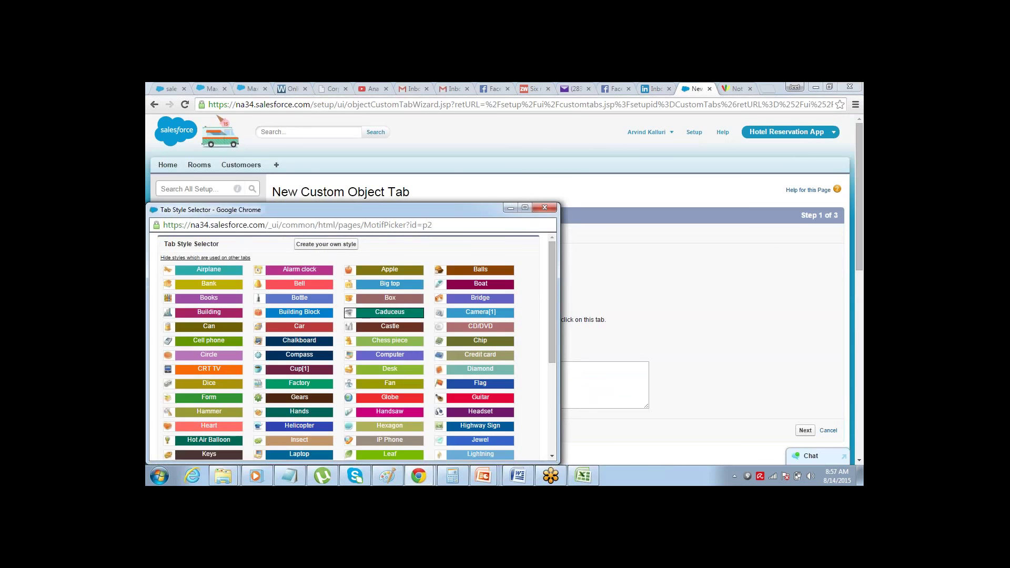
left_click(389, 312)
left_click(806, 430)
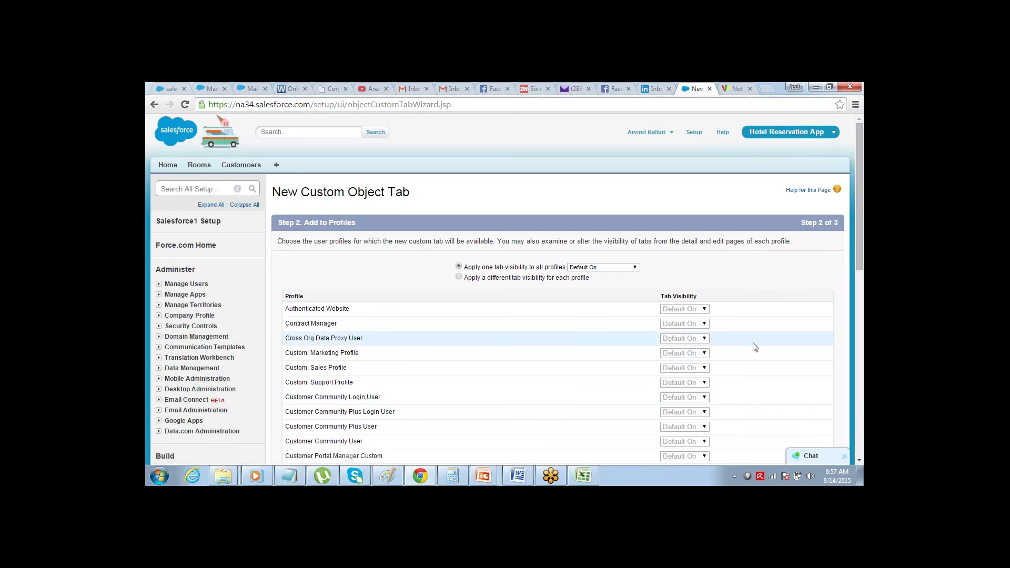
- Keep the default profile visibility, include the tab in Hotel Reservation App, and save it
left_click(859, 461)
left_click(860, 461)
scroll(859, 461, "down", 7)
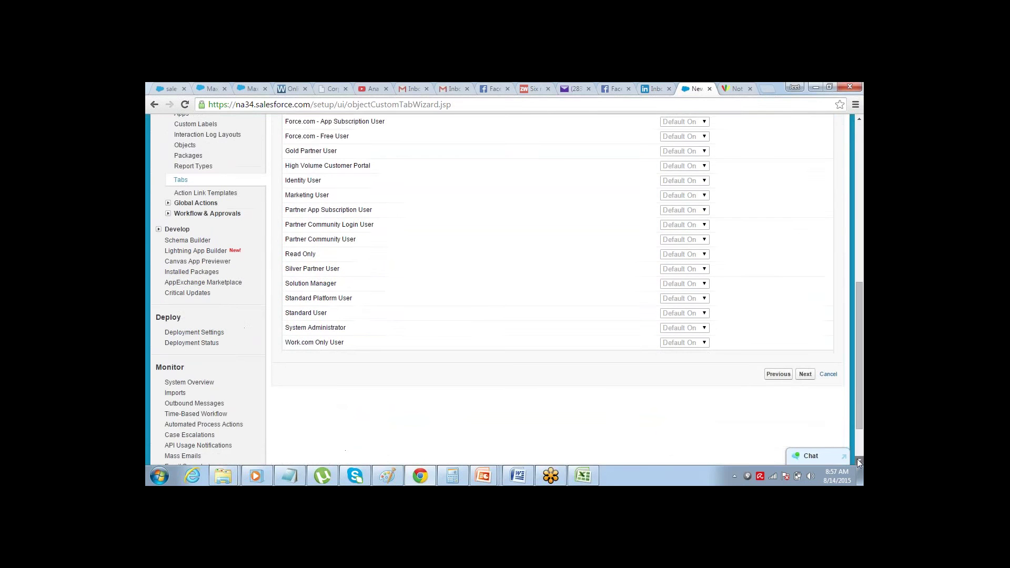
left_click(805, 332)
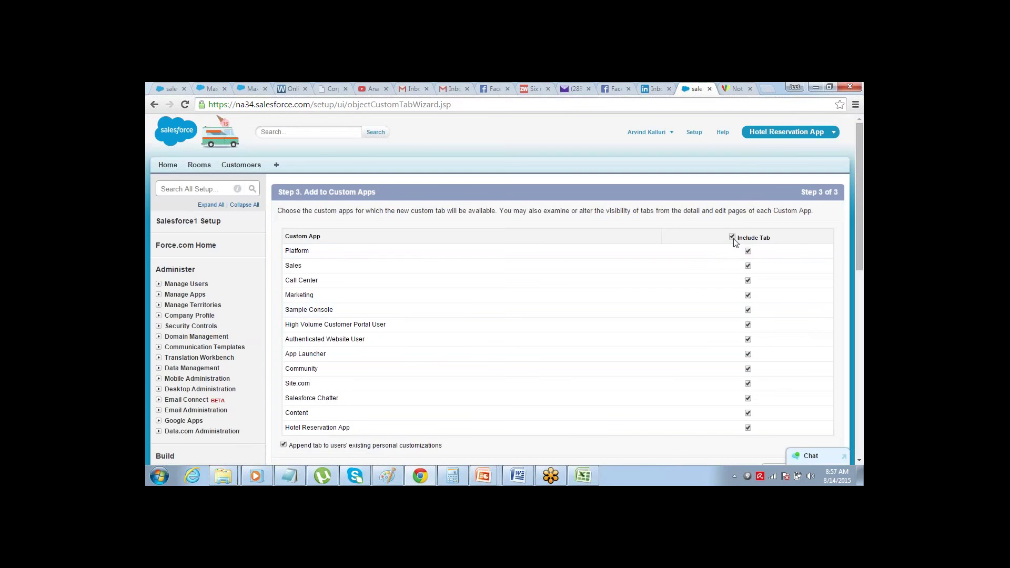
left_click(748, 428)
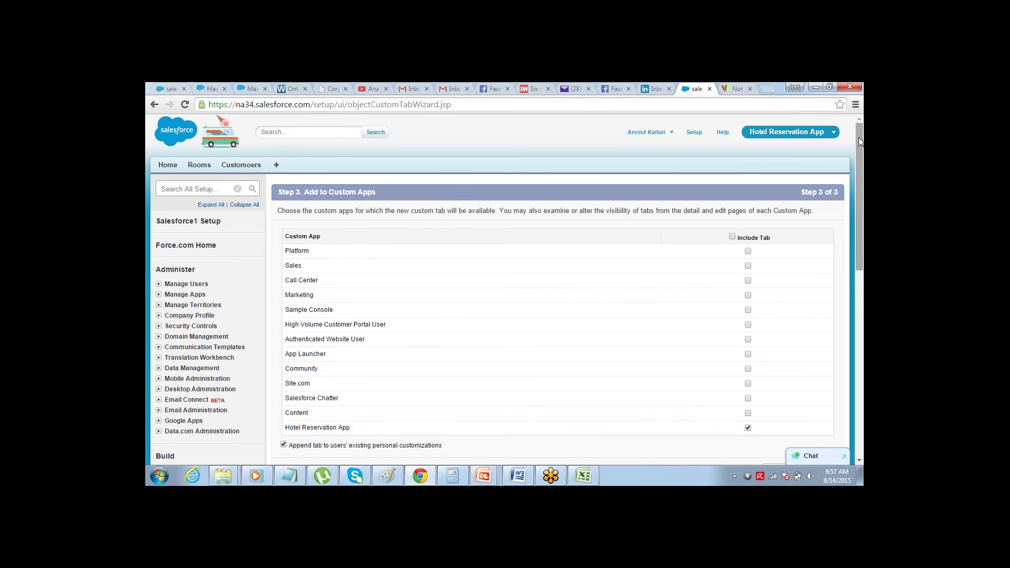
scroll(854, 176, "down", 1)
scroll(854, 181, "down", 1)
left_click(804, 355)
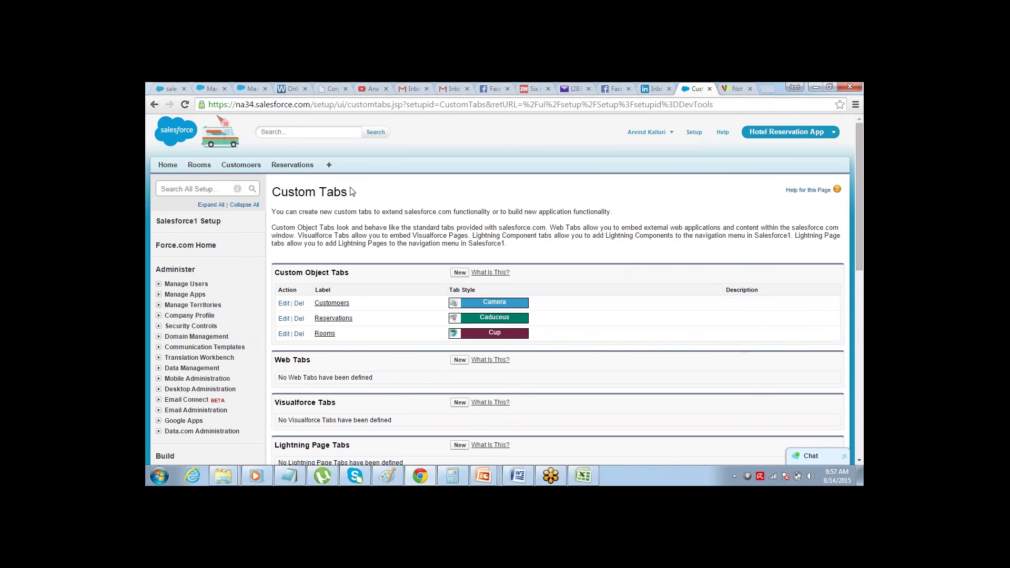
left_click(200, 165)
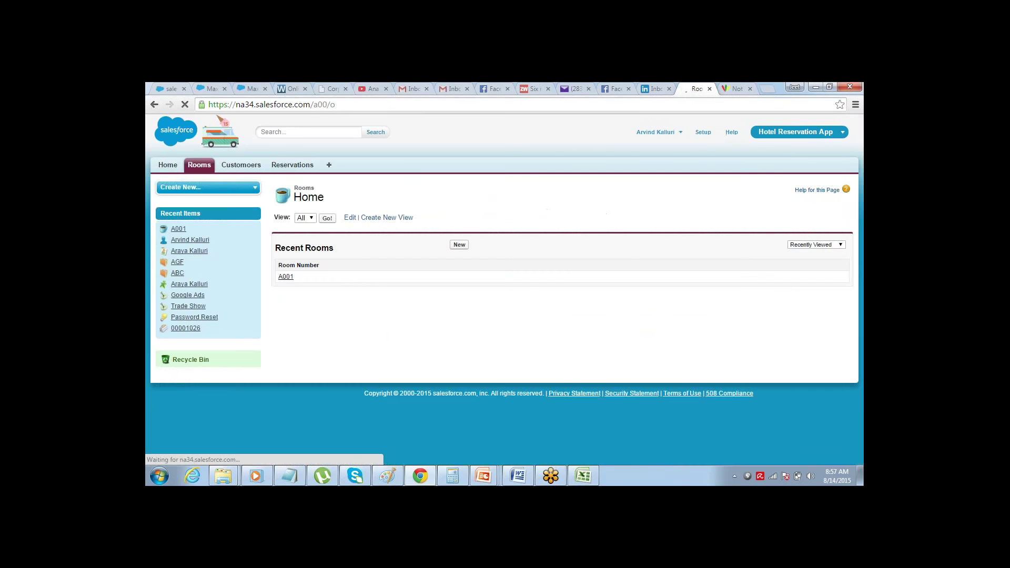
- Create a new Customer record with the customer's full name, phone number and e-mail address
left_click(242, 165)
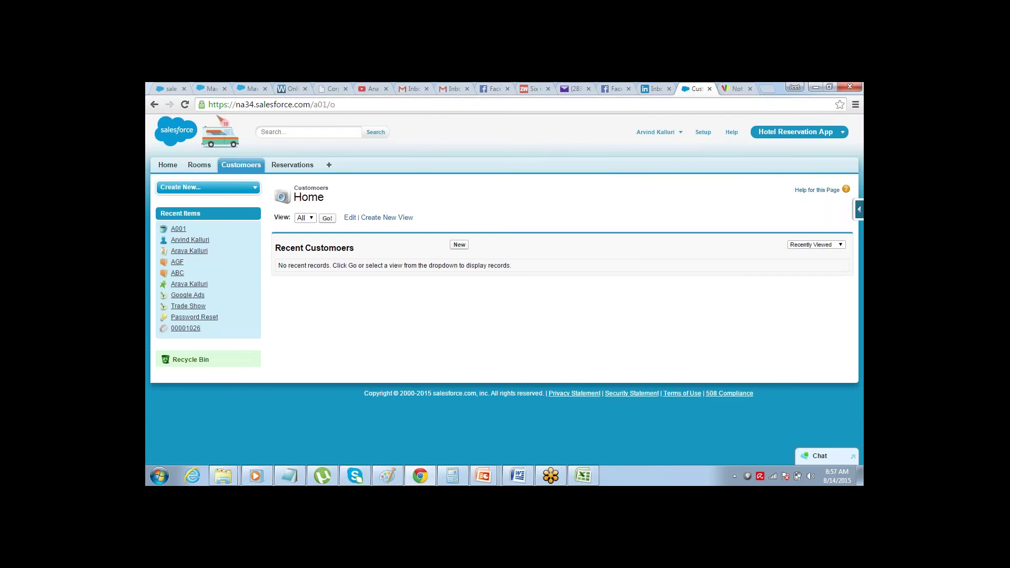
left_click(460, 245)
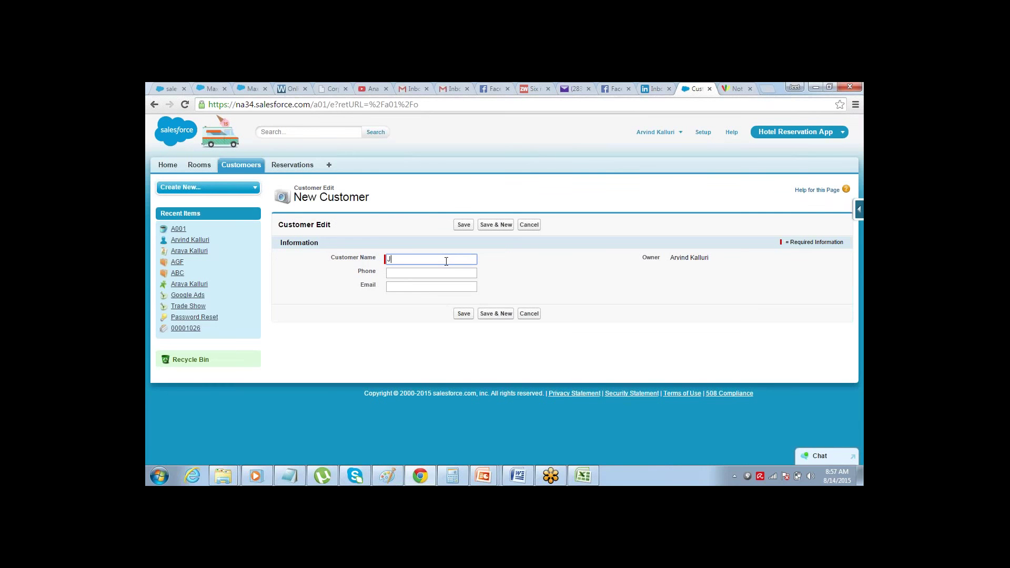
key("Tab")
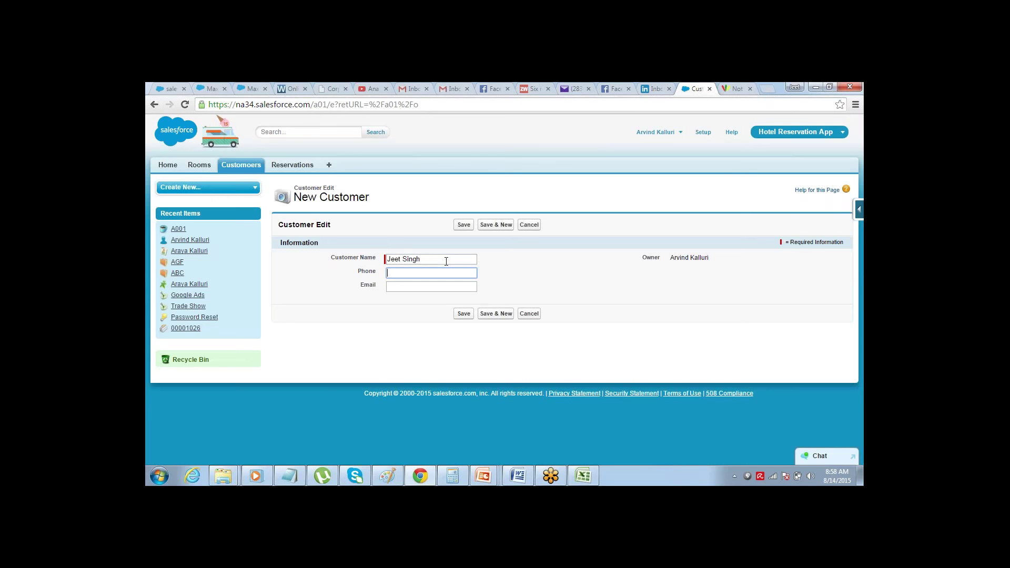
key("Tab")
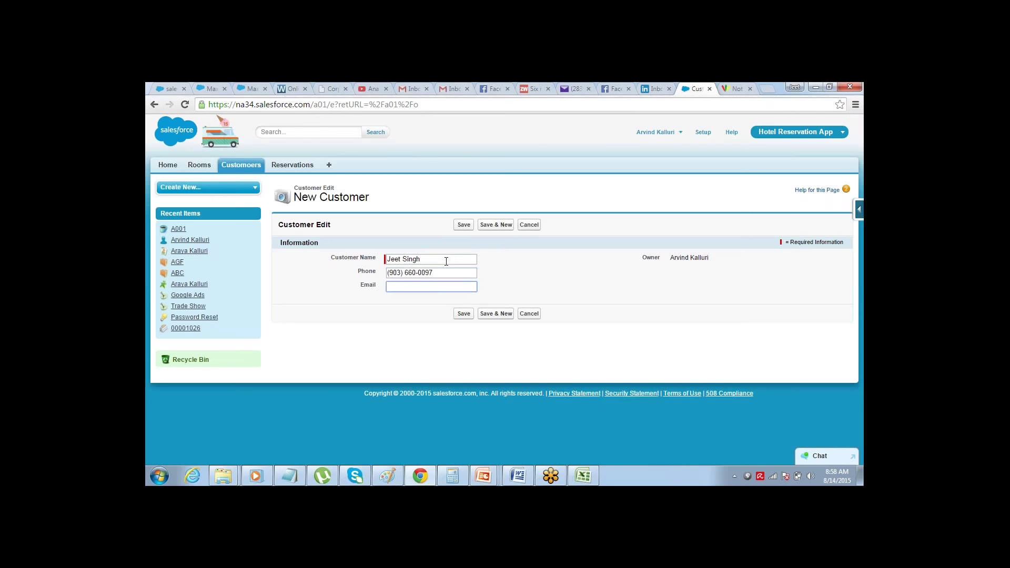
key("Tab")
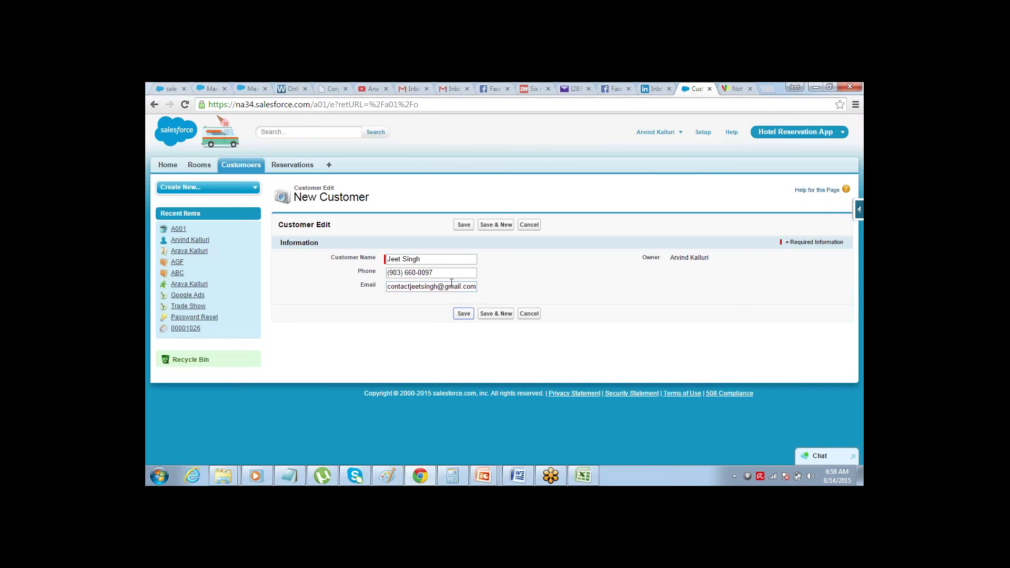
left_click(463, 314)
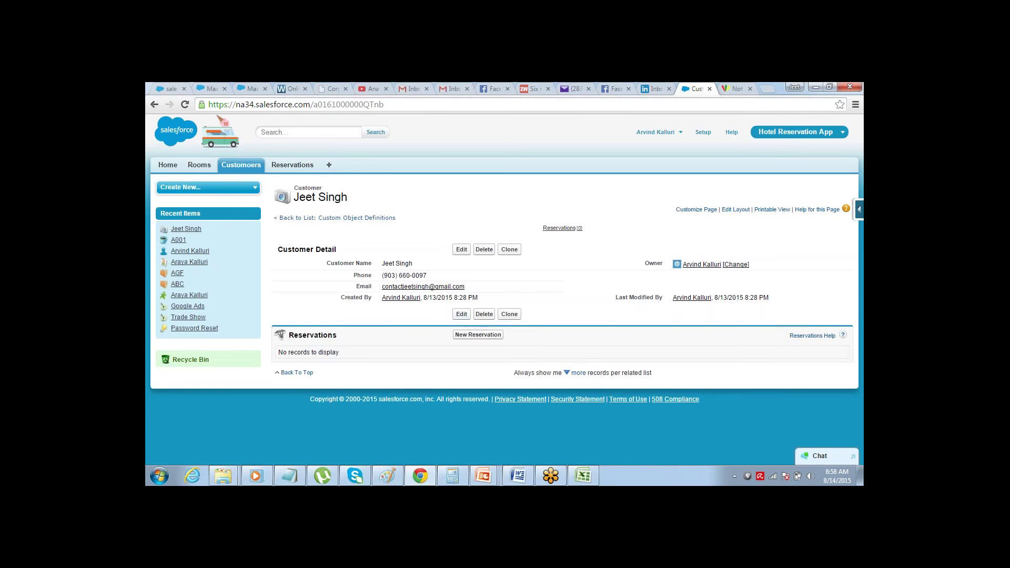
left_click(287, 165)
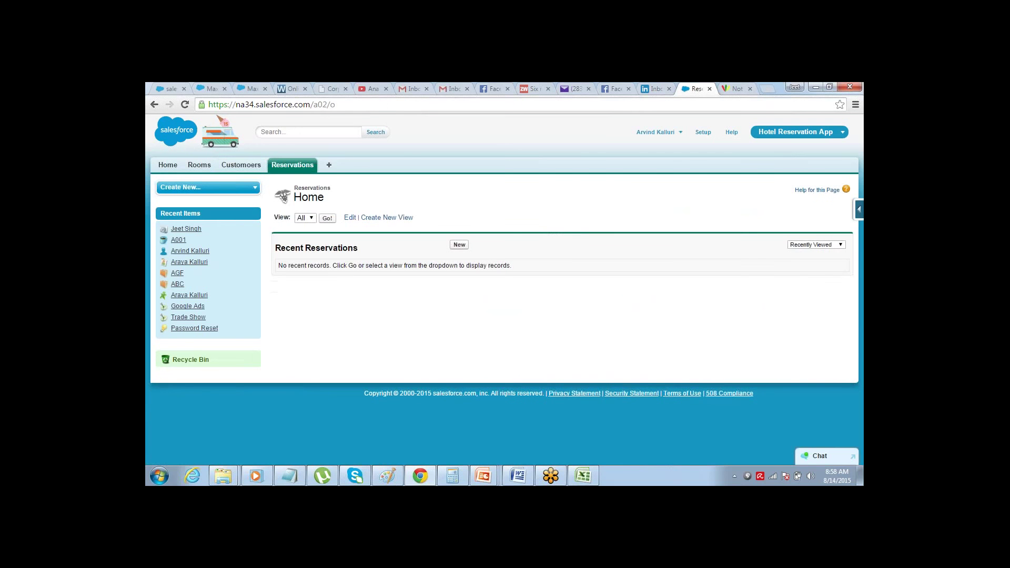
- Start reservation 001 dated 8/13/2015, with check-in 8/17/2015 and check-out 8/19/2015
left_click(459, 245)
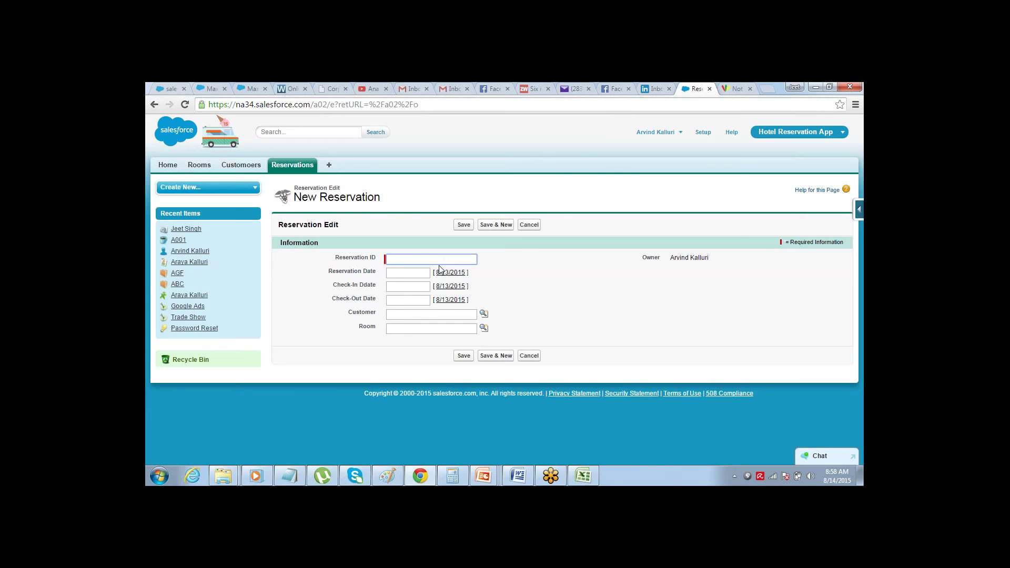
type("001")
key("Tab")
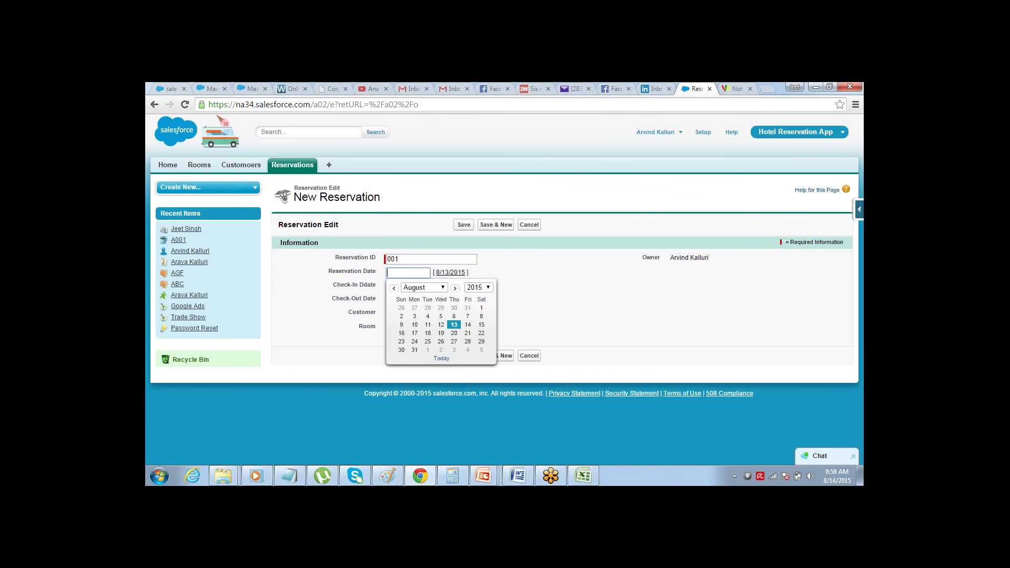
left_click(454, 324)
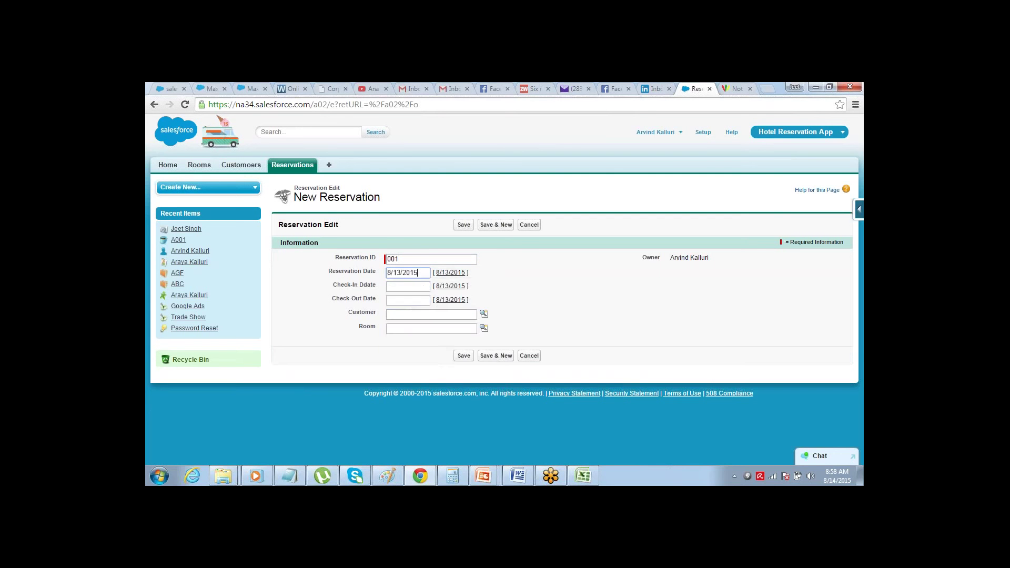
left_click(410, 286)
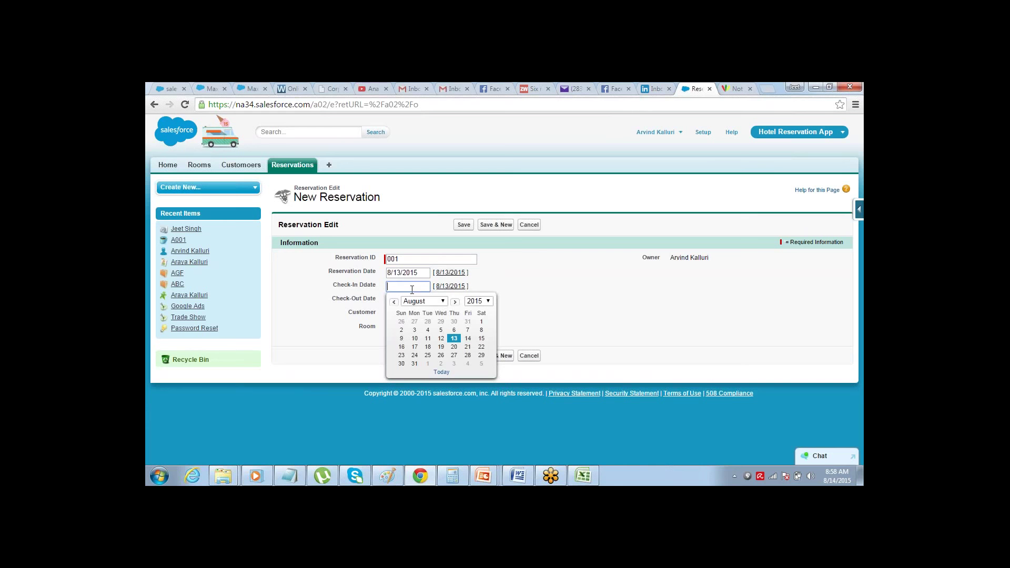
left_click(415, 347)
left_click(413, 301)
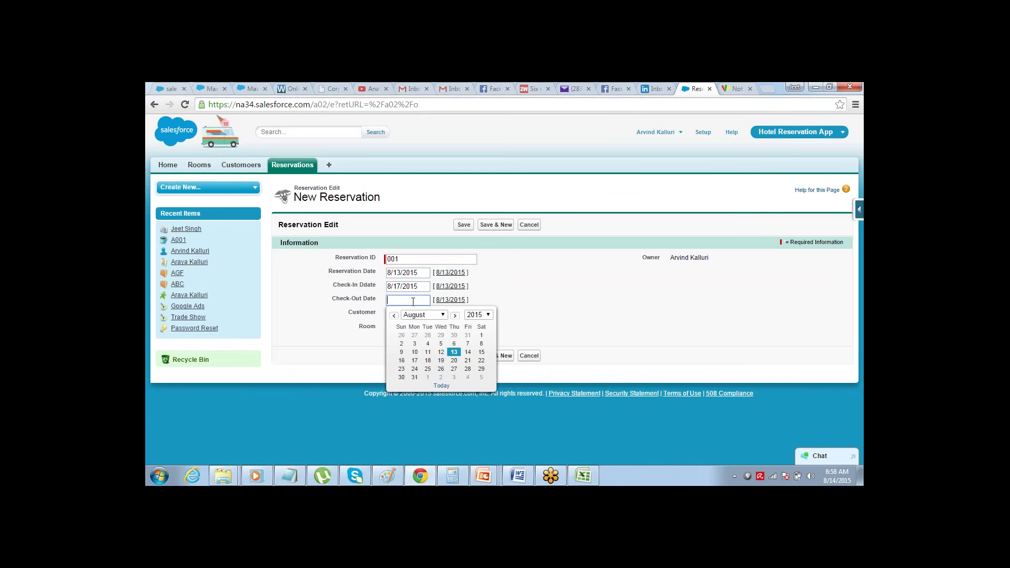
left_click(441, 360)
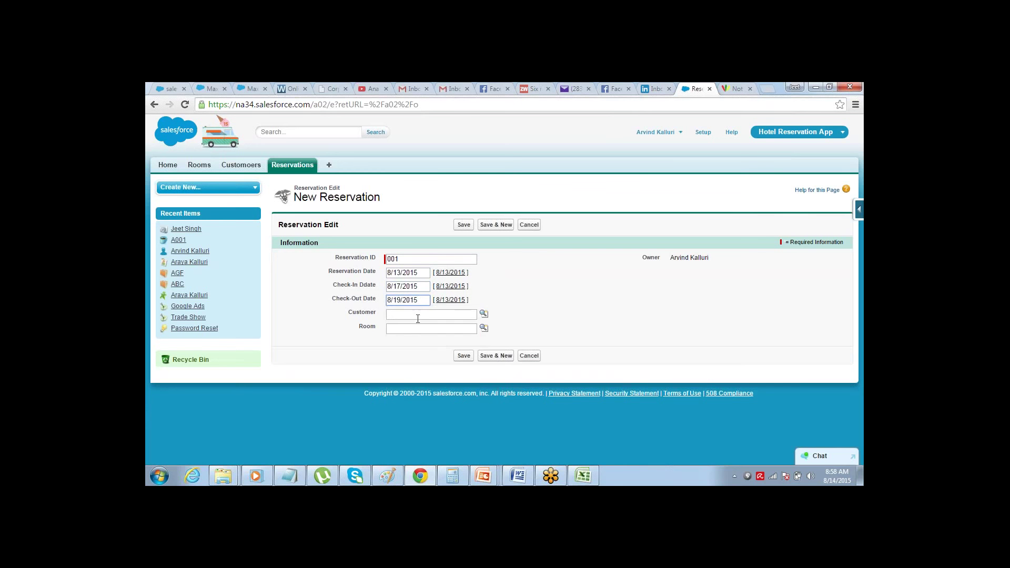
- Assign the new customer and room A001 to the reservation and save it
left_click(483, 313)
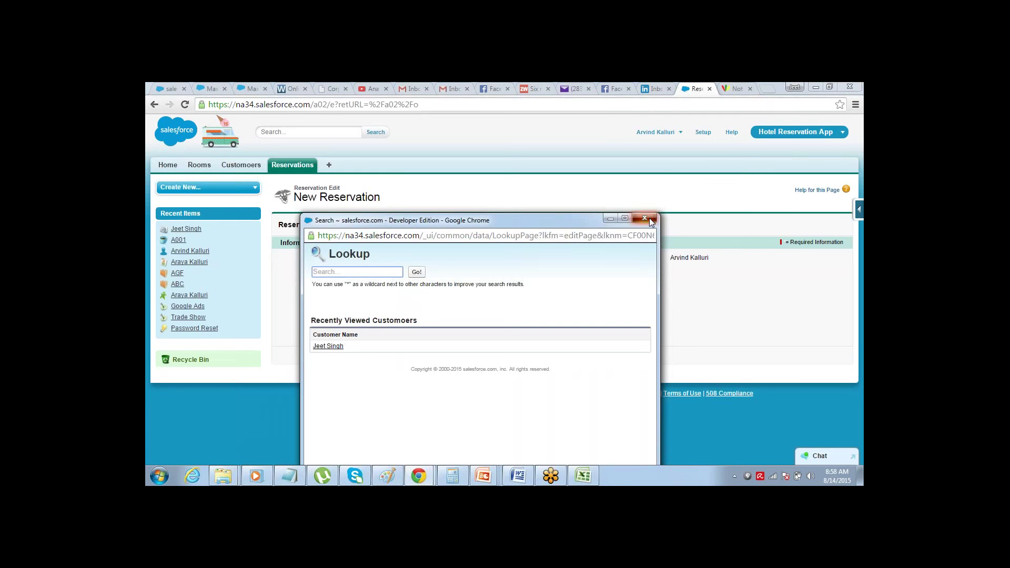
left_click(647, 218)
left_click(484, 313)
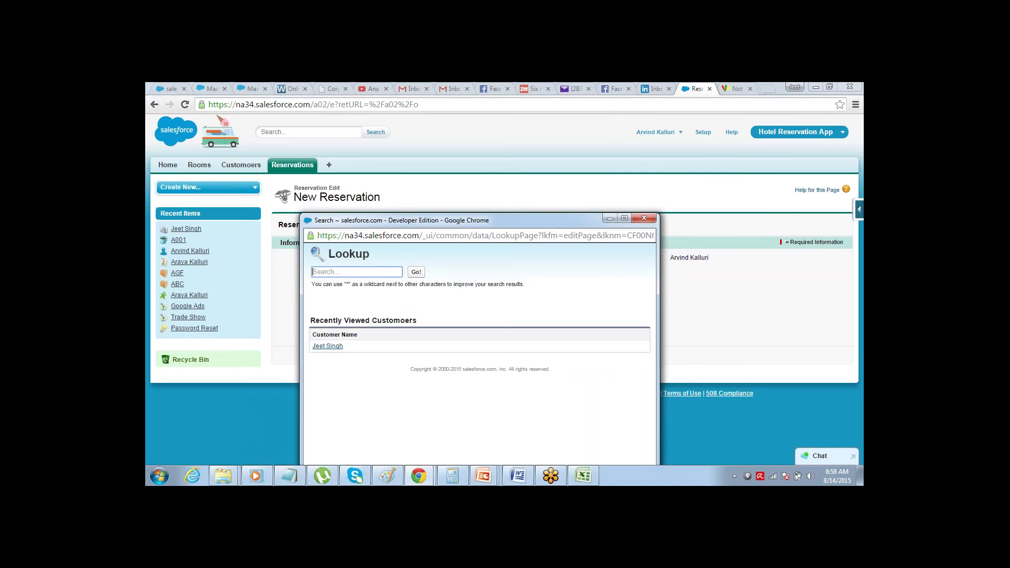
left_click(331, 347)
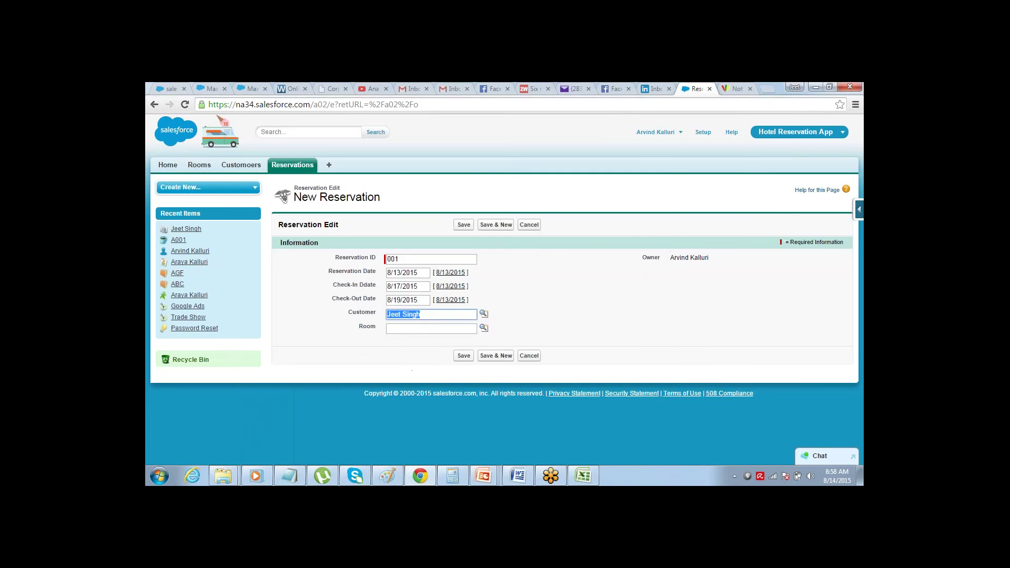
left_click(362, 330)
double_click(362, 328)
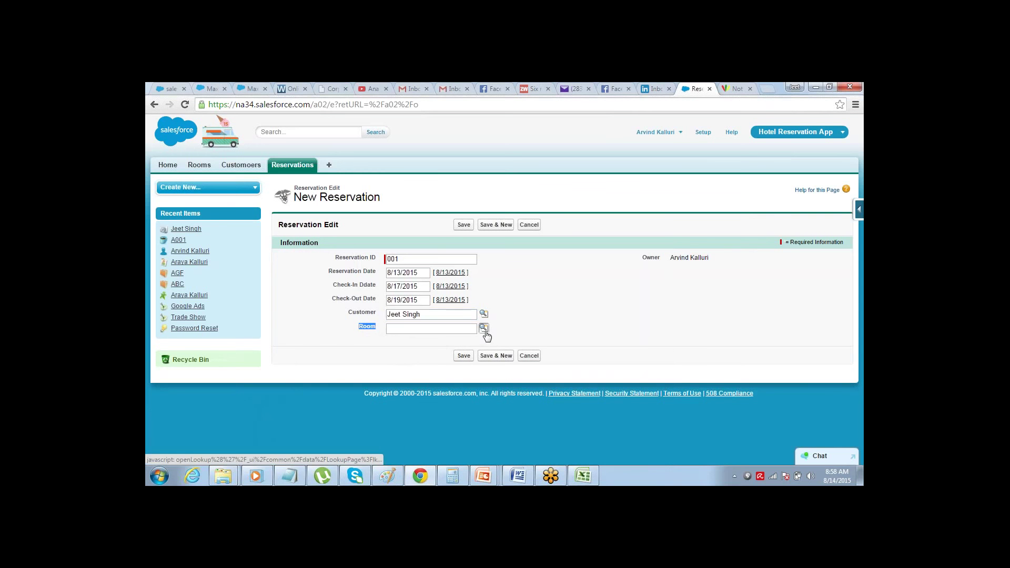
left_click(484, 329)
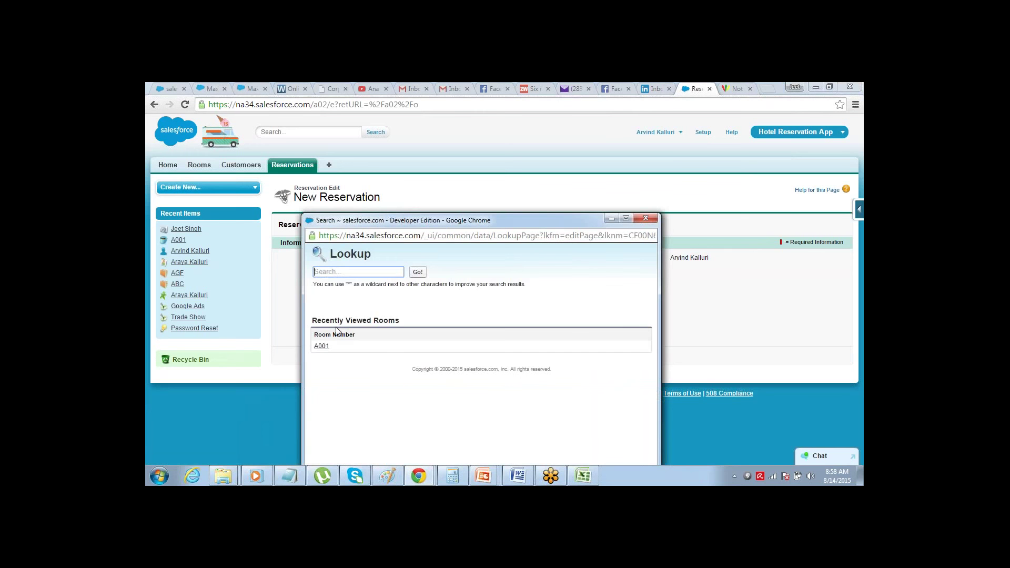
left_click(322, 346)
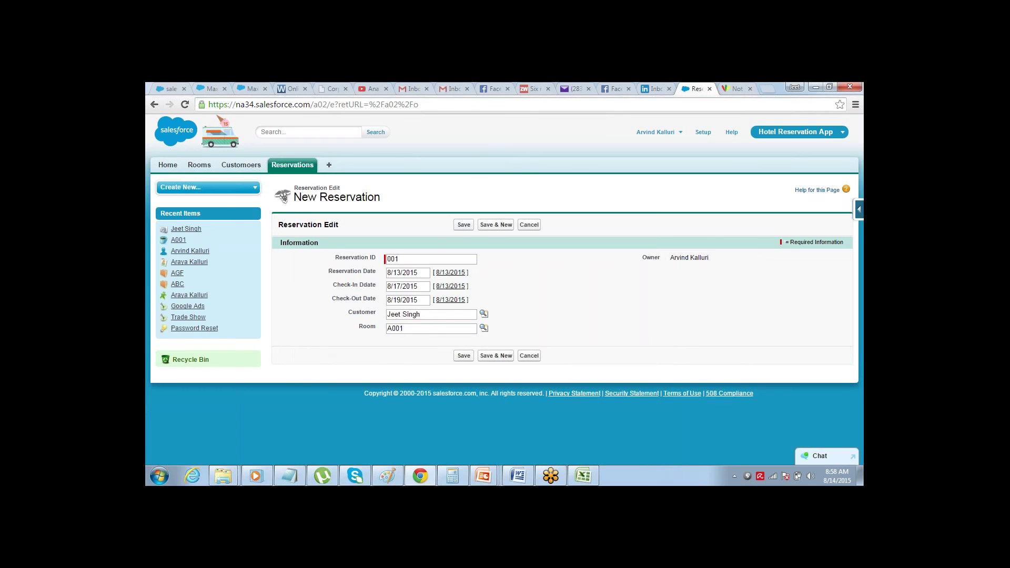
left_click(464, 224)
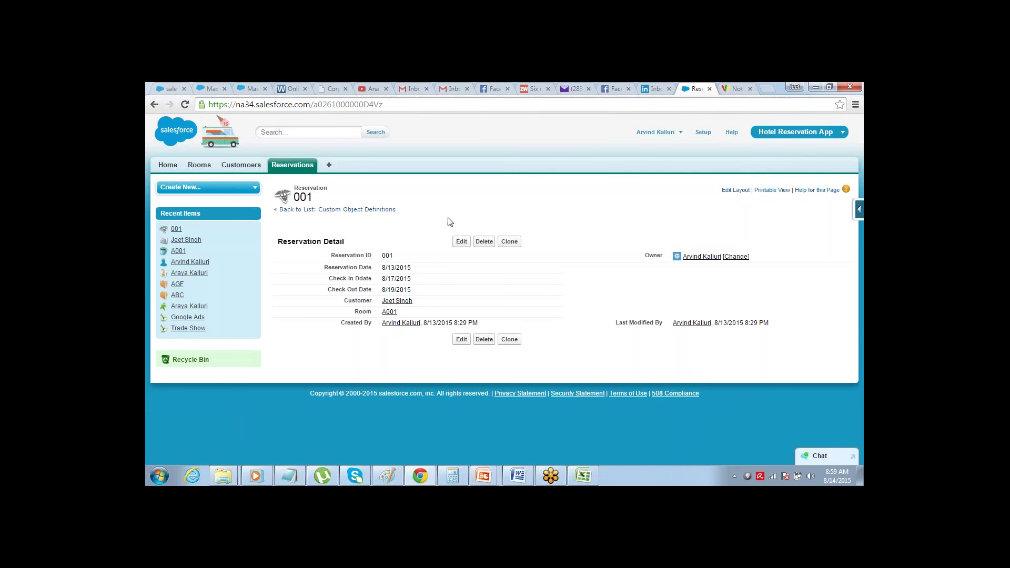
- Check that reservation 001 is listed on both the customer's record and Room A001's record
left_click(241, 165)
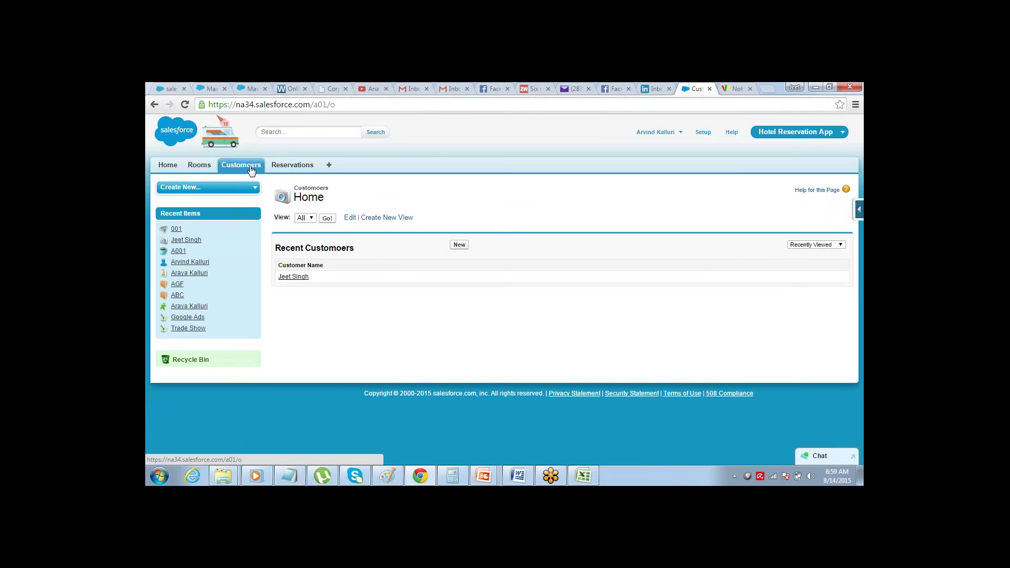
left_click(297, 278)
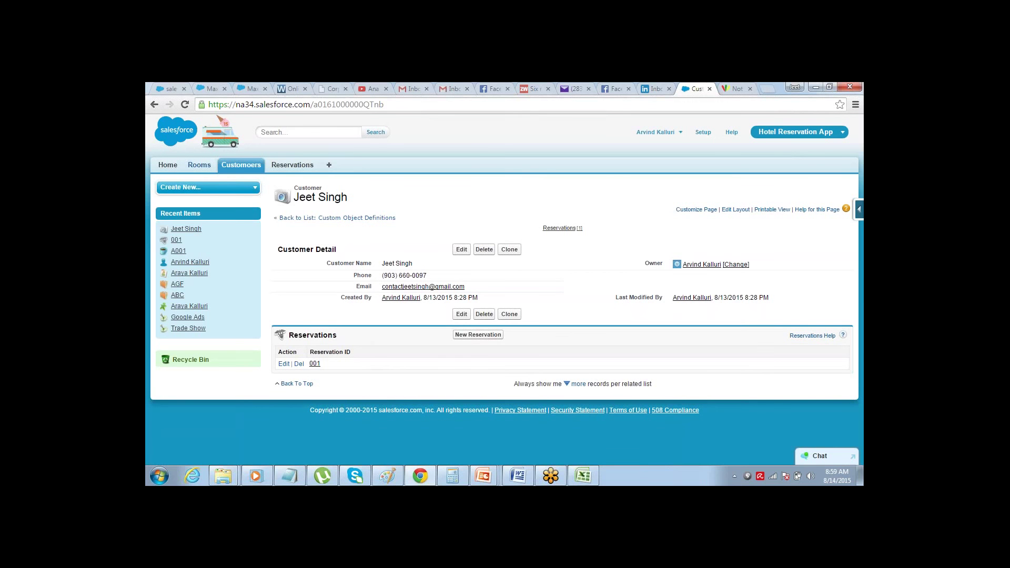
left_click(199, 168)
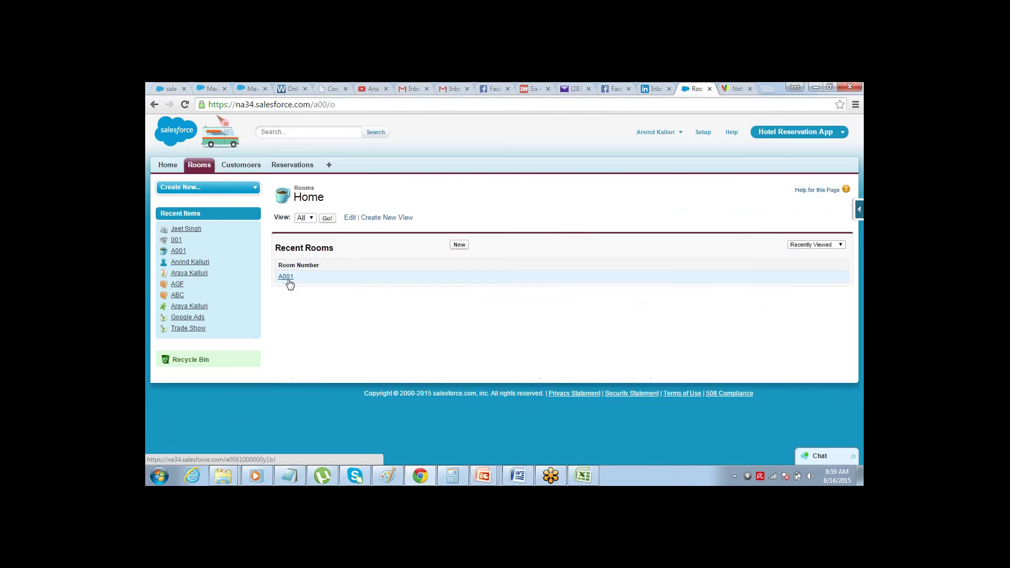
left_click(285, 277)
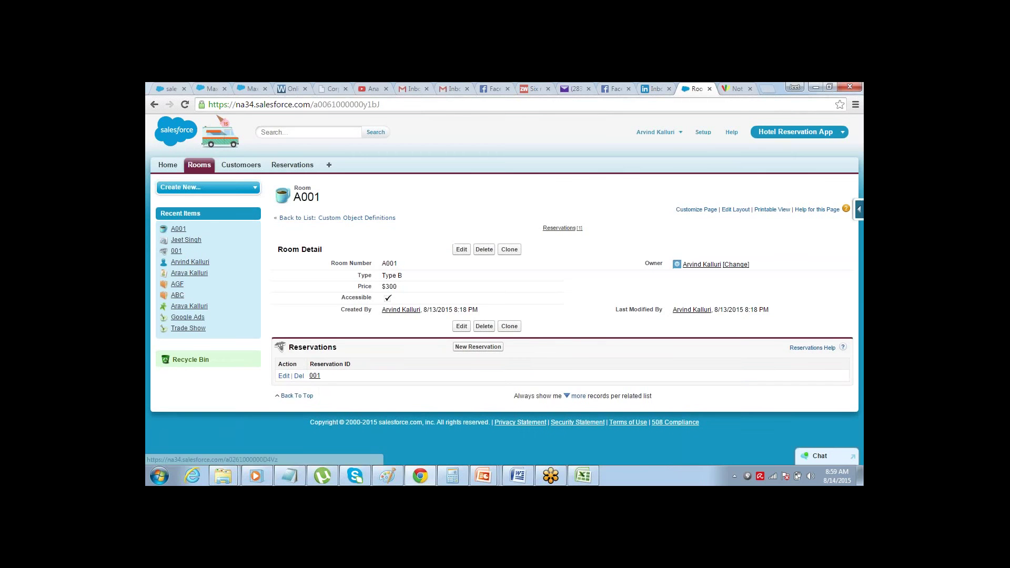